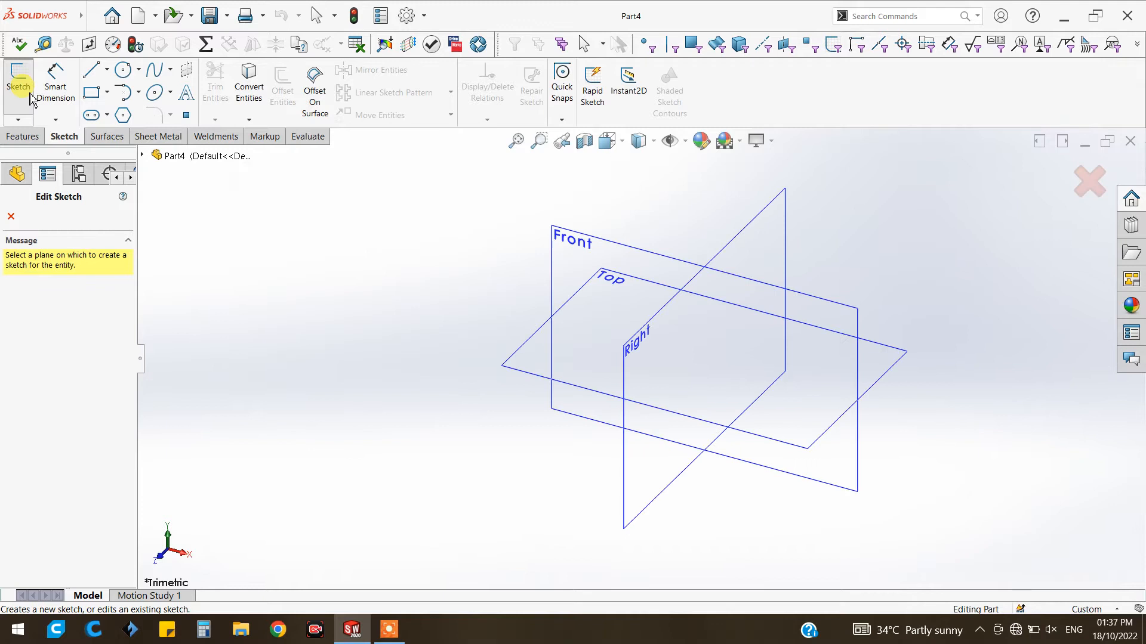
Start a sketch on the Top plane and draw a vertical centerline about 83 mm long upward from the origin
{"action": "left_click", "coordinate": [528, 357]}
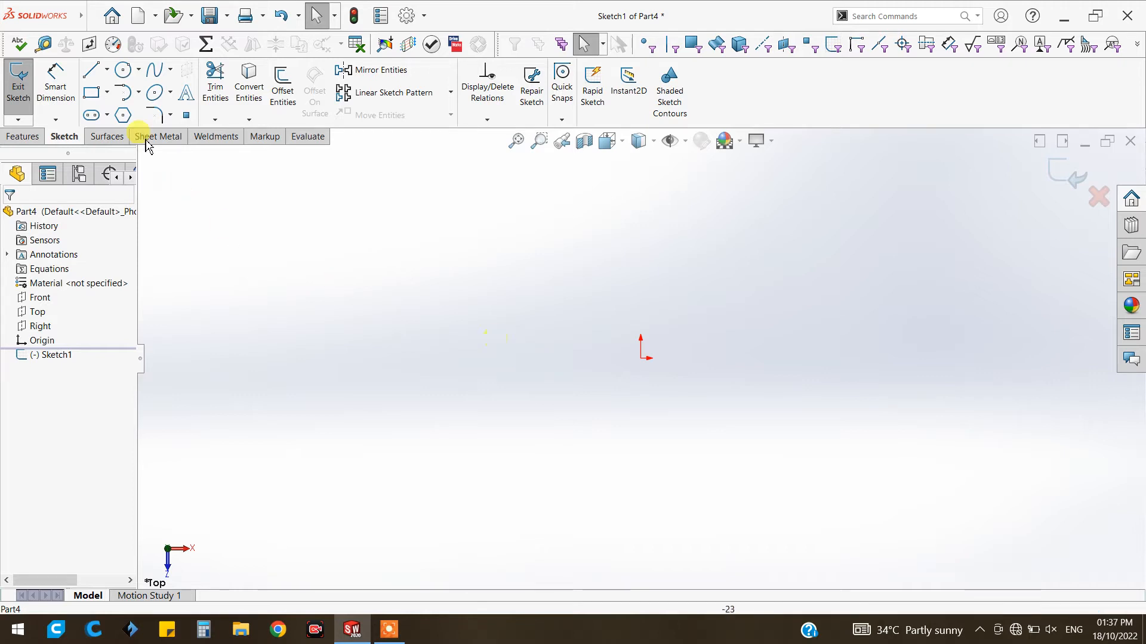
{"action": "left_click", "coordinate": [106, 70]}
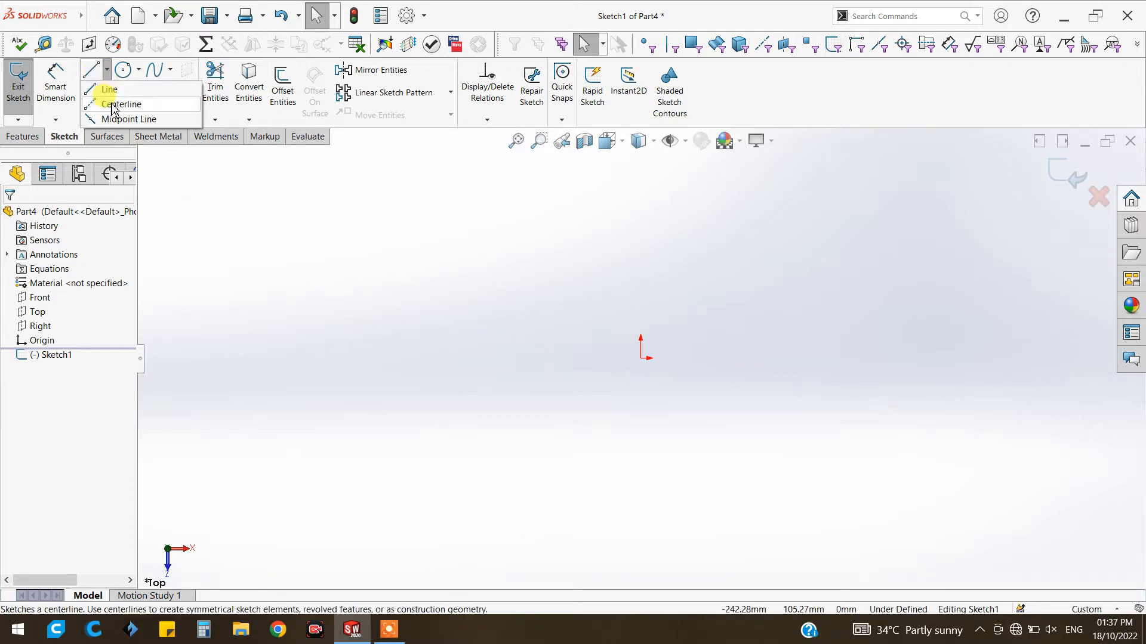
{"action": "left_click", "coordinate": [109, 101]}
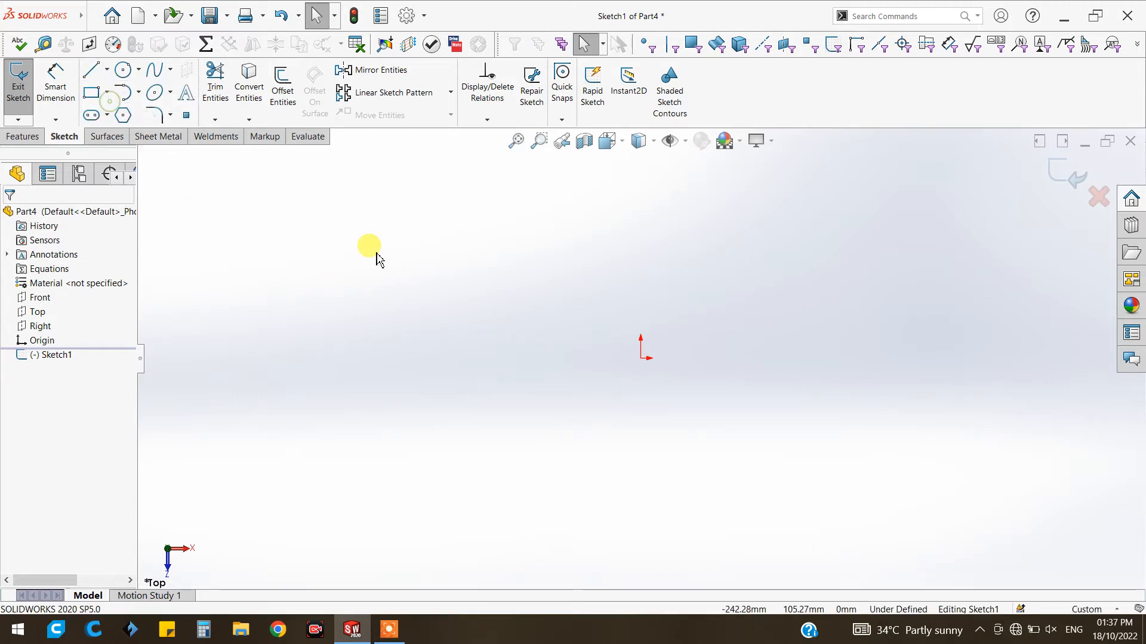
{"action": "left_click", "coordinate": [640, 358]}
{"action": "left_click", "coordinate": [640, 191]}
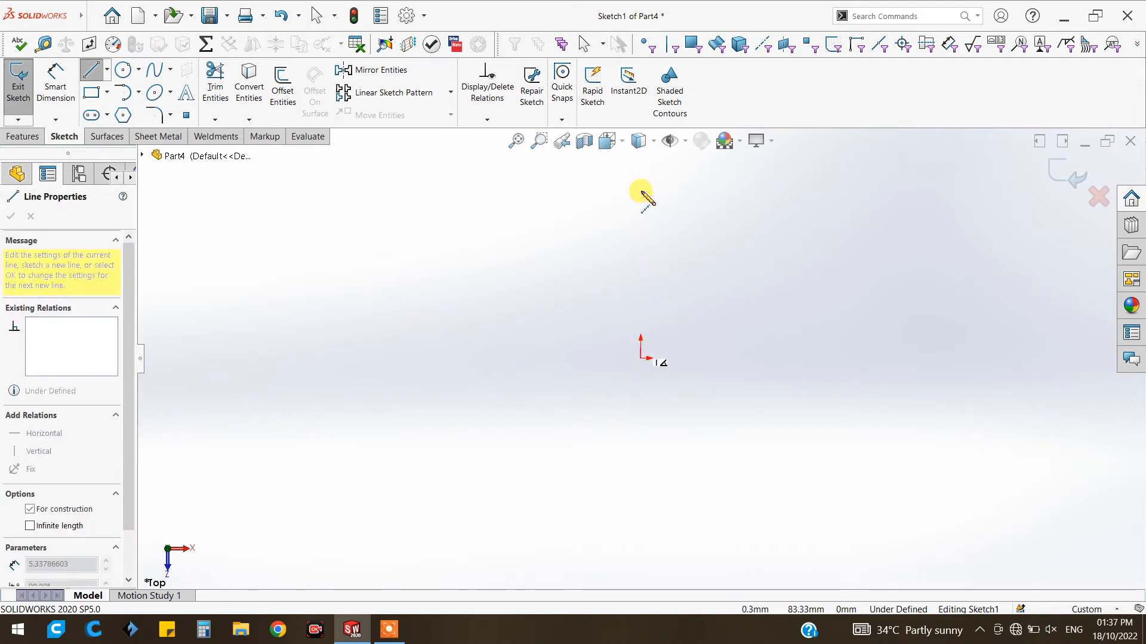
{"action": "key", "text": "Return"}
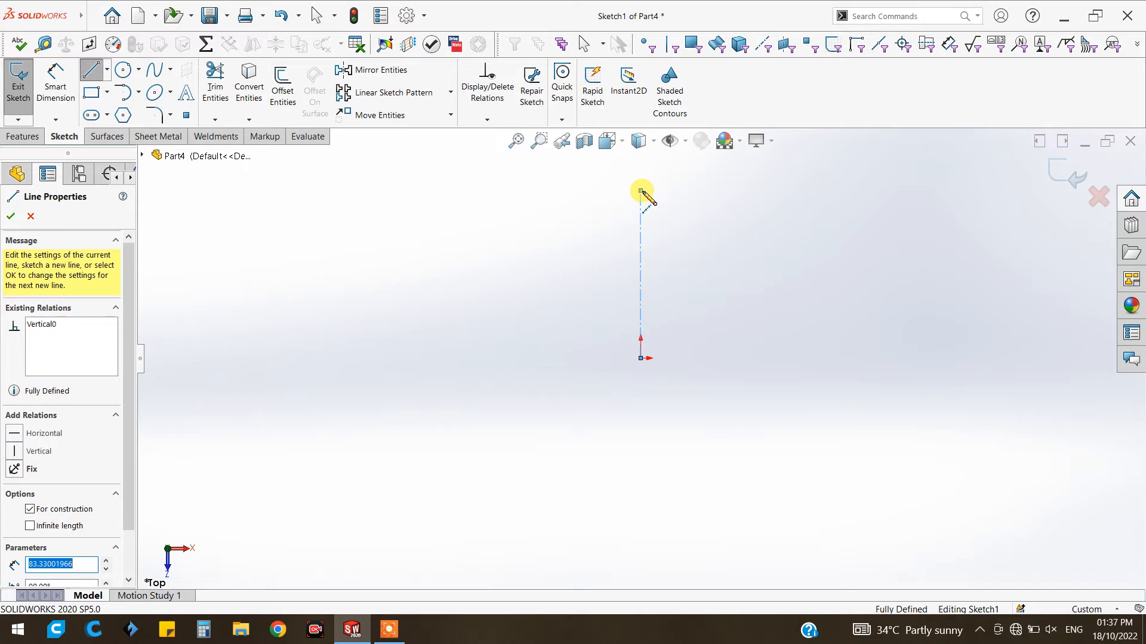
{"action": "key", "text": "Escape"}
{"action": "key", "text": "Escape"}
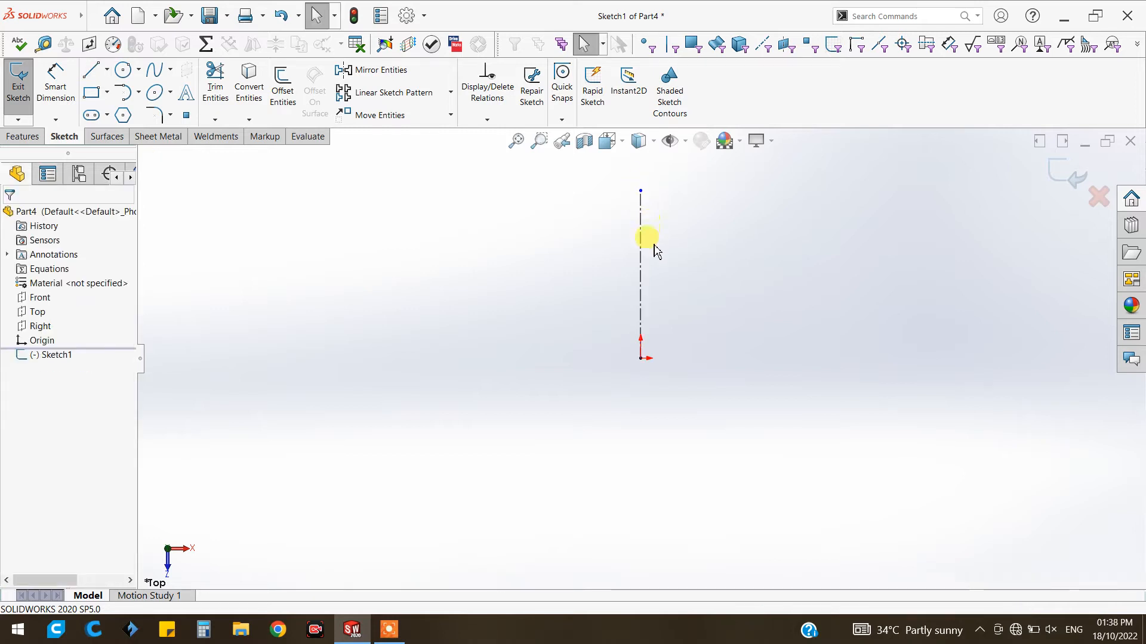
Draw two parallel horizontal centerlines, each about 43 mm long, crossing the vertical centerline above the origin
{"action": "left_click", "coordinate": [107, 69]}
{"action": "left_click", "coordinate": [109, 91]}
{"action": "left_click", "coordinate": [598, 231]}
{"action": "left_click", "coordinate": [685, 230]}
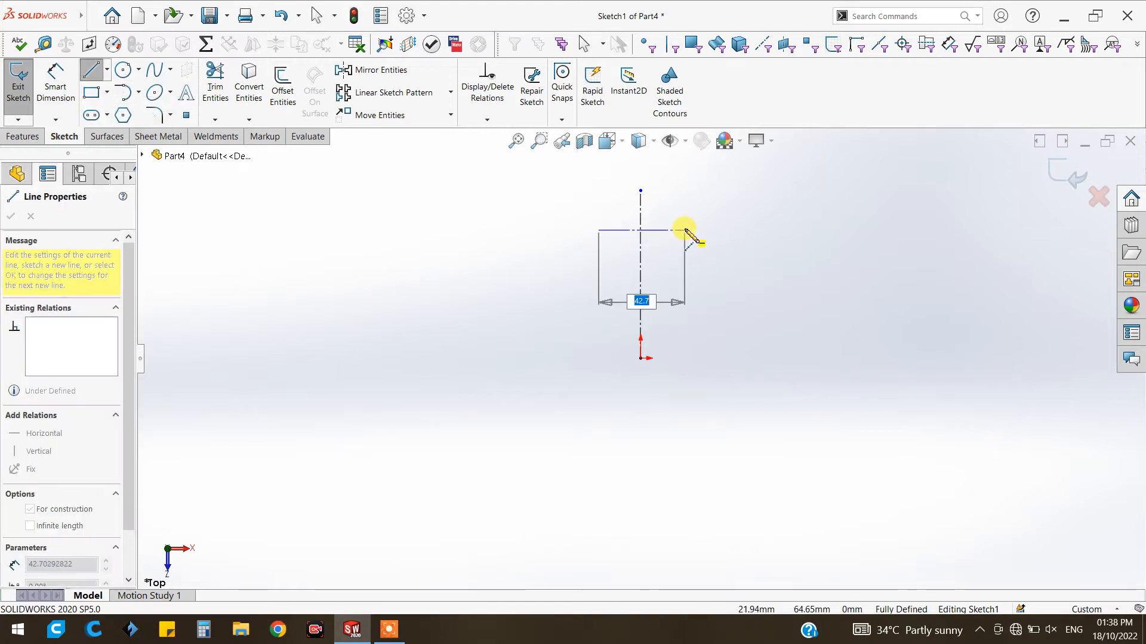
{"action": "left_click", "coordinate": [92, 70]}
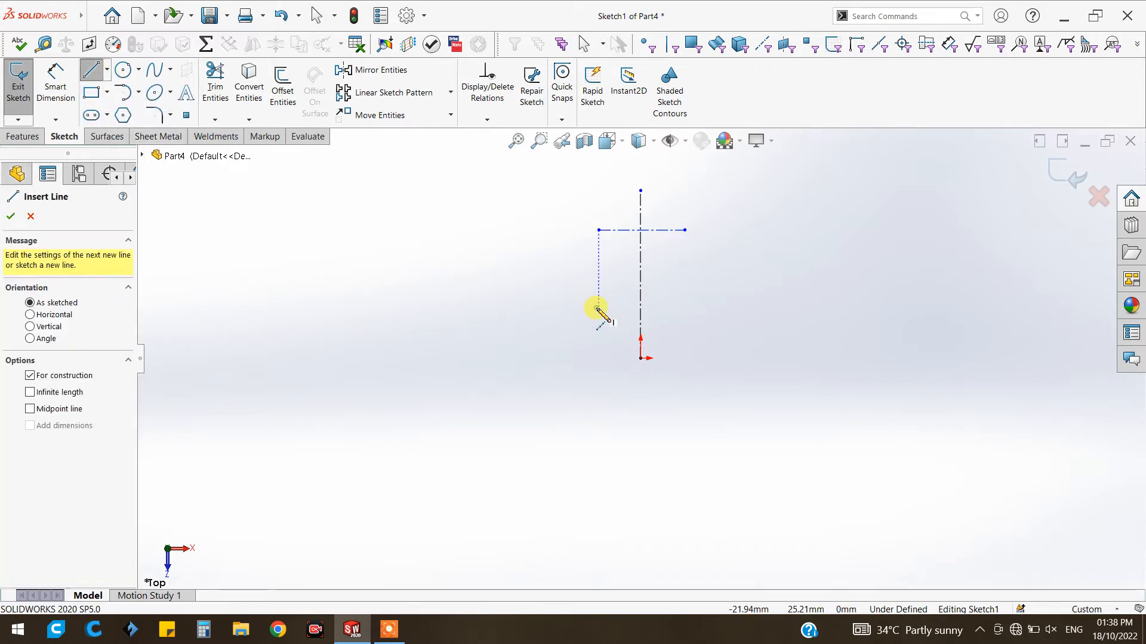
{"action": "left_click", "coordinate": [599, 308]}
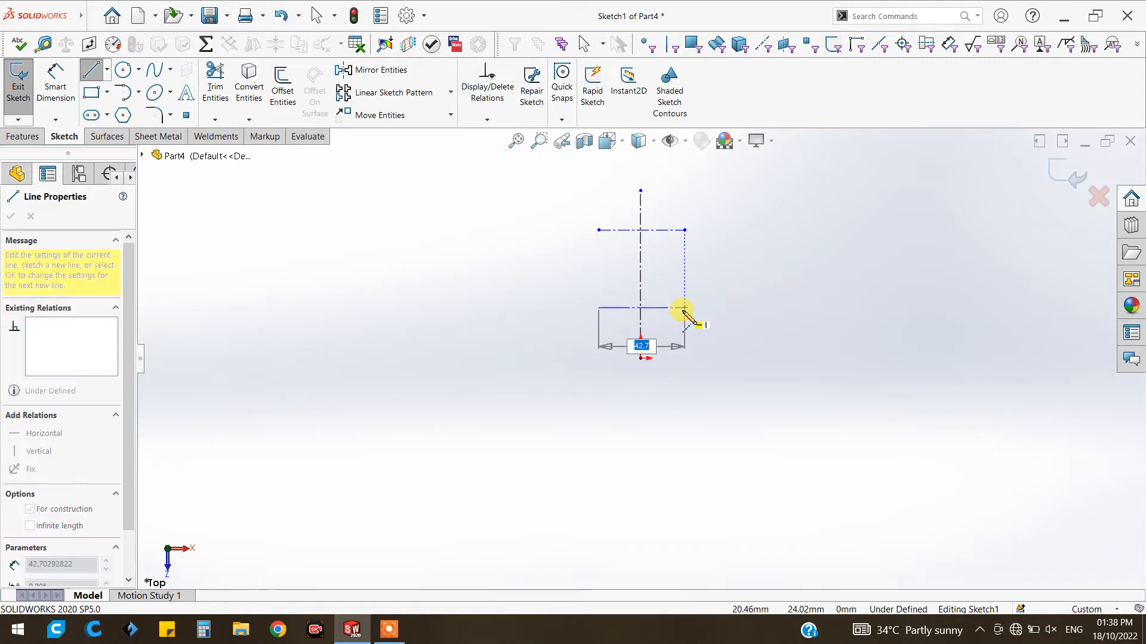
{"action": "left_click", "coordinate": [684, 308]}
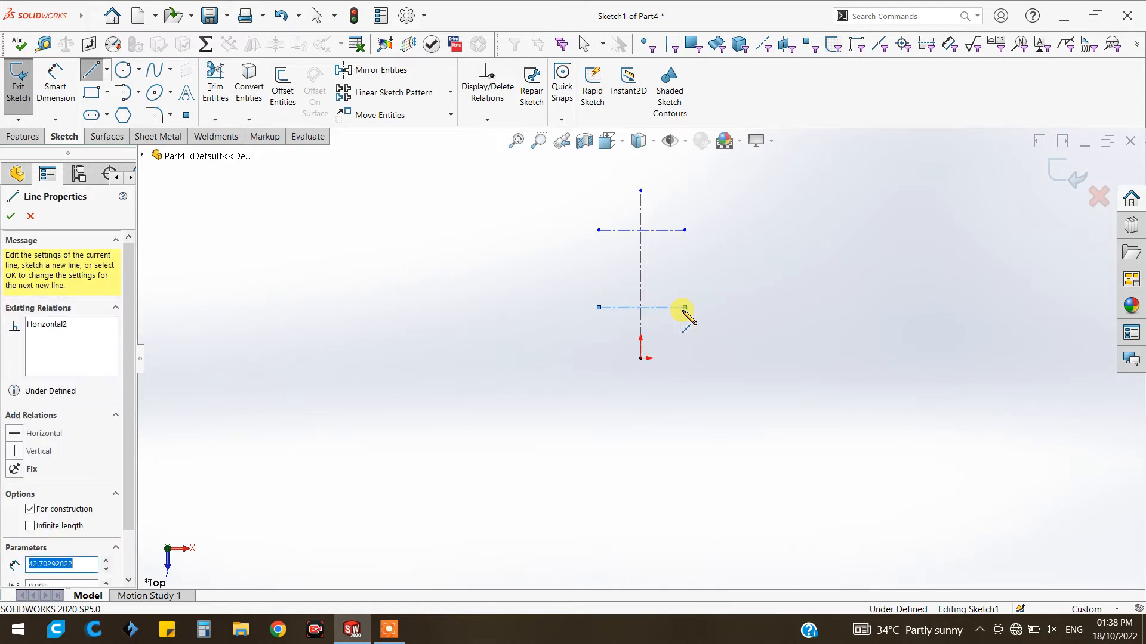
{"action": "key", "text": "Escape"}
{"action": "key", "text": "Escape"}
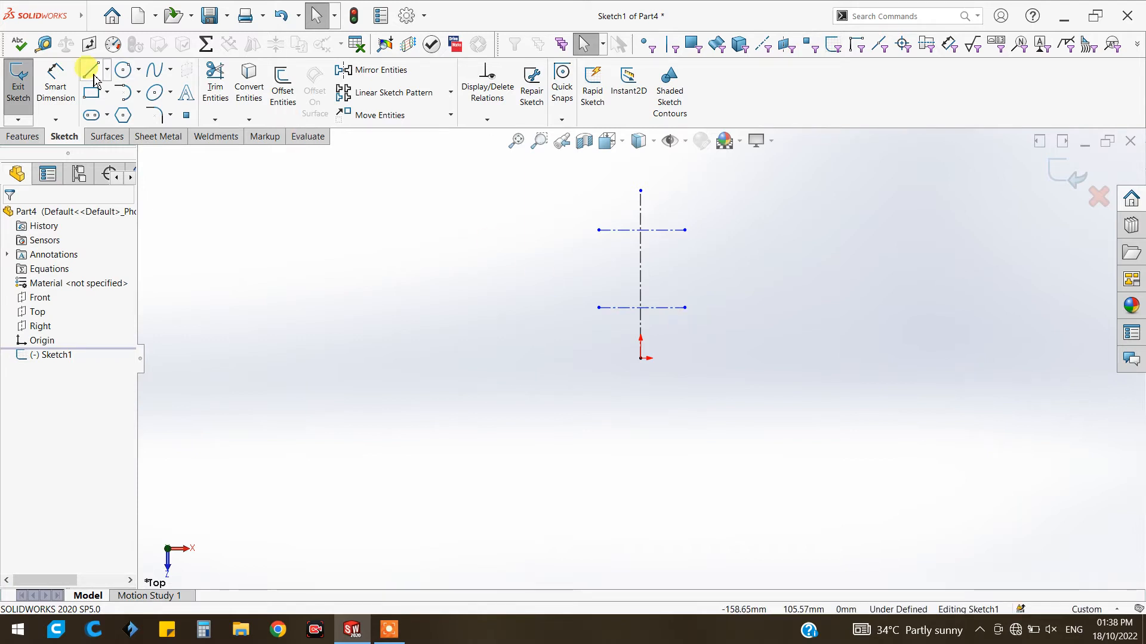
Dimension the distance from the origin to the lower horizontal centerline as 38.5 mm
{"action": "left_click", "coordinate": [55, 84]}
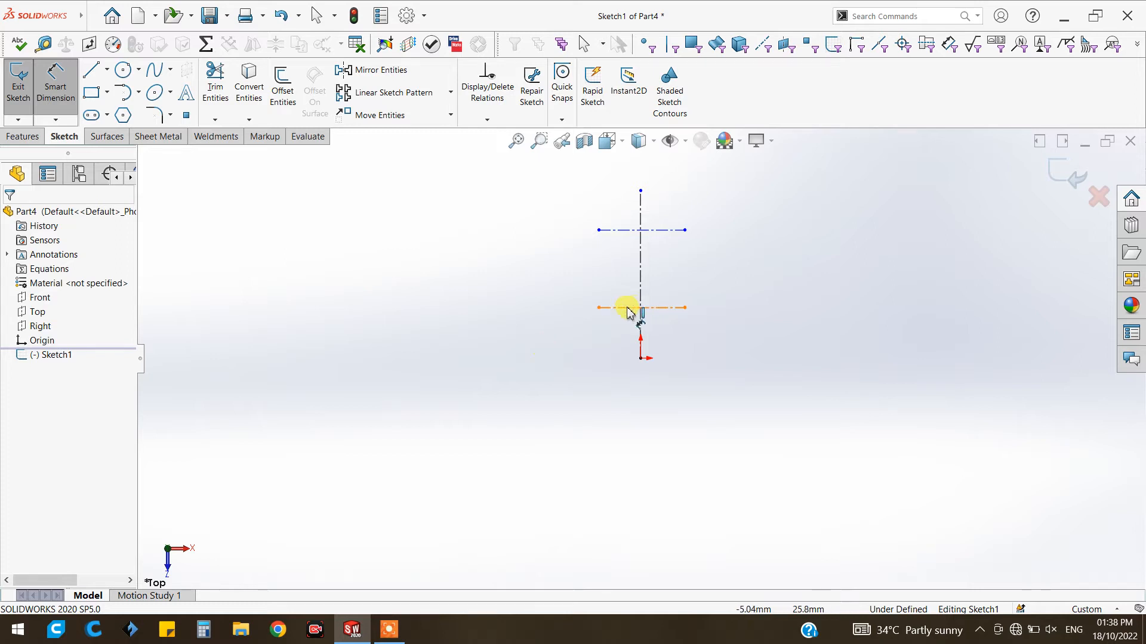
{"action": "left_click", "coordinate": [638, 360]}
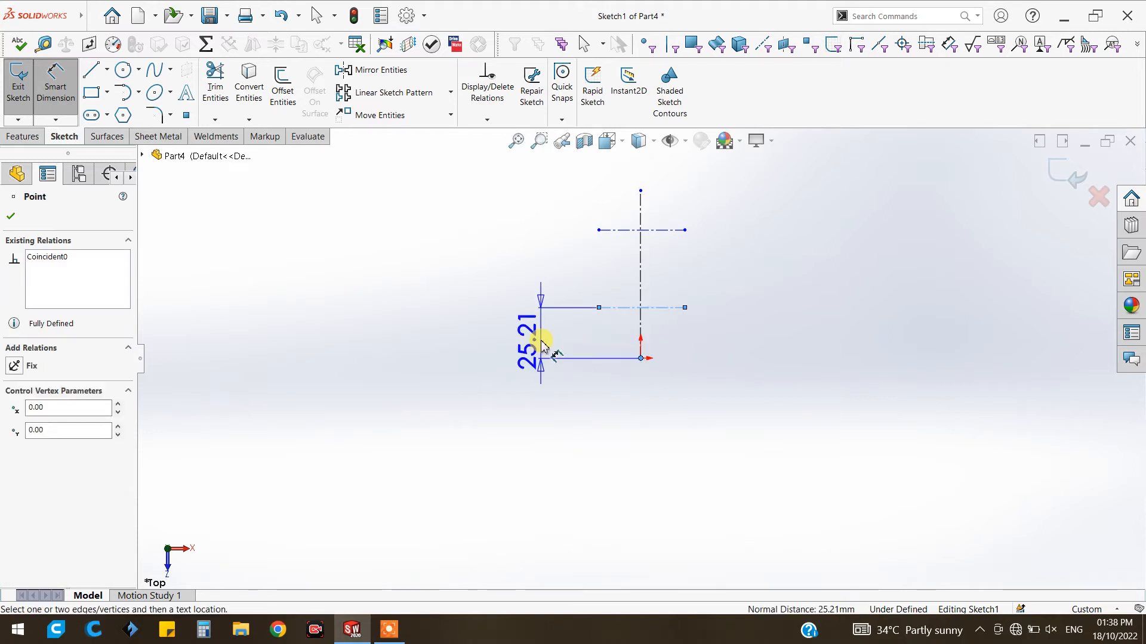
{"action": "left_click", "coordinate": [540, 341]}
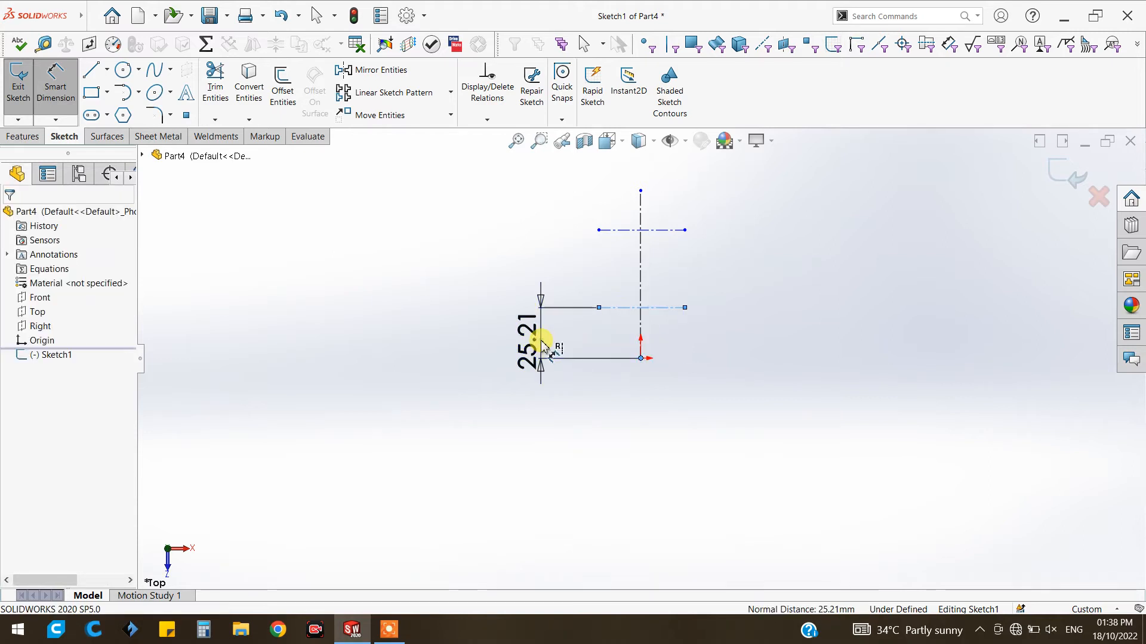
{"action": "double_click", "coordinate": [540, 341]}
{"action": "type", "text": "38."}
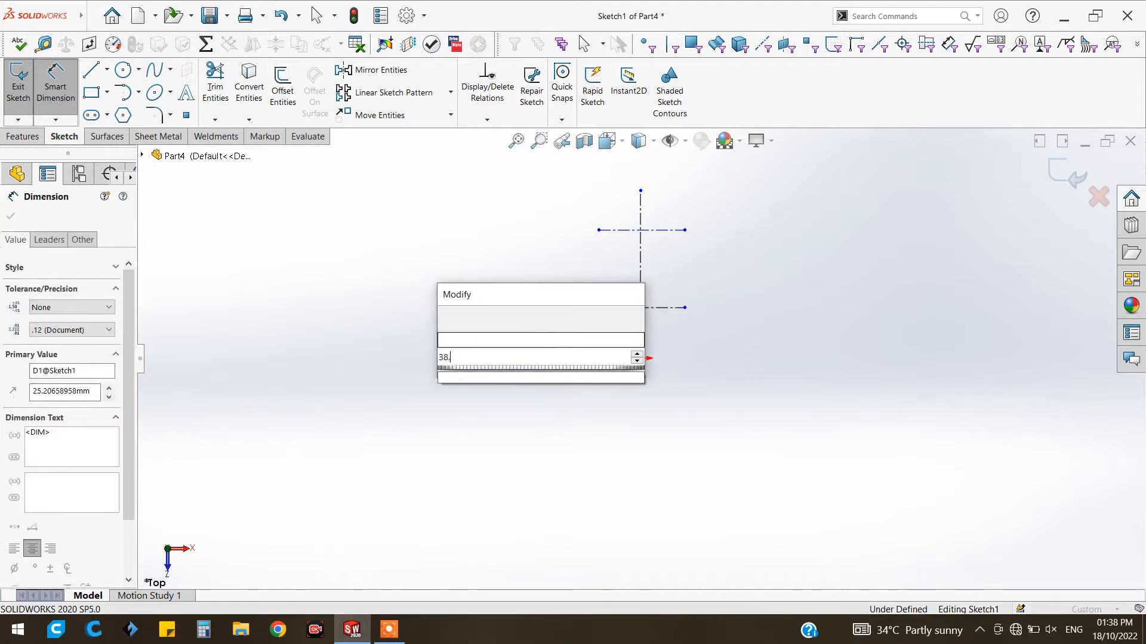
{"action": "type", "text": "5"}
{"action": "key", "text": "Return"}
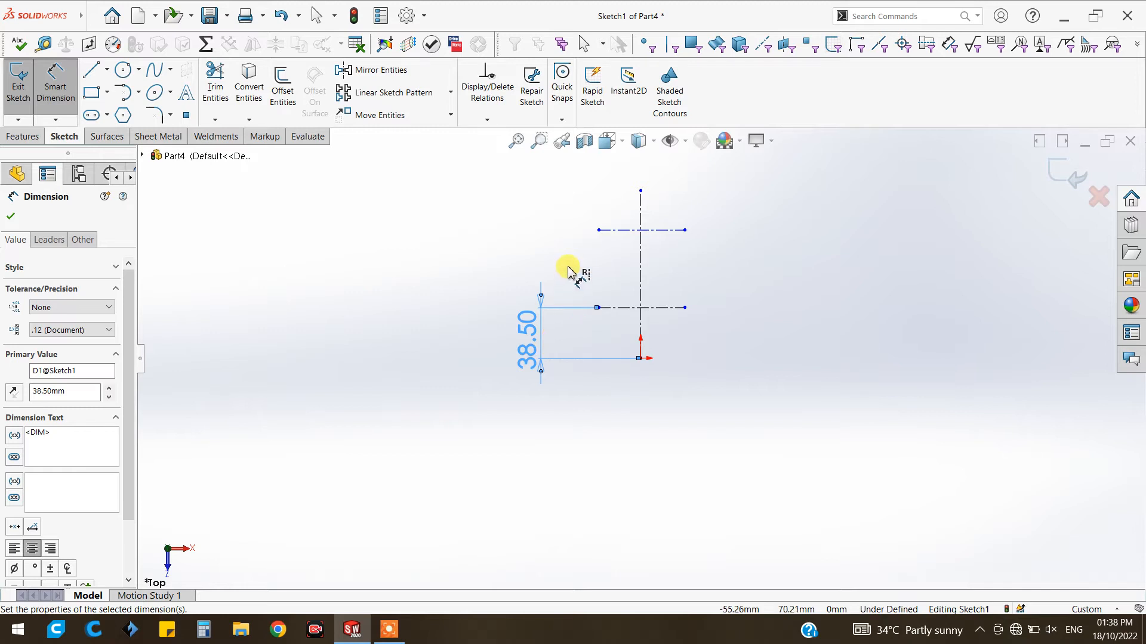
Dimension the spacing between the two horizontal centerlines as 67.5 mm
{"action": "left_click", "coordinate": [620, 231]}
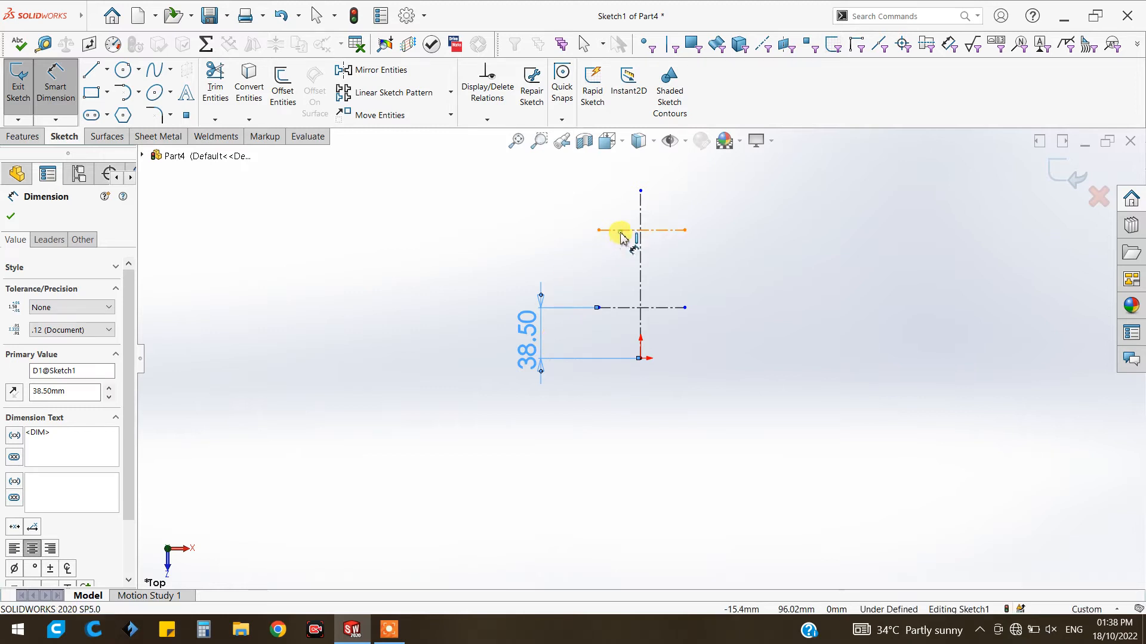
{"action": "left_click", "coordinate": [621, 307]}
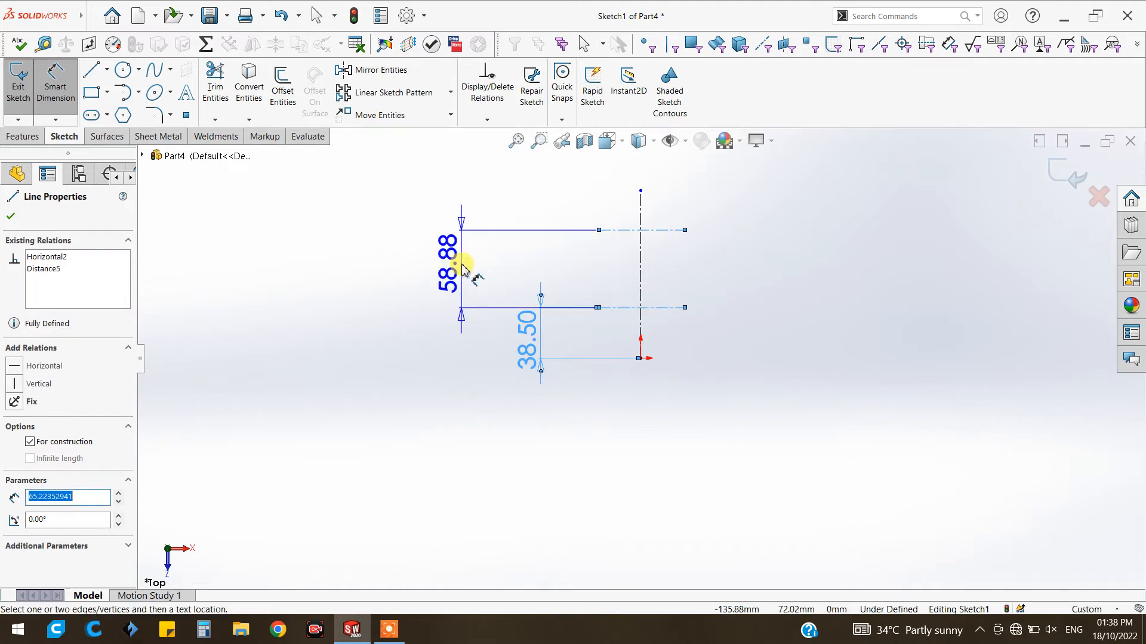
{"action": "left_click", "coordinate": [463, 269]}
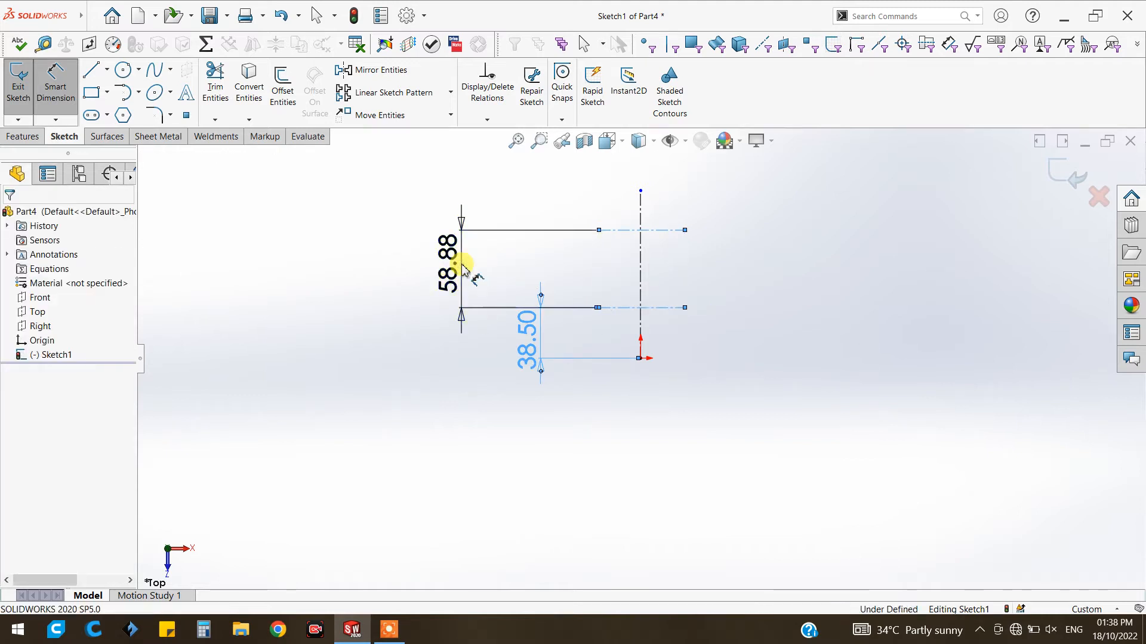
{"action": "type", "text": "67.5"}
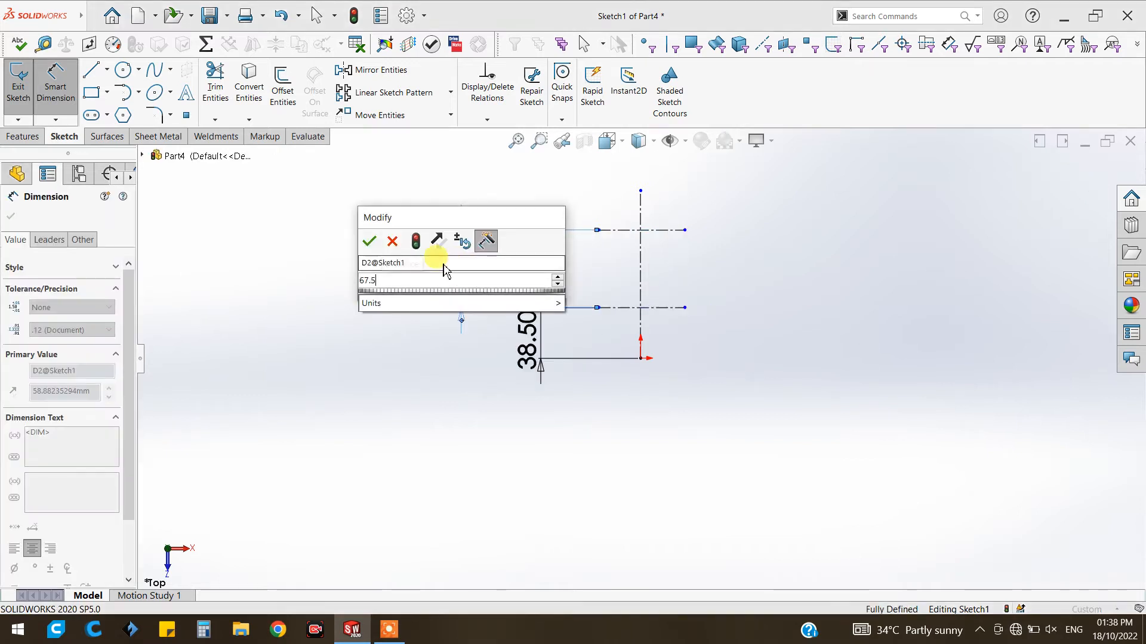
{"action": "left_click", "coordinate": [369, 241]}
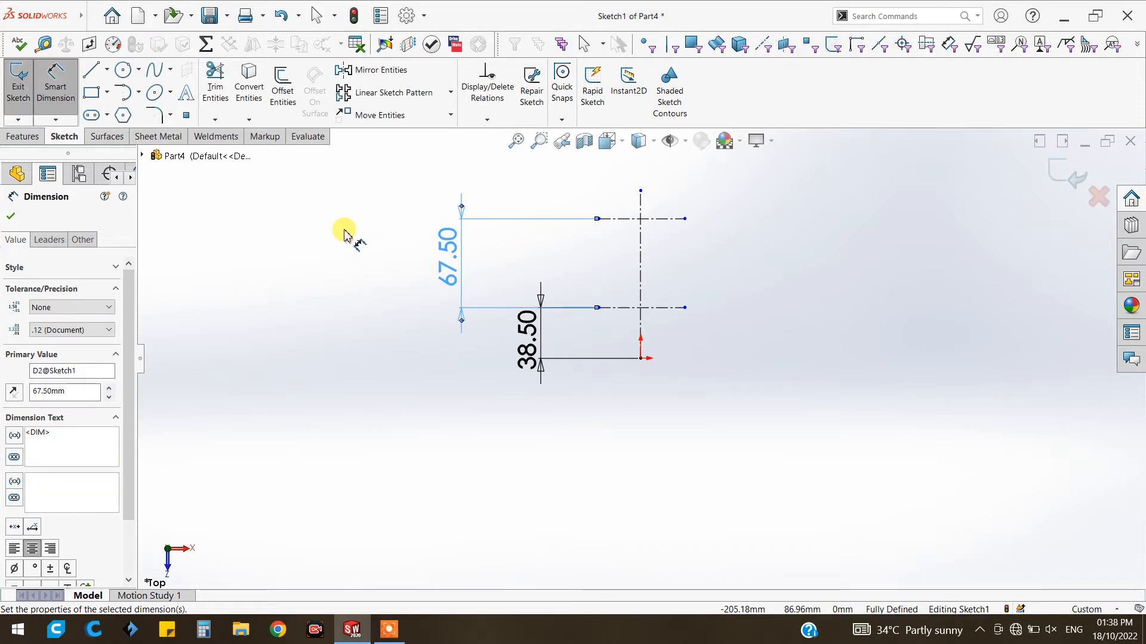
{"action": "left_click", "coordinate": [11, 216]}
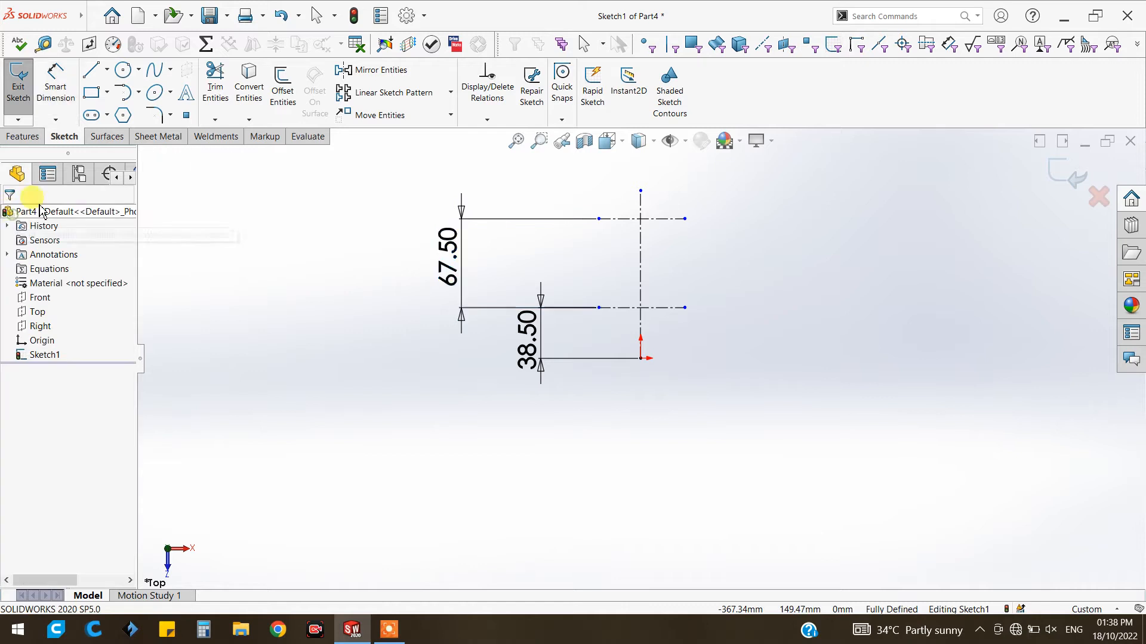
Draw circles where the horizontal centerlines cross the vertical one, the lower about 40 mm and the upper about 38 mm in diameter
{"action": "left_click", "coordinate": [124, 73]}
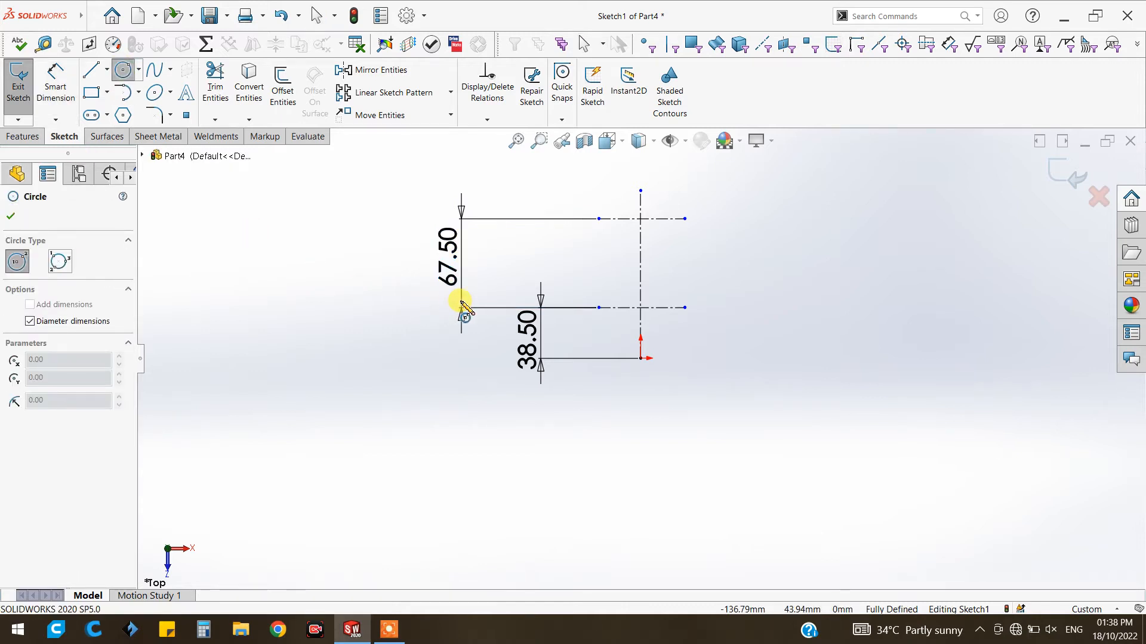
{"action": "left_click", "coordinate": [640, 308]}
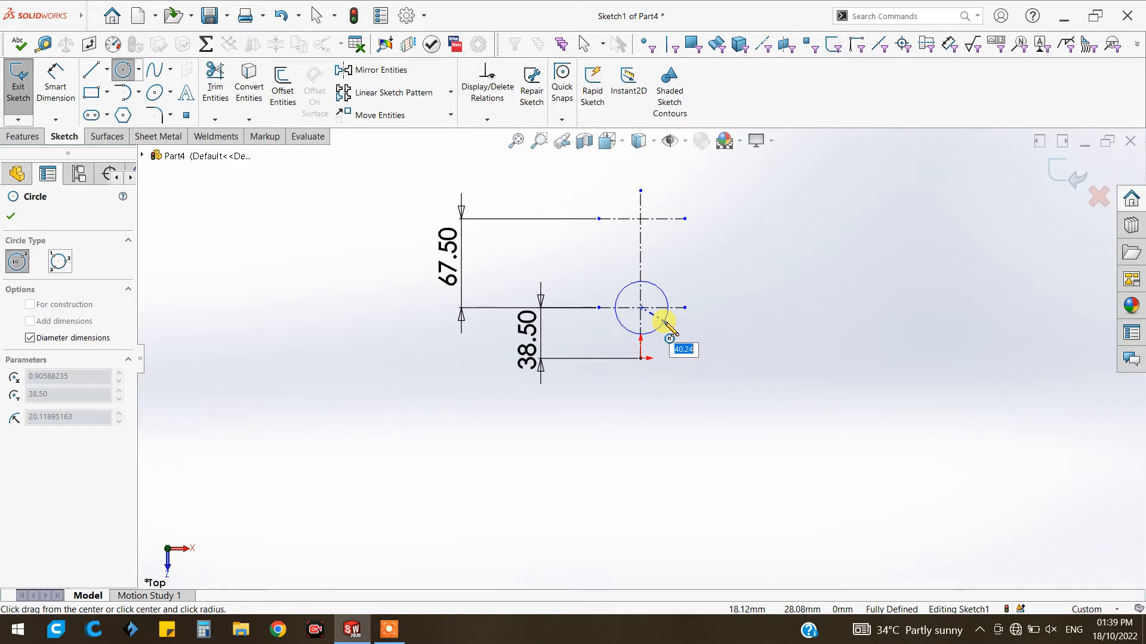
{"action": "left_click", "coordinate": [664, 322]}
{"action": "left_click", "coordinate": [641, 219]}
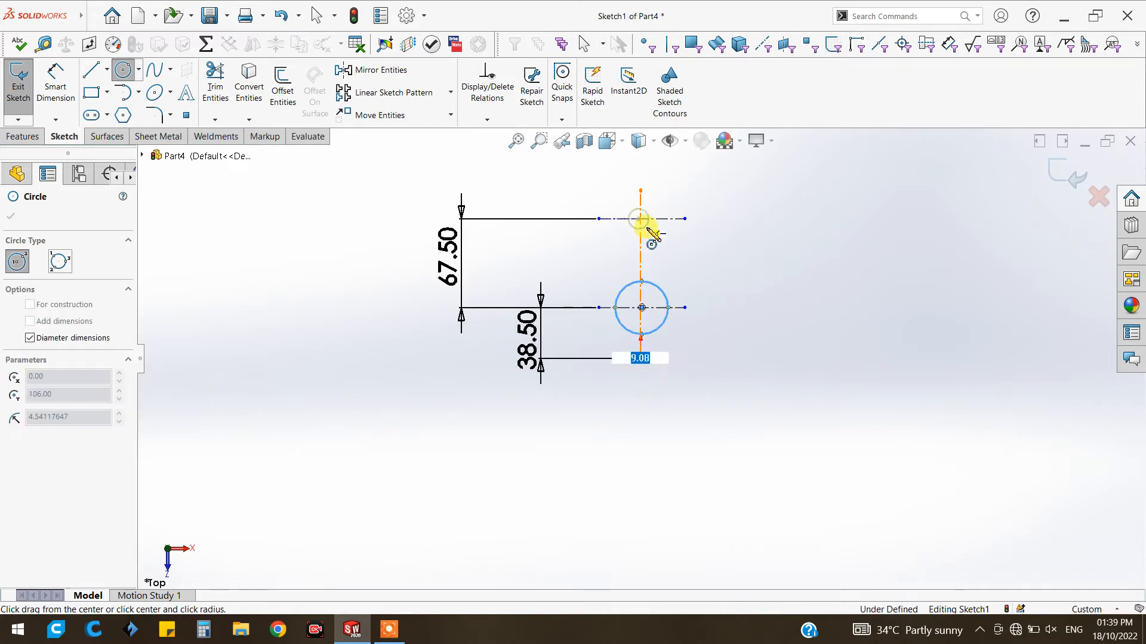
{"action": "left_click", "coordinate": [656, 238]}
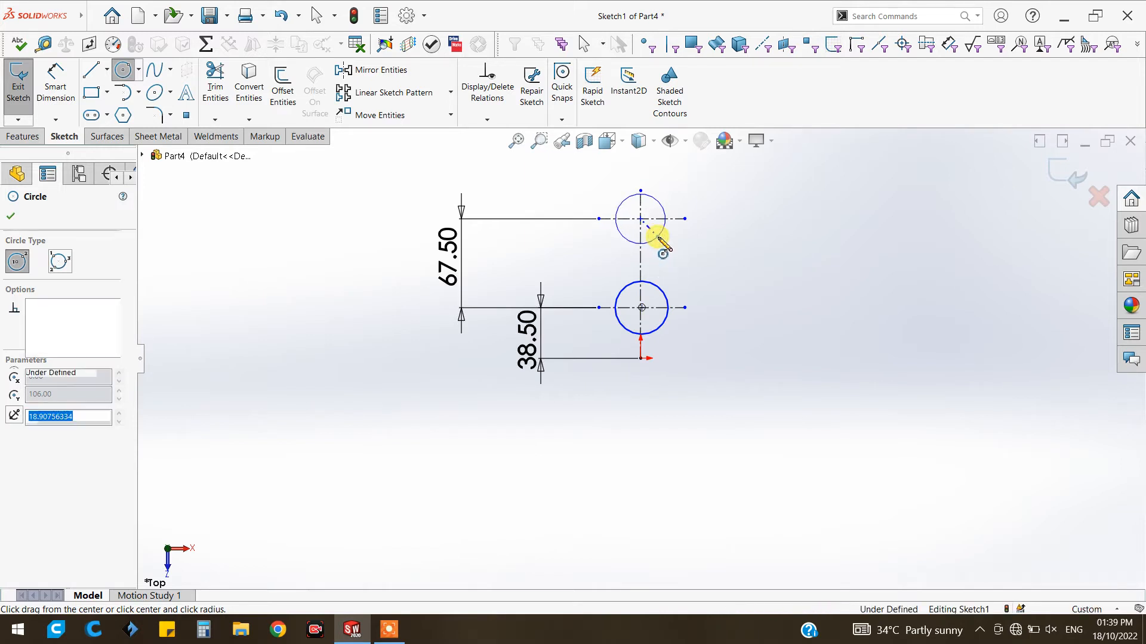
{"action": "key", "text": "Escape"}
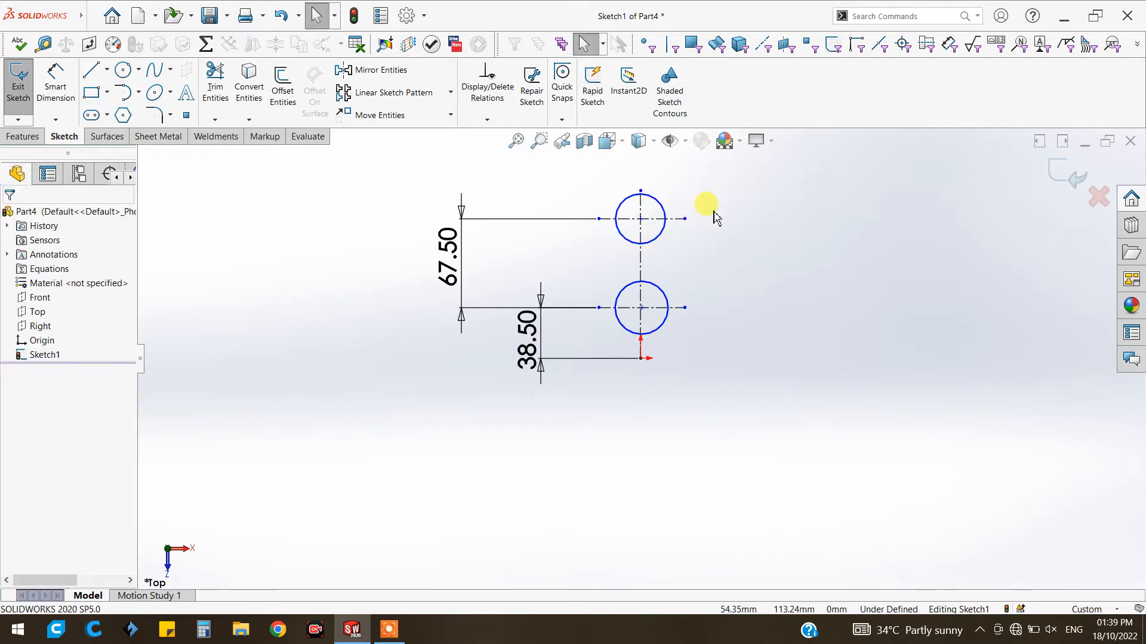
Dimension the lower circle's diameter as 40 mm
{"action": "left_click", "coordinate": [55, 89]}
{"action": "left_click", "coordinate": [674, 306]}
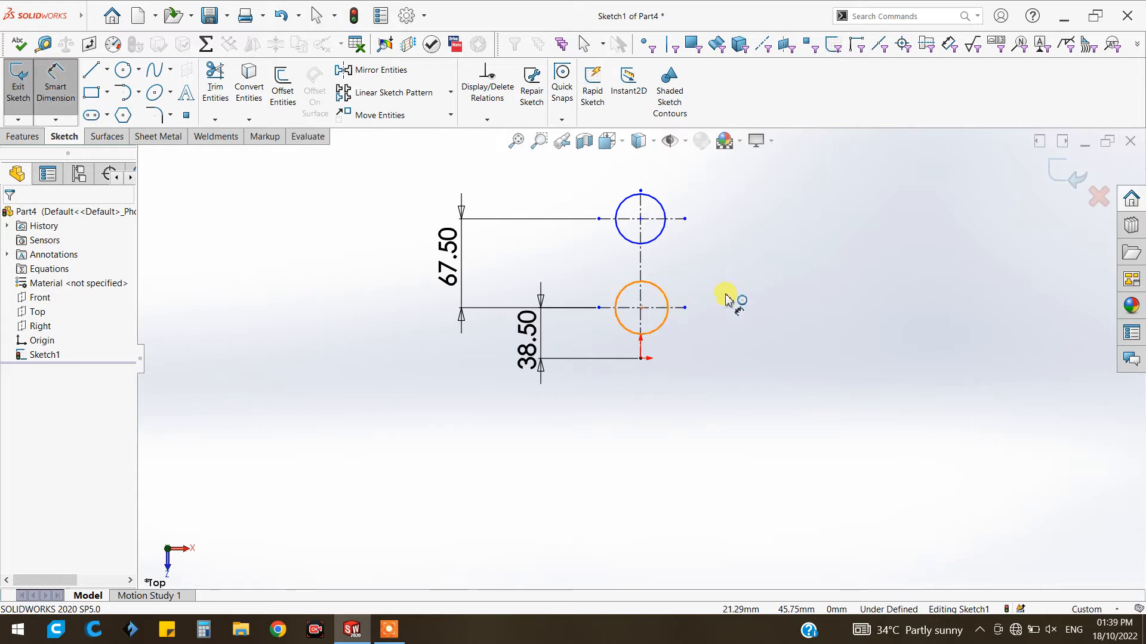
{"action": "left_click", "coordinate": [733, 314]}
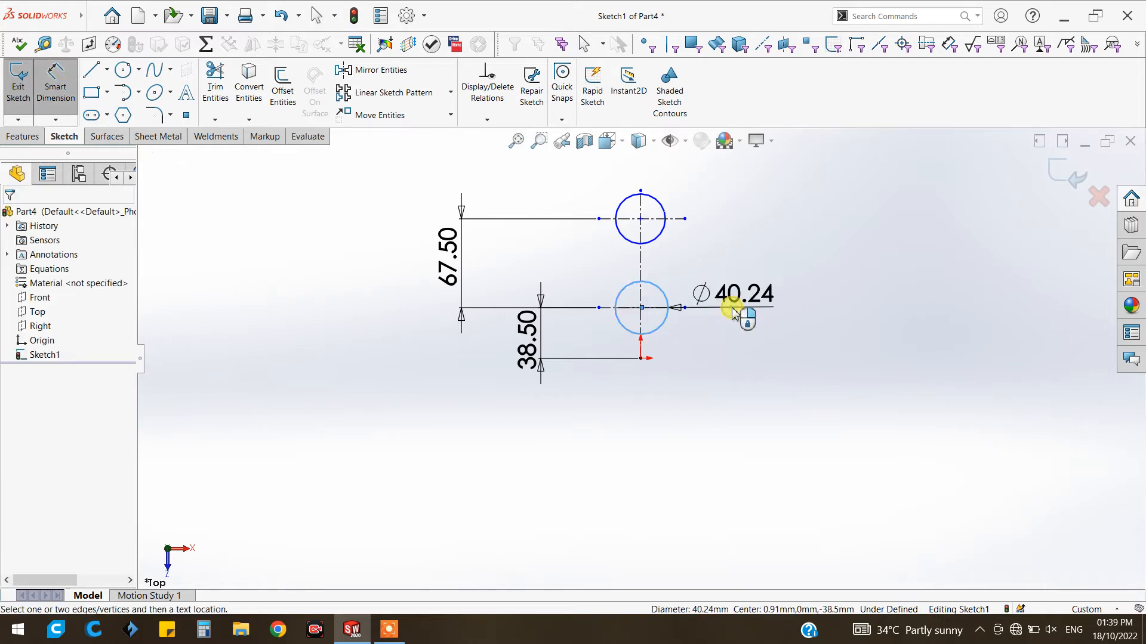
{"action": "double_click", "coordinate": [734, 311]}
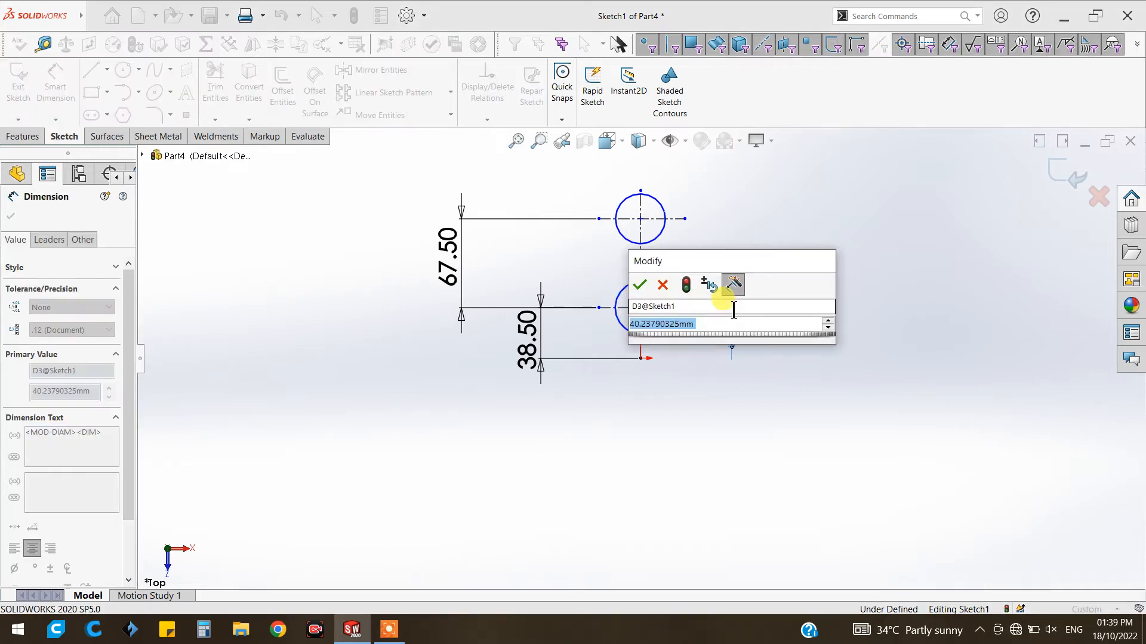
{"action": "type", "text": "40"}
{"action": "key", "text": "Return"}
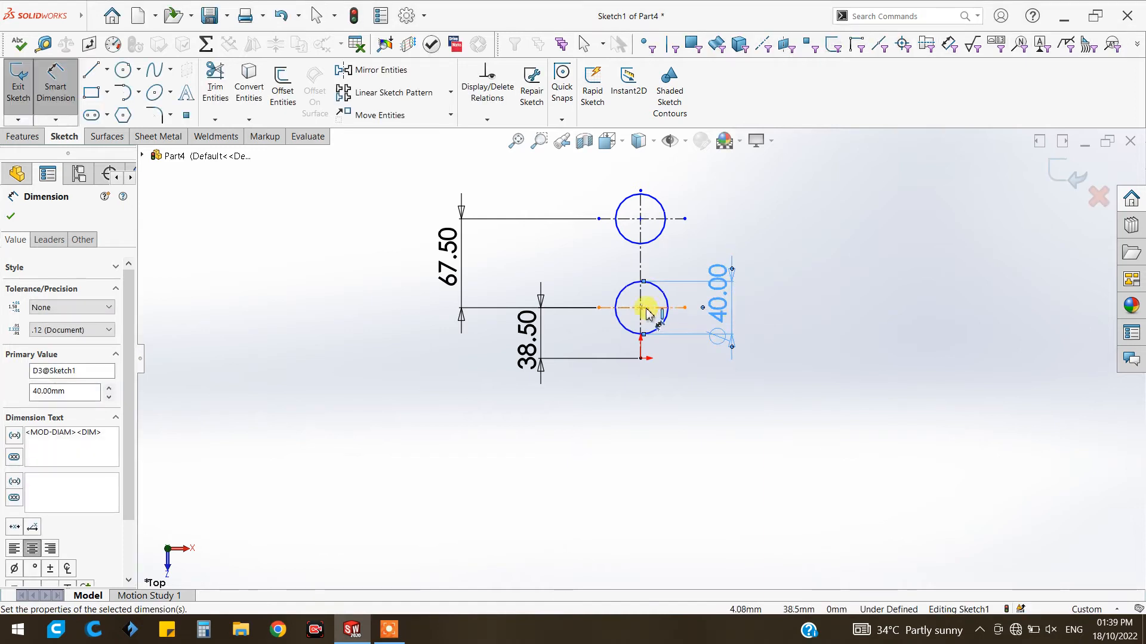
{"action": "key", "text": "Escape"}
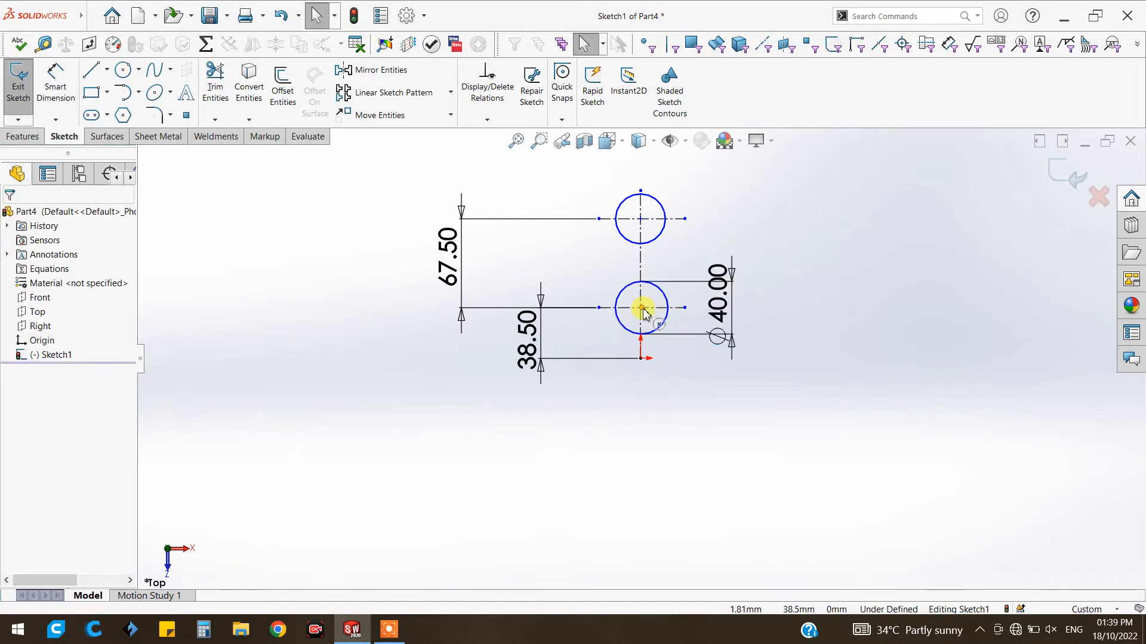
Add a midpoint relation between the lower circle's centre point and the vertical centerline
{"action": "left_click", "coordinate": [642, 309]}
{"action": "scroll", "coordinate": [643, 313], "scroll_direction": "down", "scroll_amount": 5}
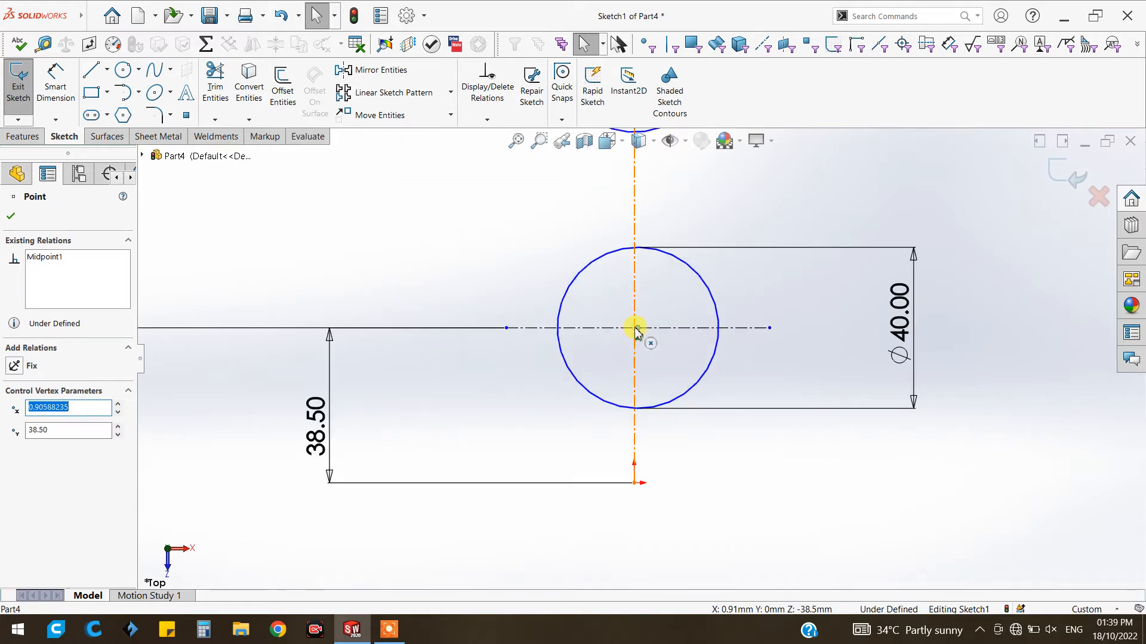
{"action": "scroll", "coordinate": [634, 331], "scroll_direction": "down", "scroll_amount": 4}
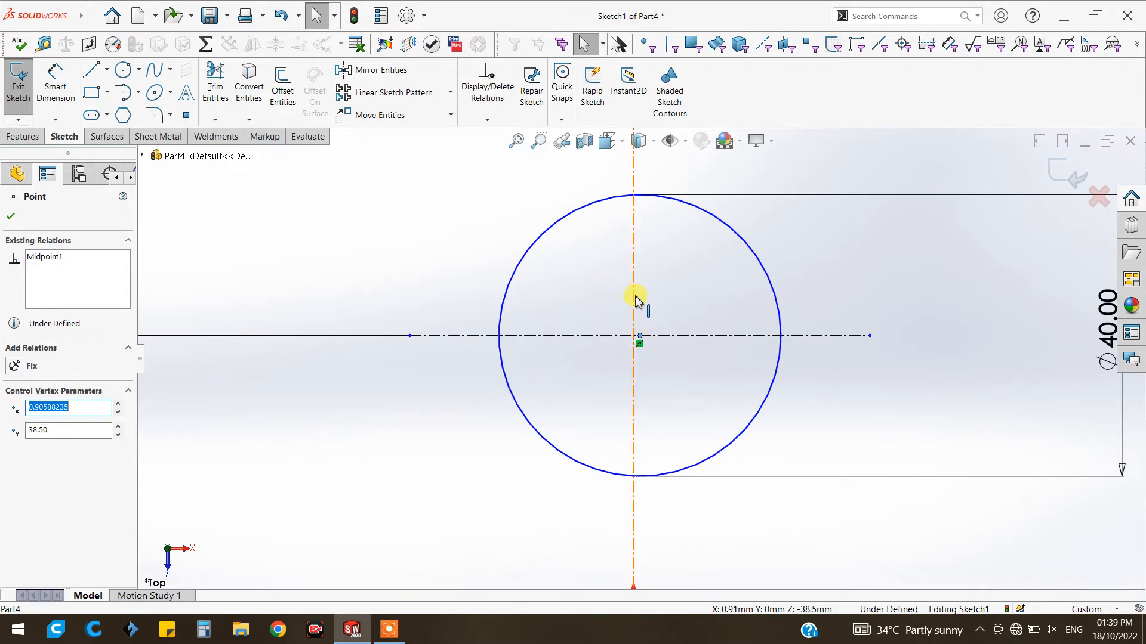
{"action": "left_click", "coordinate": [633, 316], "text": "ctrl"}
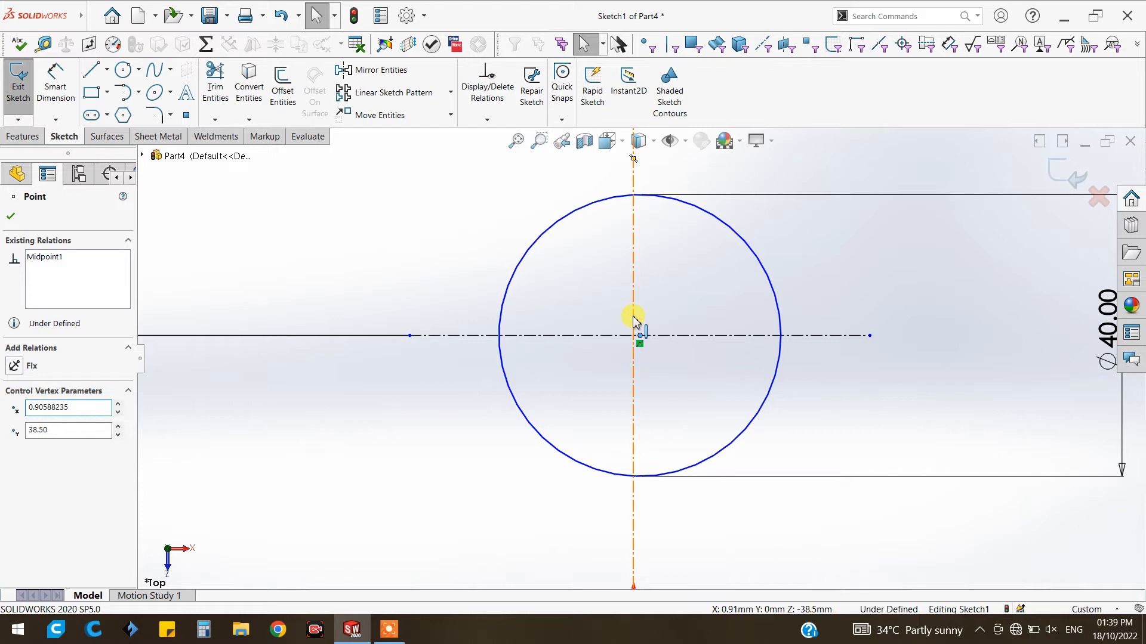
{"action": "left_click", "coordinate": [633, 317], "text": "ctrl"}
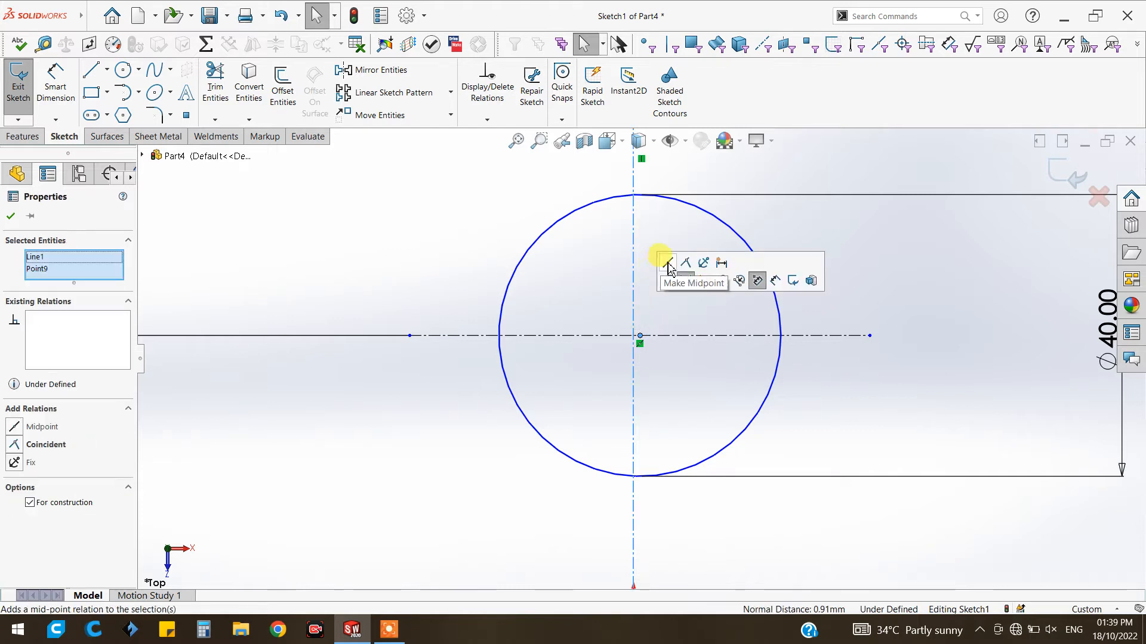
{"action": "left_click", "coordinate": [667, 264]}
{"action": "scroll", "coordinate": [722, 218], "scroll_direction": "up", "scroll_amount": 4}
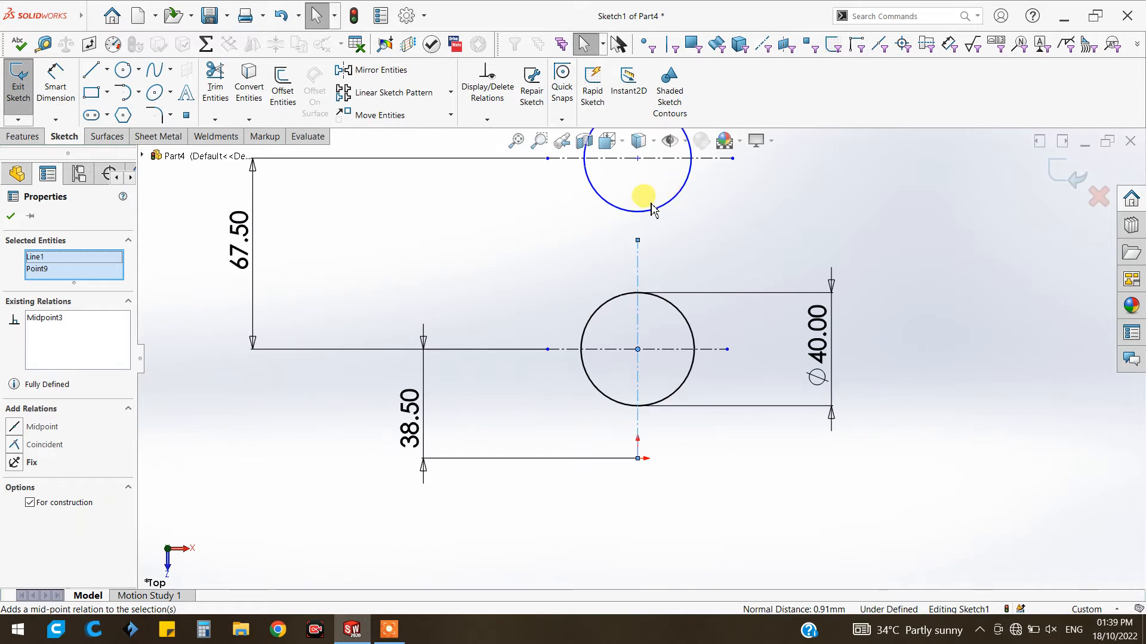
{"action": "scroll", "coordinate": [652, 209], "scroll_direction": "up", "scroll_amount": 1}
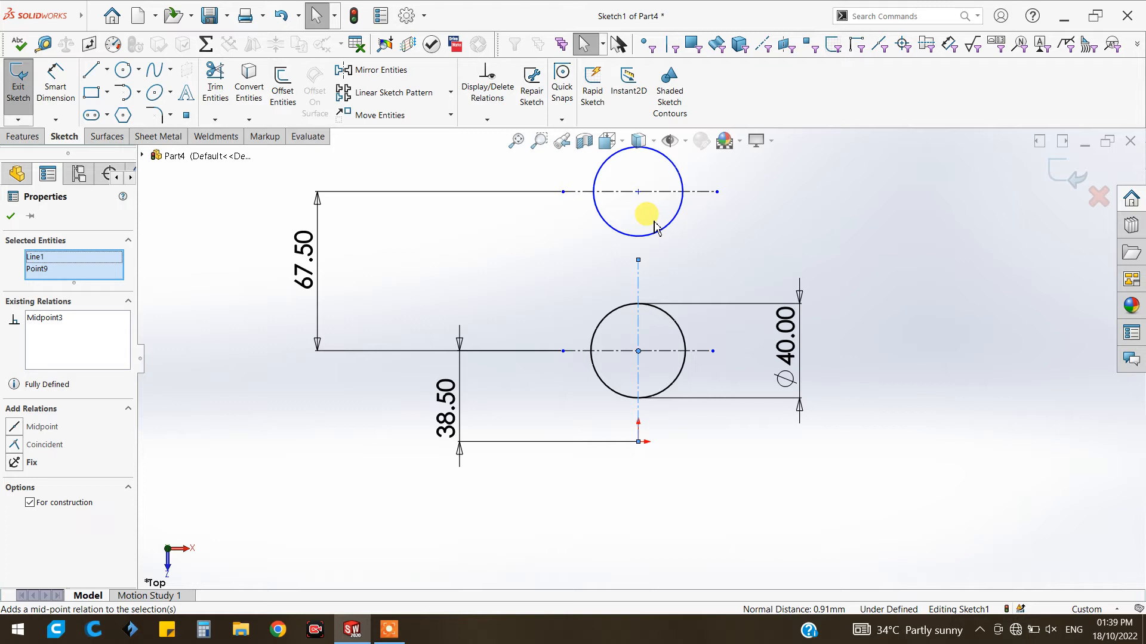
{"action": "left_click", "coordinate": [646, 287]}
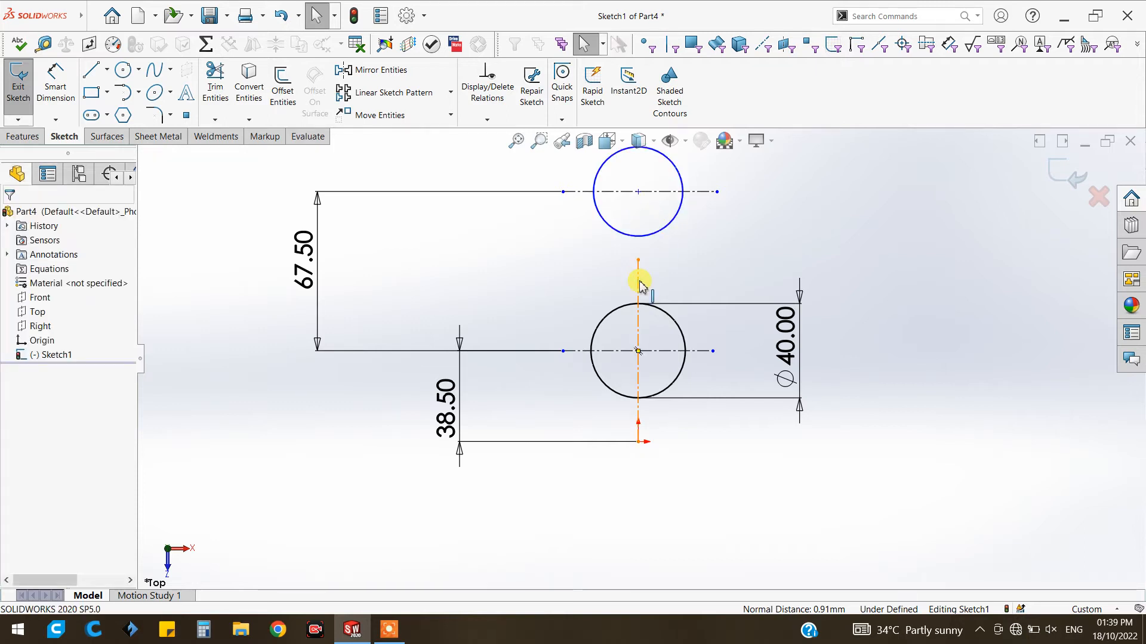
Delete the vertical centerline together with its associated dimension
{"action": "left_click", "coordinate": [640, 285]}
{"action": "key", "text": "Delete"}
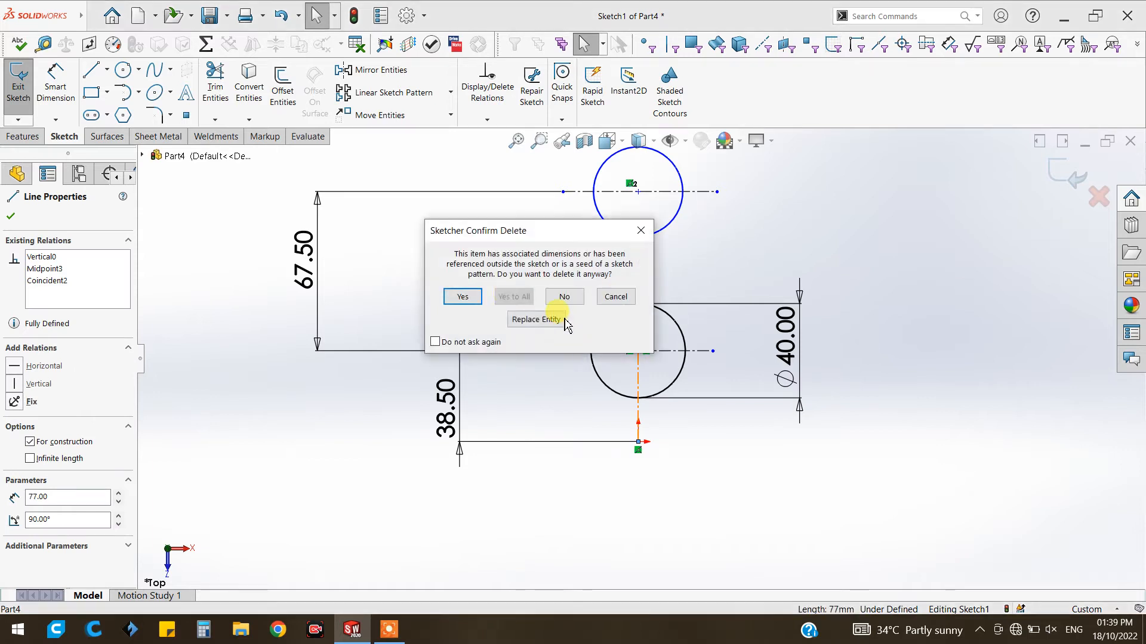
{"action": "left_click", "coordinate": [461, 296]}
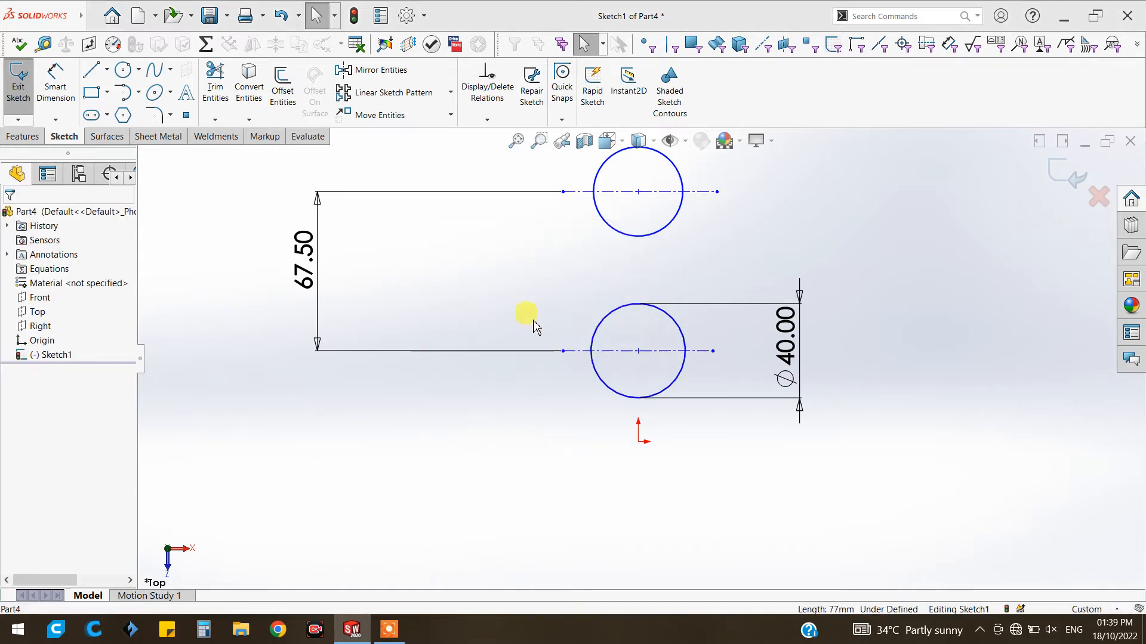
Delete both horizontal centerlines, including the spacing dimension attached to them
{"action": "left_click", "coordinate": [610, 352]}
{"action": "key", "text": "Delete"}
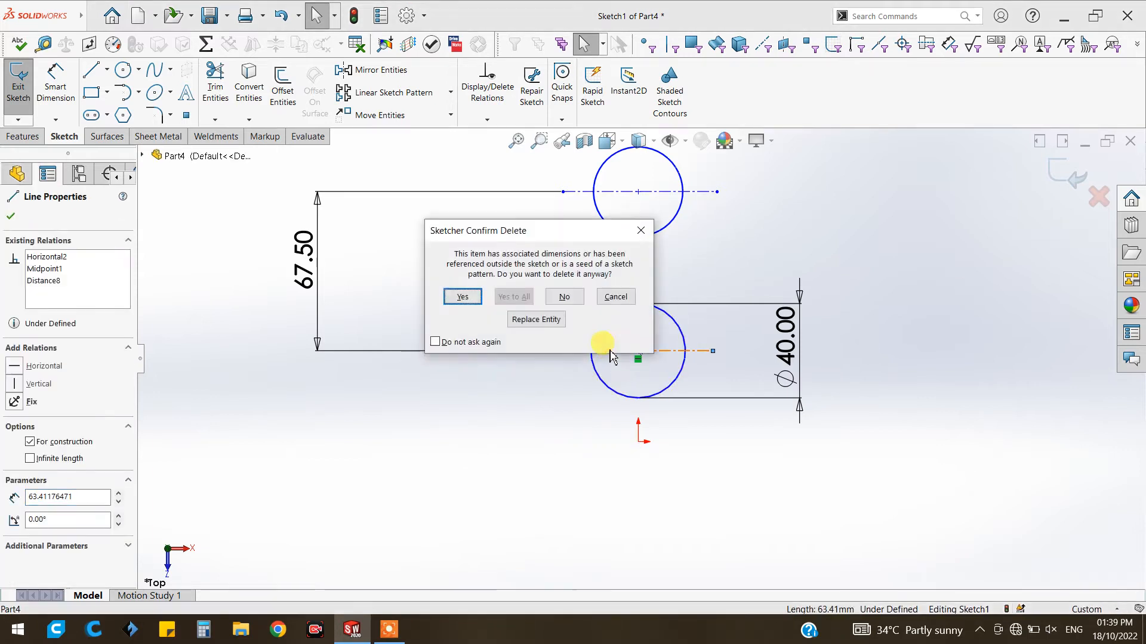
{"action": "left_click", "coordinate": [463, 297]}
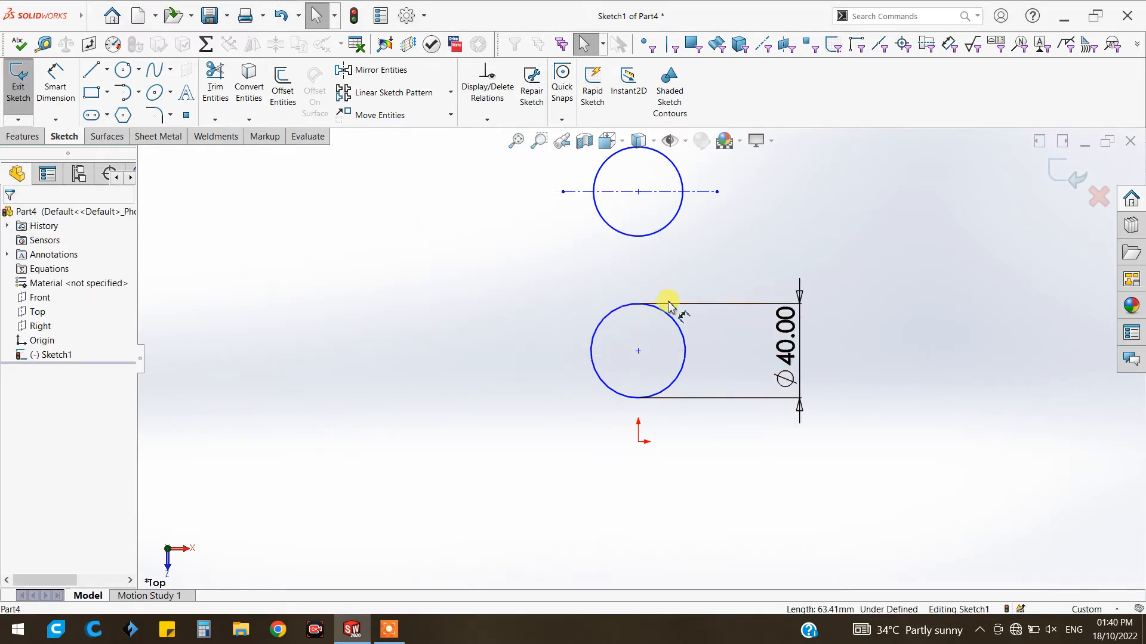
{"action": "left_click", "coordinate": [655, 192]}
{"action": "key", "text": "Delete"}
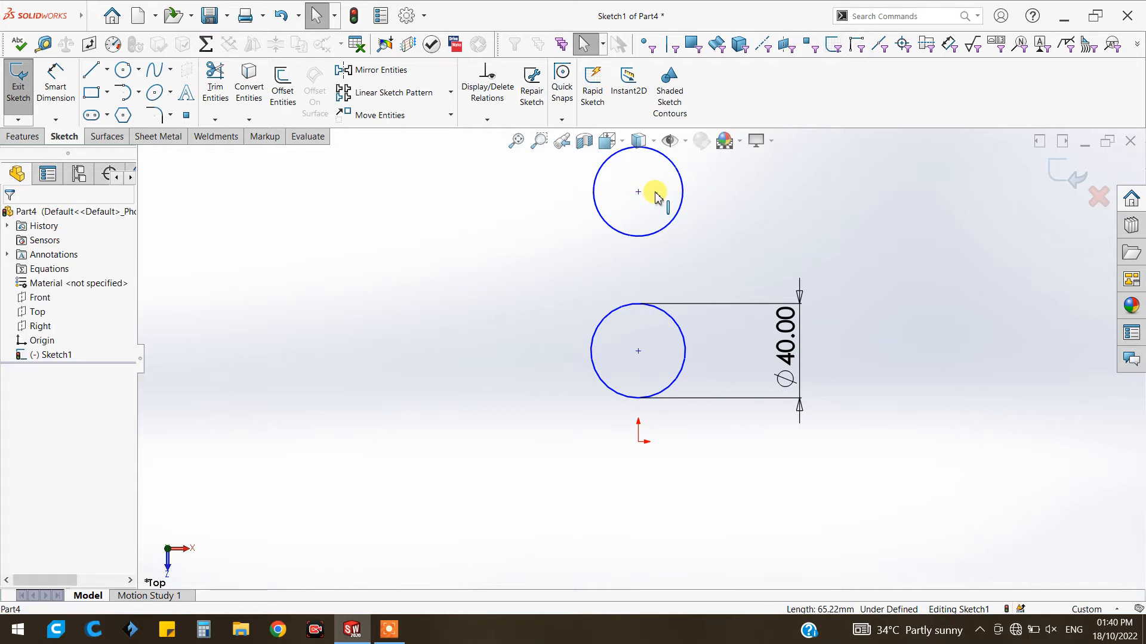
Add a vertical relation between the centre points of the upper and lower circles
{"action": "left_click", "coordinate": [638, 192]}
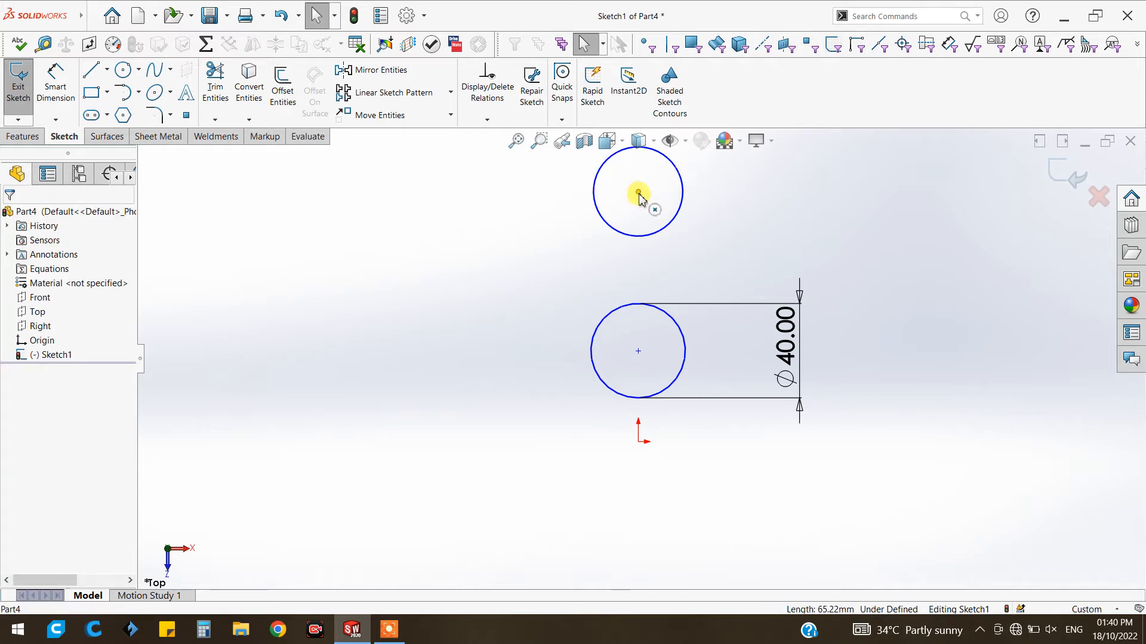
{"action": "left_click", "coordinate": [638, 352]}
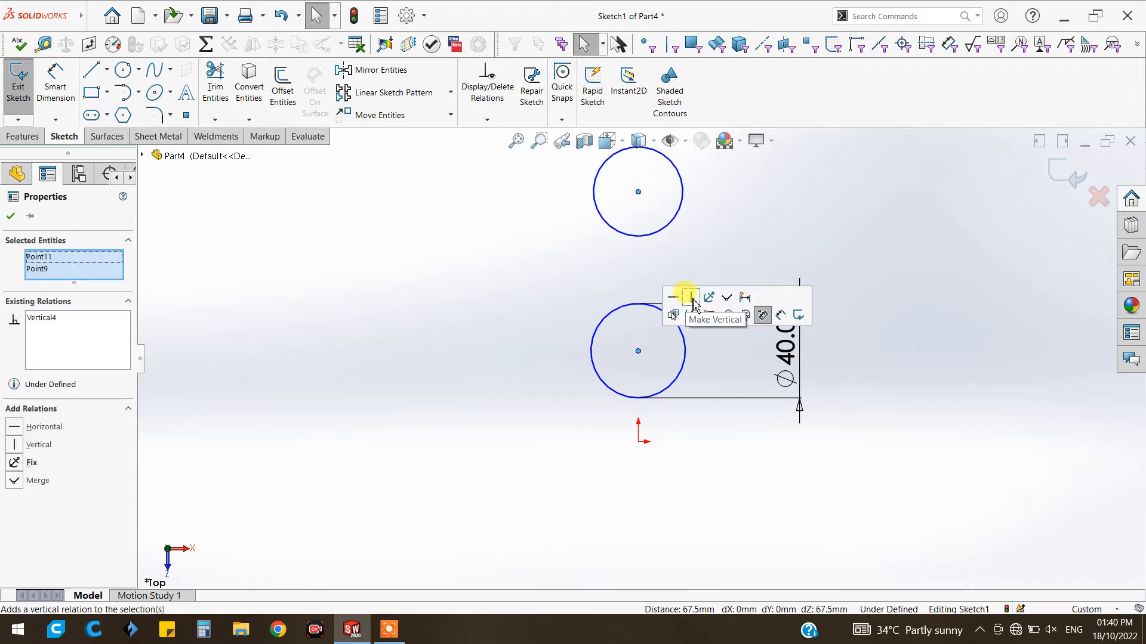
{"action": "left_click", "coordinate": [11, 216]}
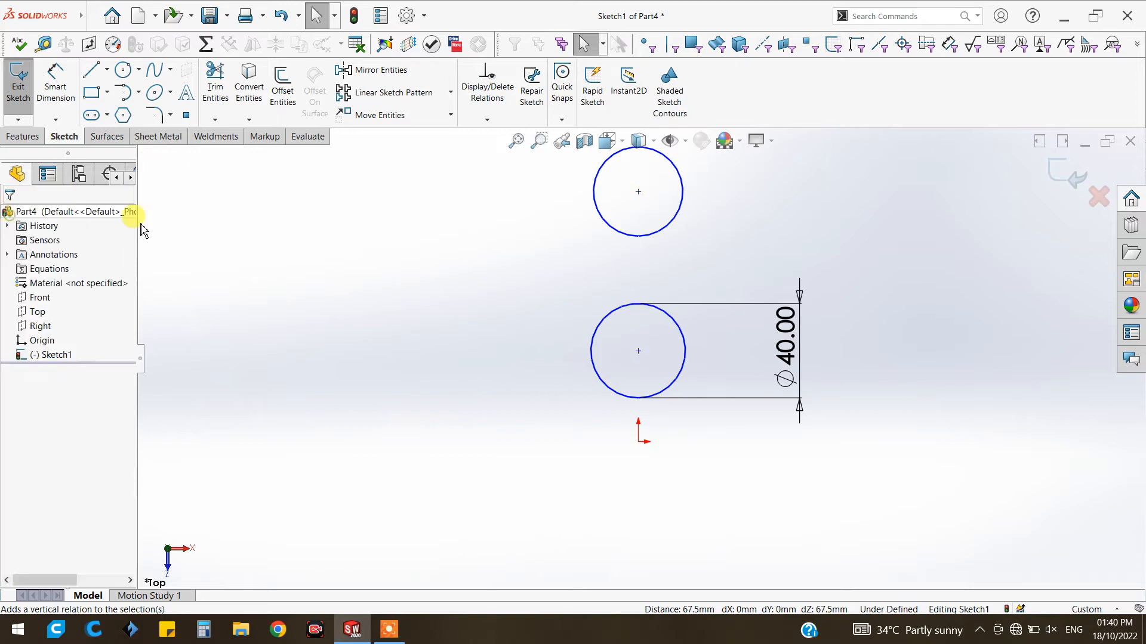
Dimension the vertical distance between the centres of the two circles as 67.50 mm
{"action": "left_click", "coordinate": [55, 86]}
{"action": "left_click", "coordinate": [642, 236]}
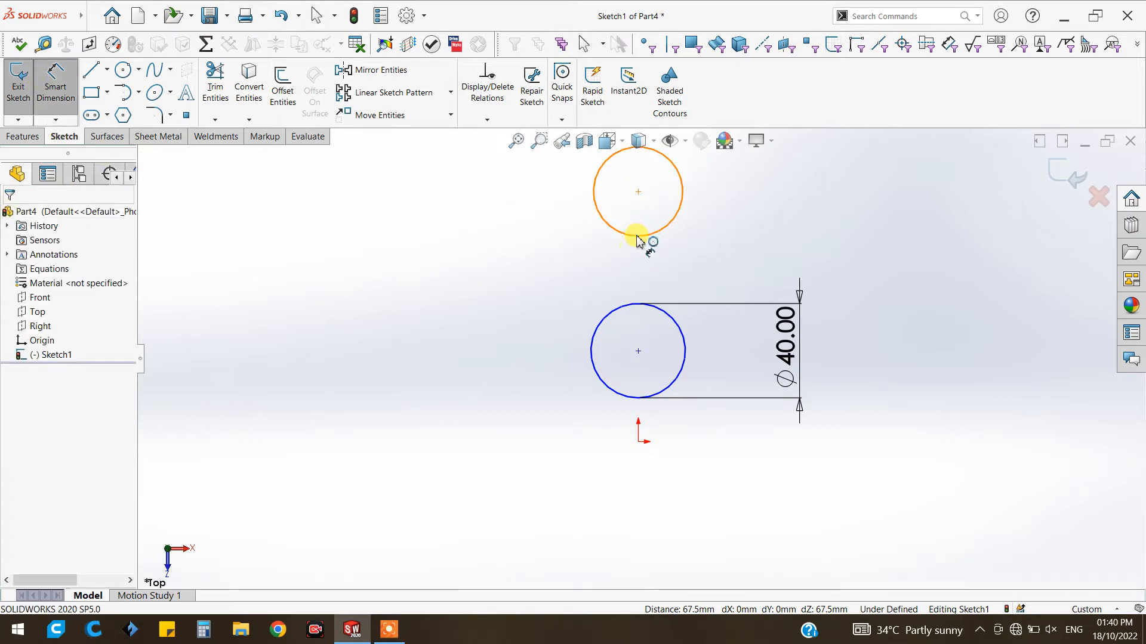
{"action": "left_click", "coordinate": [639, 307]}
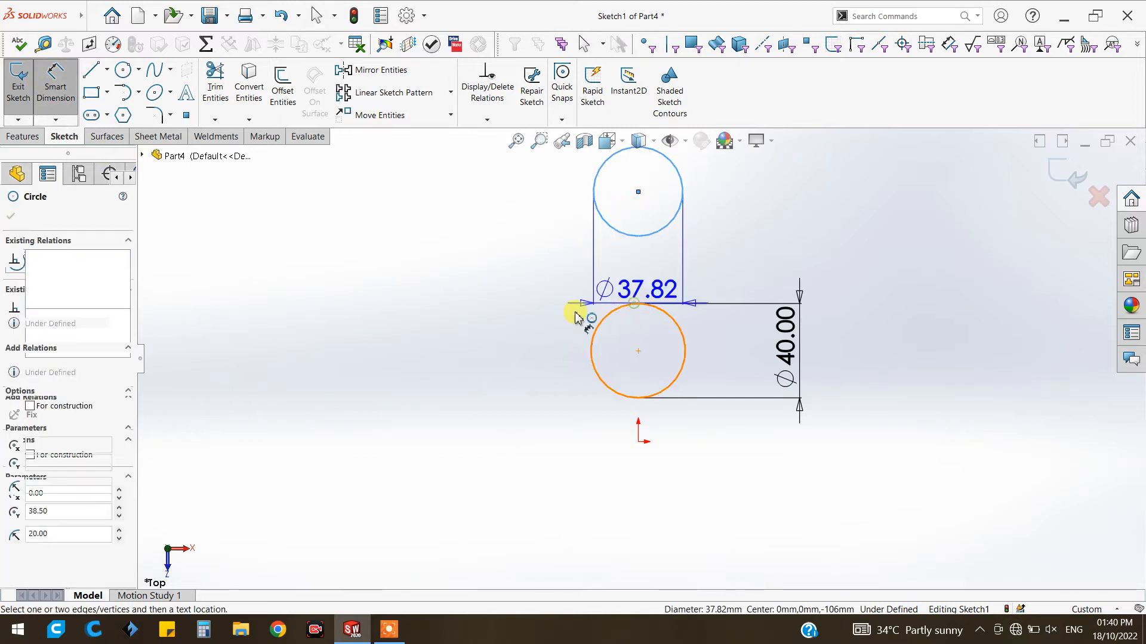
{"action": "left_click", "coordinate": [517, 324]}
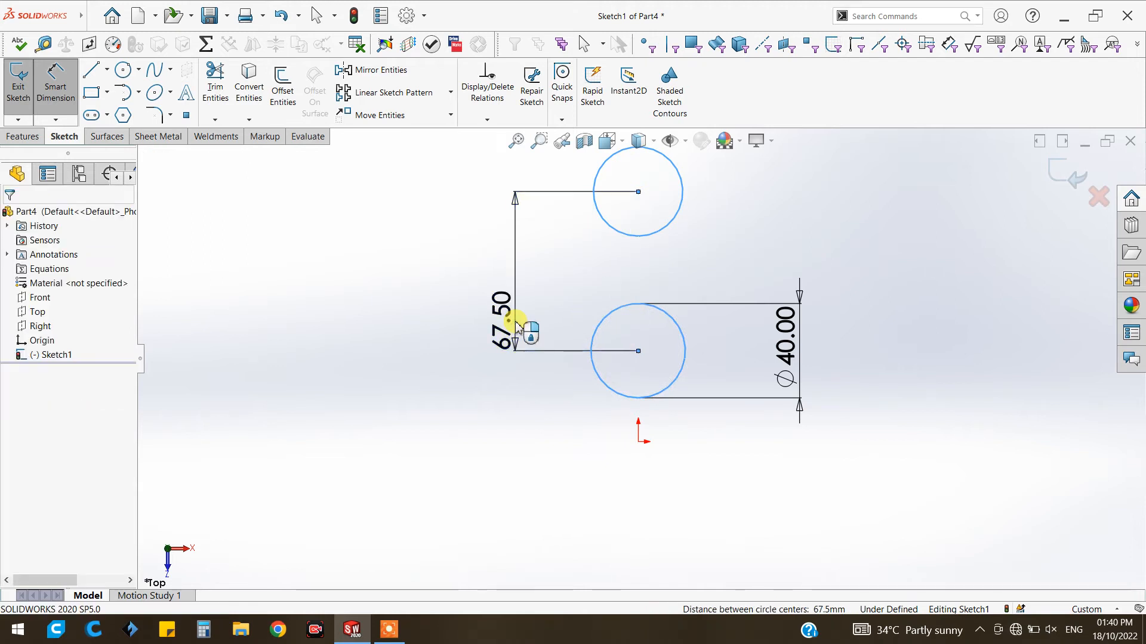
{"action": "left_click", "coordinate": [515, 323]}
{"action": "type", "text": "67.50mm"}
{"action": "key", "text": "Return"}
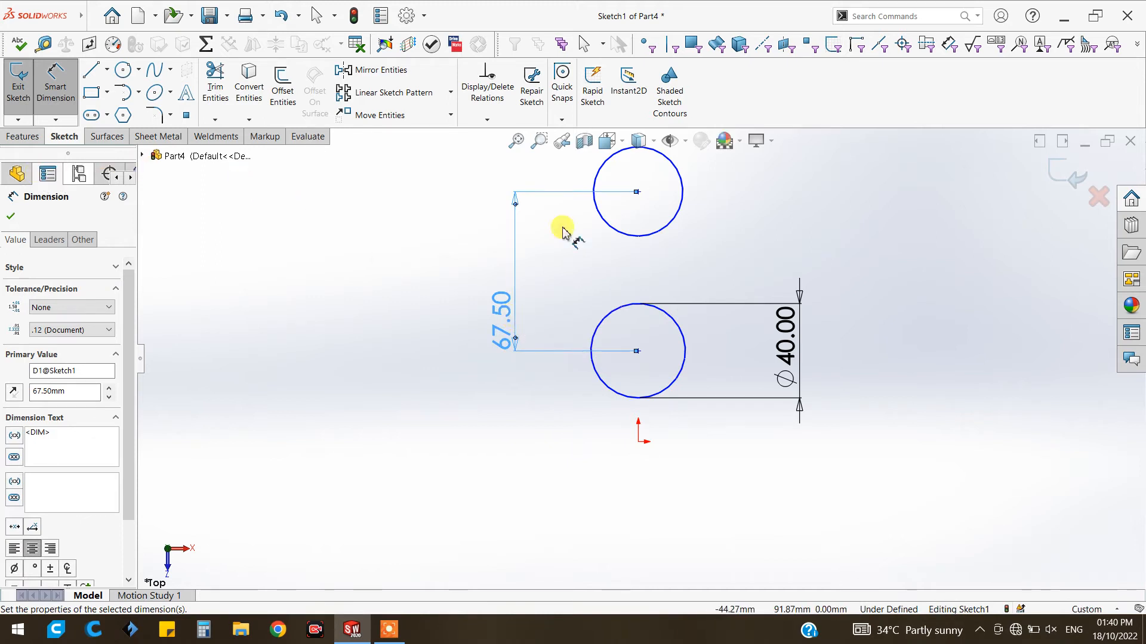
Dimension the upper circle's diameter as 32 mm
{"action": "left_click", "coordinate": [680, 224]}
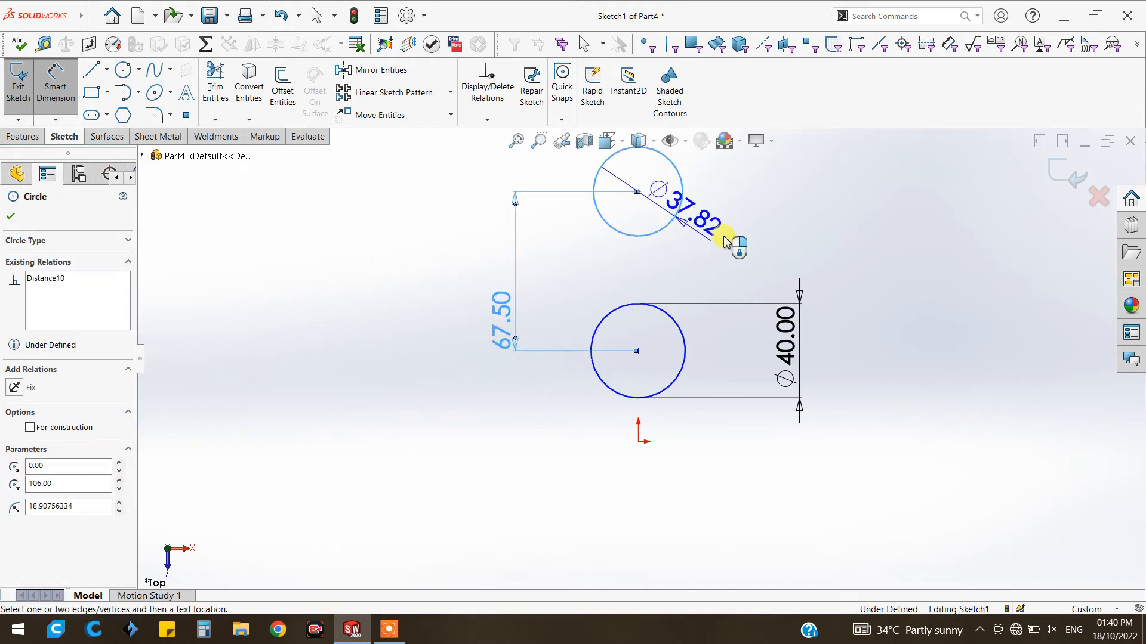
{"action": "left_click", "coordinate": [730, 224]}
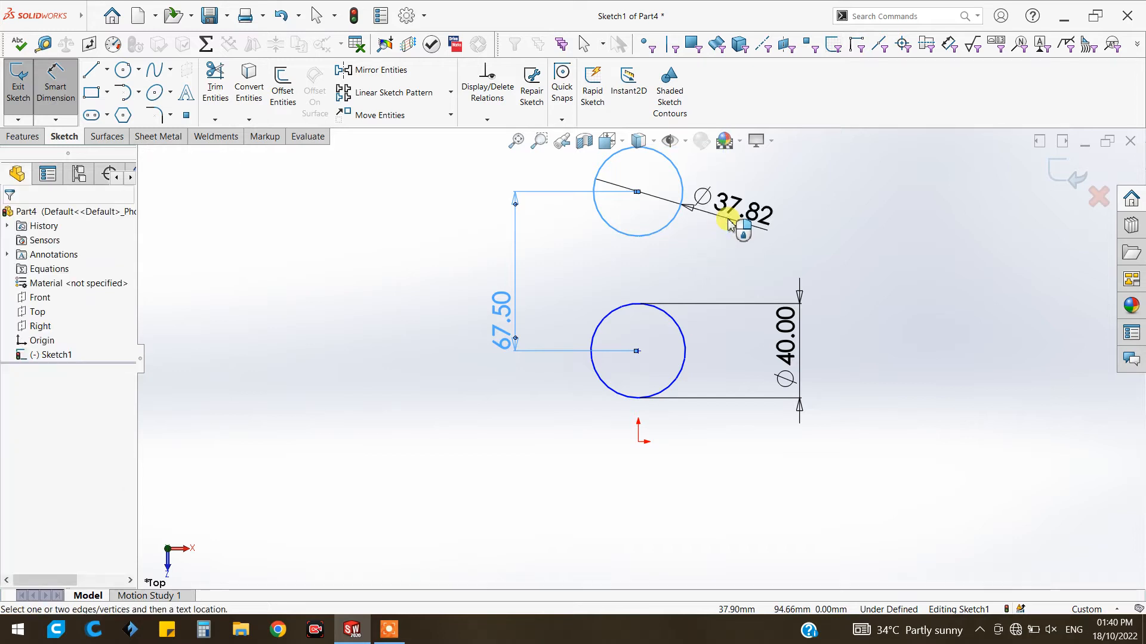
{"action": "double_click", "coordinate": [729, 224]}
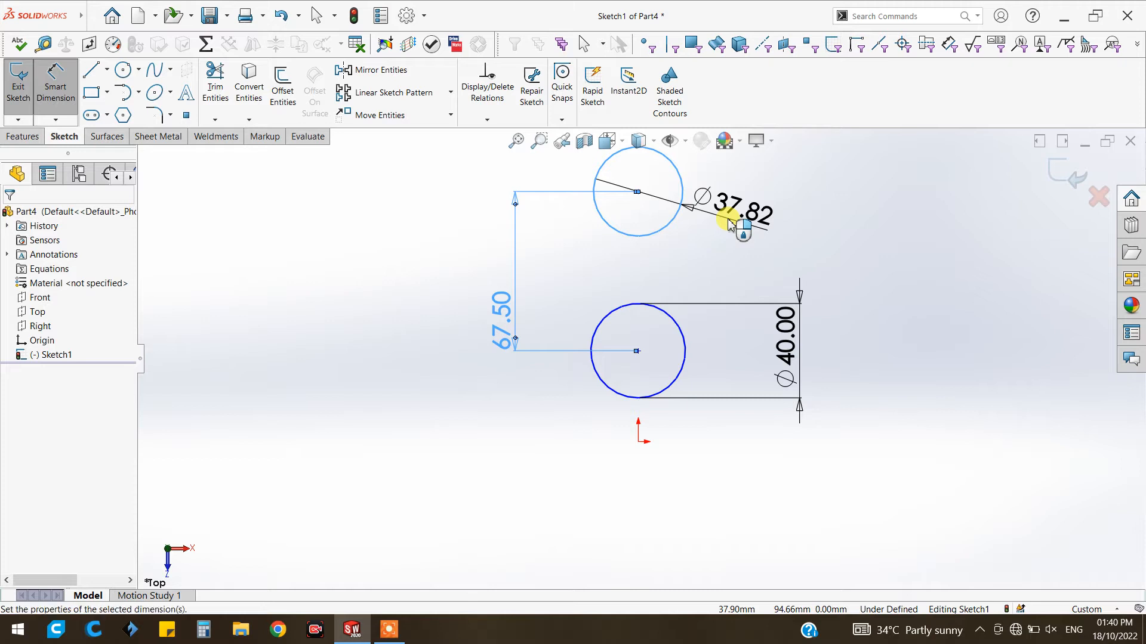
{"action": "type", "text": "32"}
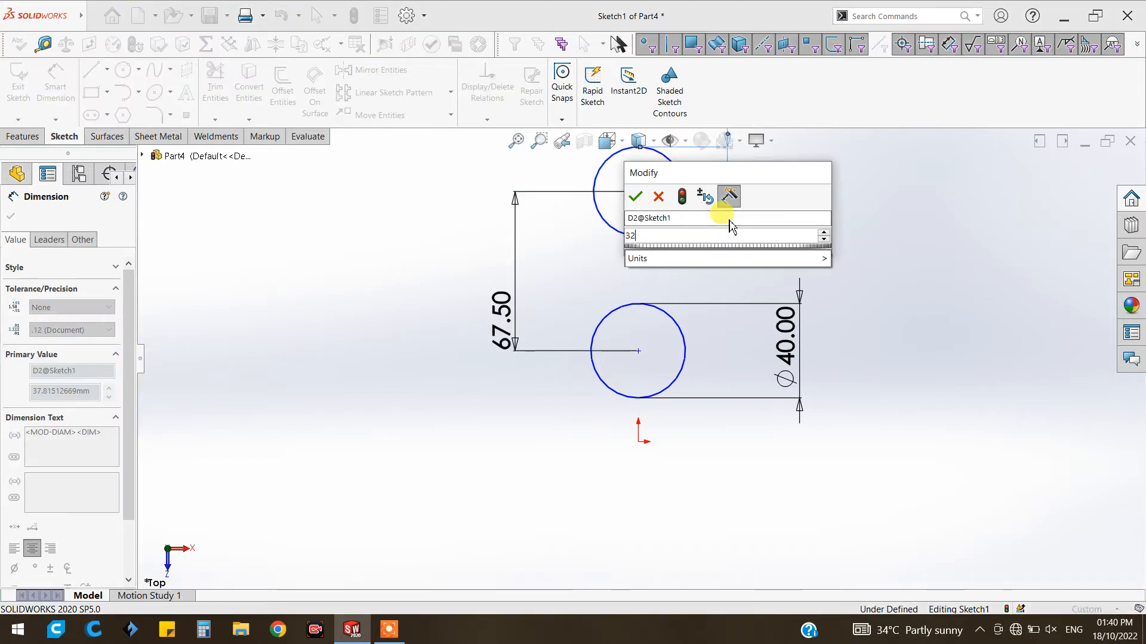
{"action": "left_click", "coordinate": [635, 197]}
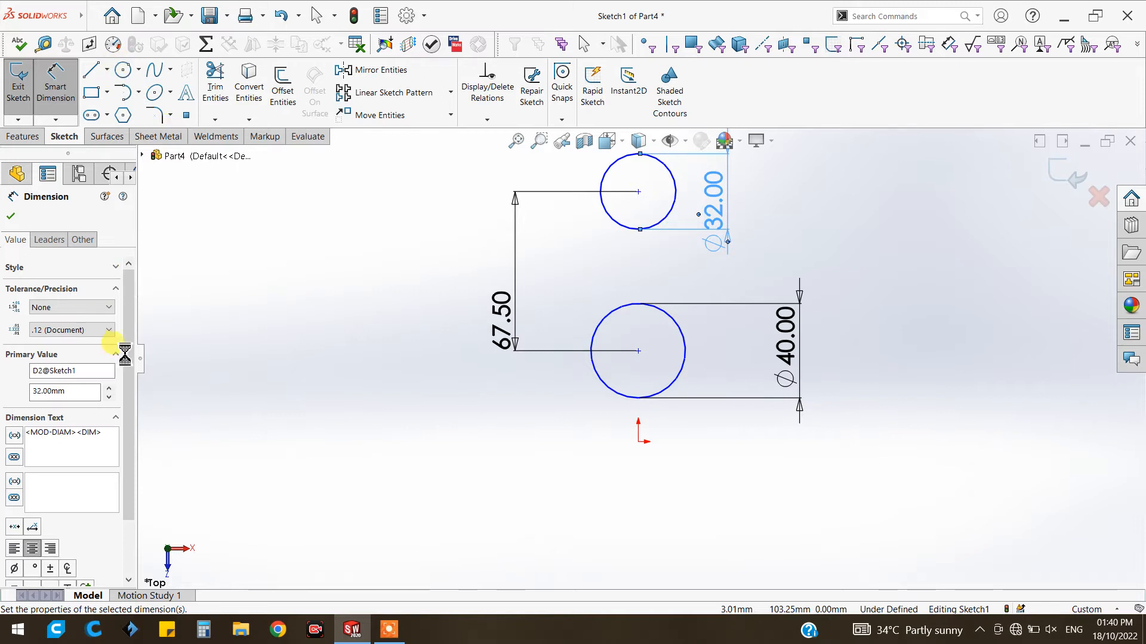
Draw a concentric inner circle inside each existing circle, the upper about 15 mm and the lower about 15.5 mm in diameter
{"action": "left_click", "coordinate": [123, 71]}
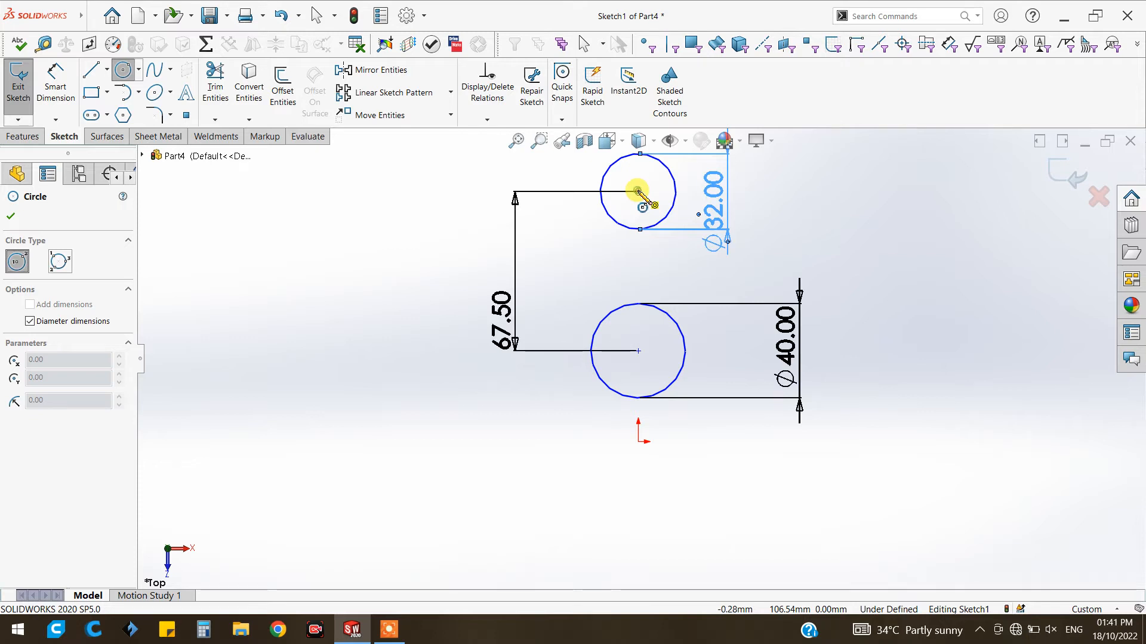
{"action": "left_click", "coordinate": [637, 191]}
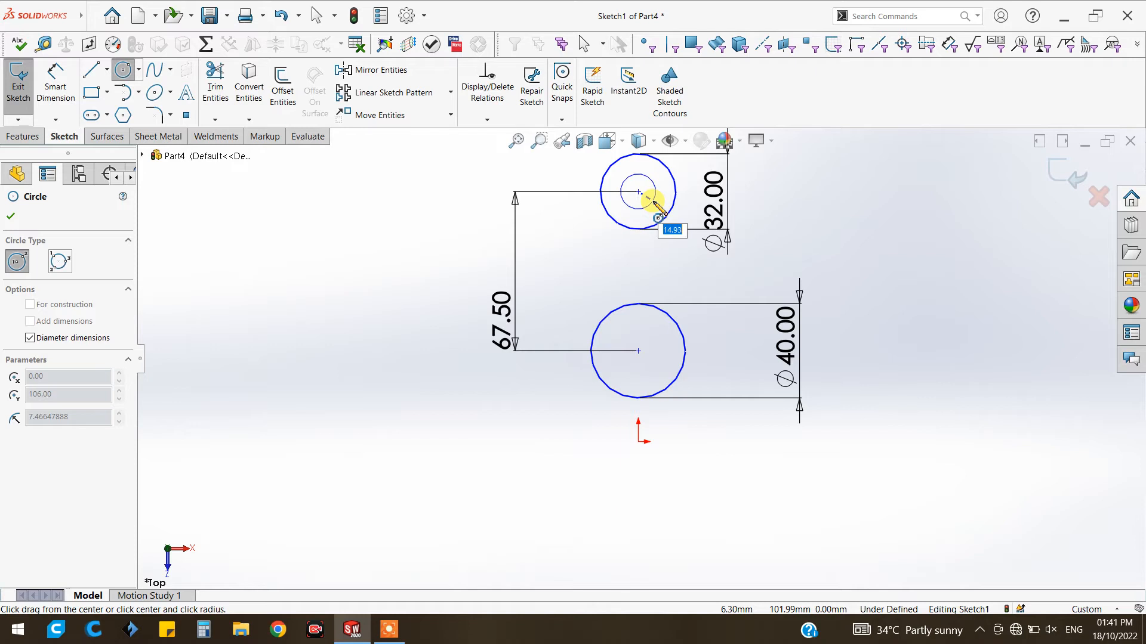
{"action": "left_click", "coordinate": [654, 202]}
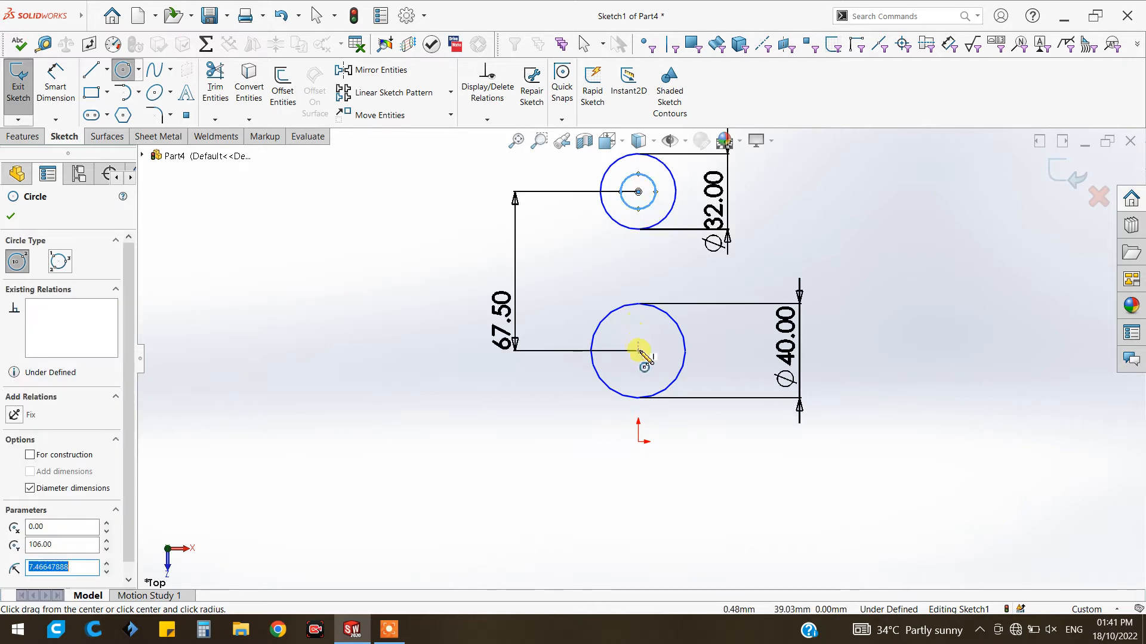
{"action": "left_click", "coordinate": [638, 351]}
{"action": "left_click", "coordinate": [622, 340]}
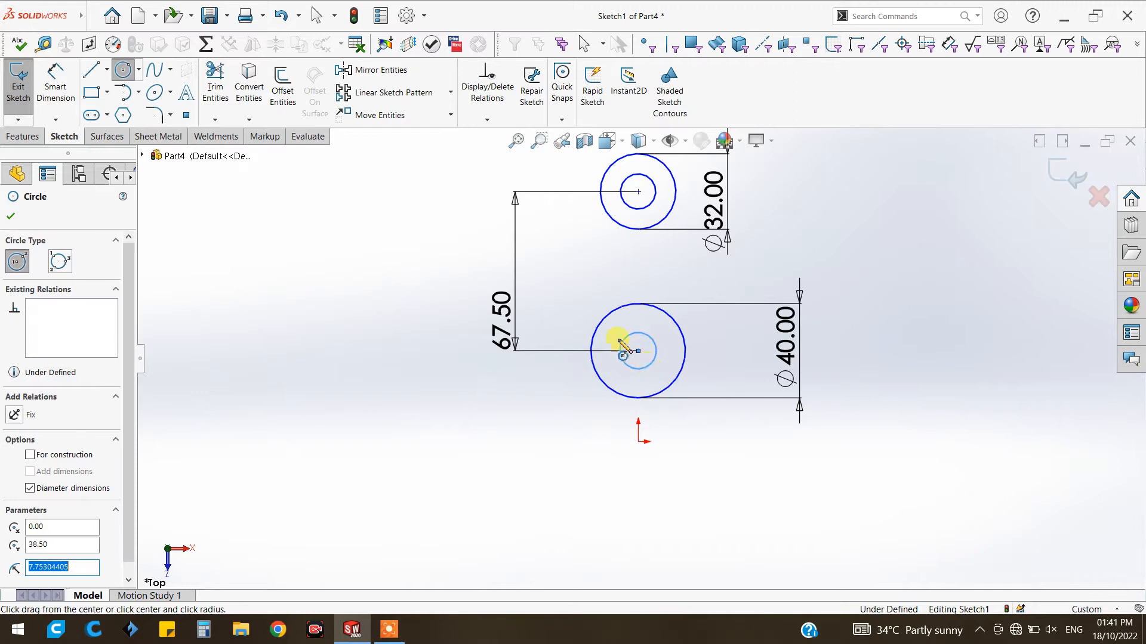
Dimension the diameter of the inner circle in the upper pair as 15 mm
{"action": "left_click", "coordinate": [74, 88]}
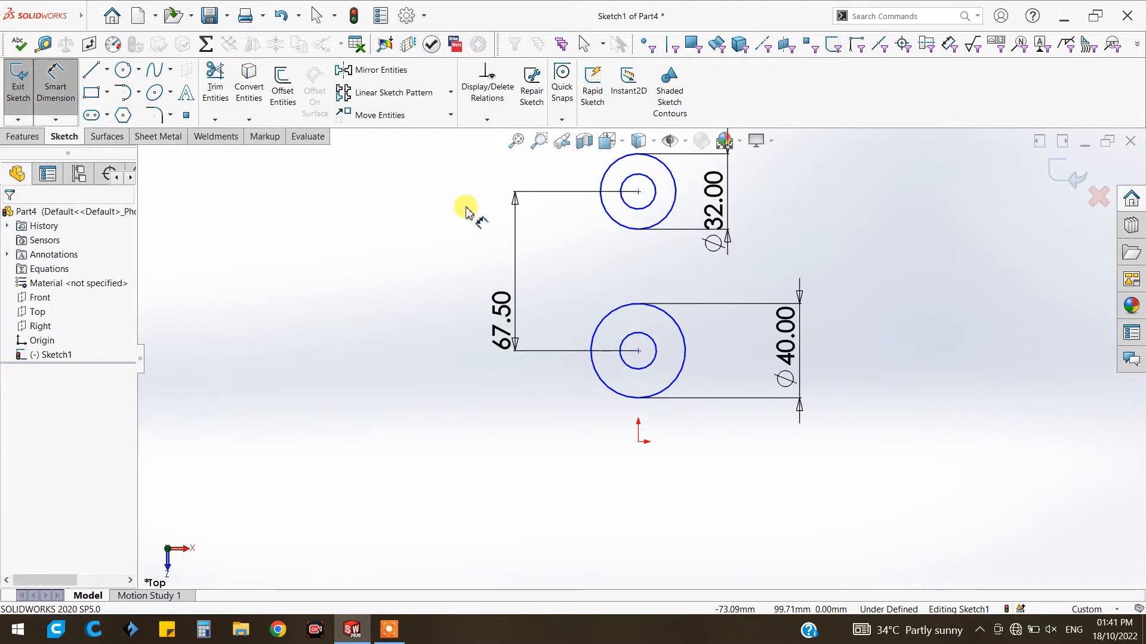
{"action": "left_click", "coordinate": [626, 203]}
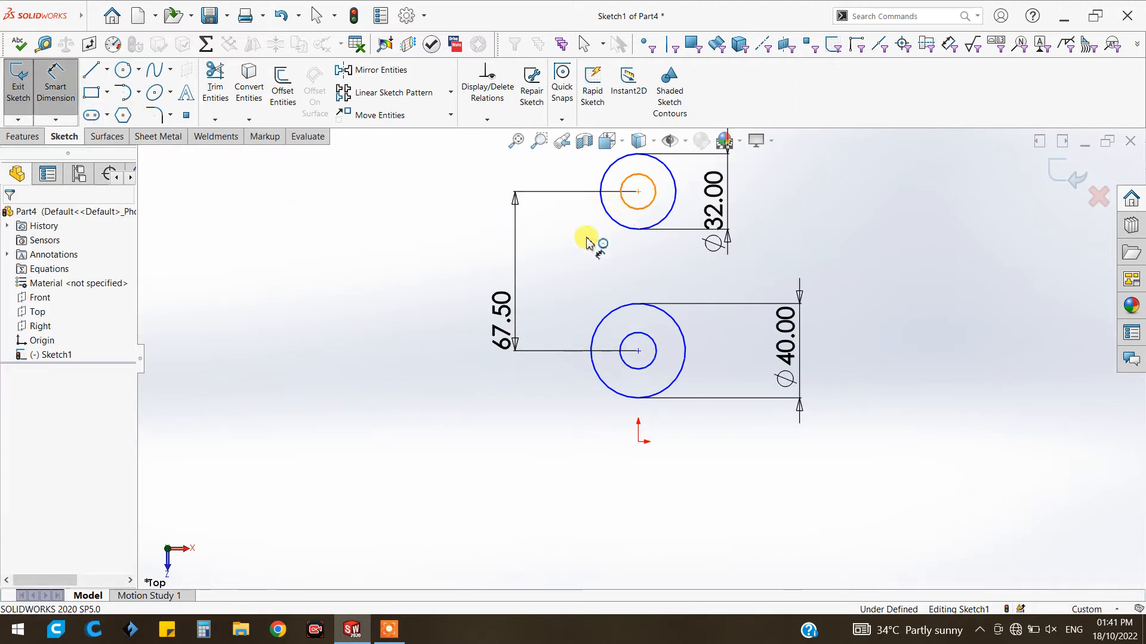
{"action": "left_click", "coordinate": [587, 242]}
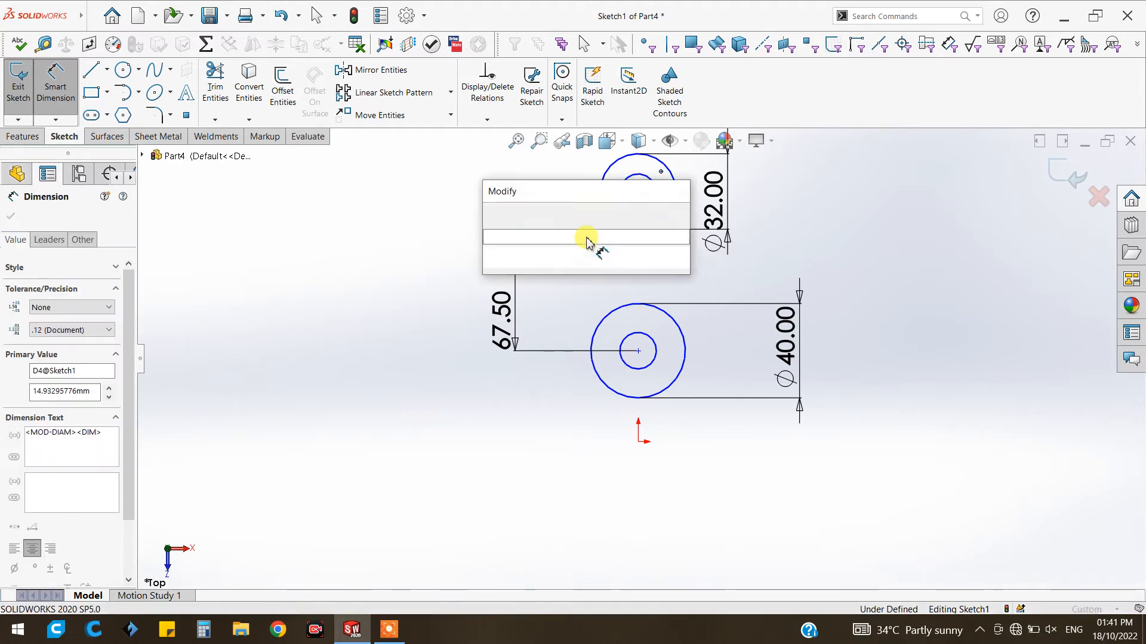
{"action": "type", "text": "15"}
{"action": "key", "text": "Return"}
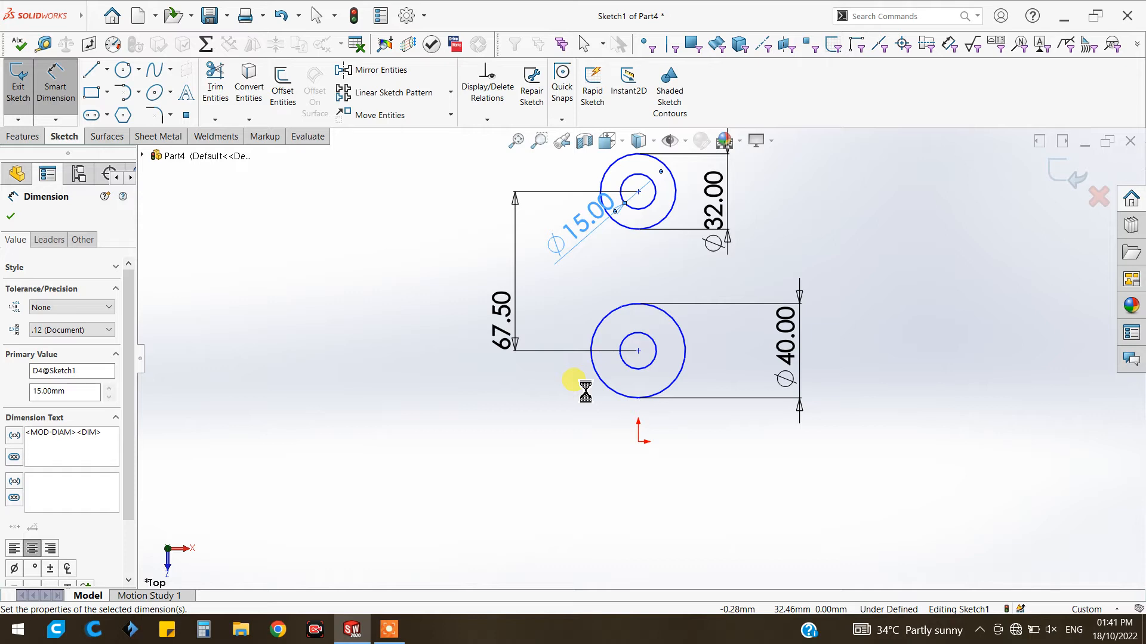
Dimension the diameter of the inner circle in the lower pair as 15 mm
{"action": "left_click", "coordinate": [612, 380]}
{"action": "left_click", "coordinate": [626, 364]}
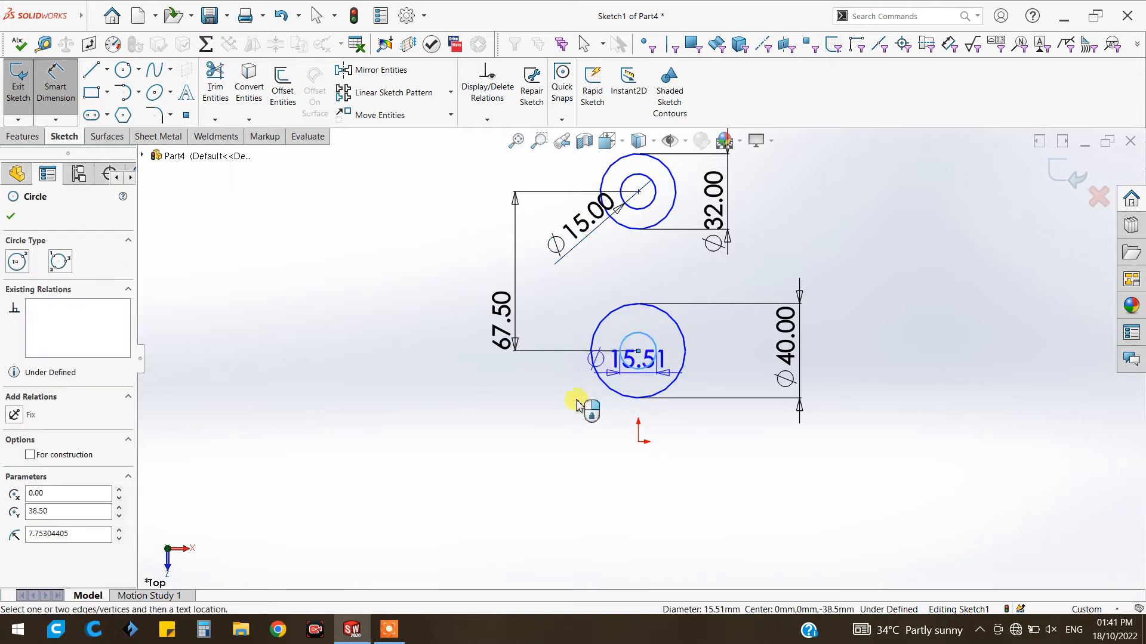
{"action": "left_click", "coordinate": [563, 414]}
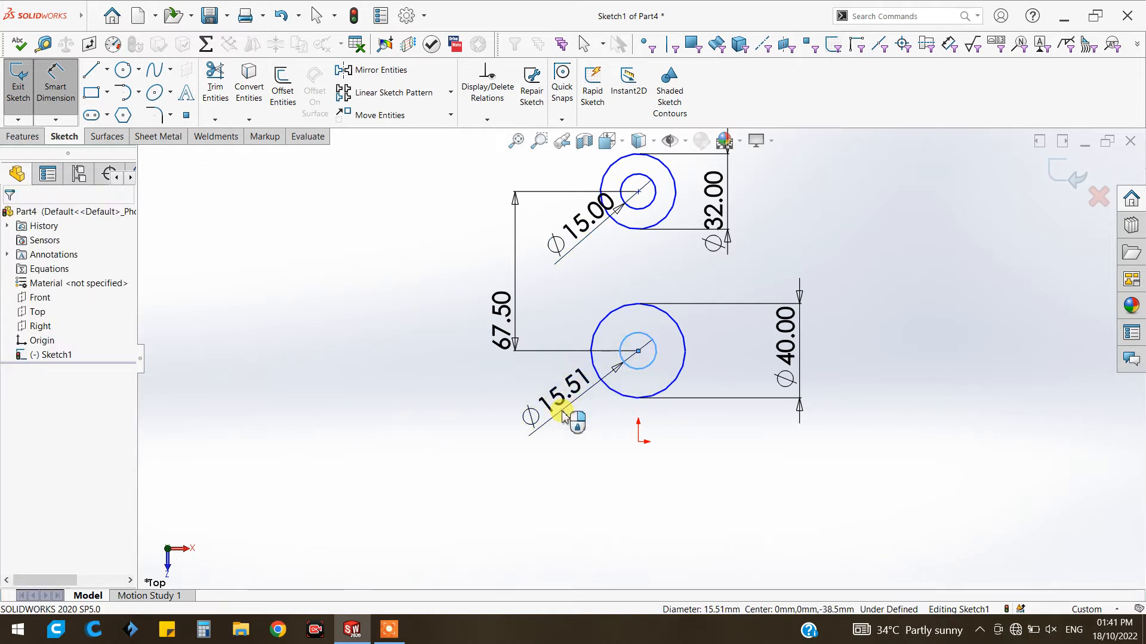
{"action": "type", "text": "15"}
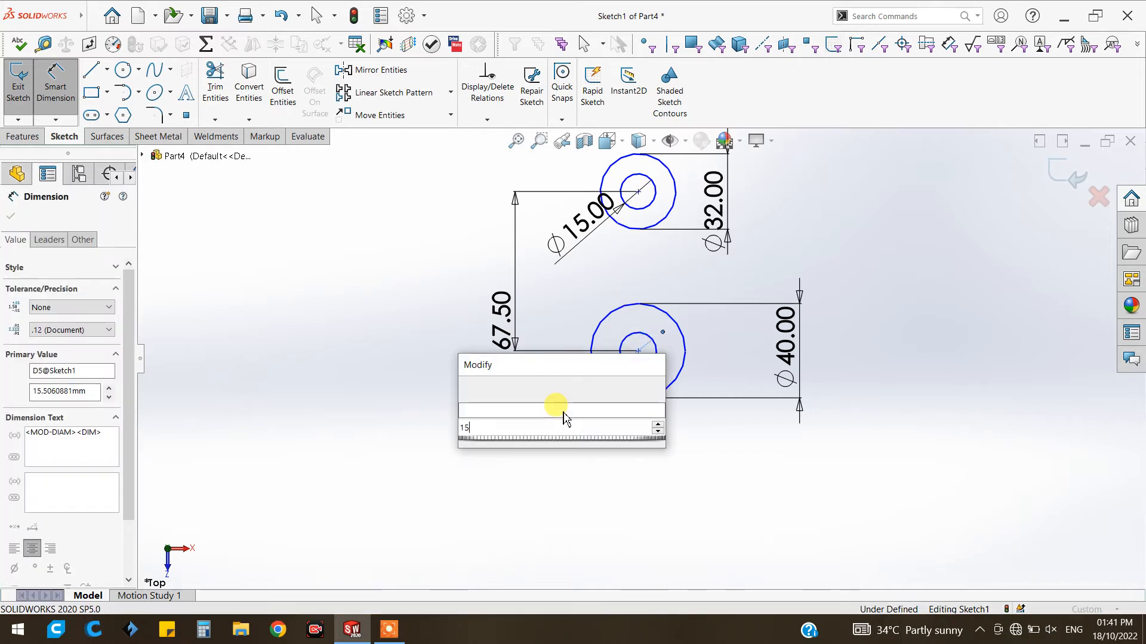
{"action": "key", "text": "Return"}
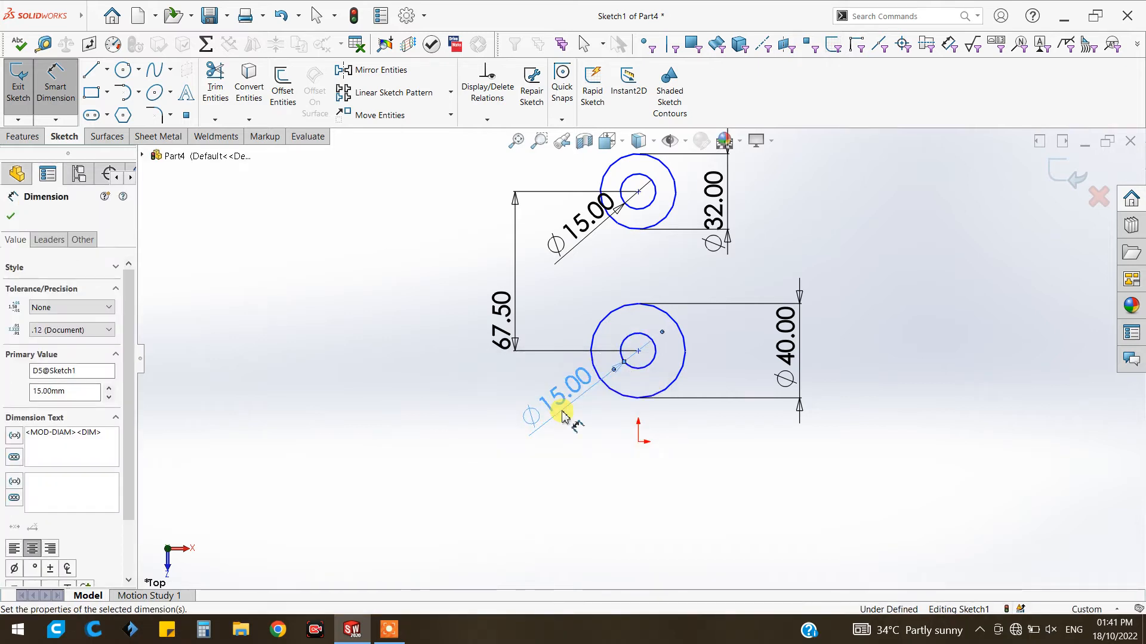
{"action": "left_click", "coordinate": [11, 216]}
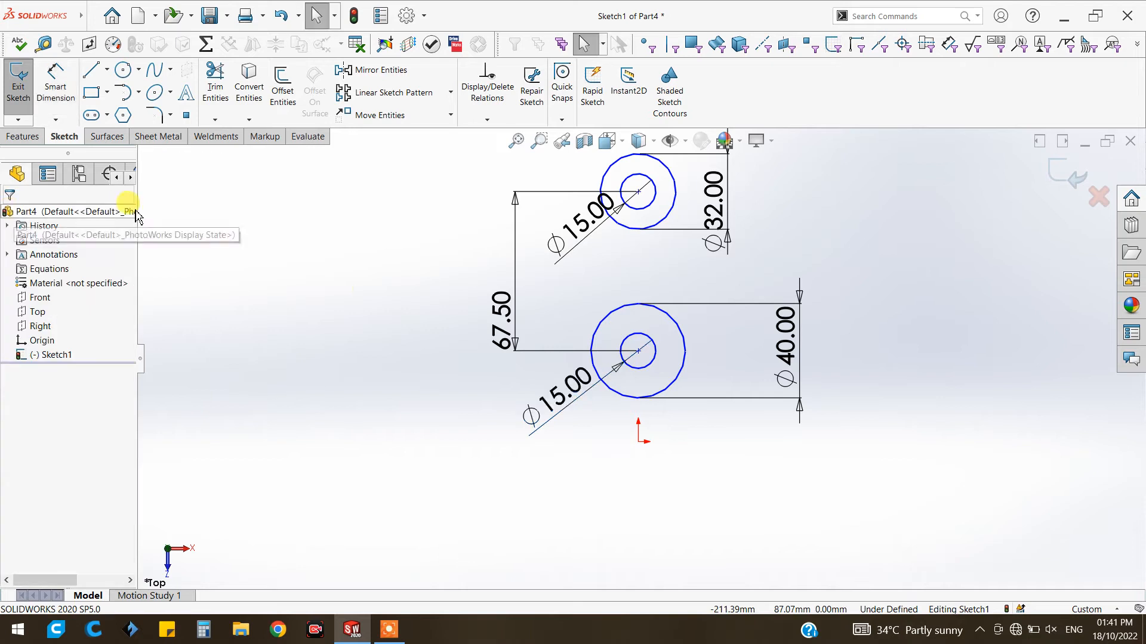
Raise both the shaded and the wireframe image quality resolution in the document properties to just below the red high range
{"action": "left_click", "coordinate": [424, 16]}
{"action": "left_click", "coordinate": [417, 35]}
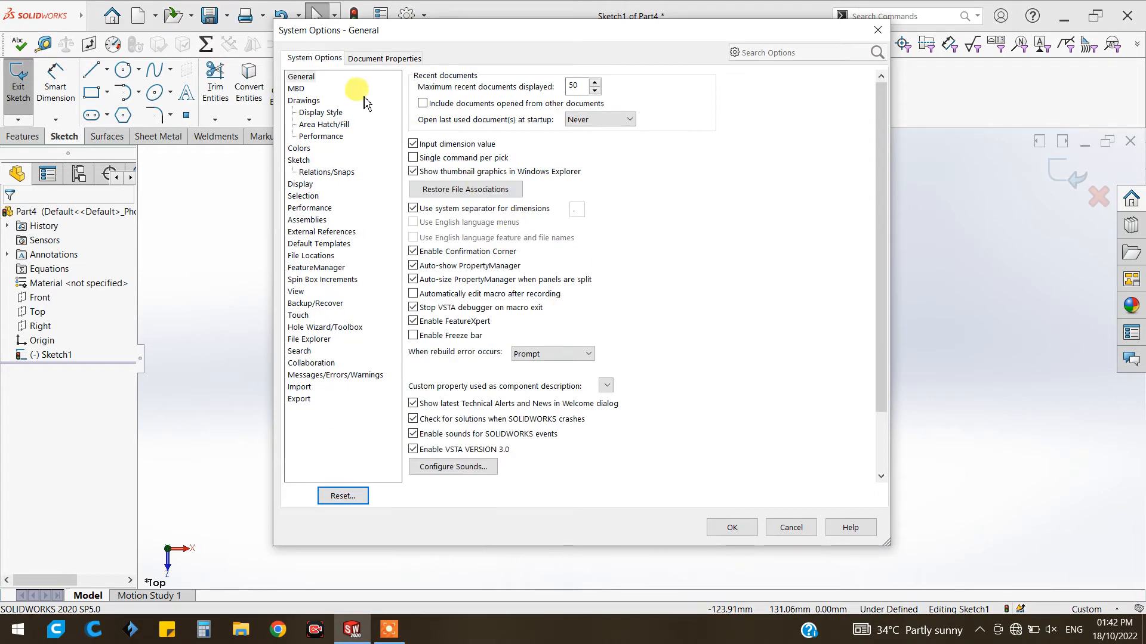
{"action": "left_click", "coordinate": [371, 57]}
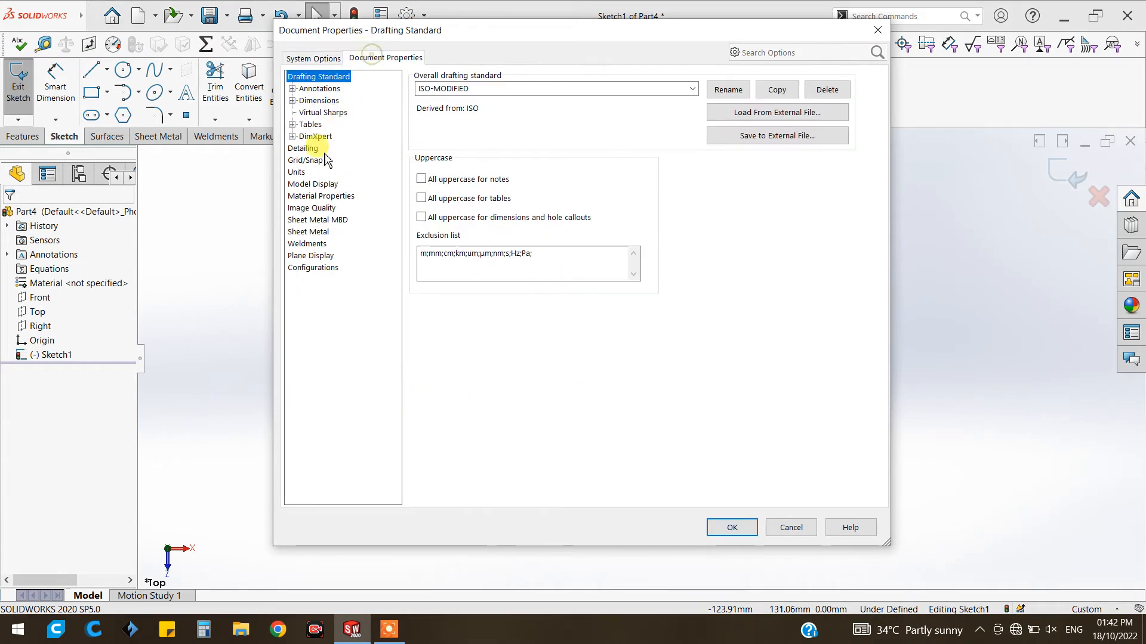
{"action": "left_click", "coordinate": [304, 208]}
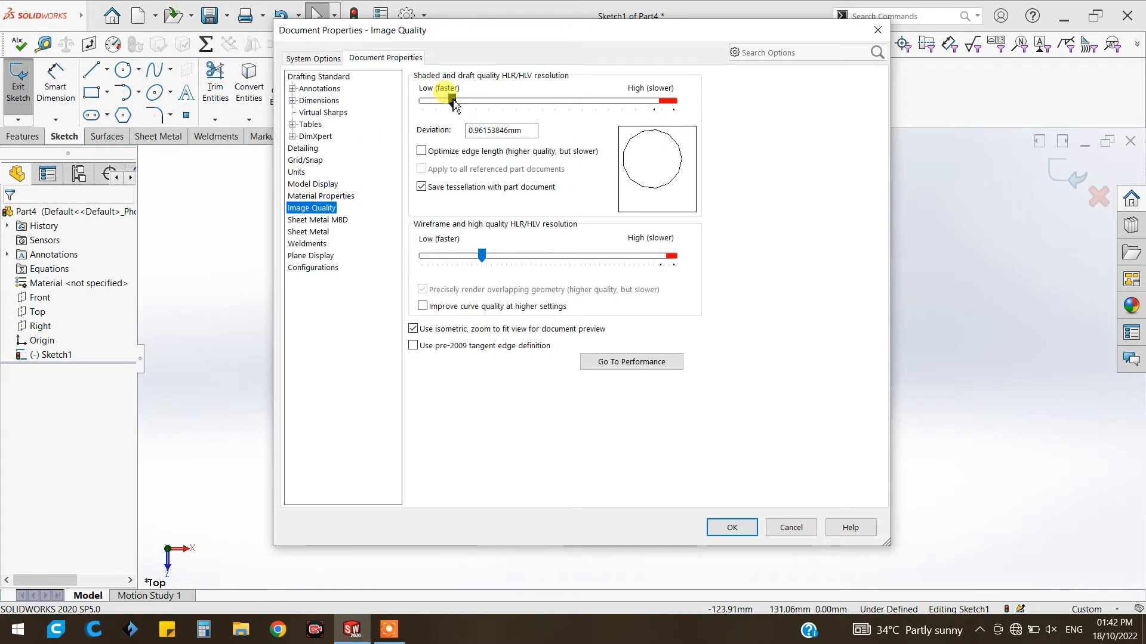
{"action": "left_click_drag", "start_coordinate": [452, 100], "coordinate": [655, 101]}
{"action": "left_click_drag", "start_coordinate": [481, 255], "coordinate": [656, 255]}
{"action": "left_click", "coordinate": [740, 529]}
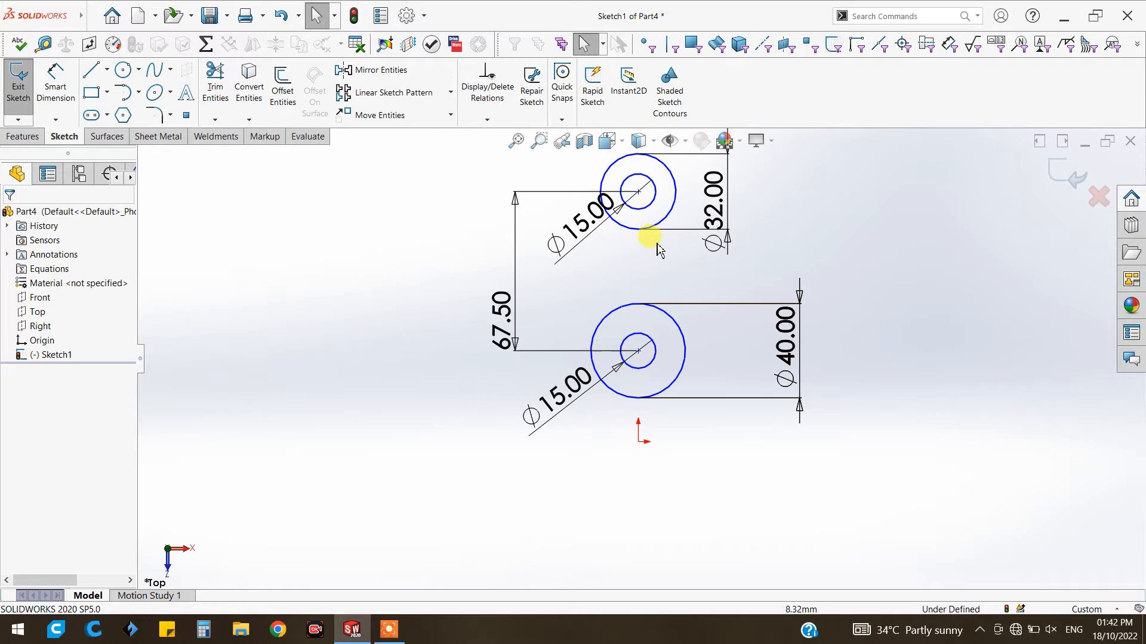
Draw a third circle around the upper pair, concentric with it, and set its radius to 64 mm
{"action": "scroll", "coordinate": [662, 233], "scroll_direction": "up", "scroll_amount": 2}
{"action": "scroll", "coordinate": [655, 235], "scroll_direction": "down", "scroll_amount": 4}
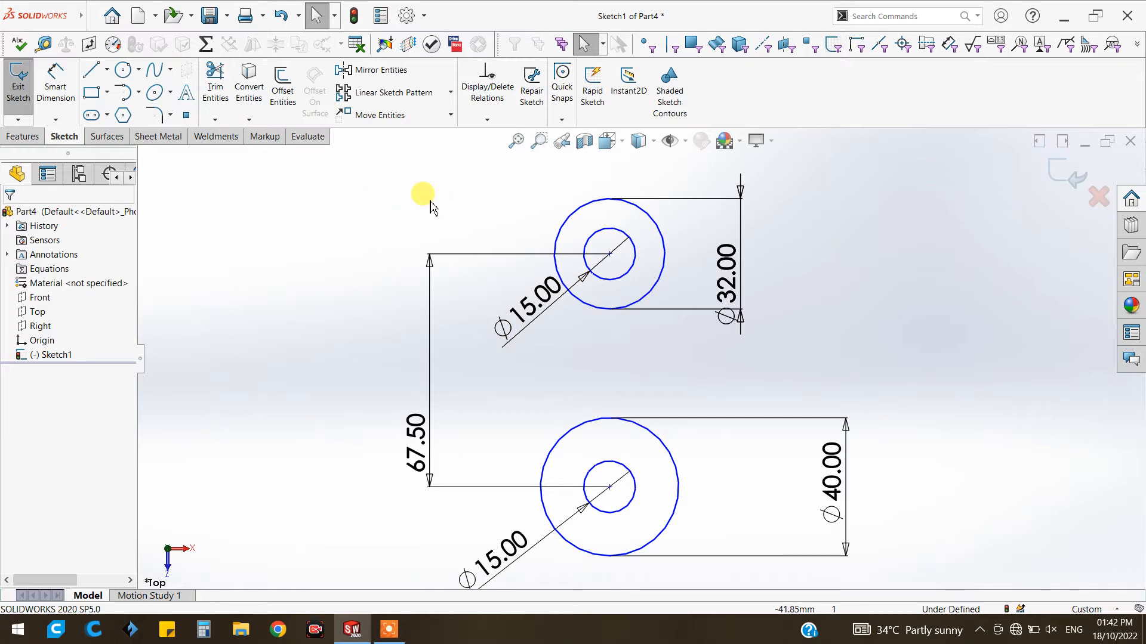
{"action": "left_click", "coordinate": [126, 75]}
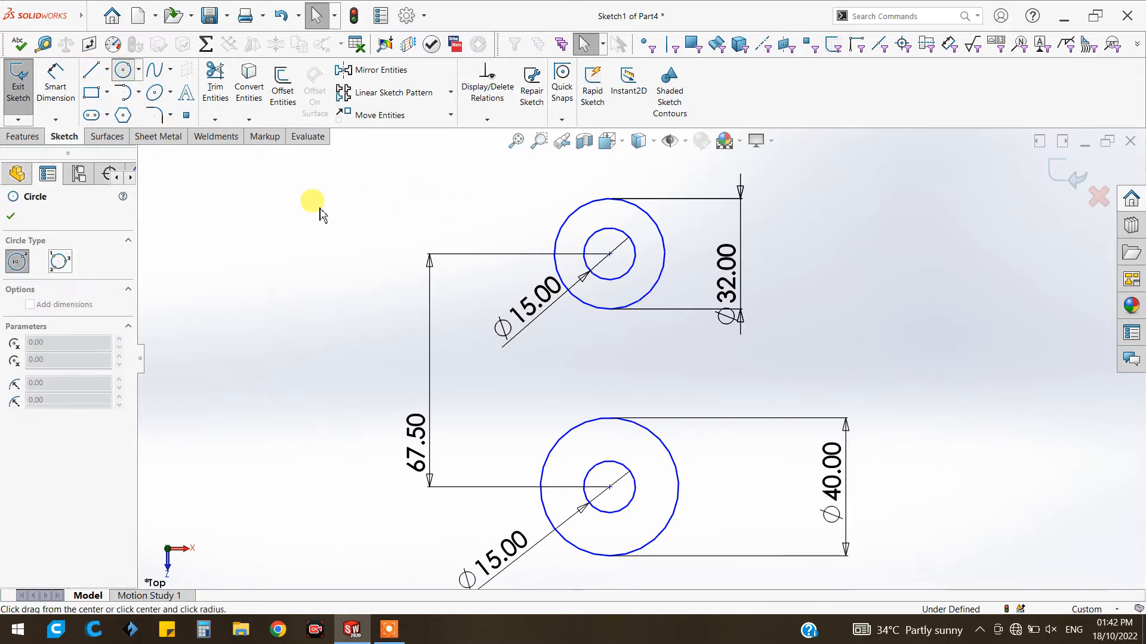
{"action": "left_click", "coordinate": [609, 254]}
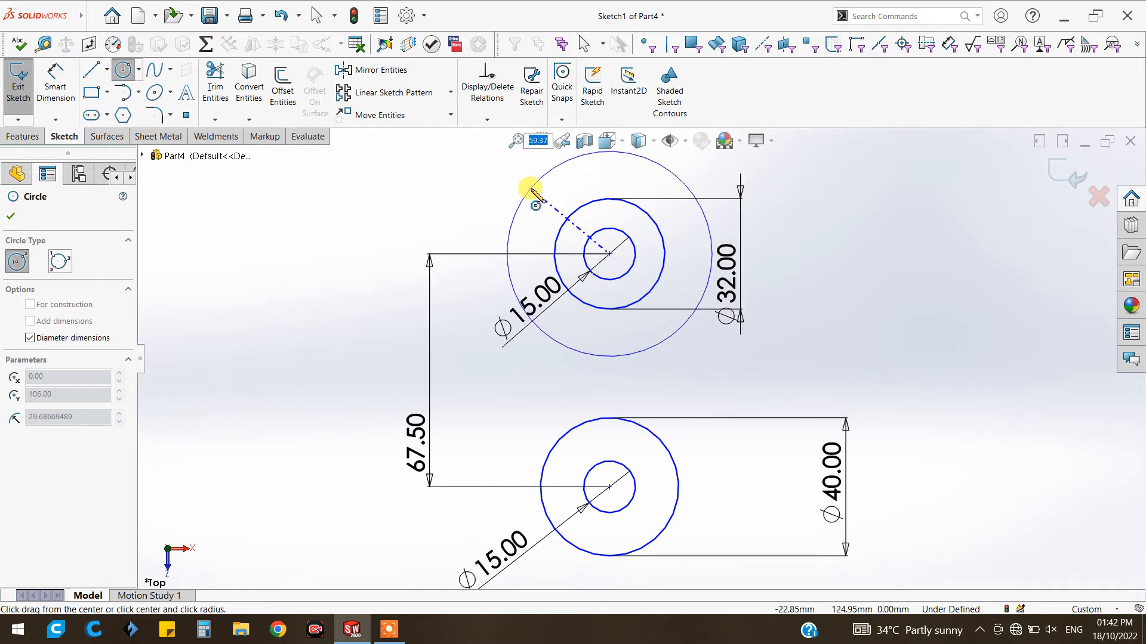
{"action": "left_click", "coordinate": [531, 191]}
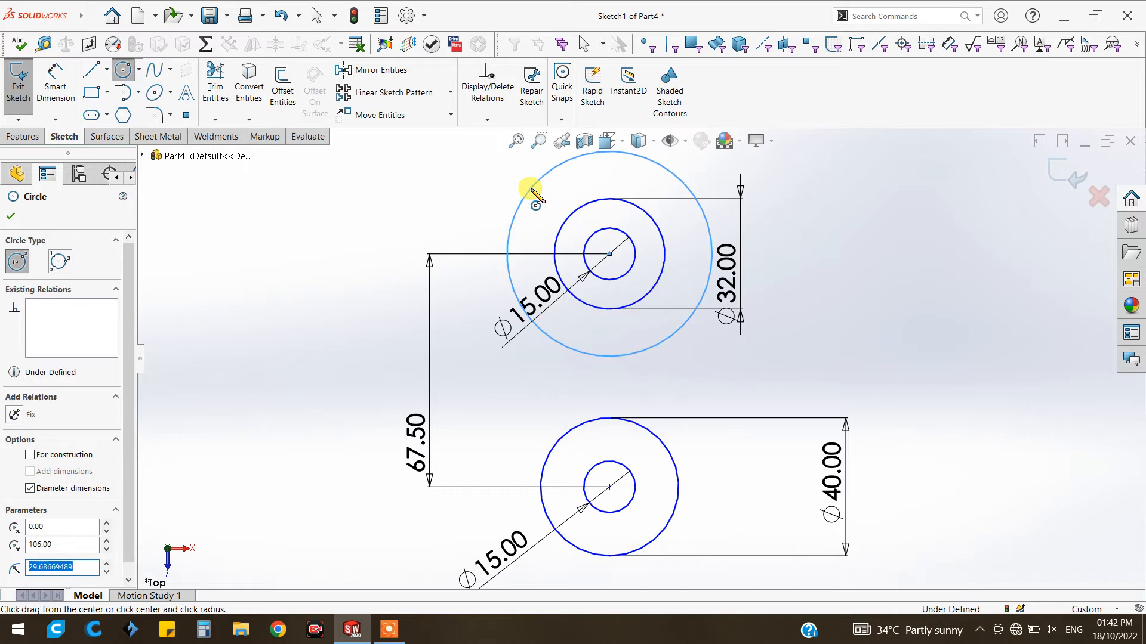
{"action": "type", "text": "6"}
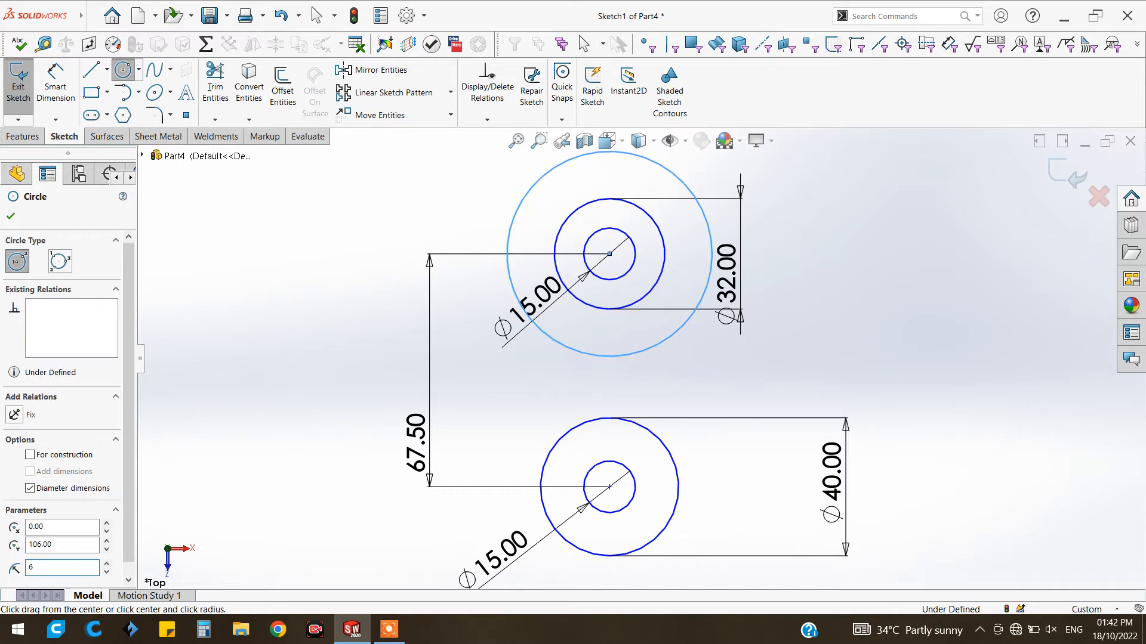
{"action": "key", "text": "Return"}
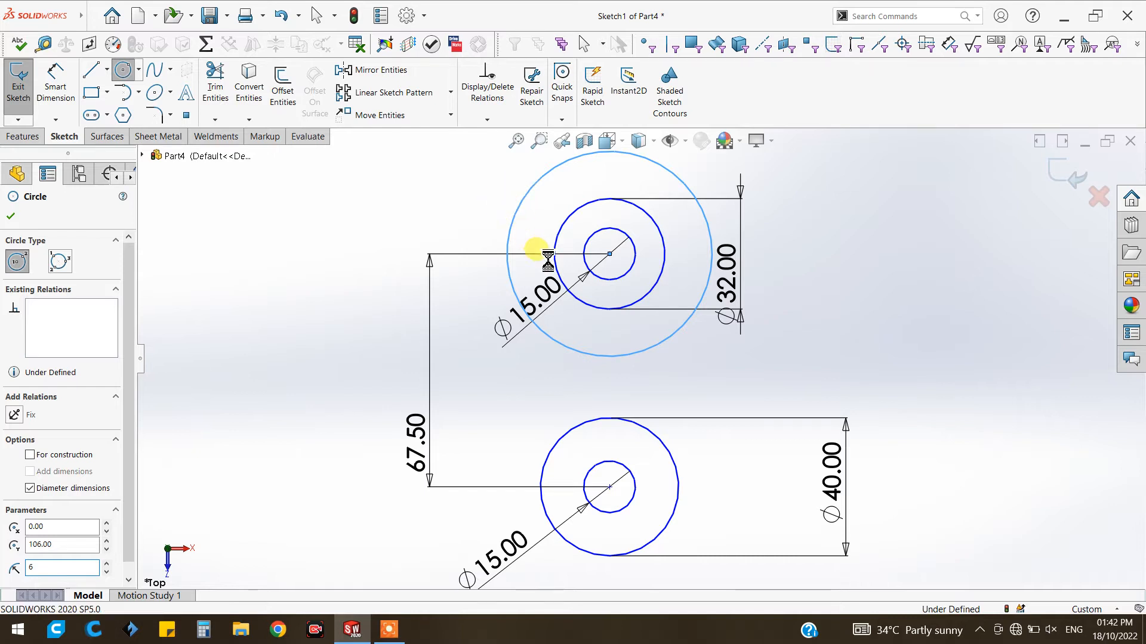
{"action": "type", "text": "4"}
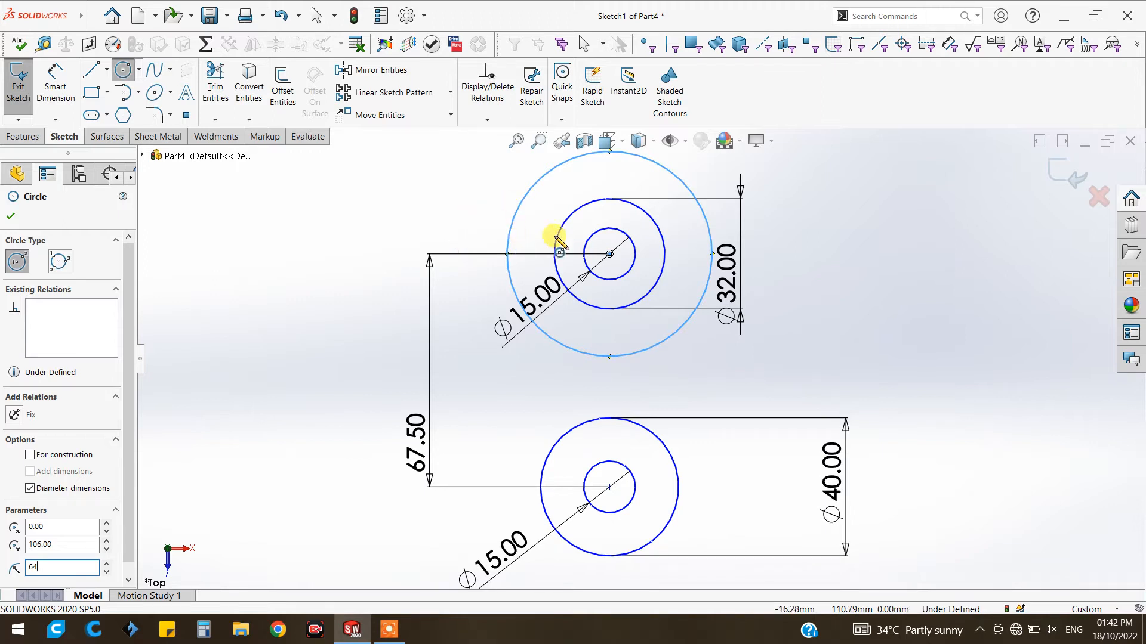
{"action": "key", "text": "Return"}
Dimension the diameter of the outermost upper circle as 64 mm
{"action": "left_click", "coordinate": [55, 80]}
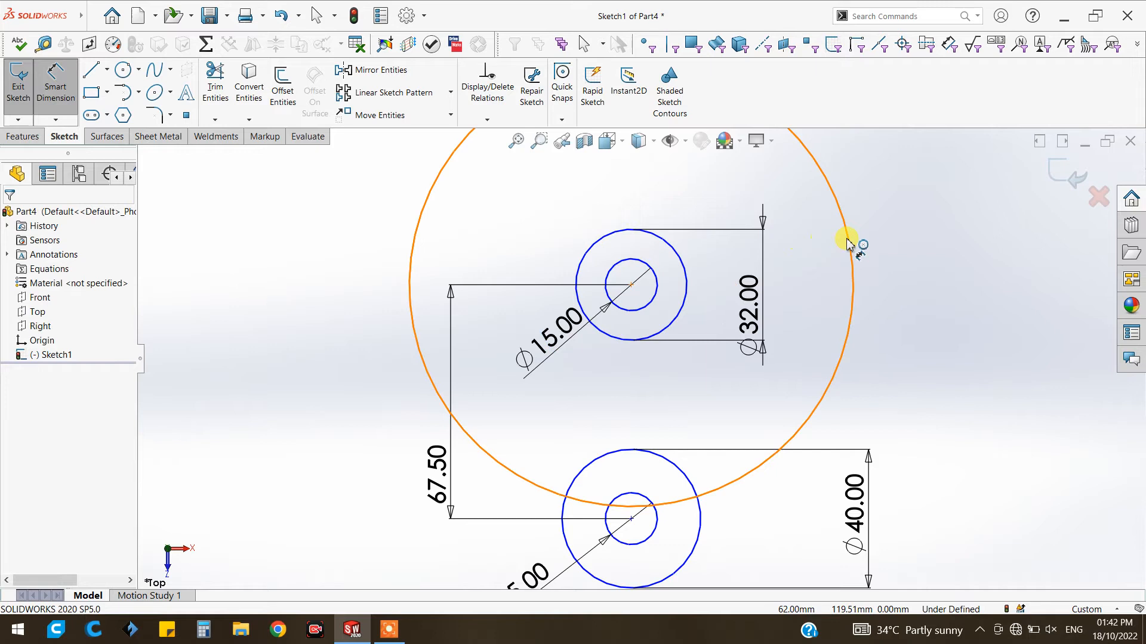
{"action": "left_click", "coordinate": [874, 250]}
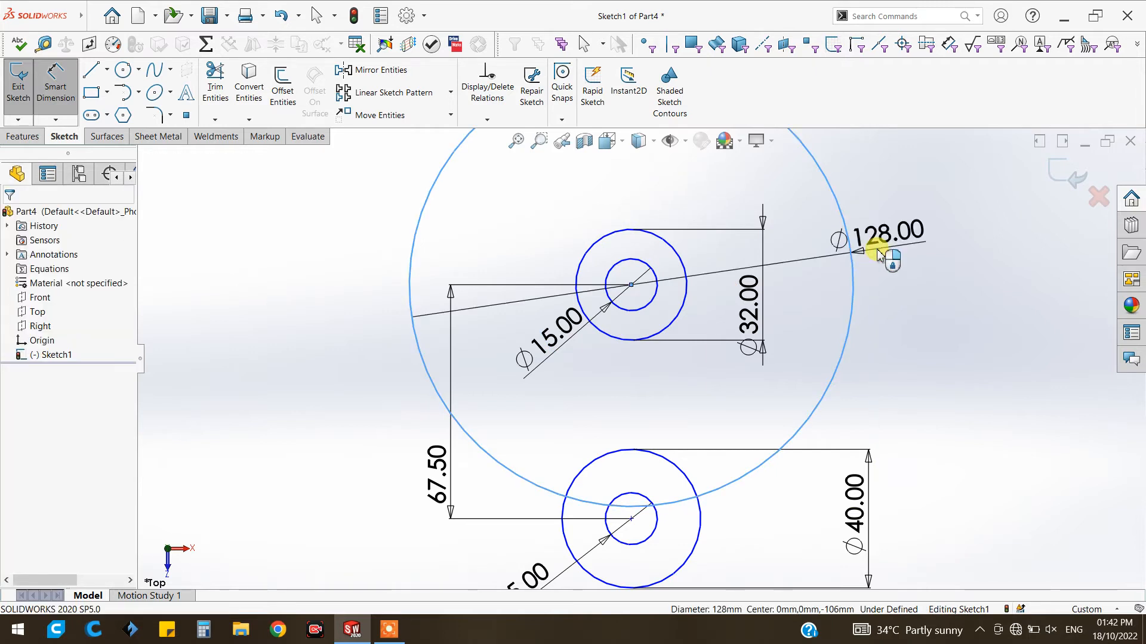
{"action": "left_click", "coordinate": [878, 252]}
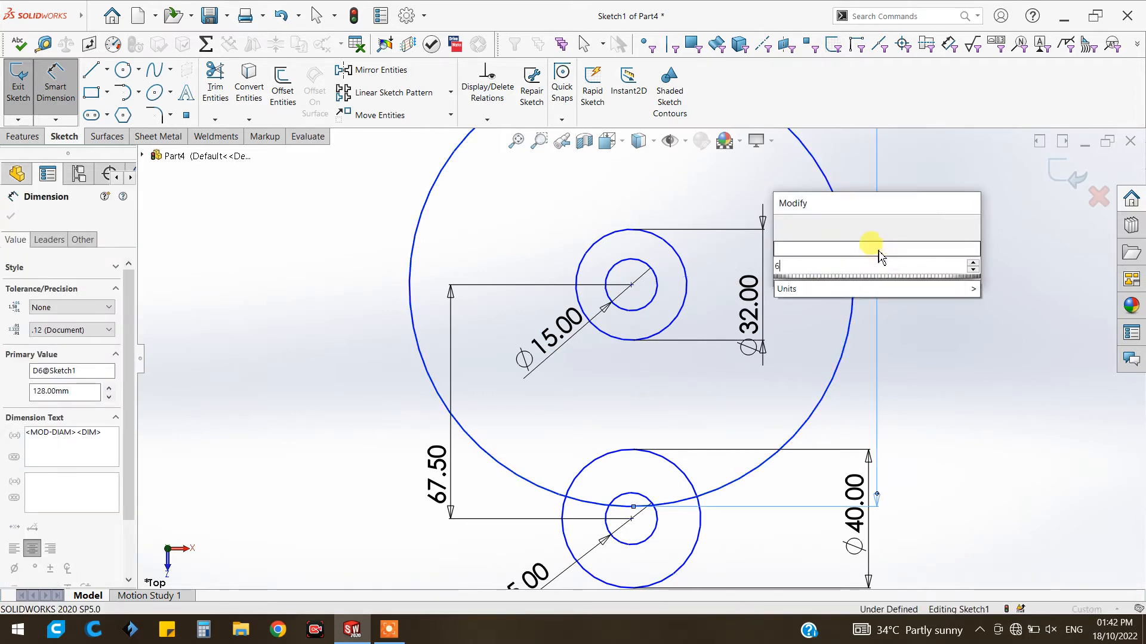
{"action": "key", "text": "Return"}
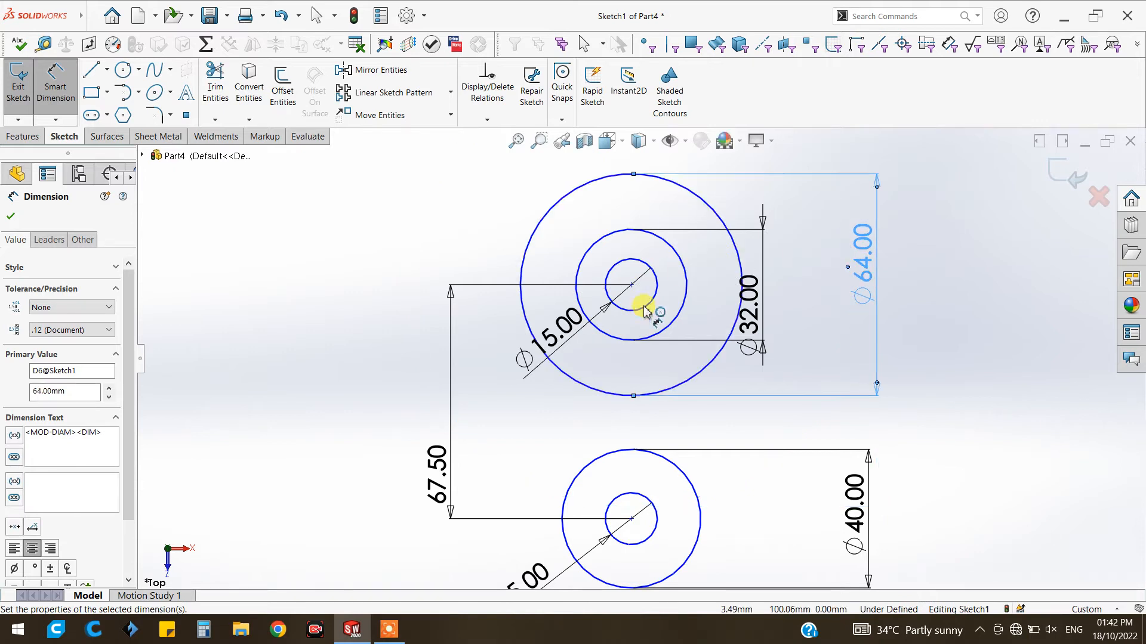
Draw a vertical line from the top of the 64 mm circle to its centre
{"action": "scroll", "coordinate": [644, 306], "scroll_direction": "down", "scroll_amount": 1}
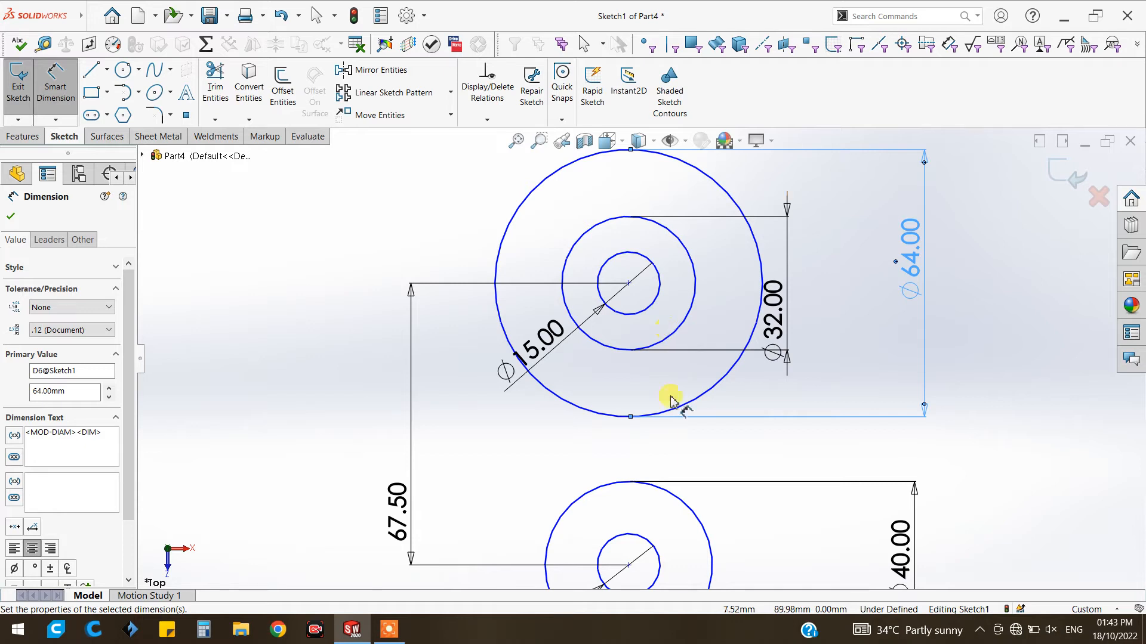
{"action": "scroll", "coordinate": [678, 409], "scroll_direction": "down", "scroll_amount": 3}
{"action": "scroll", "coordinate": [614, 365], "scroll_direction": "up", "scroll_amount": 2}
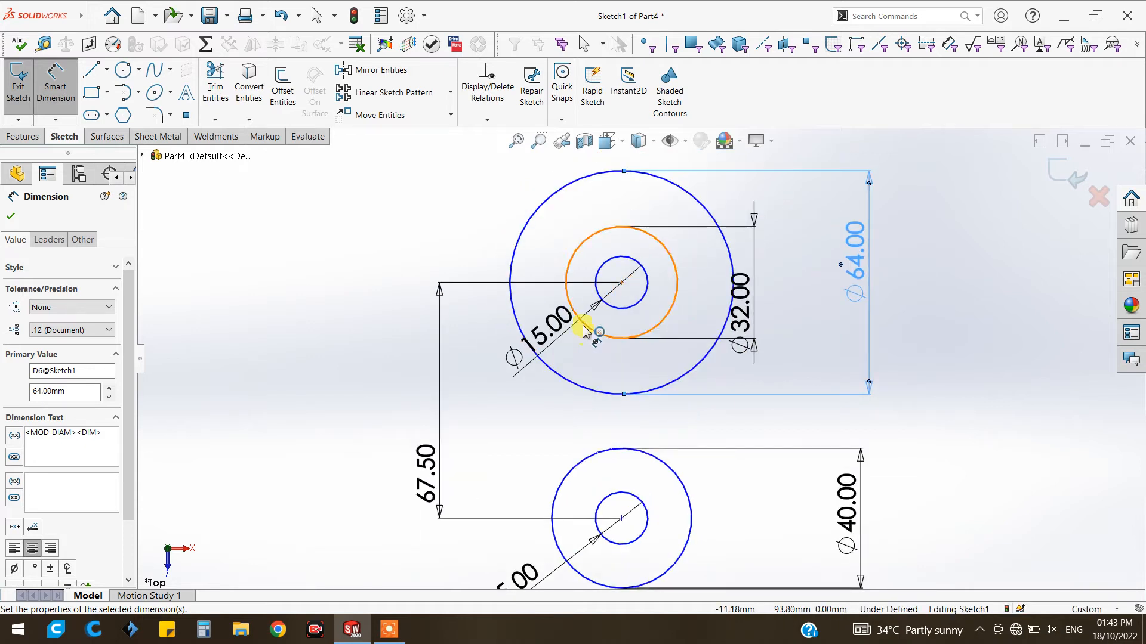
{"action": "left_click", "coordinate": [91, 70]}
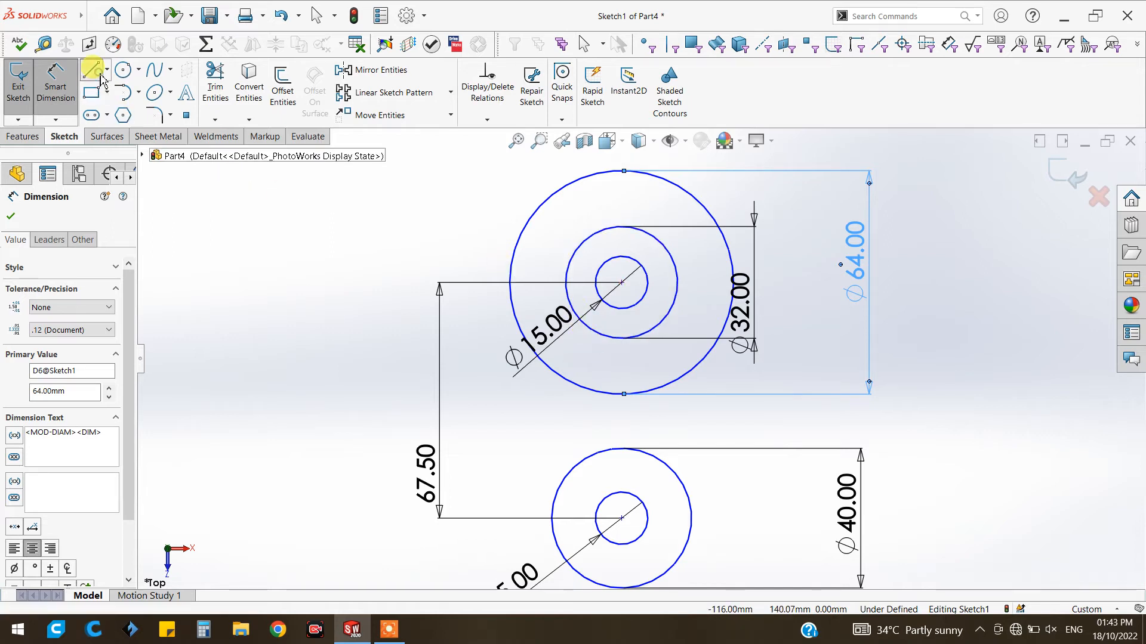
{"action": "left_click", "coordinate": [621, 172]}
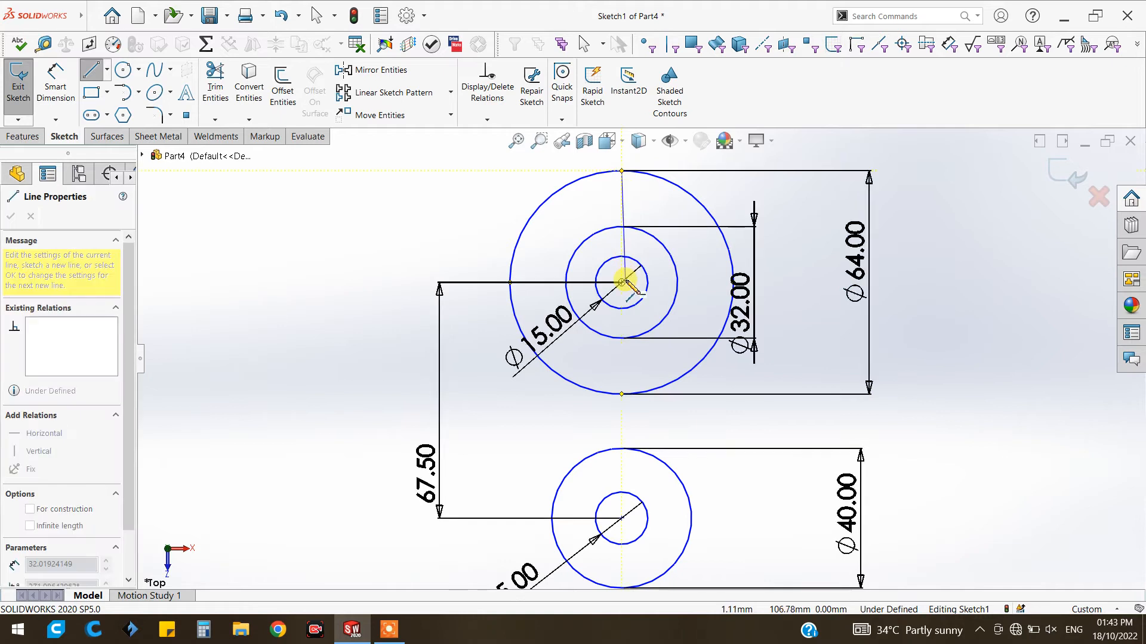
{"action": "left_click", "coordinate": [622, 282]}
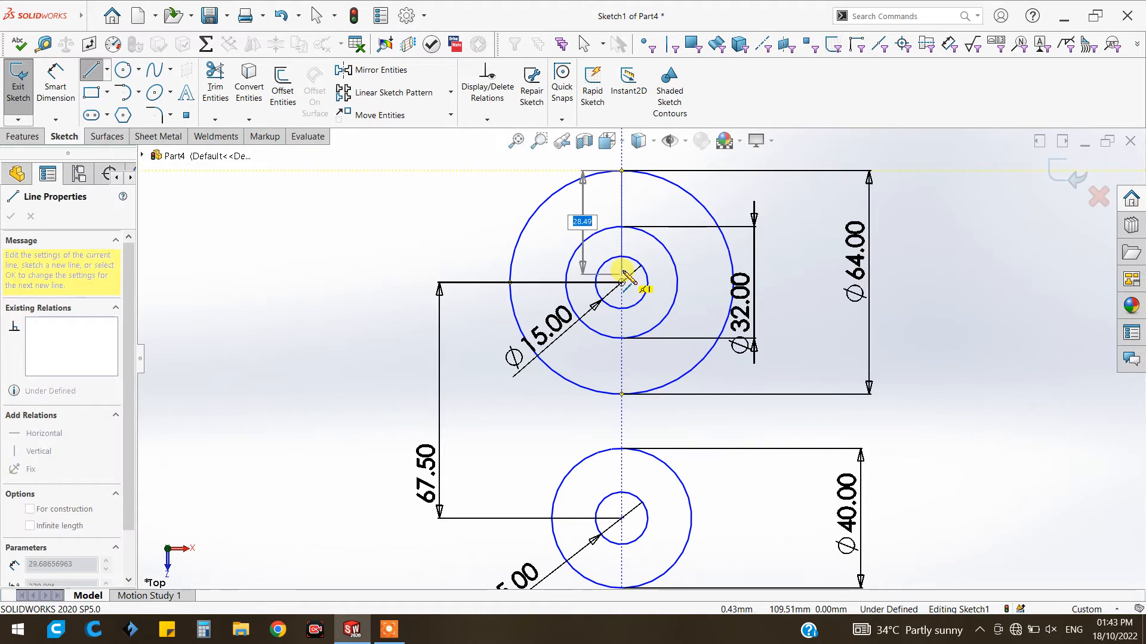
{"action": "right_click", "coordinate": [749, 195]}
{"action": "left_click", "coordinate": [756, 205]}
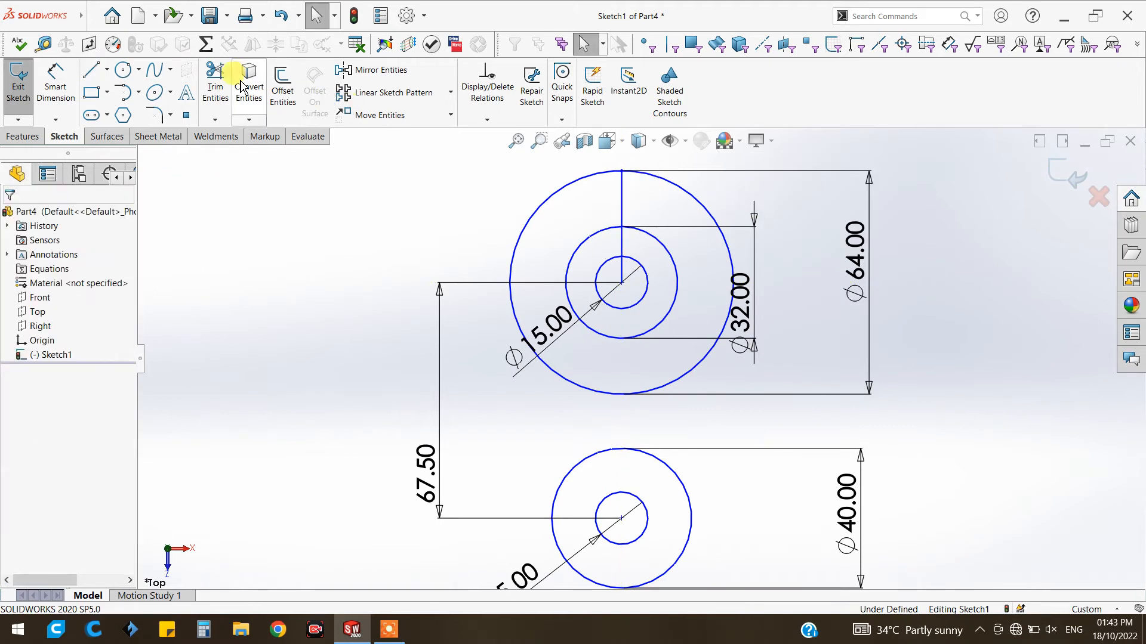
Try trimming the 64 mm circle with only the vertical line as boundary, and undo the trim
{"action": "left_click", "coordinate": [216, 83]}
{"action": "left_click_drag", "start_coordinate": [705, 189], "coordinate": [696, 203]}
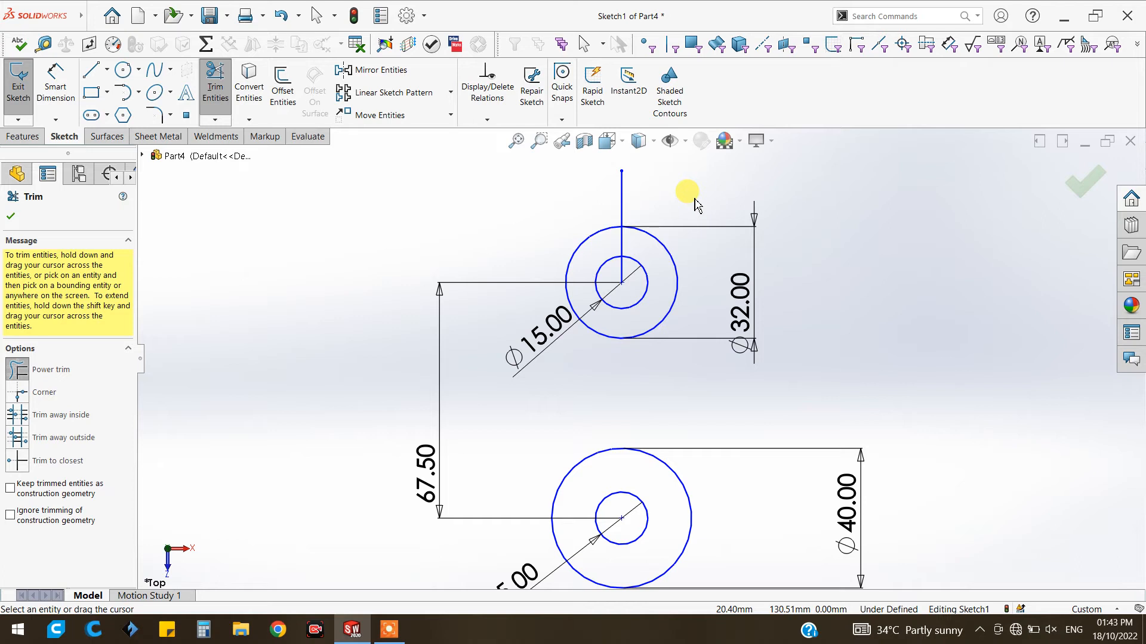
{"action": "key", "text": "ctrl+z"}
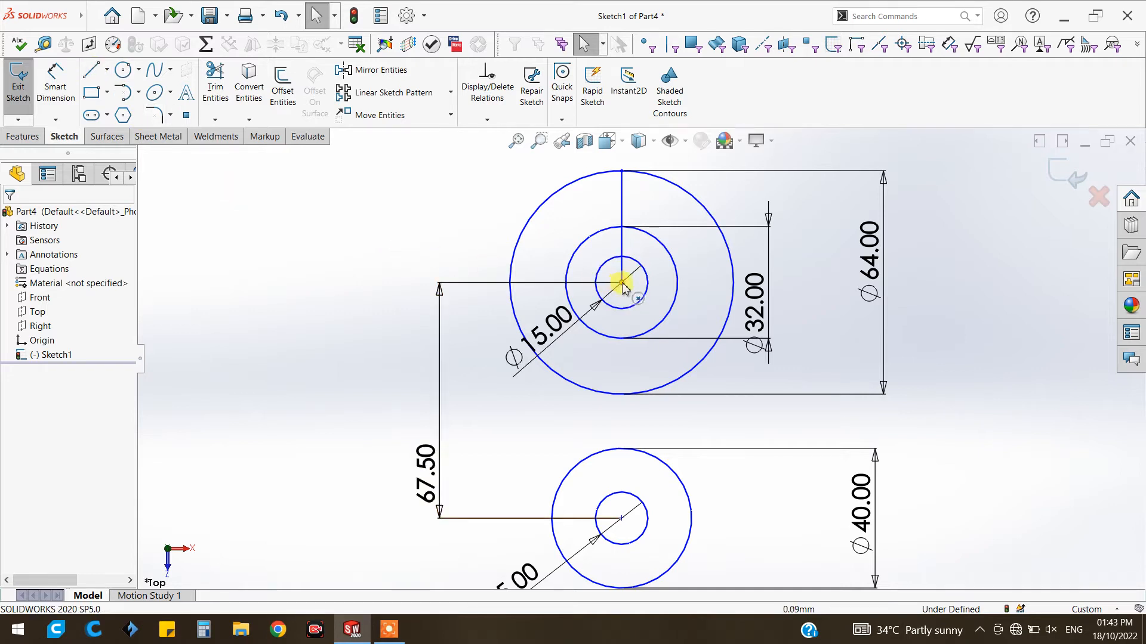
Draw a 32 mm horizontal line from the upper centre to the left quadrant of the 64 mm circle
{"action": "left_click", "coordinate": [92, 70]}
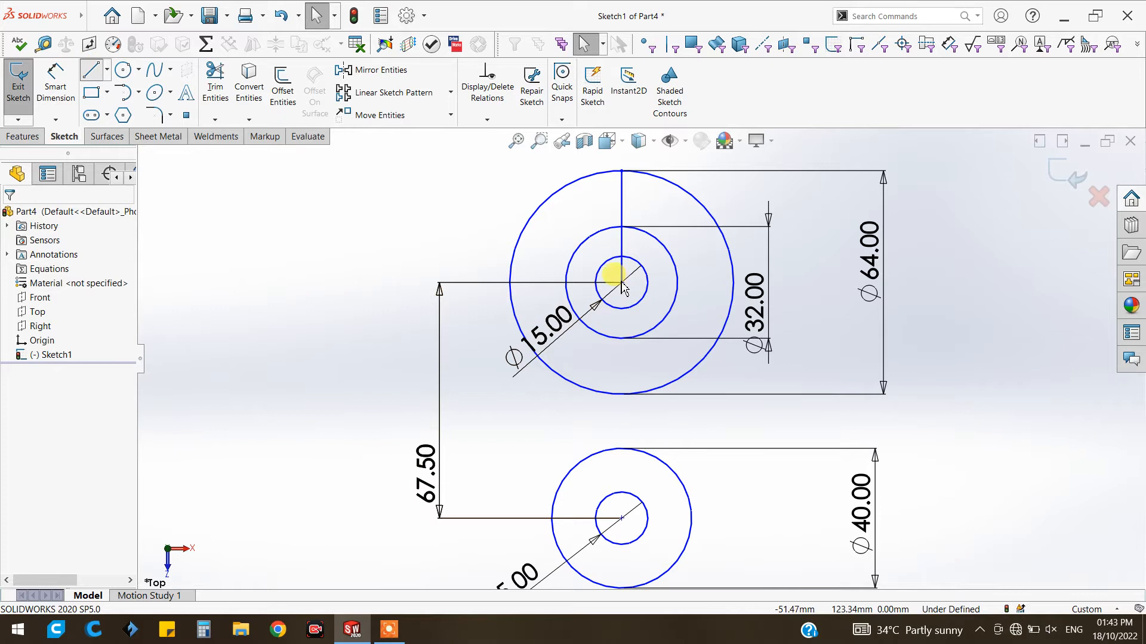
{"action": "left_click", "coordinate": [621, 282]}
{"action": "left_click_drag", "start_coordinate": [623, 284], "coordinate": [511, 287]}
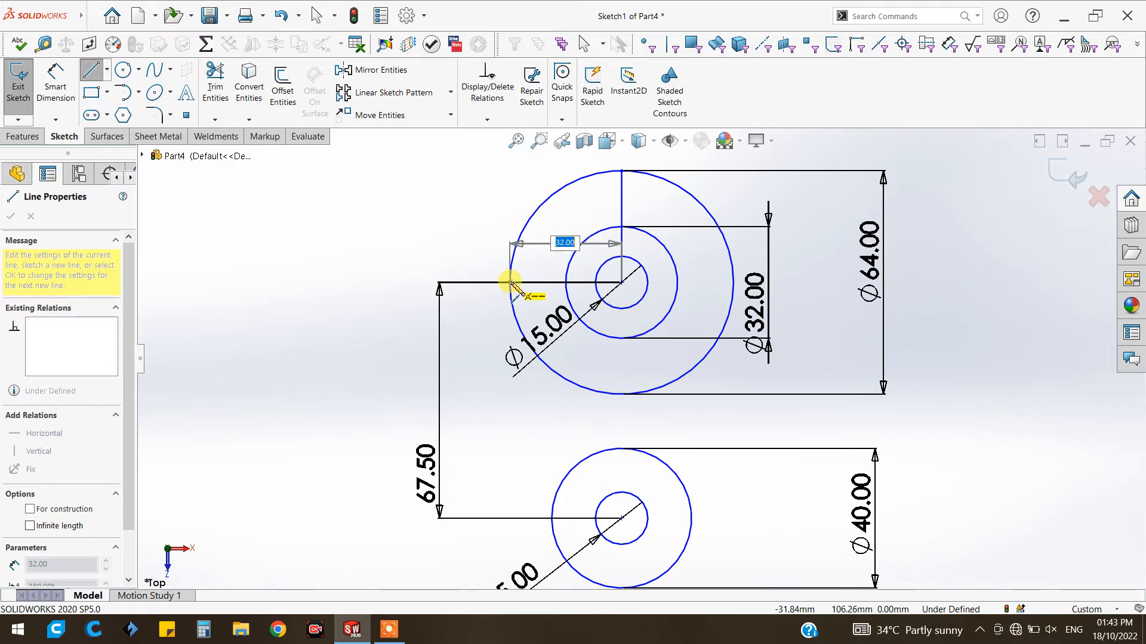
{"action": "left_click", "coordinate": [510, 282]}
{"action": "right_click", "coordinate": [451, 216]}
{"action": "left_click", "coordinate": [456, 222]}
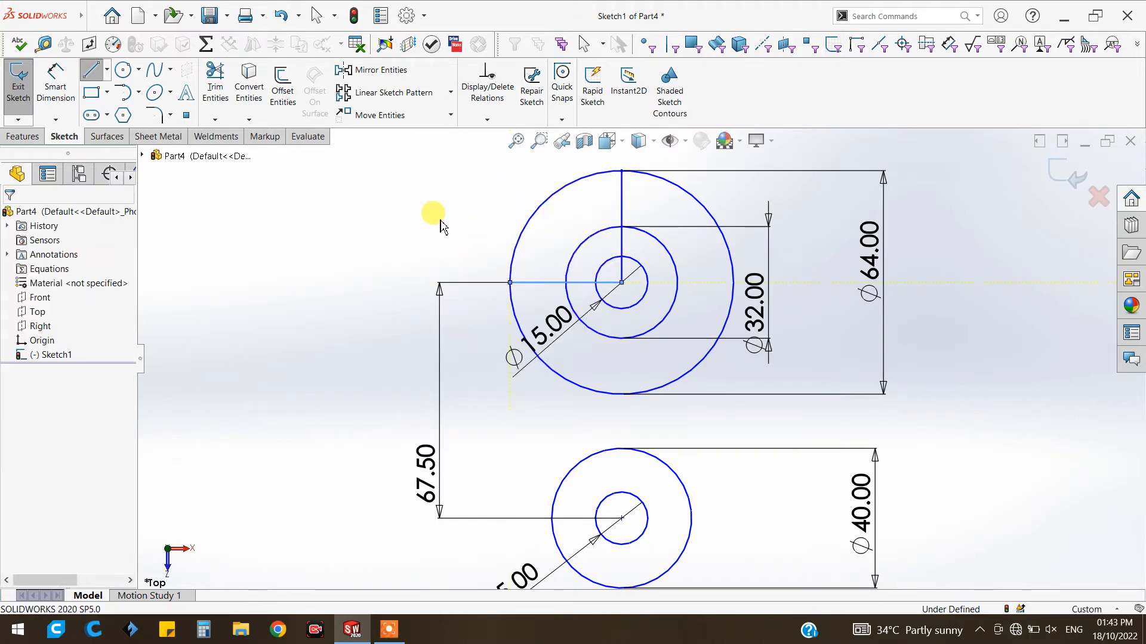
Trim the 64 mm circle down to its upper-left quarter arc between the vertical and horizontal lines
{"action": "left_click", "coordinate": [214, 87]}
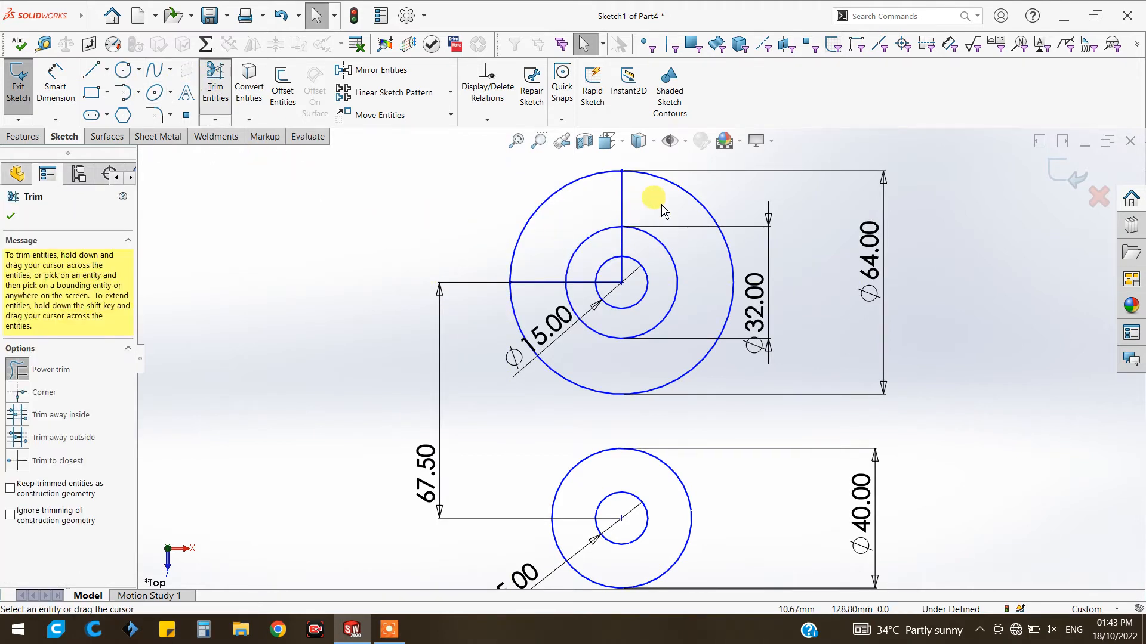
{"action": "left_click_drag", "start_coordinate": [660, 204], "coordinate": [707, 187]}
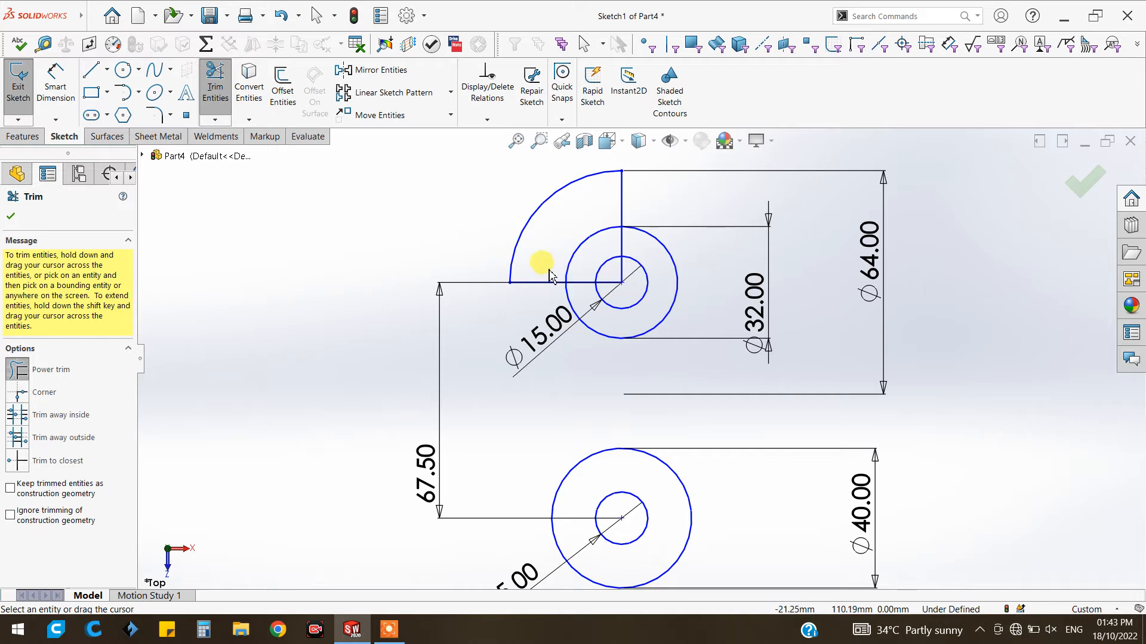
Trim away the upper-left quarter of the 32 mm circle, the horizontal line and the vertical line's part inside the 32 mm circle
{"action": "left_click_drag", "start_coordinate": [552, 269], "coordinate": [541, 296]}
{"action": "left_click_drag", "start_coordinate": [609, 253], "coordinate": [637, 254]}
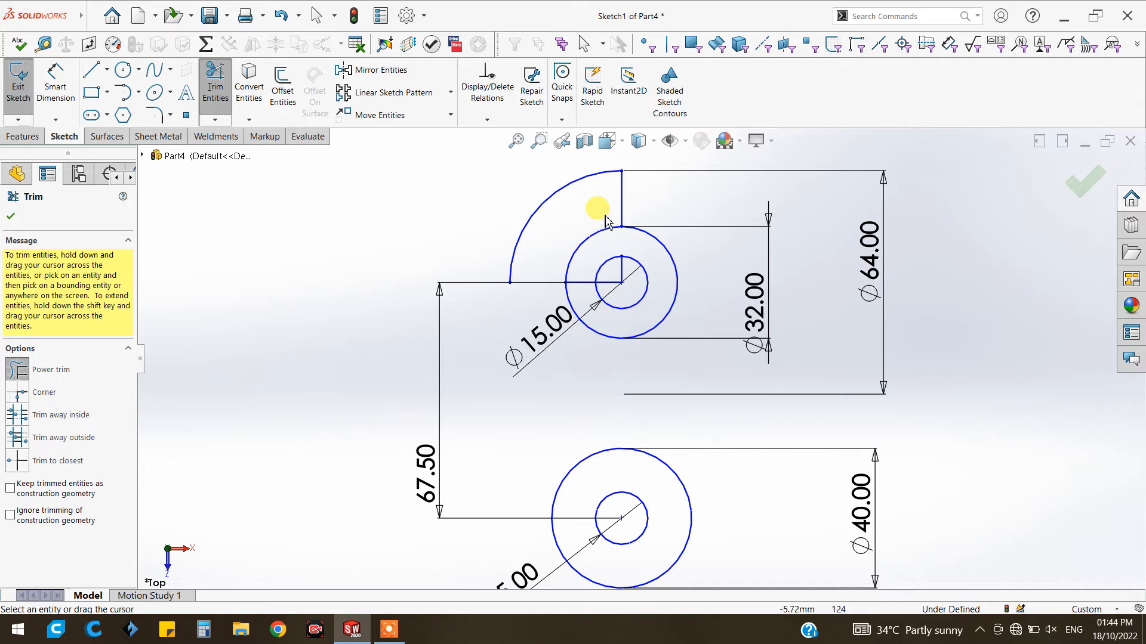
{"action": "left_click", "coordinate": [602, 239]}
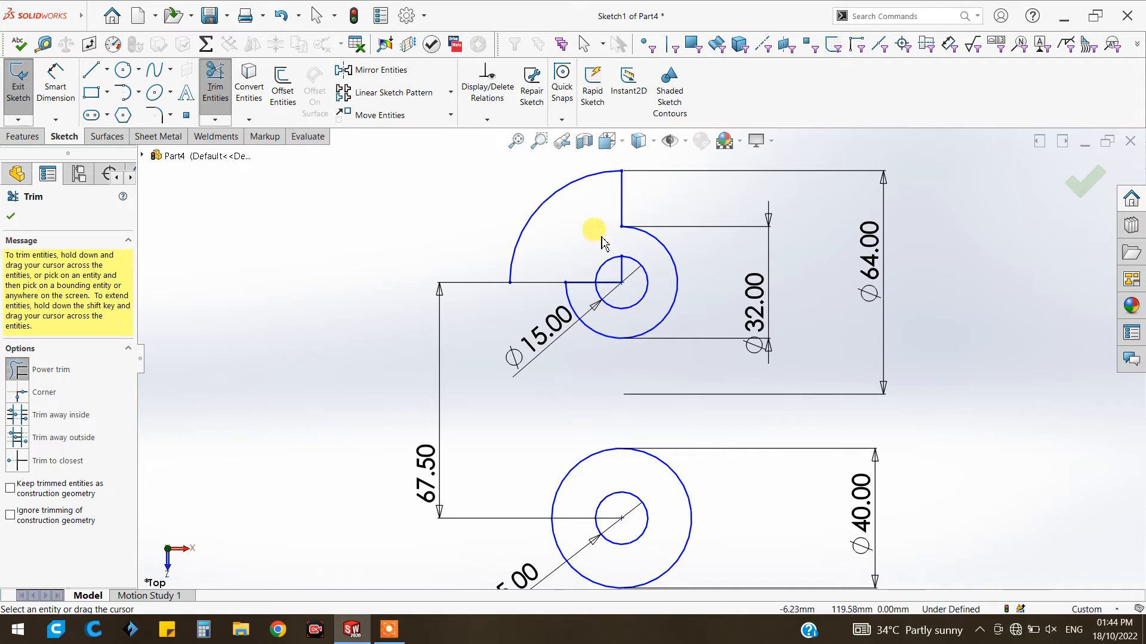
{"action": "left_click", "coordinate": [581, 283]}
{"action": "left_click", "coordinate": [596, 281]}
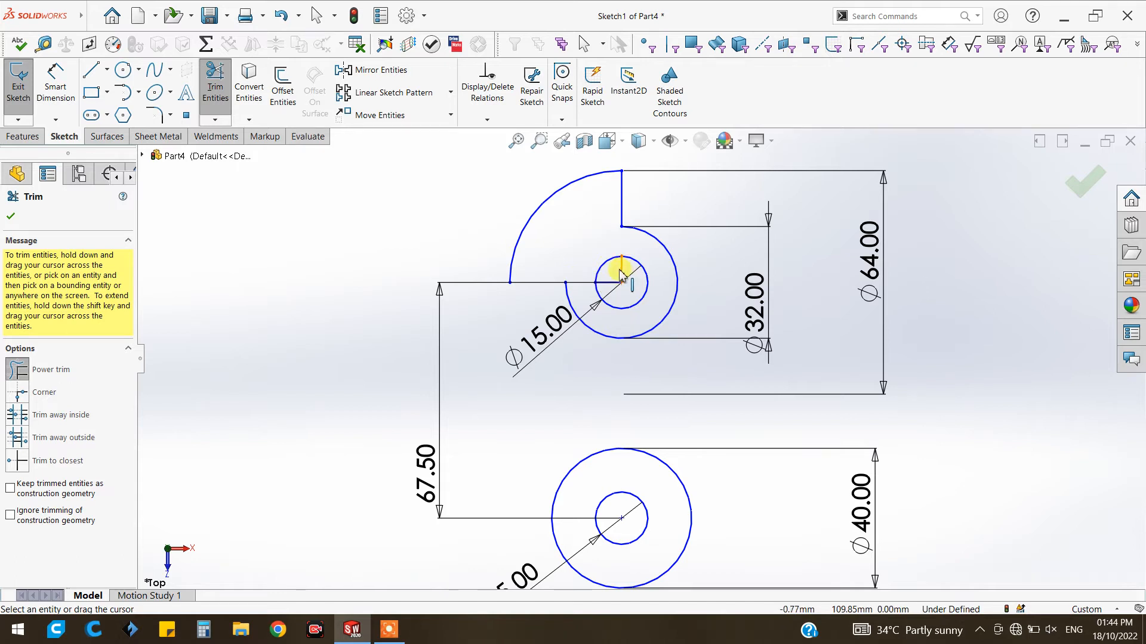
{"action": "left_click_drag", "start_coordinate": [630, 277], "coordinate": [611, 277]}
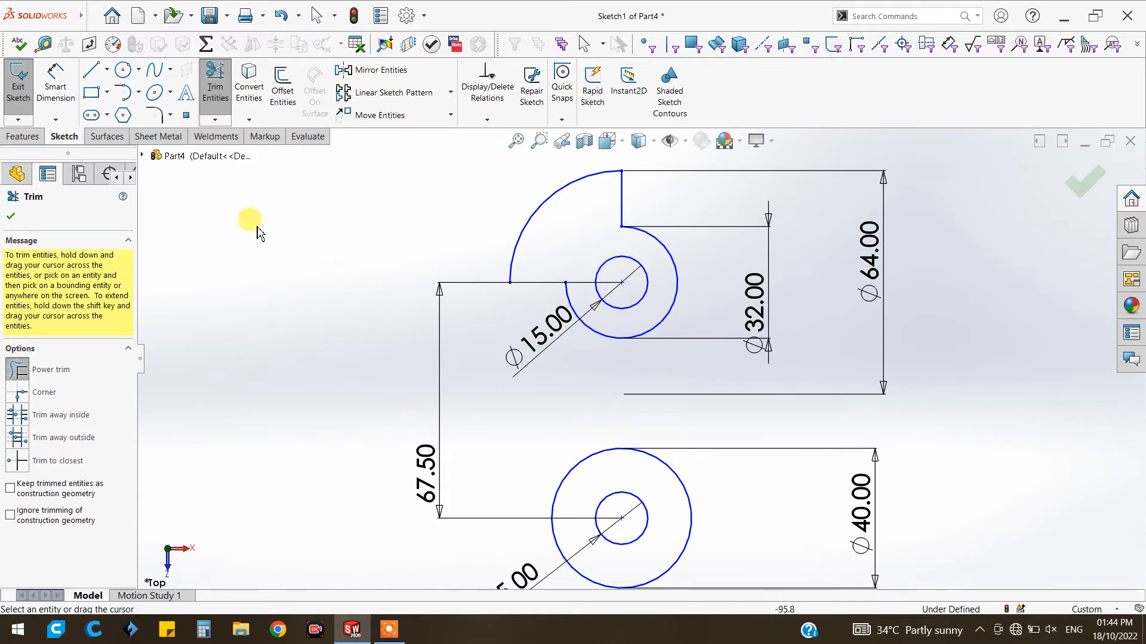
{"action": "left_click", "coordinate": [11, 216]}
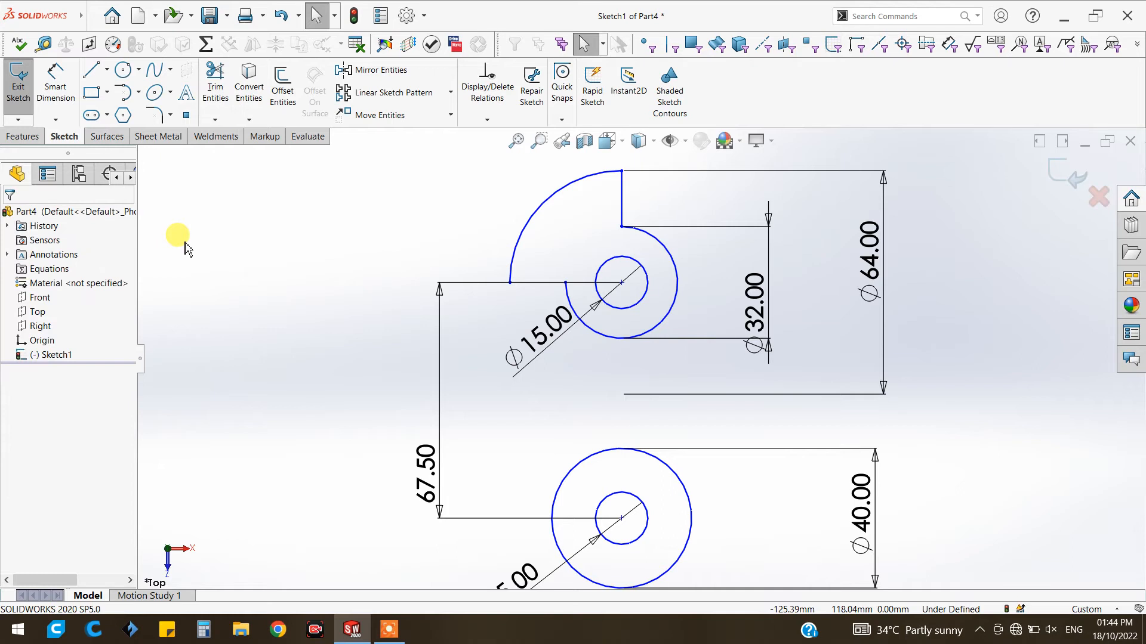
Draw a vertical line about 27.7 mm long from the left quadrant of the 32 mm arc up to the 64 mm arc
{"action": "left_click", "coordinate": [90, 70]}
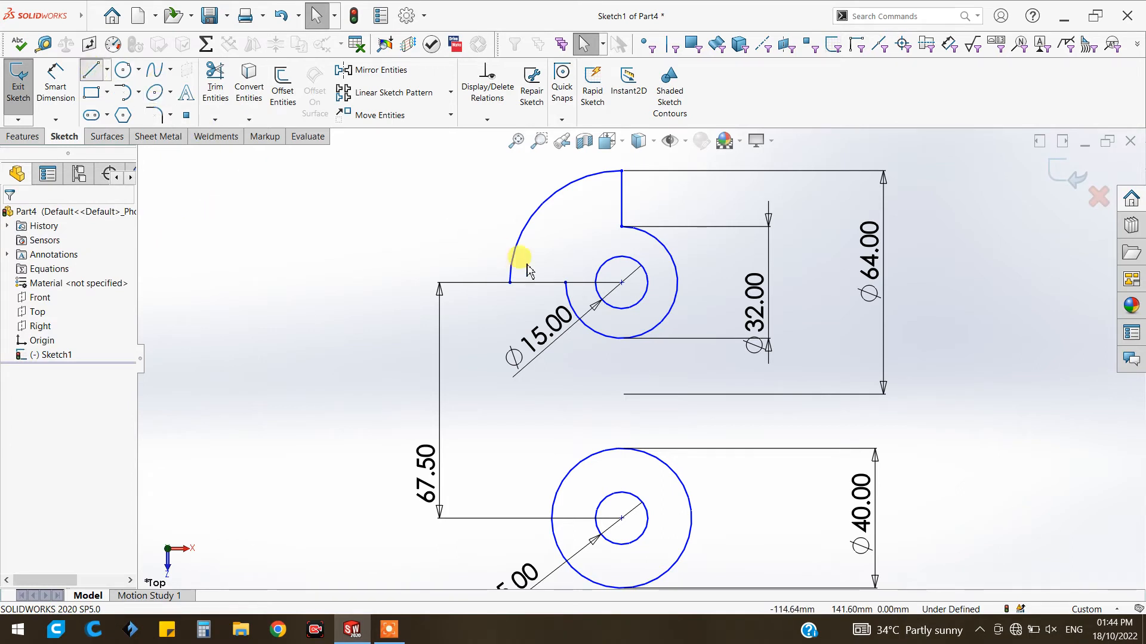
{"action": "left_click", "coordinate": [565, 283]}
{"action": "left_click", "coordinate": [570, 190]}
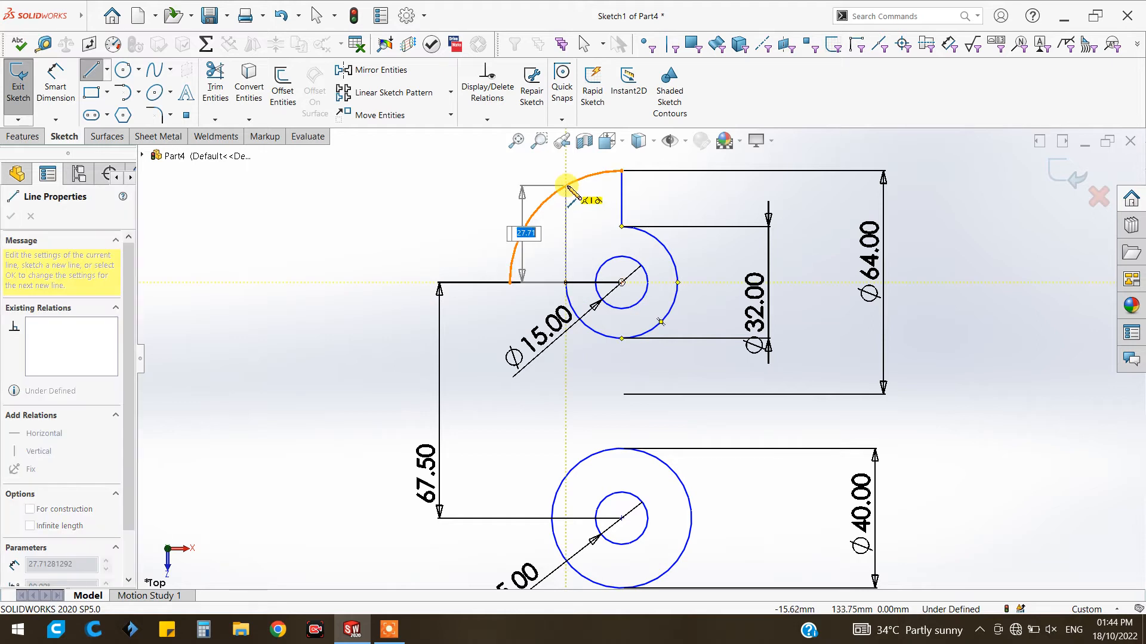
{"action": "left_click", "coordinate": [567, 187]}
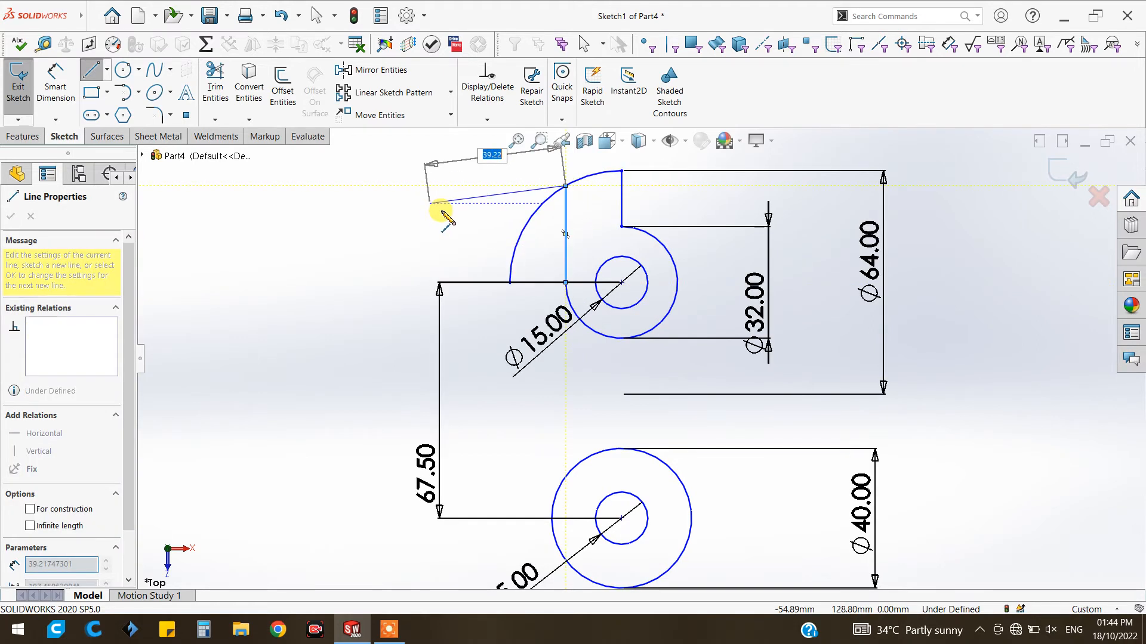
{"action": "key", "text": "Escape"}
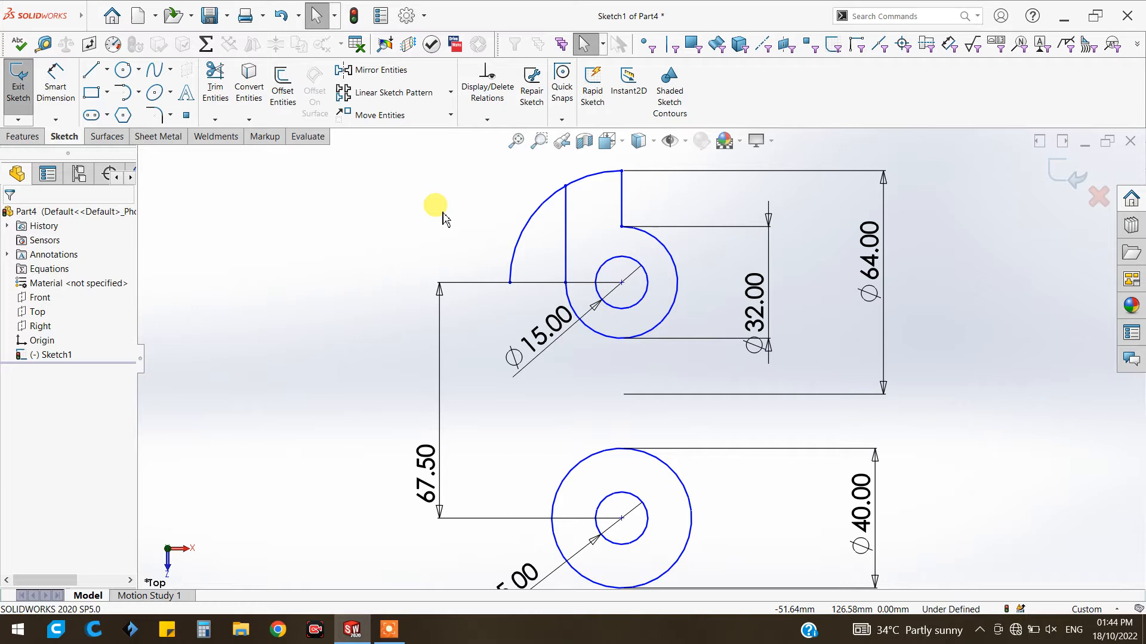
Try concentric and midpoint relations between the new vertical line's upper endpoint and the 64 mm arc, undoing each one
{"action": "scroll", "coordinate": [589, 203], "scroll_direction": "down", "scroll_amount": 2}
{"action": "scroll", "coordinate": [591, 205], "scroll_direction": "down", "scroll_amount": 6}
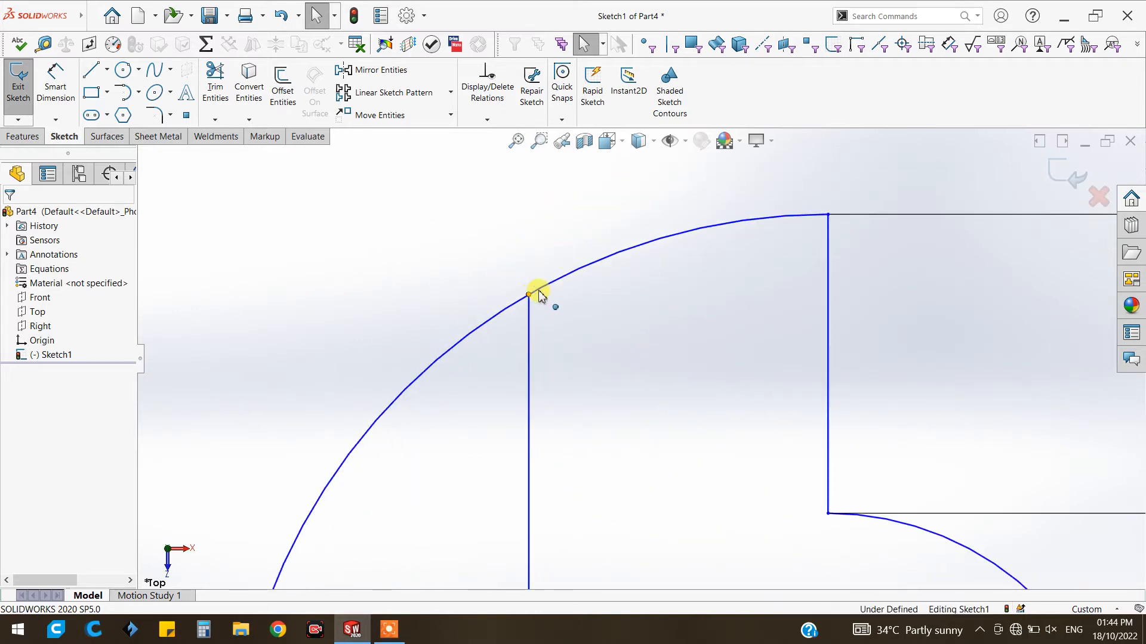
{"action": "left_click", "coordinate": [529, 294]}
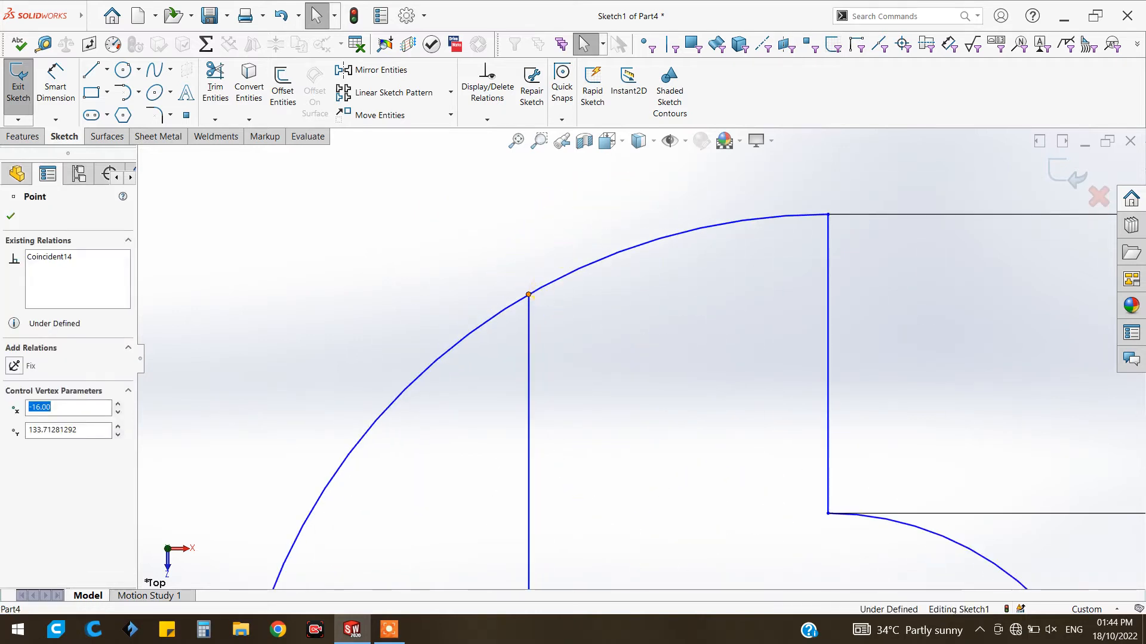
{"action": "left_click", "coordinate": [562, 292], "text": "ctrl"}
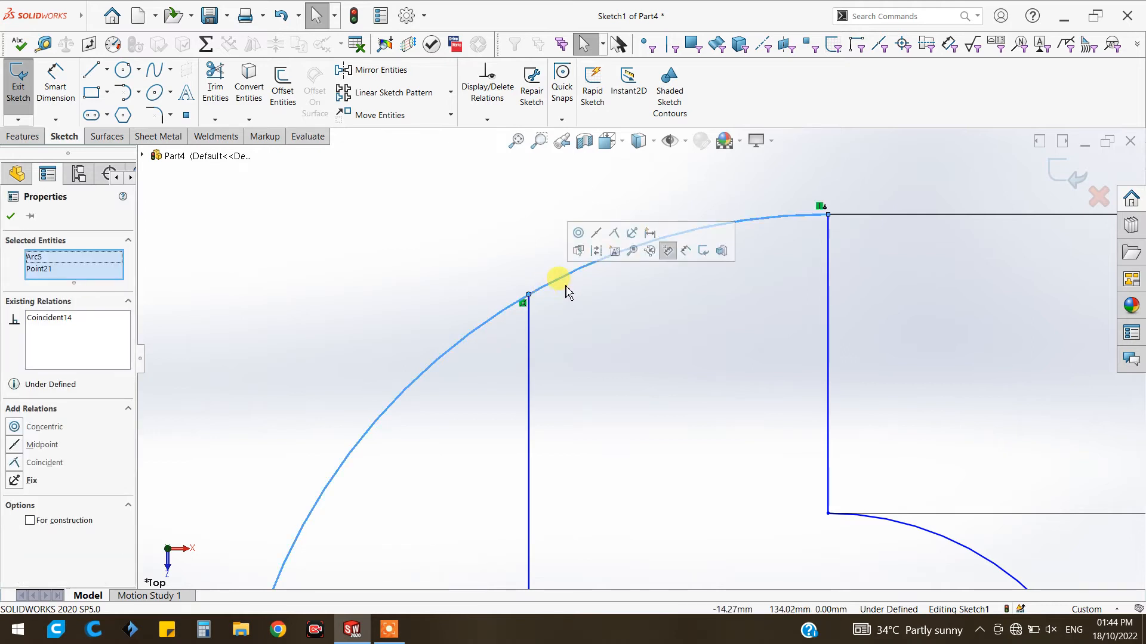
{"action": "left_click", "coordinate": [578, 234]}
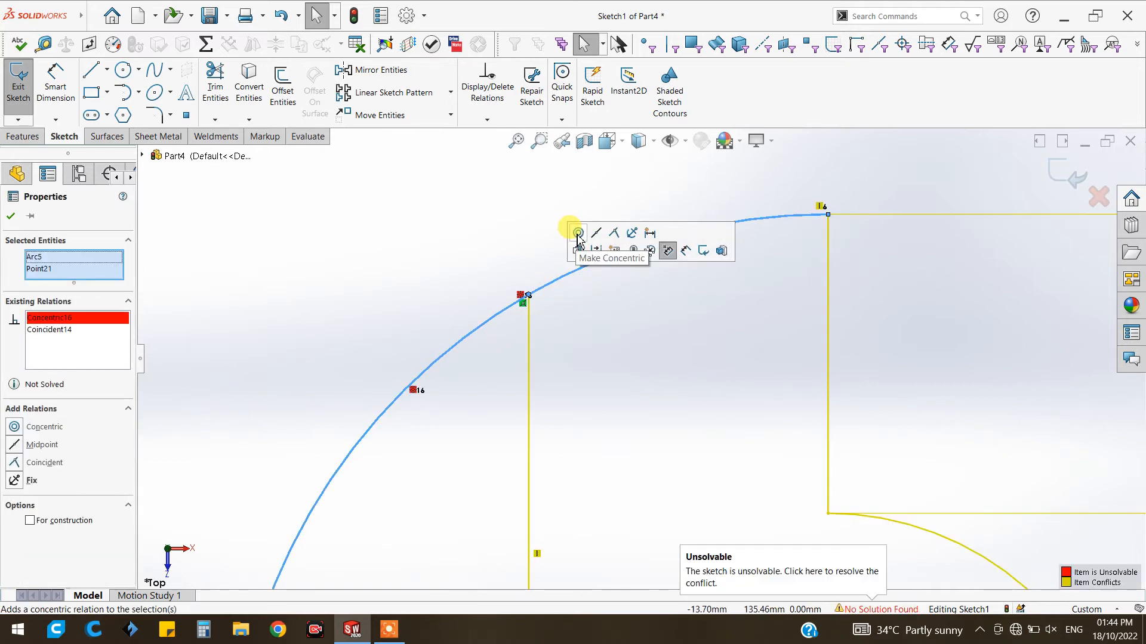
{"action": "key", "text": "ctrl+z"}
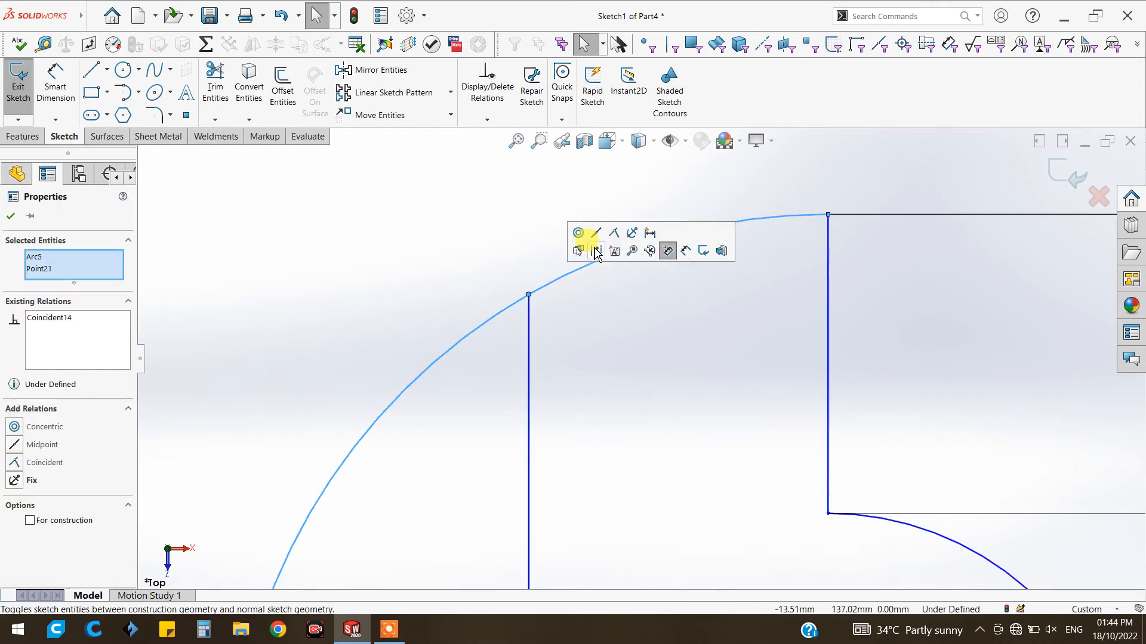
{"action": "left_click", "coordinate": [596, 237]}
{"action": "key", "text": "ctrl+z"}
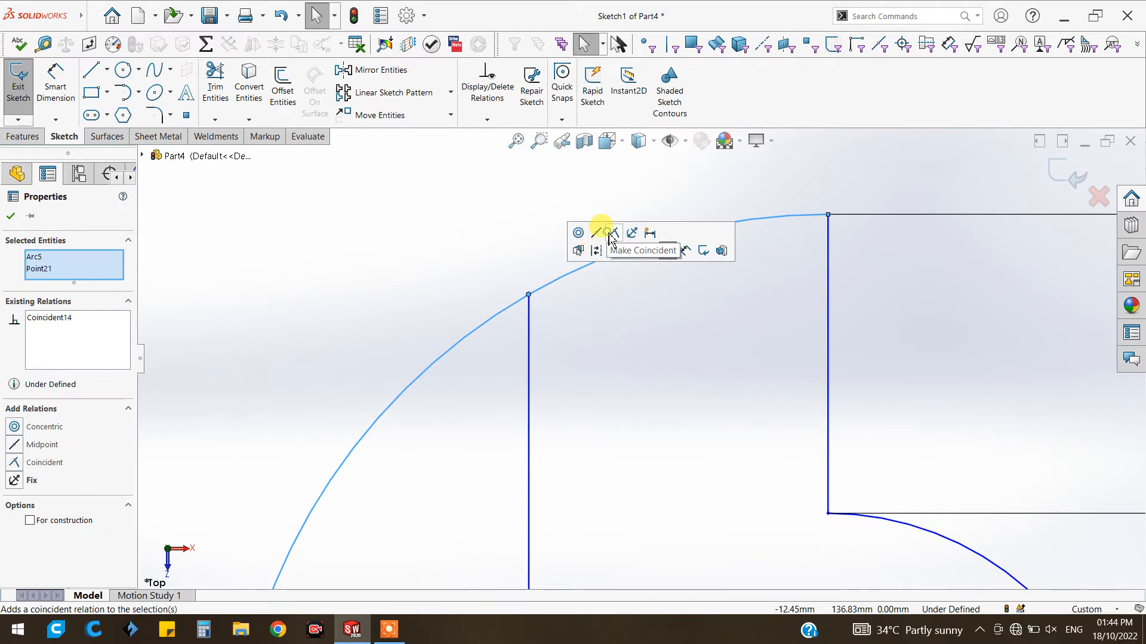
{"action": "scroll", "coordinate": [601, 352], "scroll_direction": "up", "scroll_amount": 5}
{"action": "scroll", "coordinate": [691, 417], "scroll_direction": "down", "scroll_amount": 3}
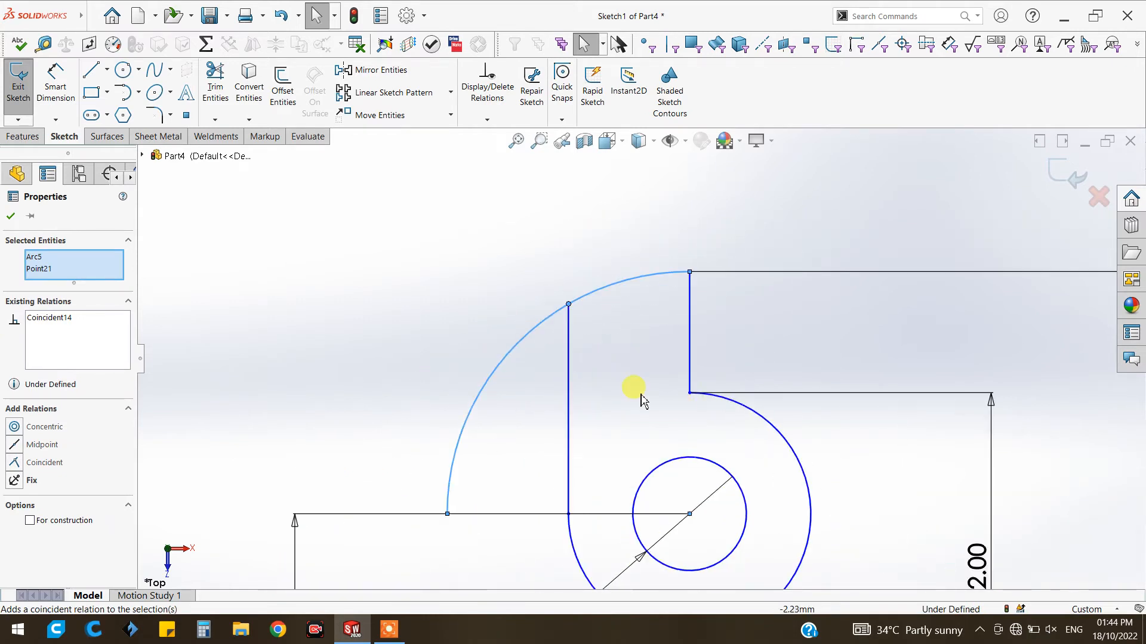
{"action": "left_click", "coordinate": [11, 216]}
Draw a slanted line from the right quadrant of the 32 mm arc down and right to about X 61, Y 47 mm
{"action": "scroll", "coordinate": [642, 358], "scroll_direction": "up", "scroll_amount": 2}
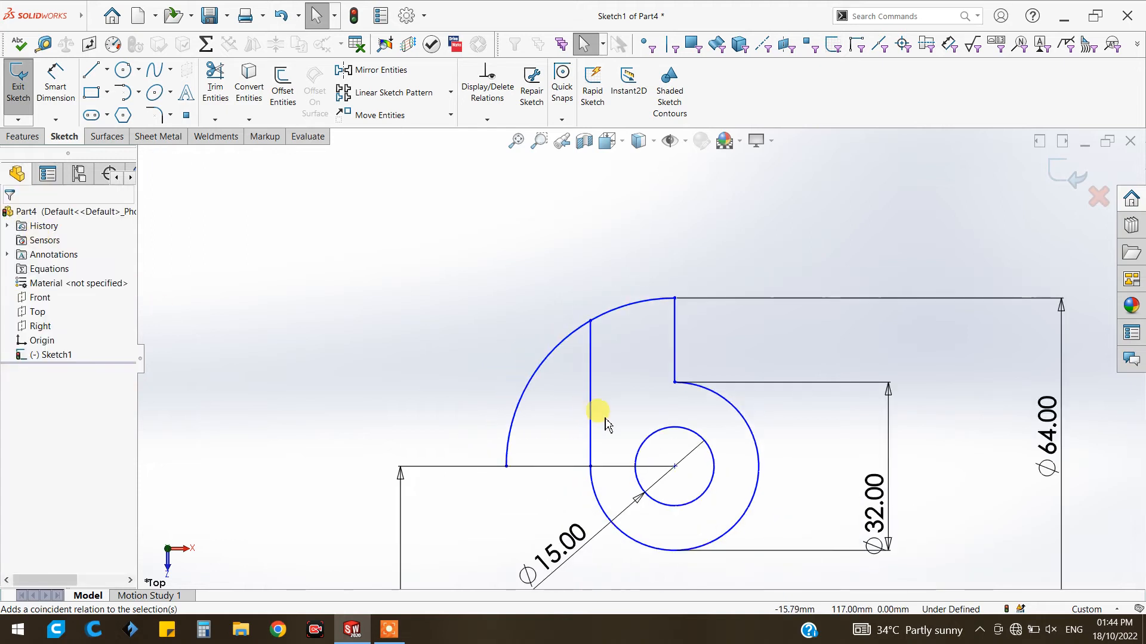
{"action": "scroll", "coordinate": [650, 468], "scroll_direction": "up", "scroll_amount": 5}
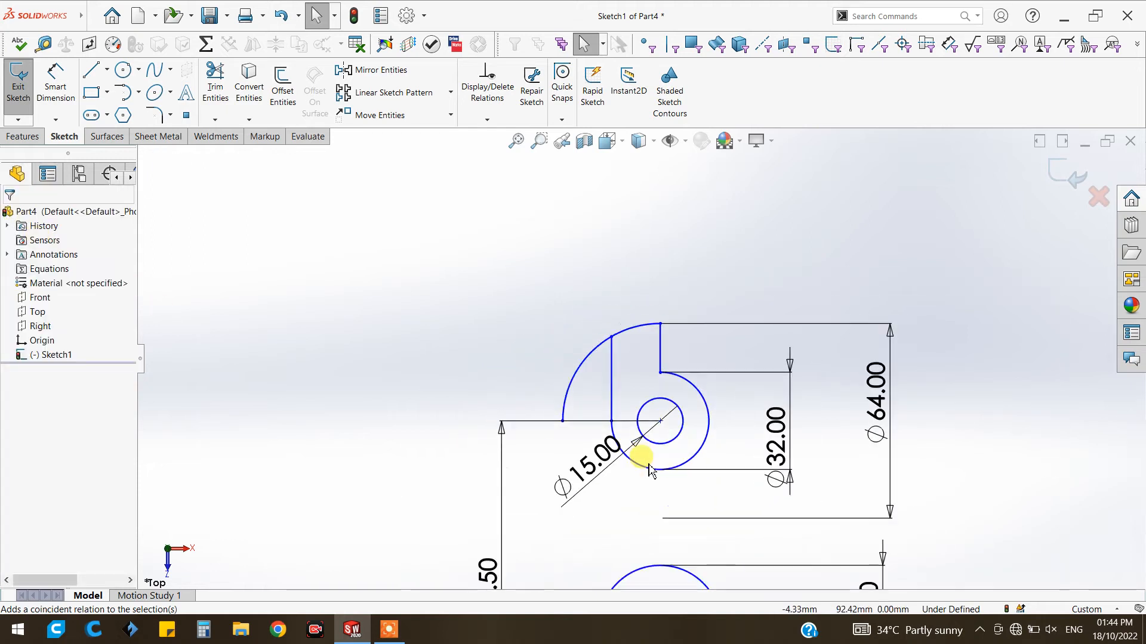
{"action": "scroll", "coordinate": [621, 476], "scroll_direction": "down", "scroll_amount": 2}
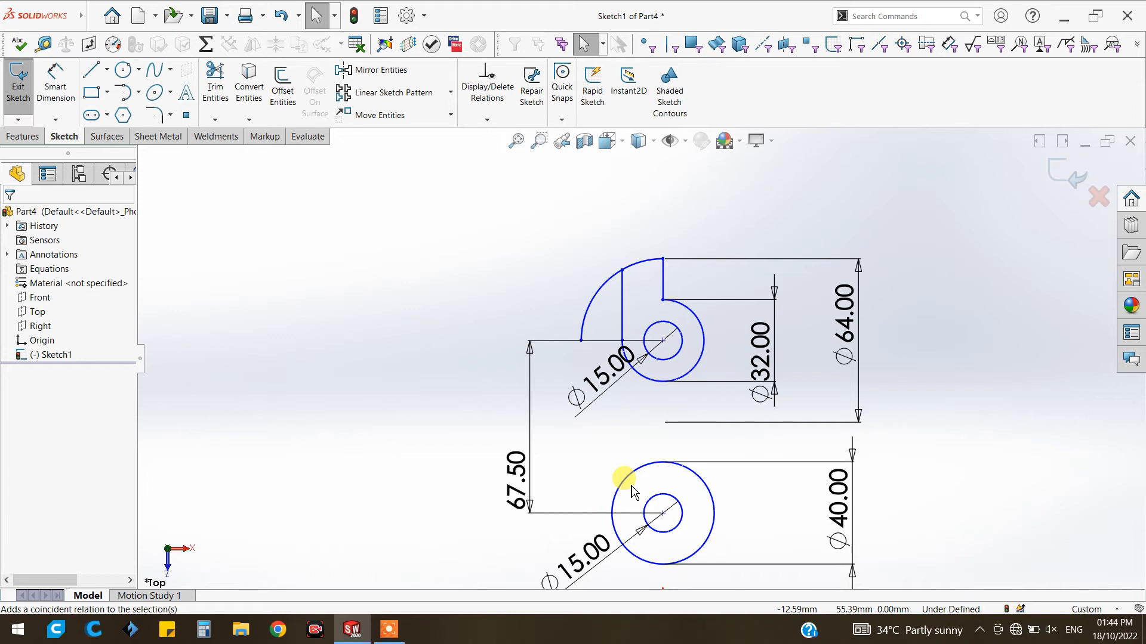
{"action": "key", "text": "f"}
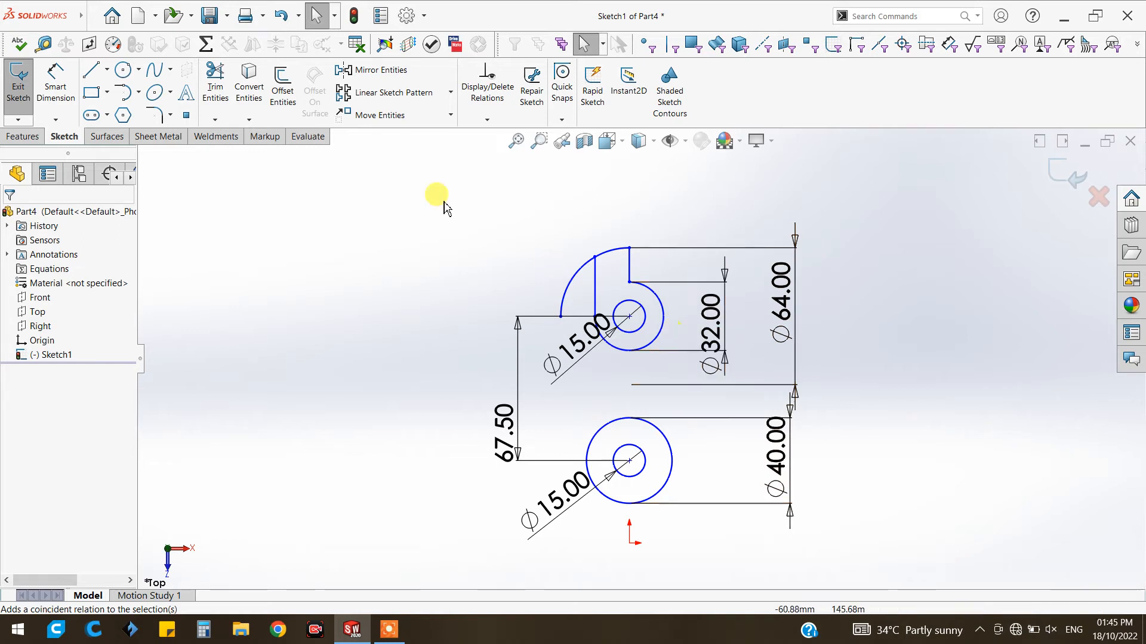
{"action": "left_click", "coordinate": [90, 71]}
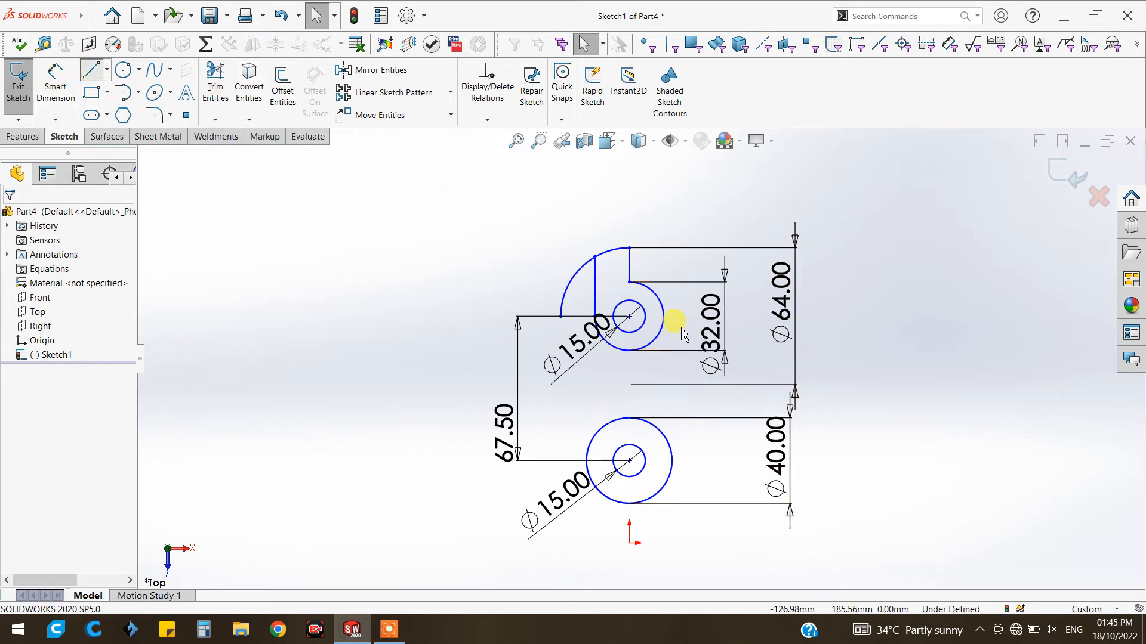
{"action": "left_click", "coordinate": [663, 316]}
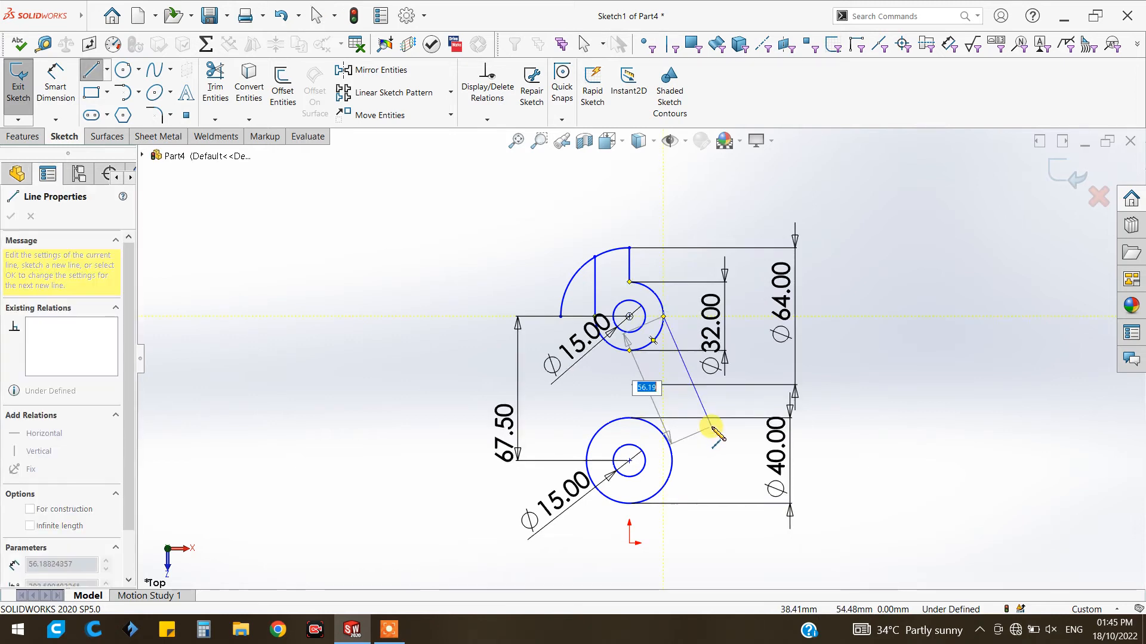
{"action": "left_click", "coordinate": [770, 454]}
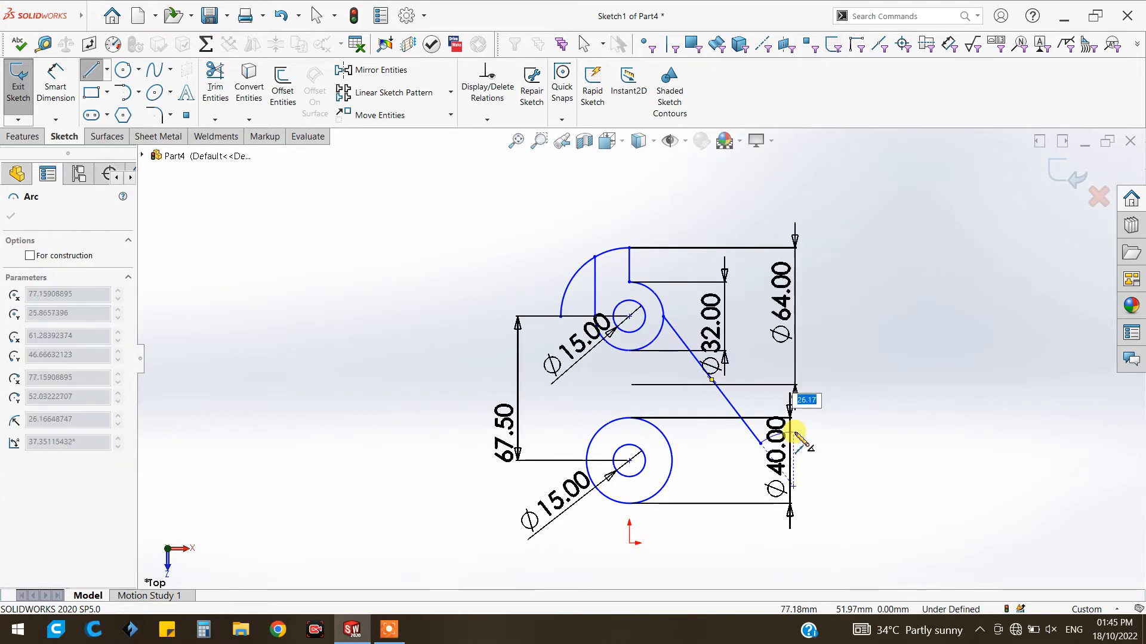
{"action": "key", "text": "Escape"}
{"action": "key", "text": "Escape"}
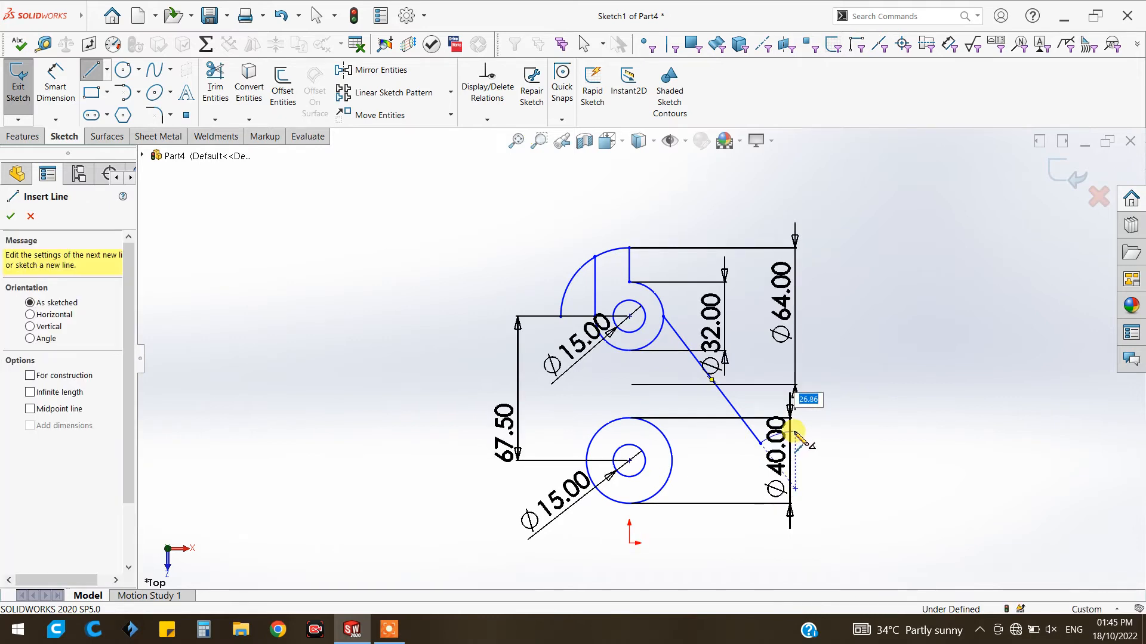
Draw a tangent arc of about 8.8 mm radius curving rightward and up from the slanted line's lower end
{"action": "scroll", "coordinate": [776, 447], "scroll_direction": "up", "scroll_amount": 5}
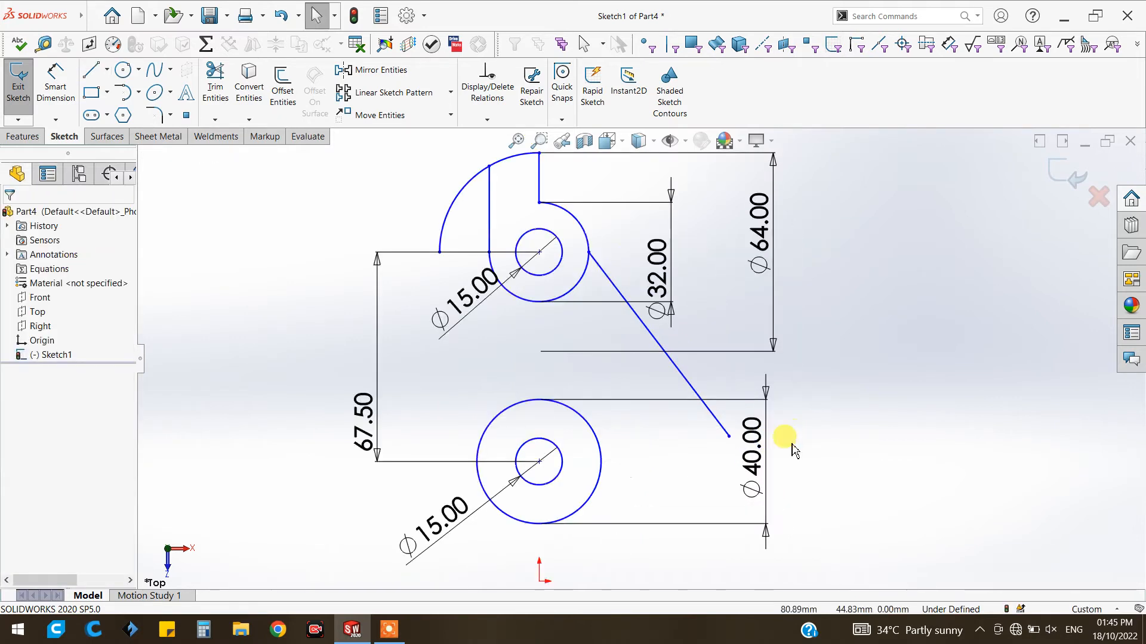
{"action": "left_click", "coordinate": [122, 92]}
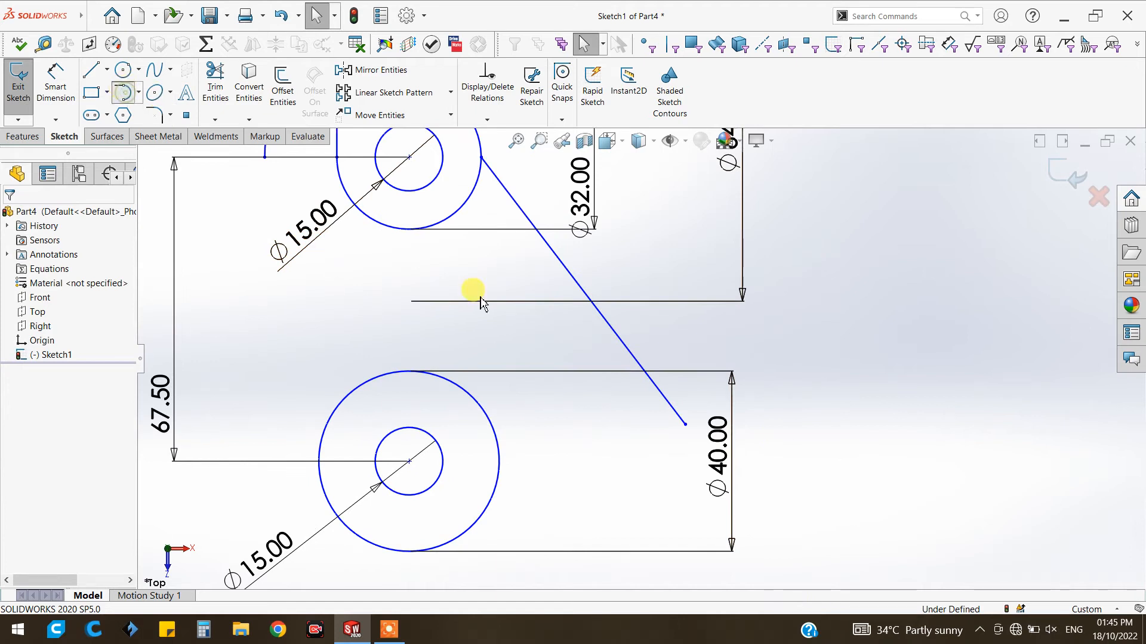
{"action": "left_click", "coordinate": [685, 425]}
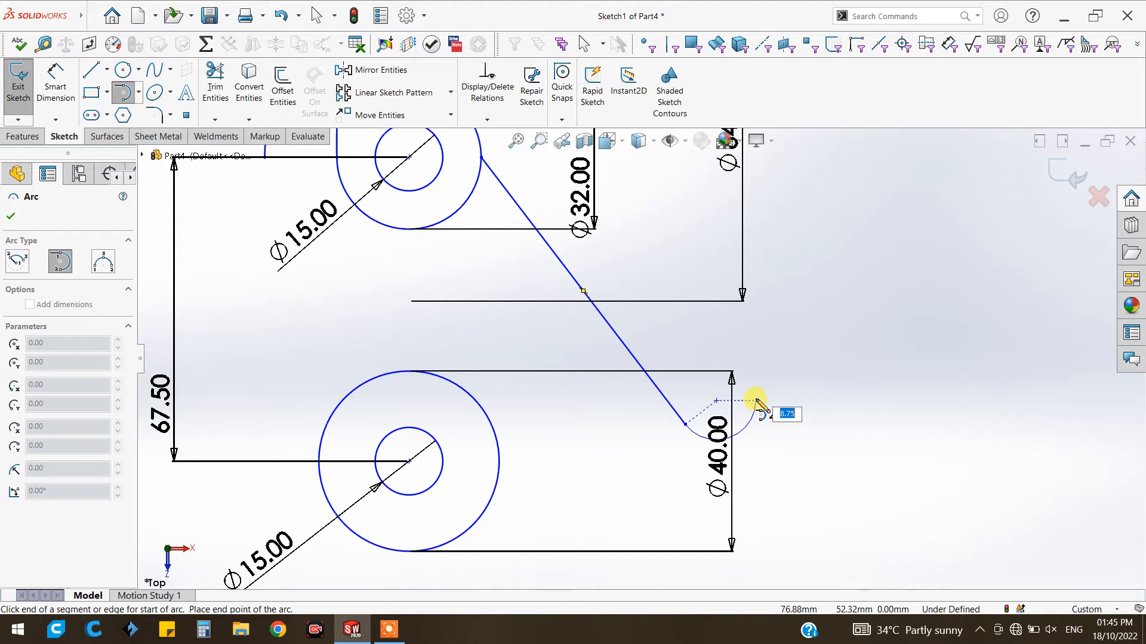
{"action": "left_click", "coordinate": [757, 401]}
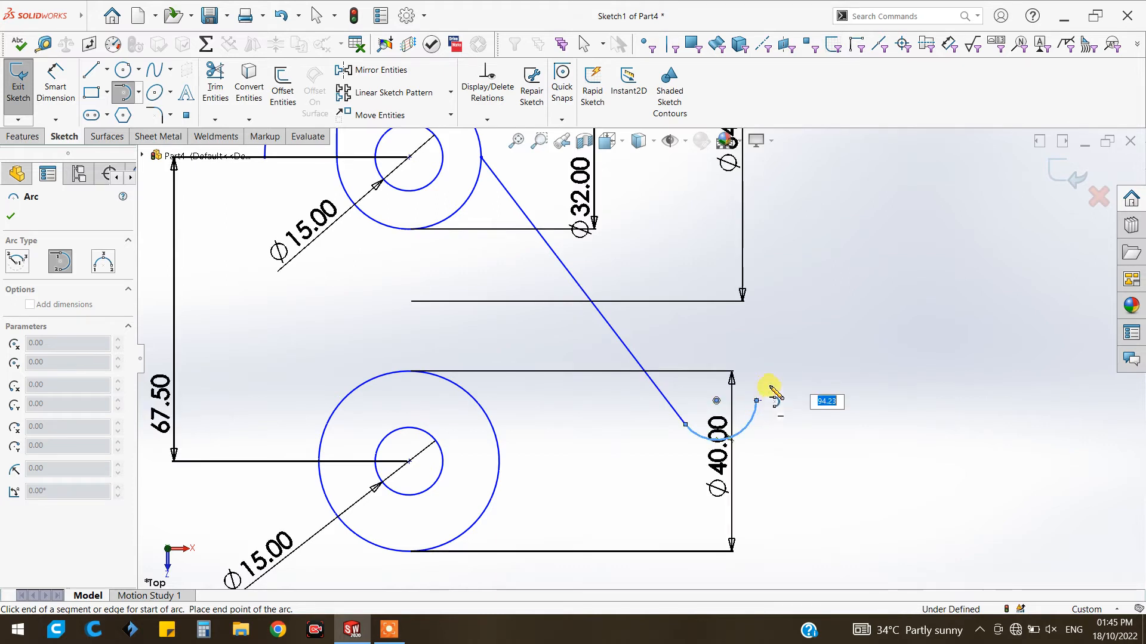
{"action": "key", "text": "Escape"}
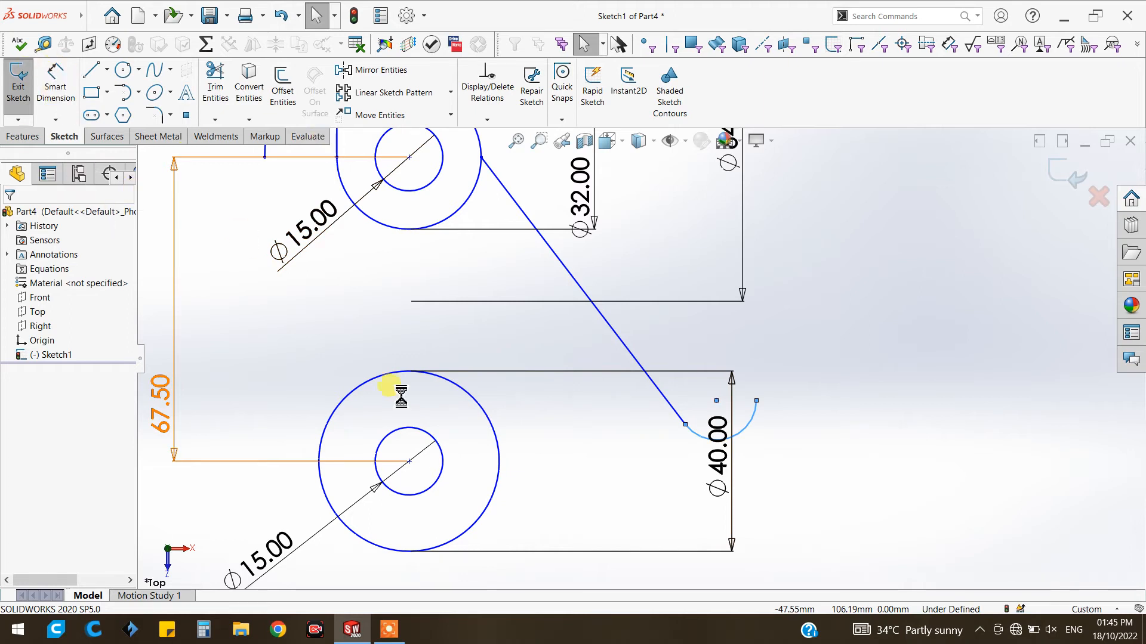
{"action": "key", "text": "Escape"}
Dimension the radius of the tangent arc as 9 mm
{"action": "left_click", "coordinate": [69, 101]}
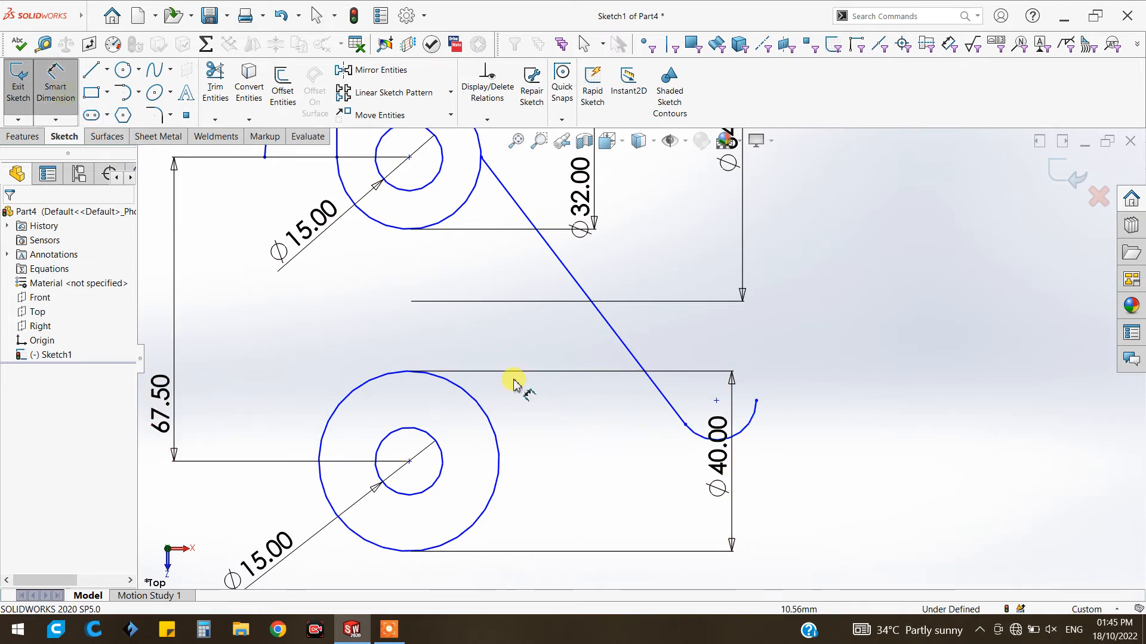
{"action": "left_click", "coordinate": [786, 453]}
{"action": "left_click", "coordinate": [787, 454]}
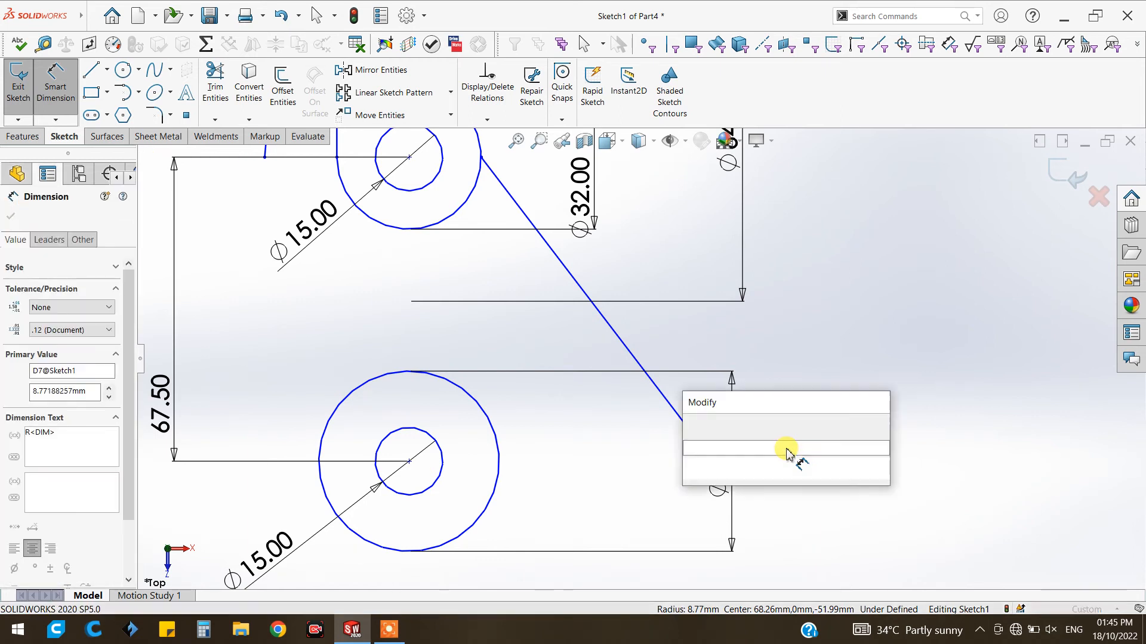
{"action": "key", "text": "Return"}
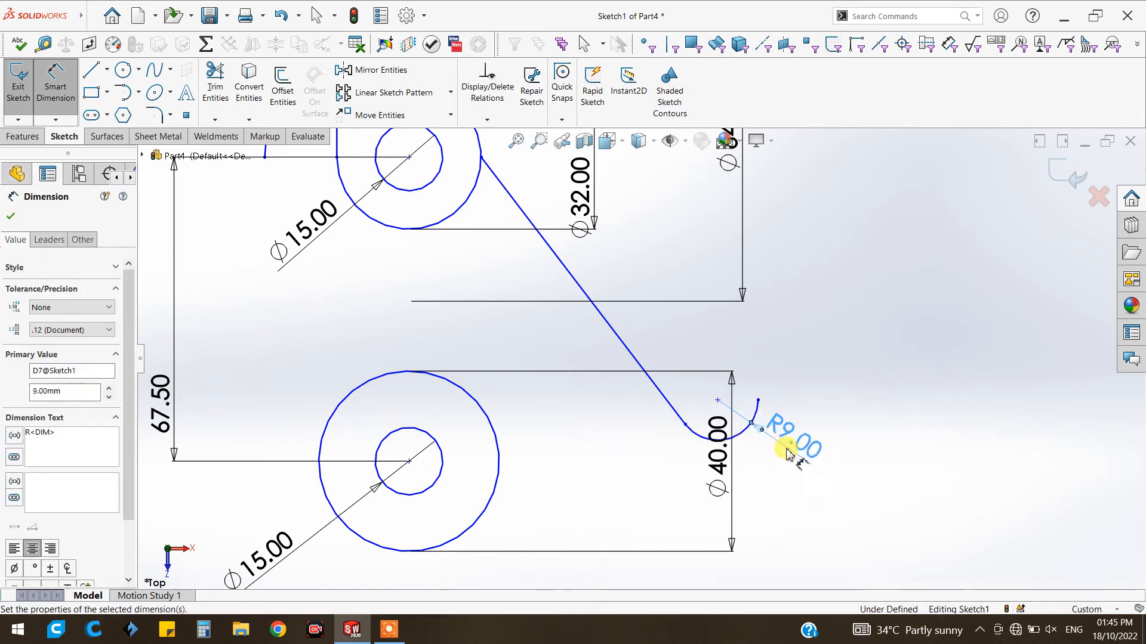
{"action": "left_click", "coordinate": [11, 216]}
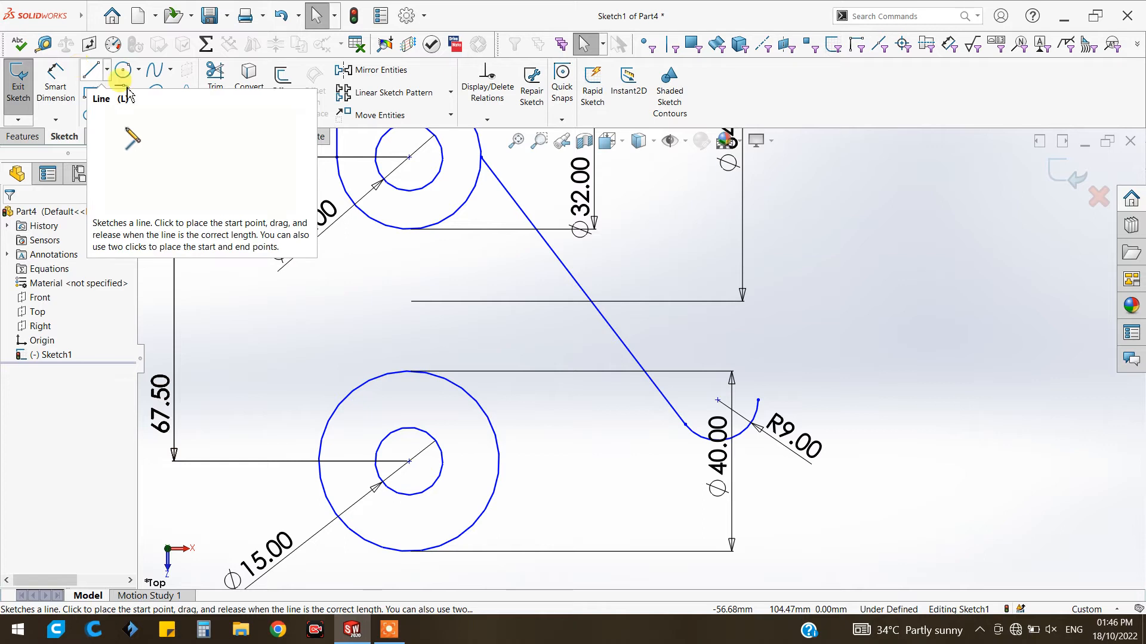
Try a tangent relation between the slanted line and the 32 mm arc
{"action": "key", "text": "f"}
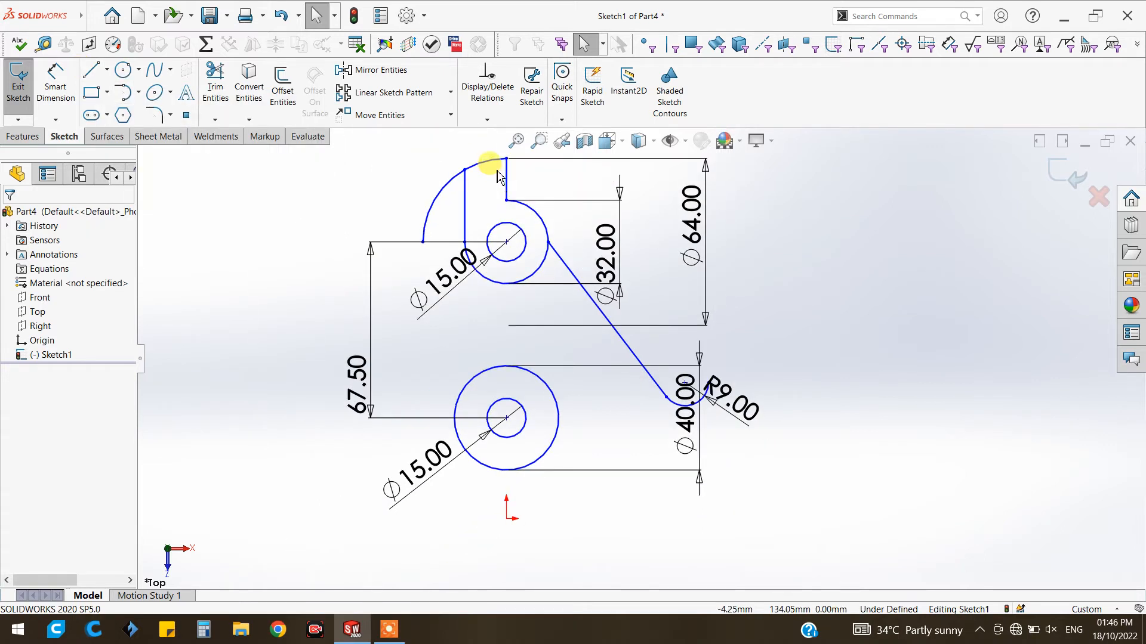
{"action": "left_click", "coordinate": [551, 241]}
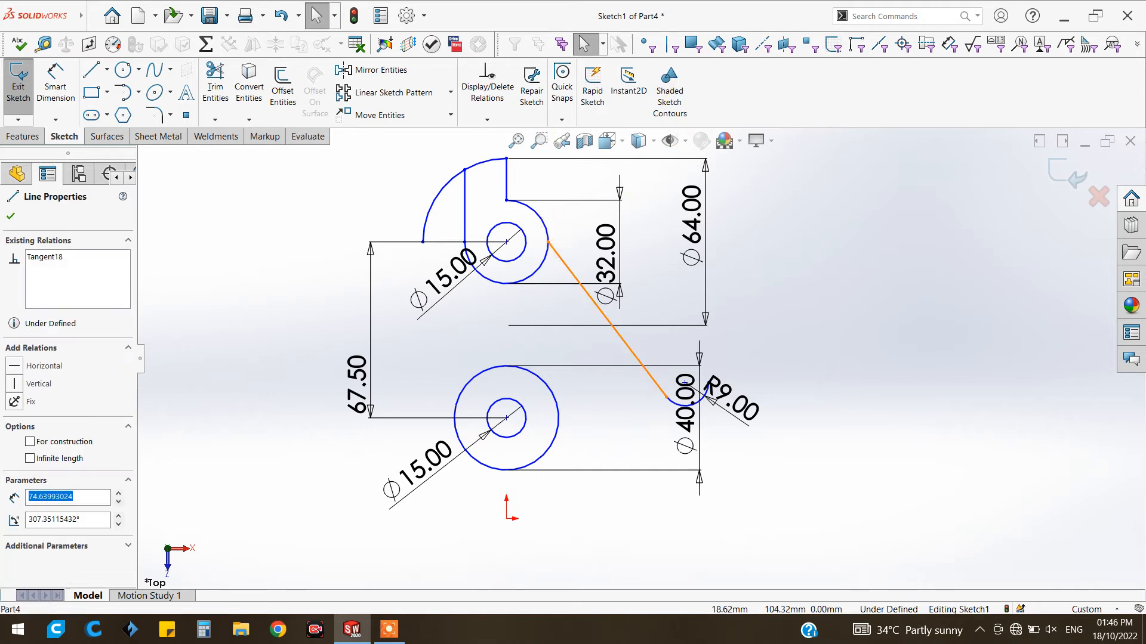
{"action": "left_click", "coordinate": [549, 231]}
{"action": "left_click", "coordinate": [549, 233], "text": "ctrl"}
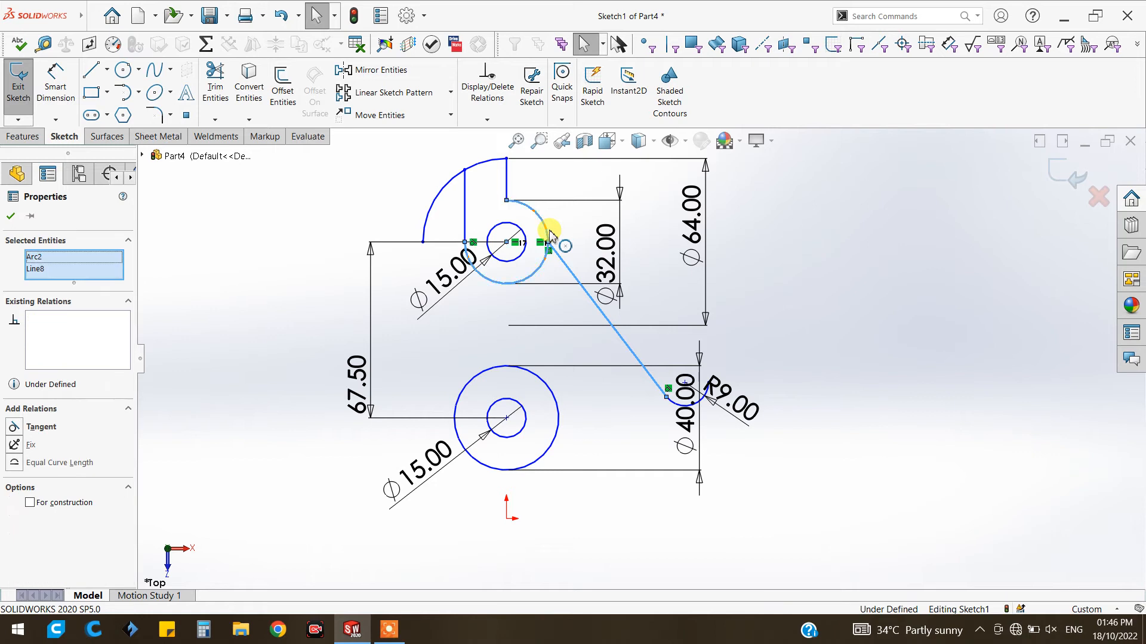
{"action": "left_click", "coordinate": [583, 177]}
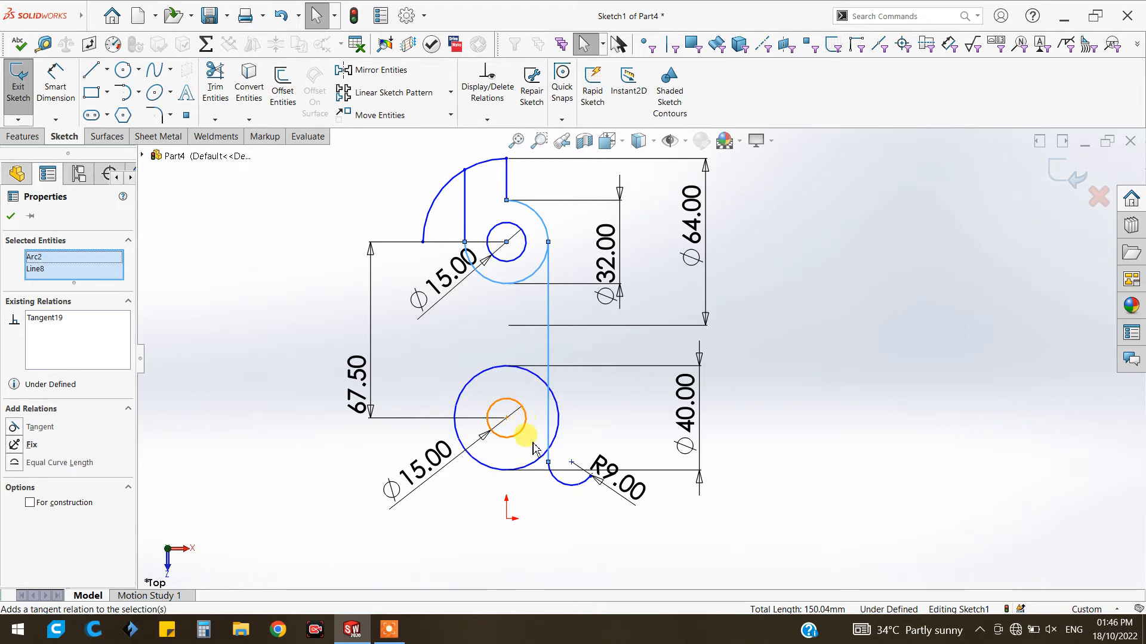
Try to dimension the horizontal distance from the lower circles' centre to the tangent line, and undo the line's tangent relation
{"action": "left_click", "coordinate": [55, 81]}
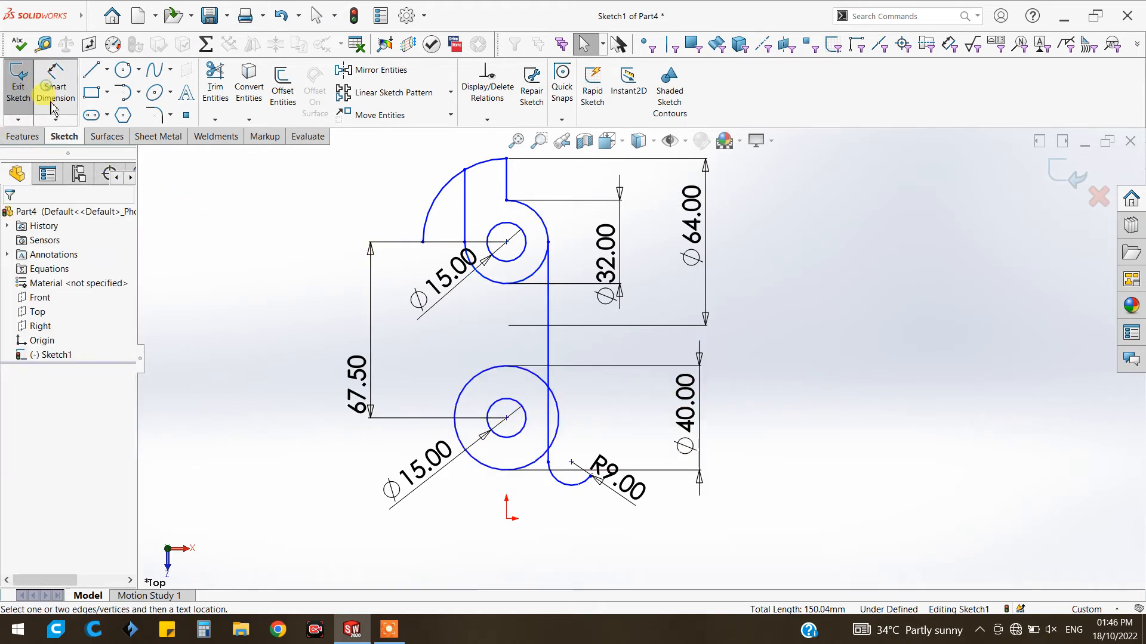
{"action": "left_click", "coordinate": [506, 417]}
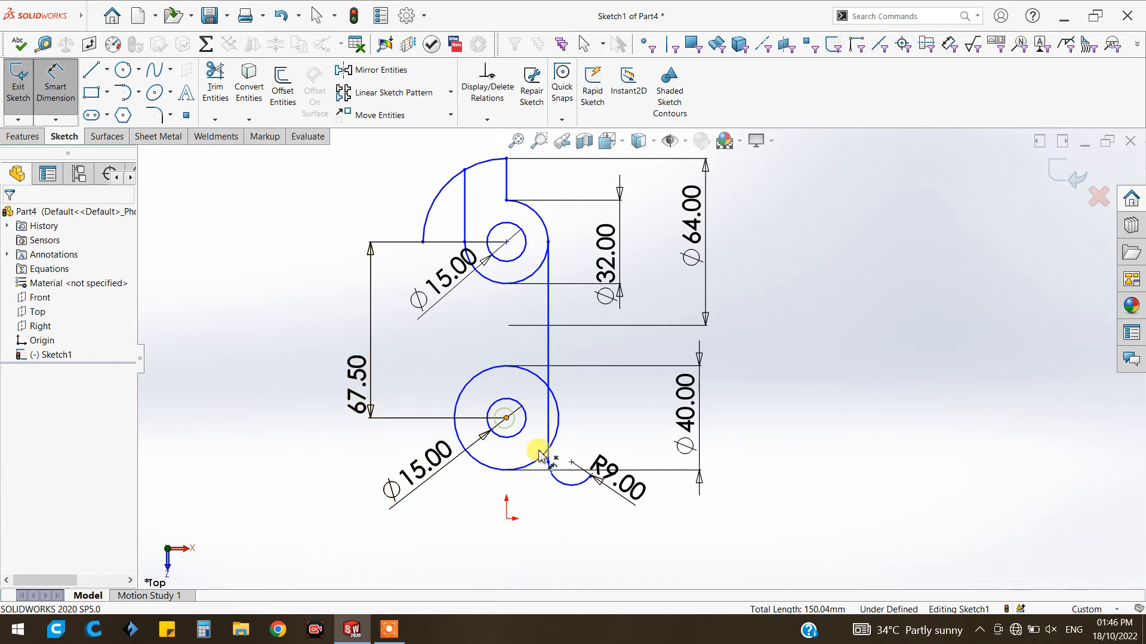
{"action": "left_click", "coordinate": [547, 445]}
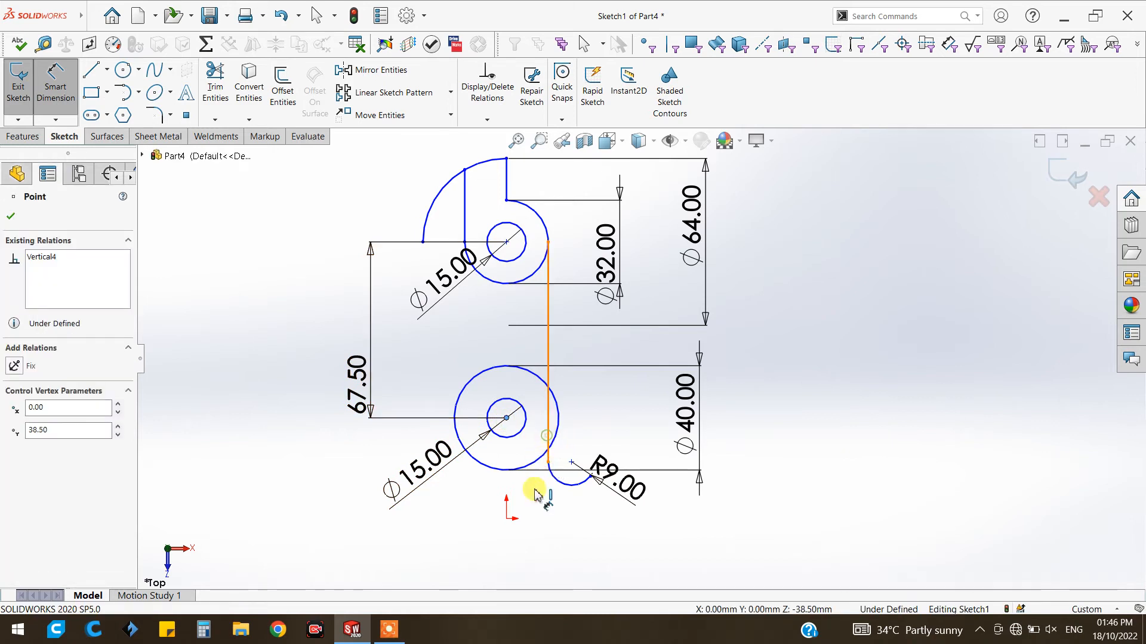
{"action": "left_click", "coordinate": [537, 548]}
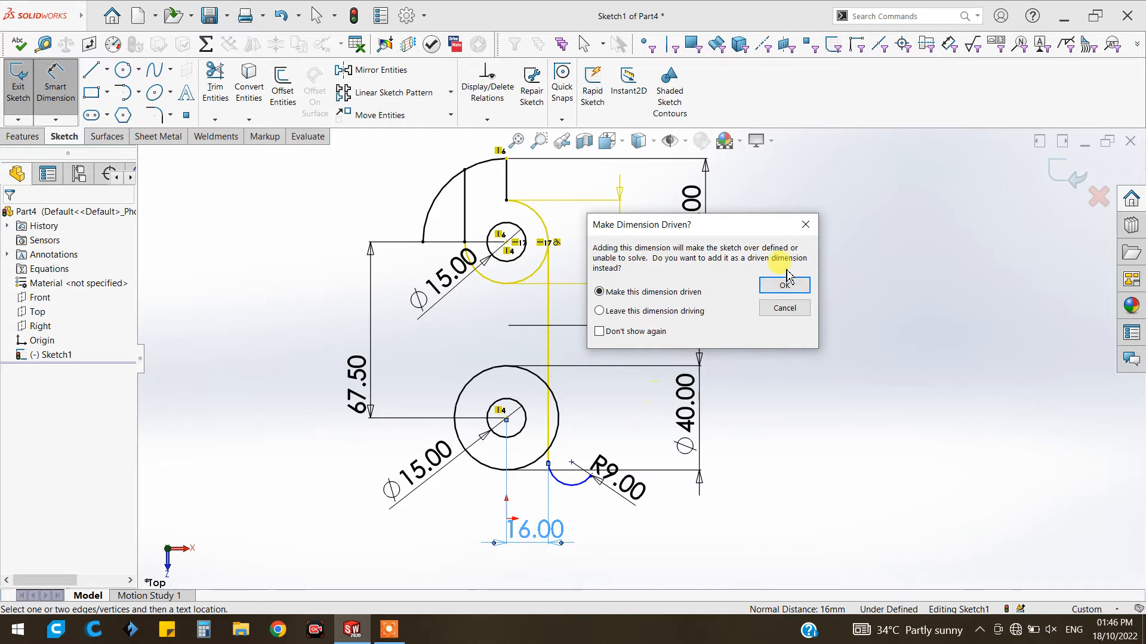
{"action": "left_click", "coordinate": [805, 225]}
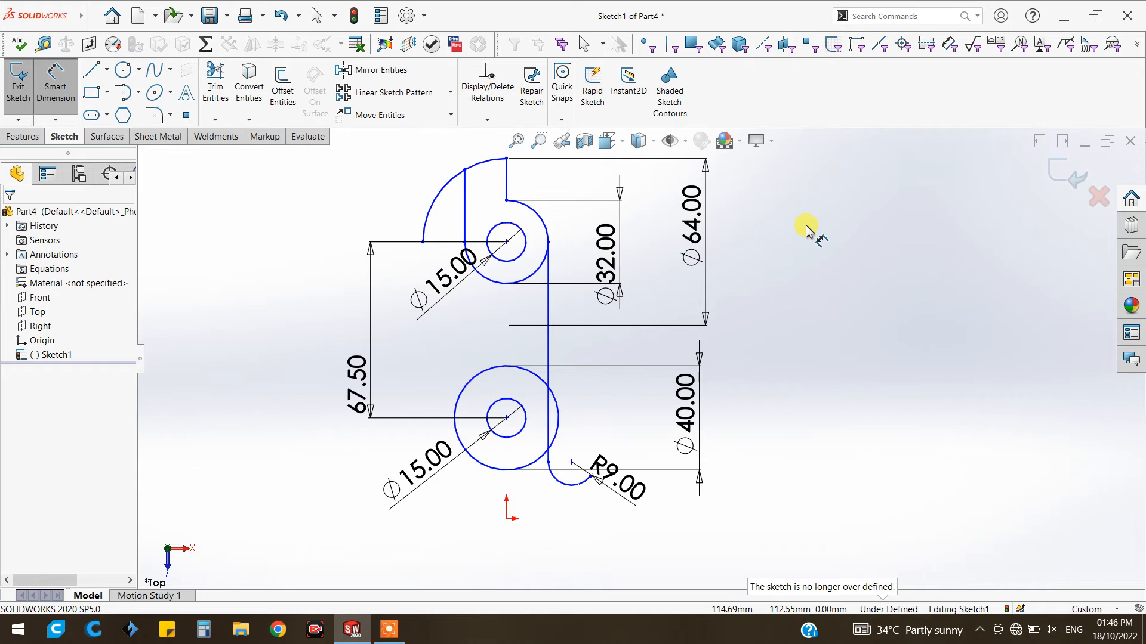
{"action": "key", "text": "Escape"}
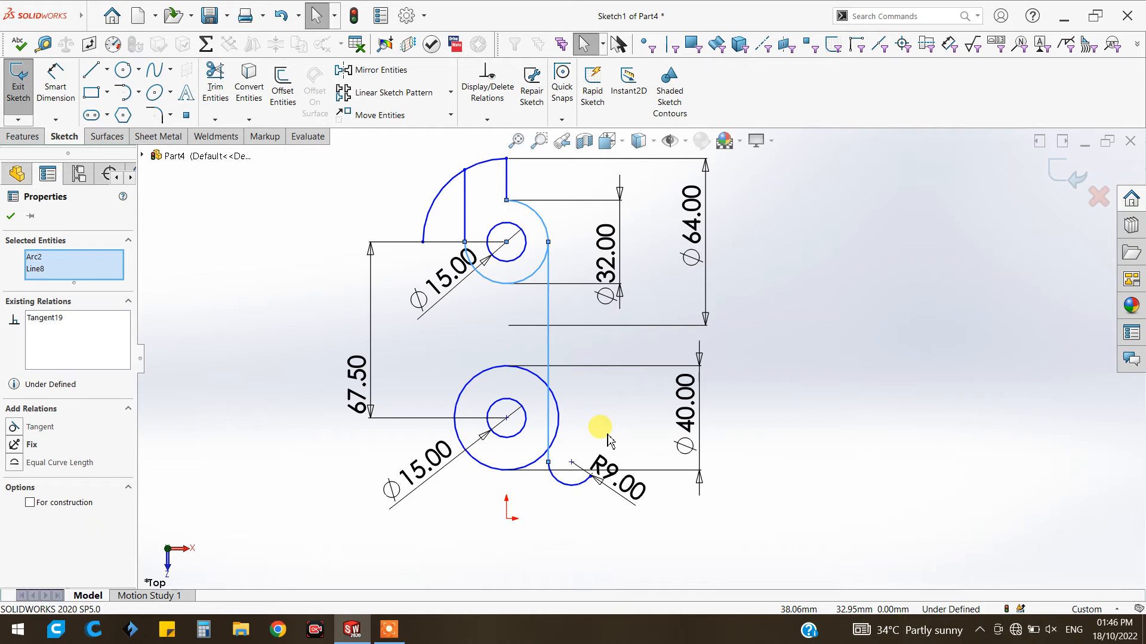
{"action": "key", "text": "ctrl+z"}
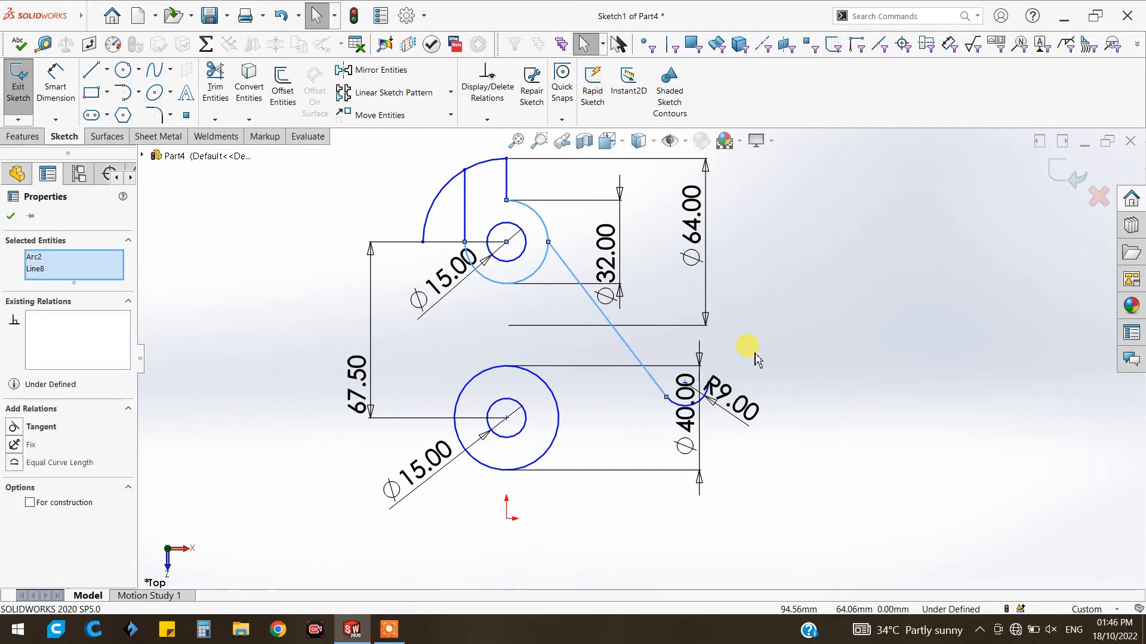
Dimension the horizontal distance from the lower circles' centre to the 9 mm arc's centre as 70 mm
{"action": "scroll", "coordinate": [755, 358], "scroll_direction": "down", "scroll_amount": 2}
{"action": "left_click", "coordinate": [55, 87]}
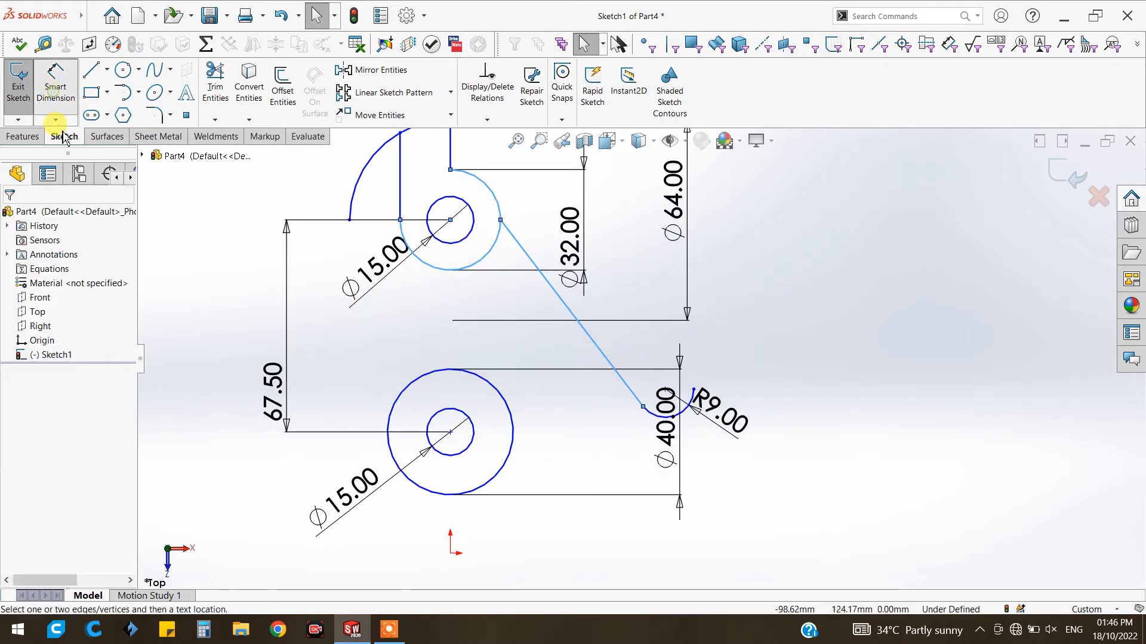
{"action": "left_click", "coordinate": [451, 434]}
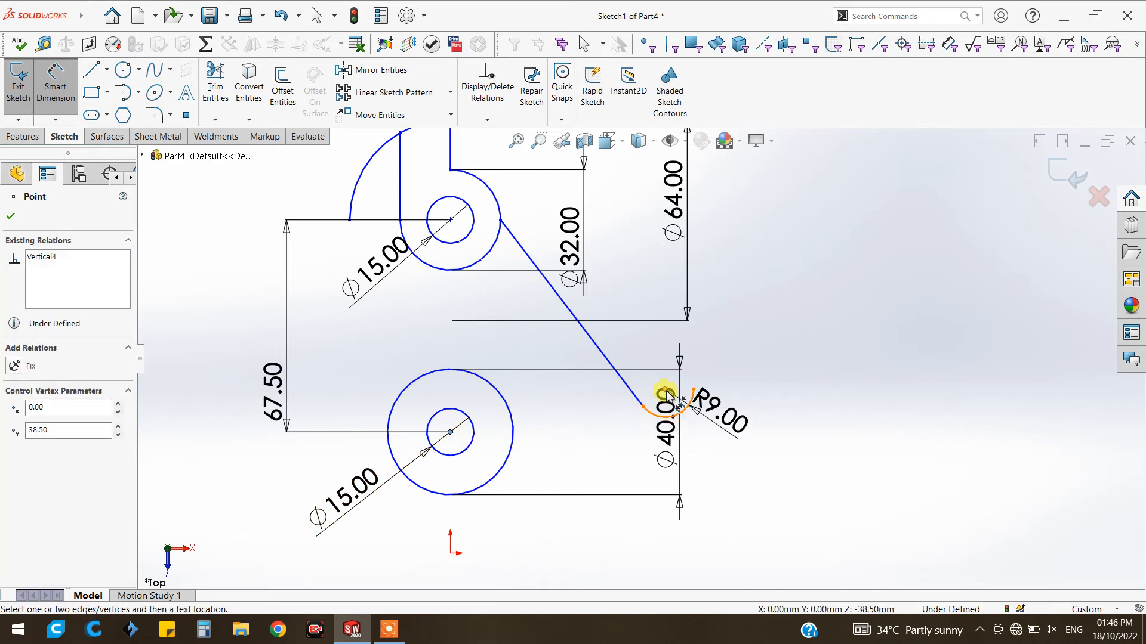
{"action": "left_click", "coordinate": [666, 394]}
{"action": "left_click", "coordinate": [565, 537]}
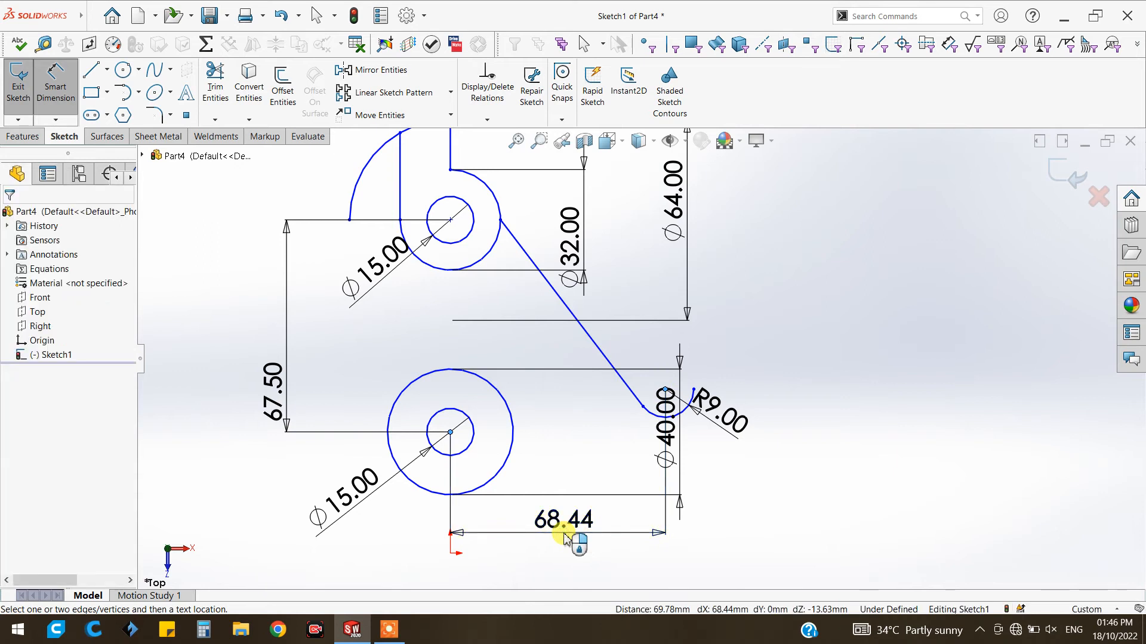
{"action": "double_click", "coordinate": [566, 537]}
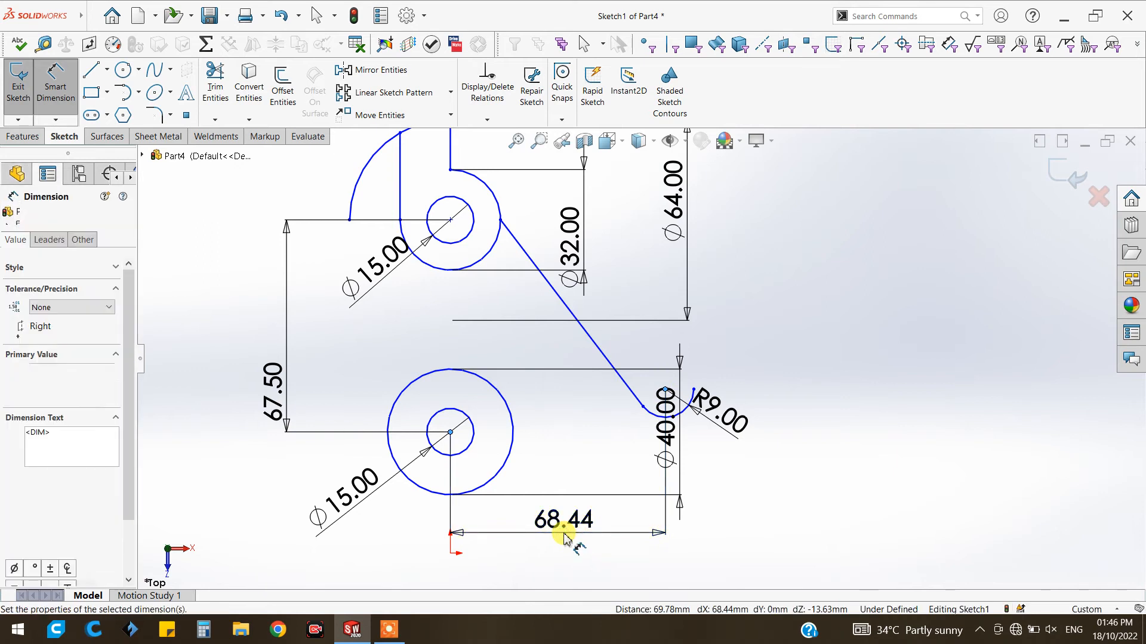
{"action": "type", "text": "70"}
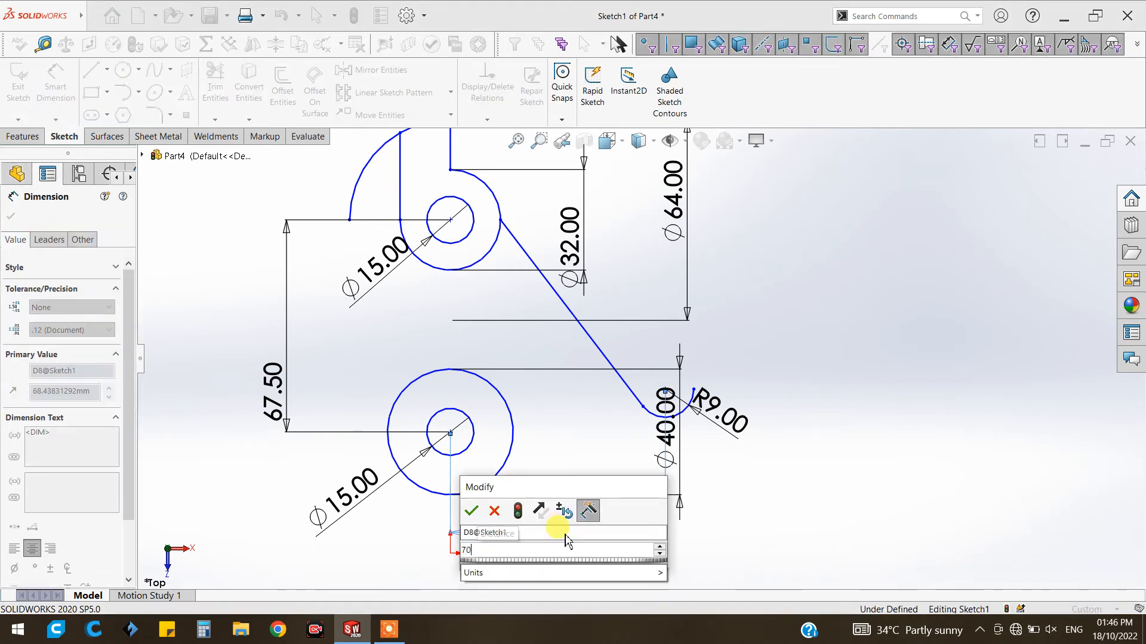
{"action": "key", "text": "Escape"}
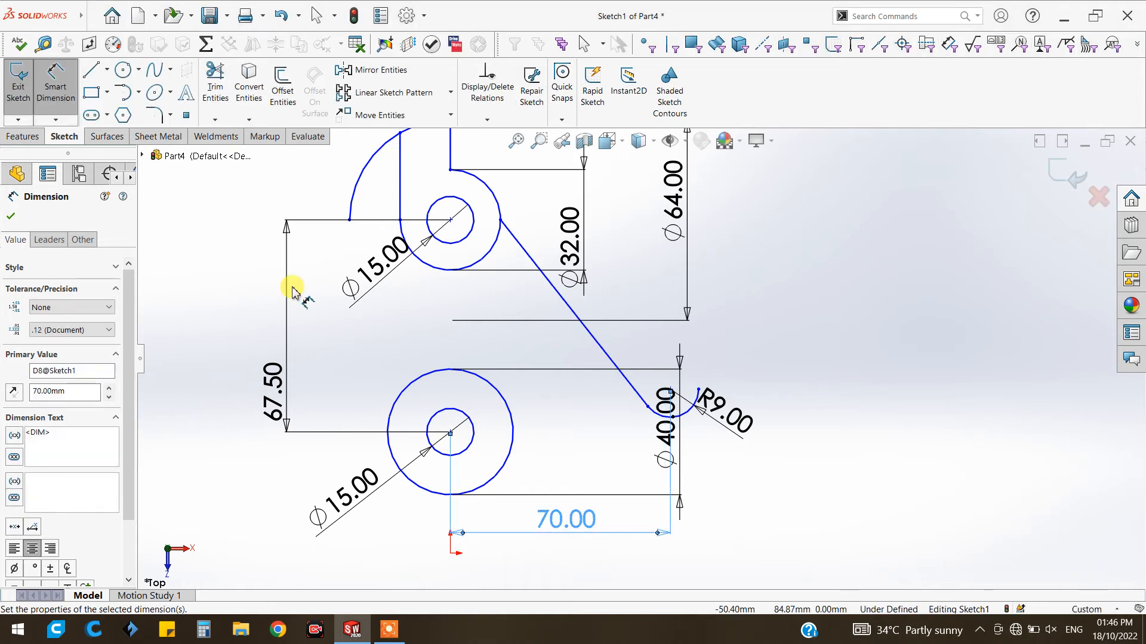
{"action": "left_click", "coordinate": [10, 216]}
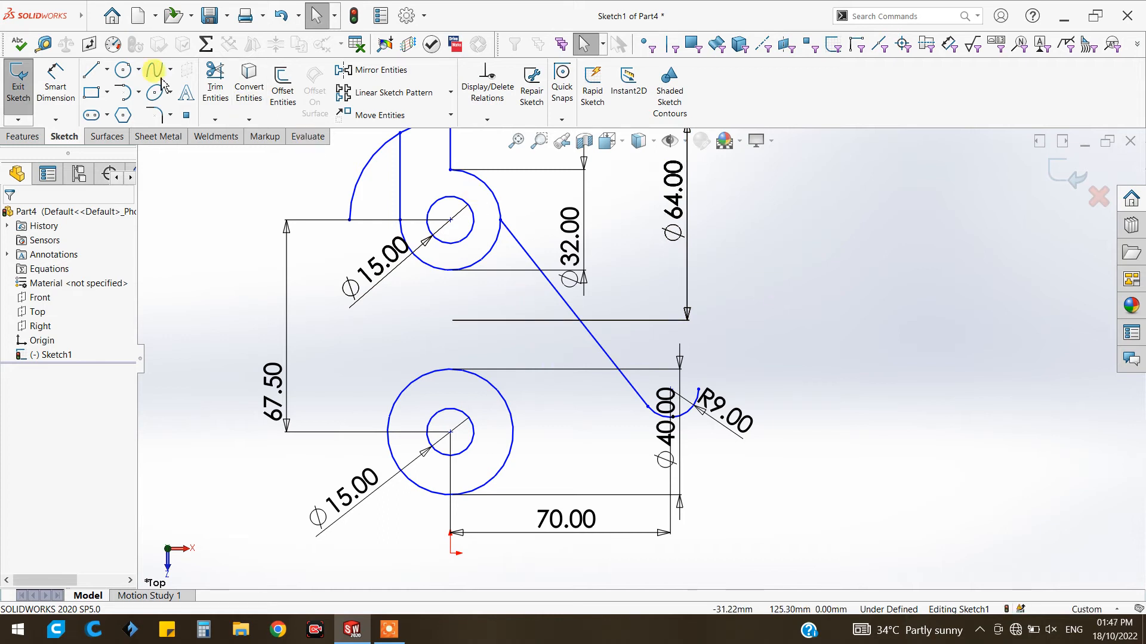
Draw a vertical line about 37.5 mm long upward from the free end of the 9 mm arc
{"action": "left_click", "coordinate": [91, 69]}
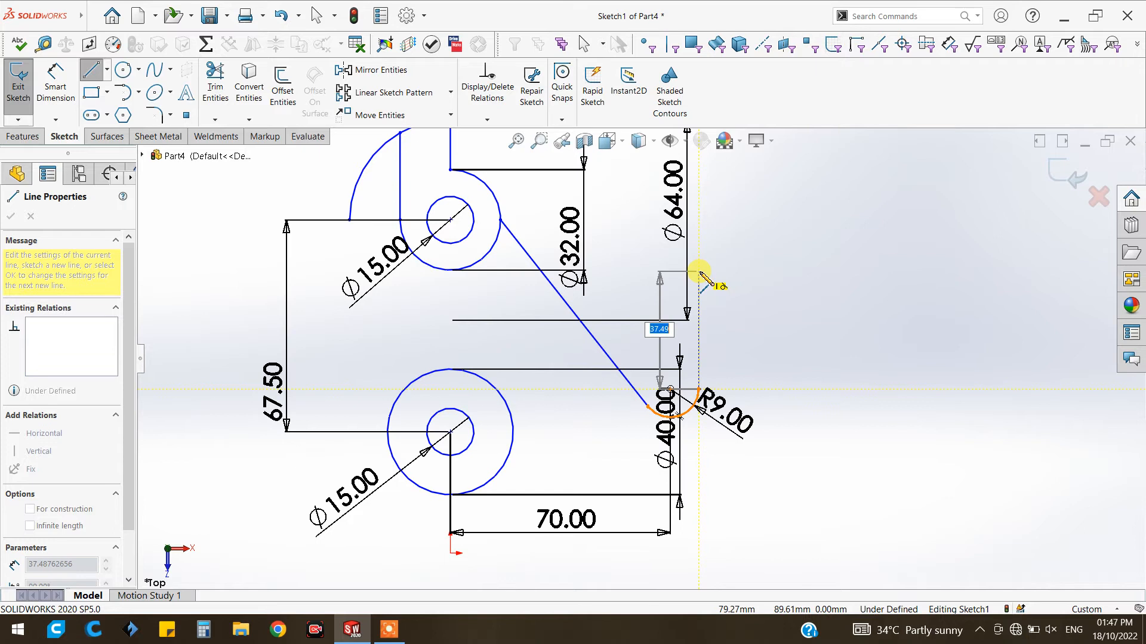
{"action": "left_click", "coordinate": [699, 272]}
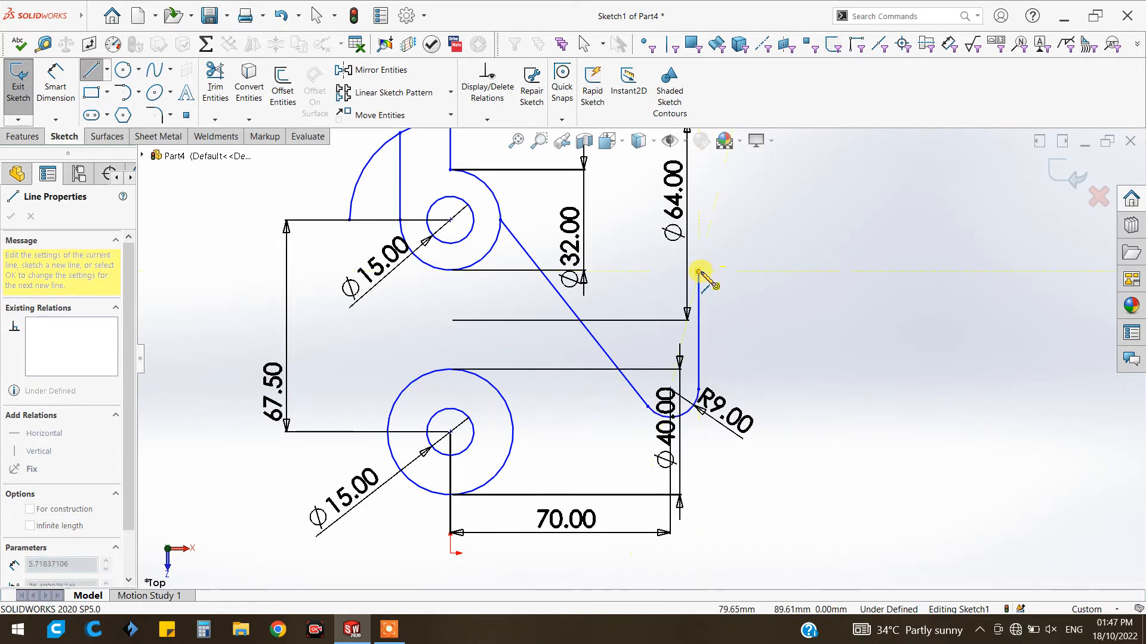
{"action": "key", "text": "a"}
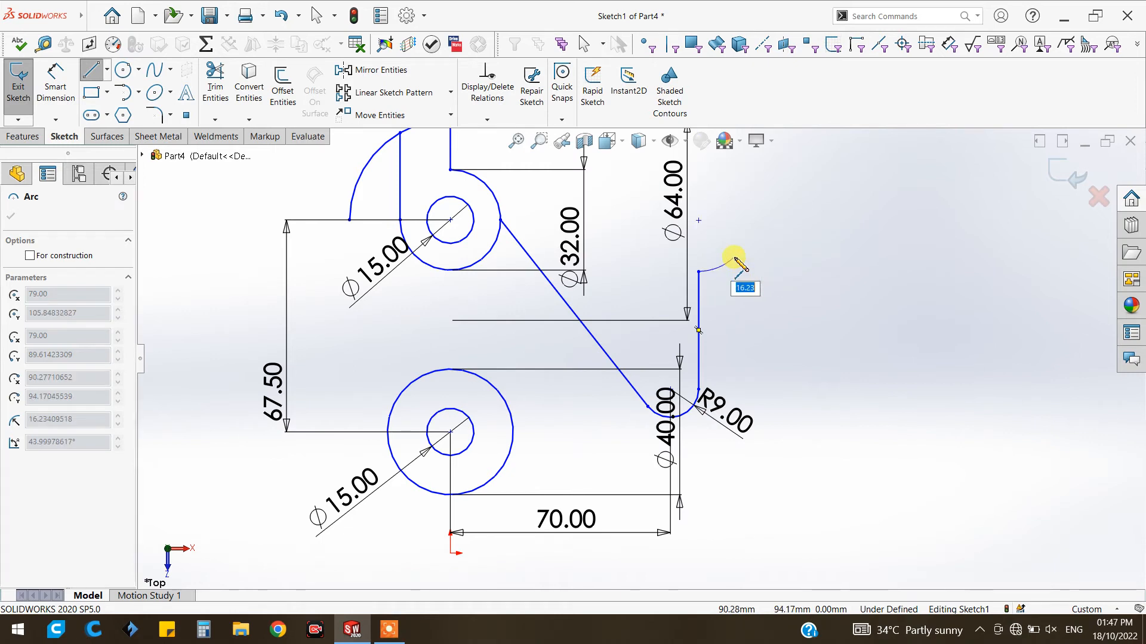
{"action": "key", "text": "Escape"}
{"action": "key", "text": "Escape"}
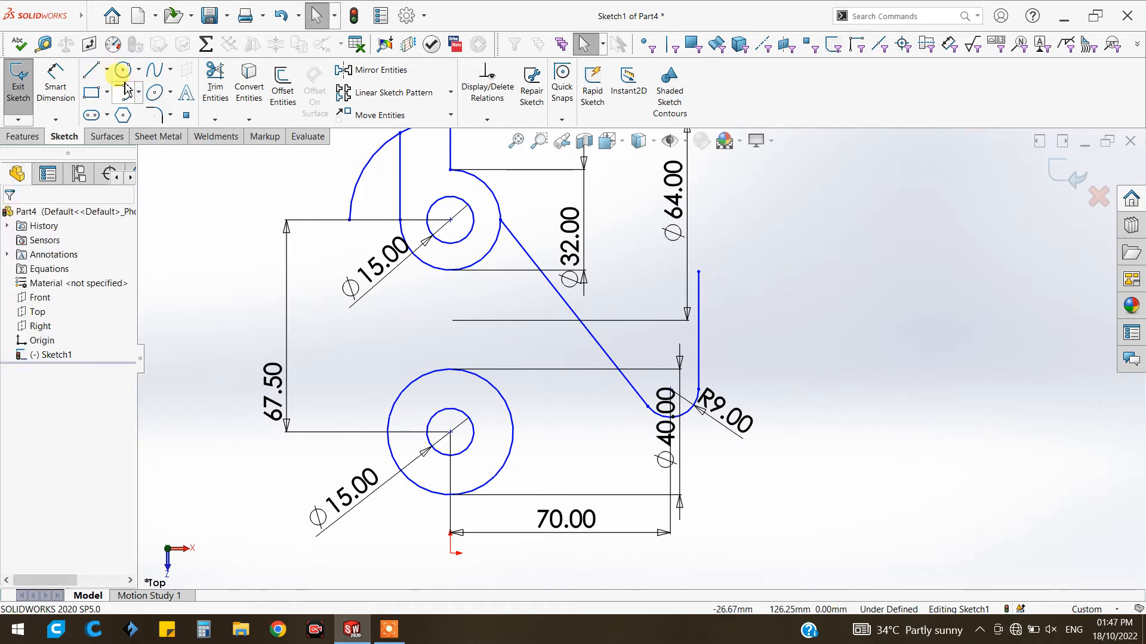
Draw a semicircular tangent arc from the new vertical line's upper end, curving over to the right and ending level with its start
{"action": "left_click", "coordinate": [124, 91]}
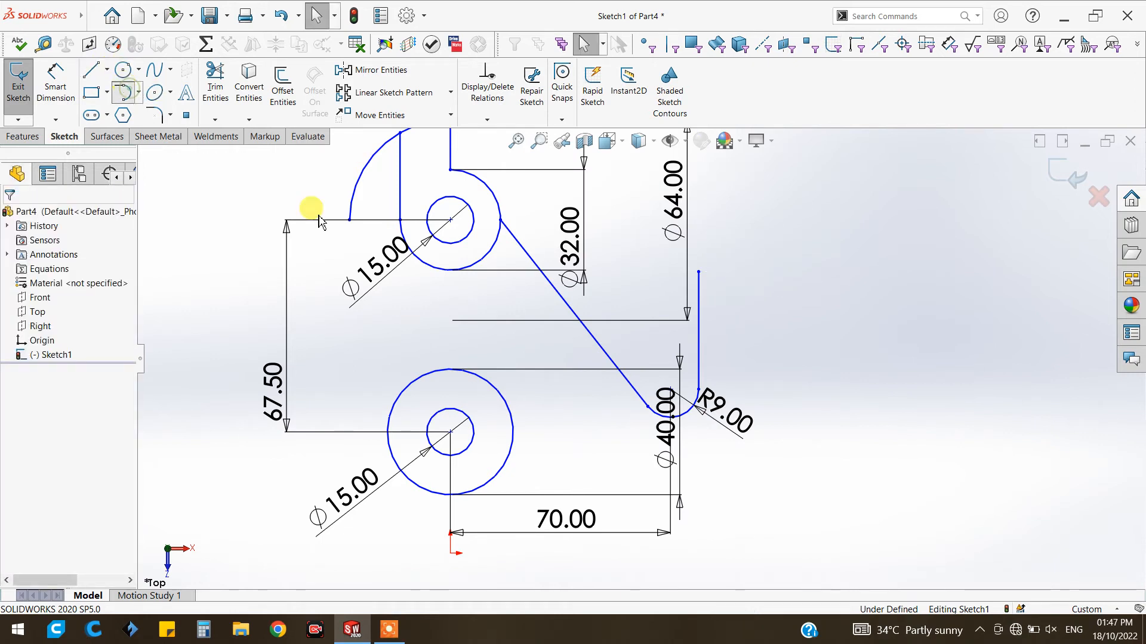
{"action": "left_click", "coordinate": [699, 272]}
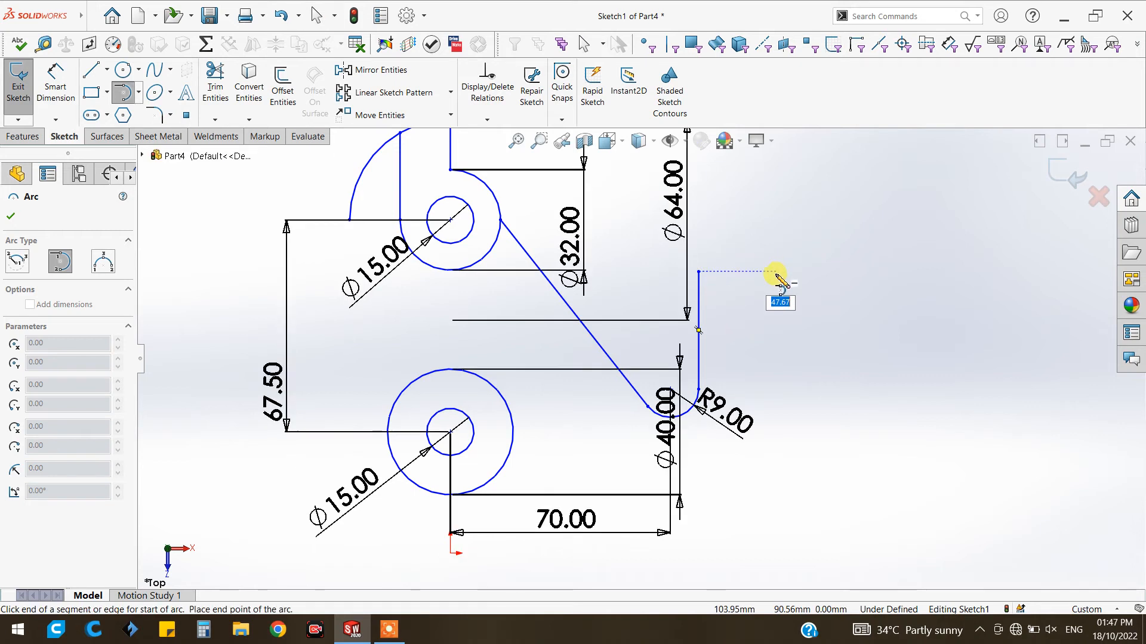
{"action": "left_click", "coordinate": [743, 274]}
{"action": "left_click", "coordinate": [660, 311]}
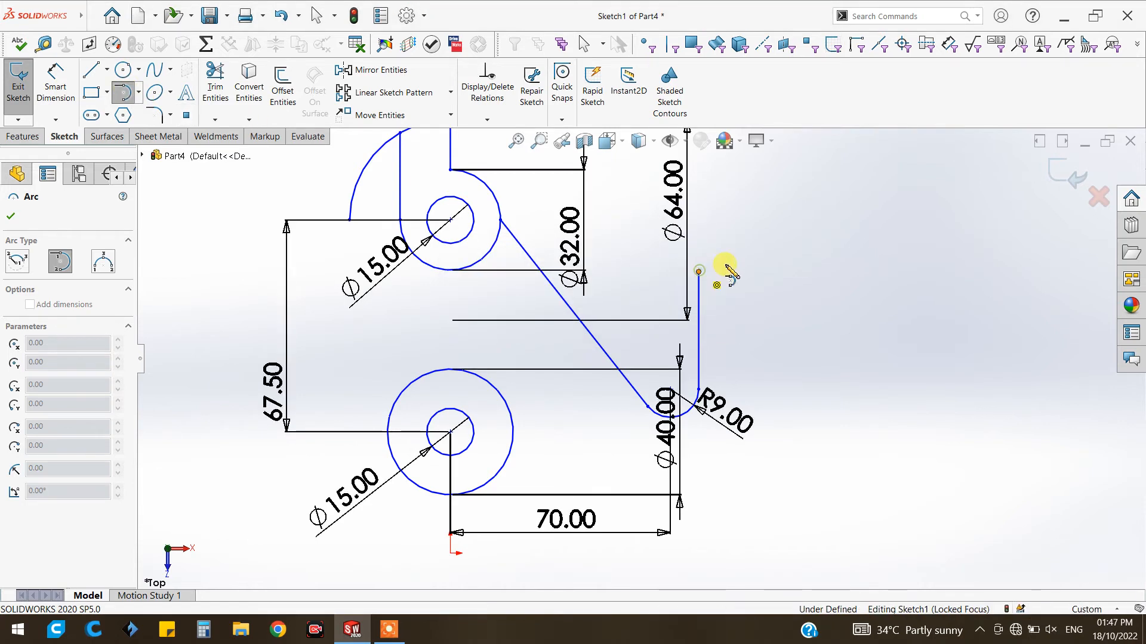
{"action": "left_click", "coordinate": [700, 272]}
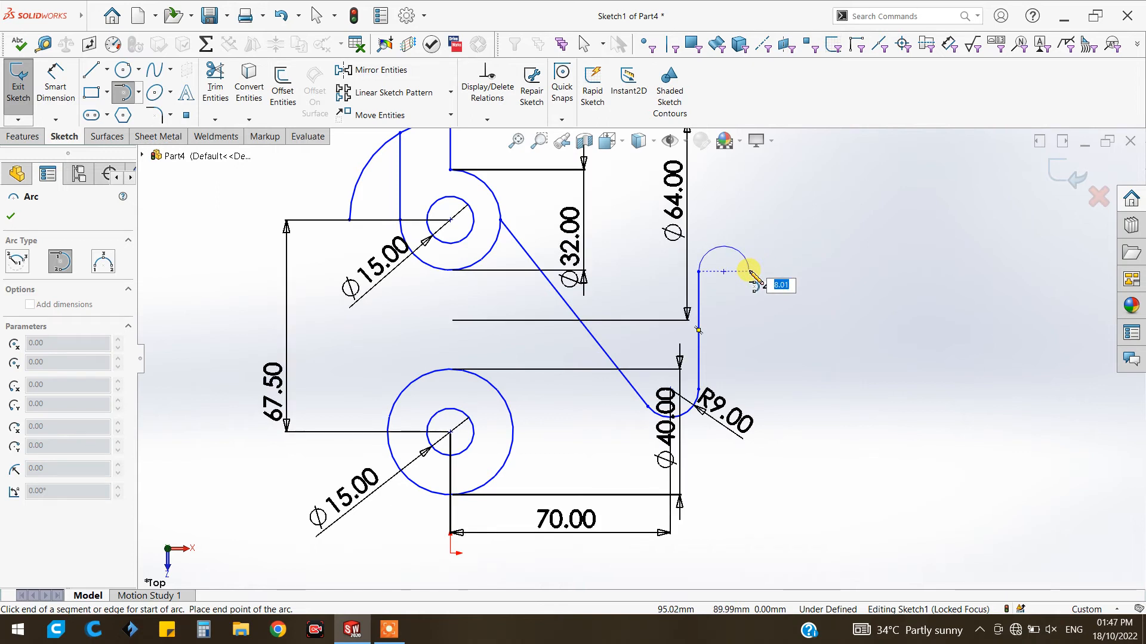
{"action": "left_click", "coordinate": [756, 272]}
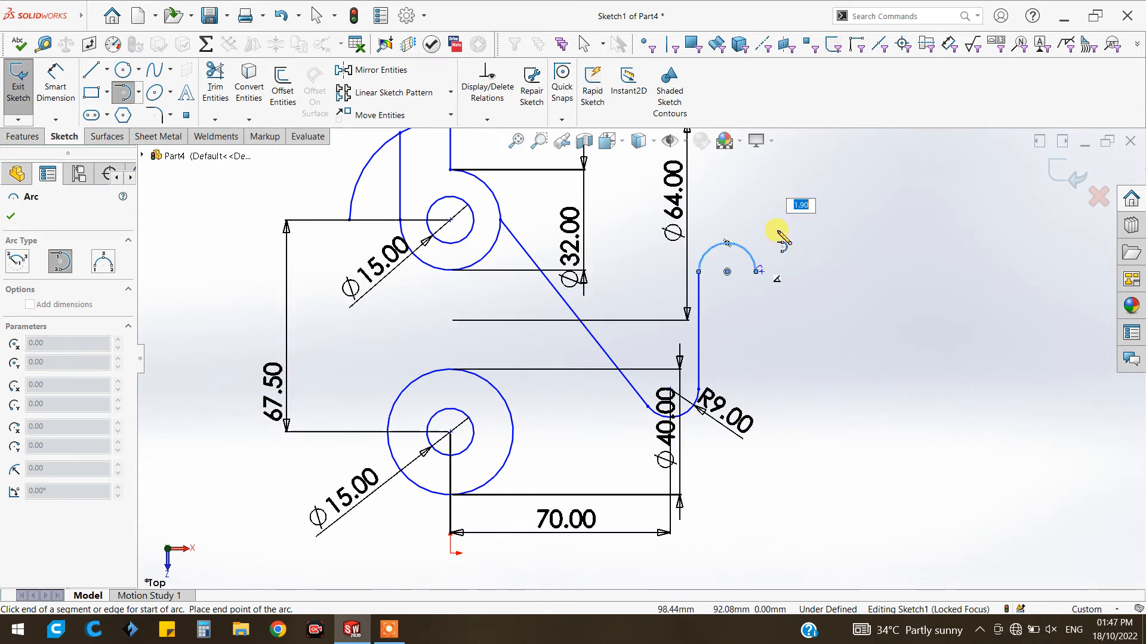
{"action": "right_click", "coordinate": [779, 230]}
{"action": "left_click", "coordinate": [800, 235]}
Draw connected lines from the semicircle's free end: about 30 mm slanting down-right, 11 mm left, 68 mm down and 100.5 mm left
{"action": "left_click", "coordinate": [91, 69]}
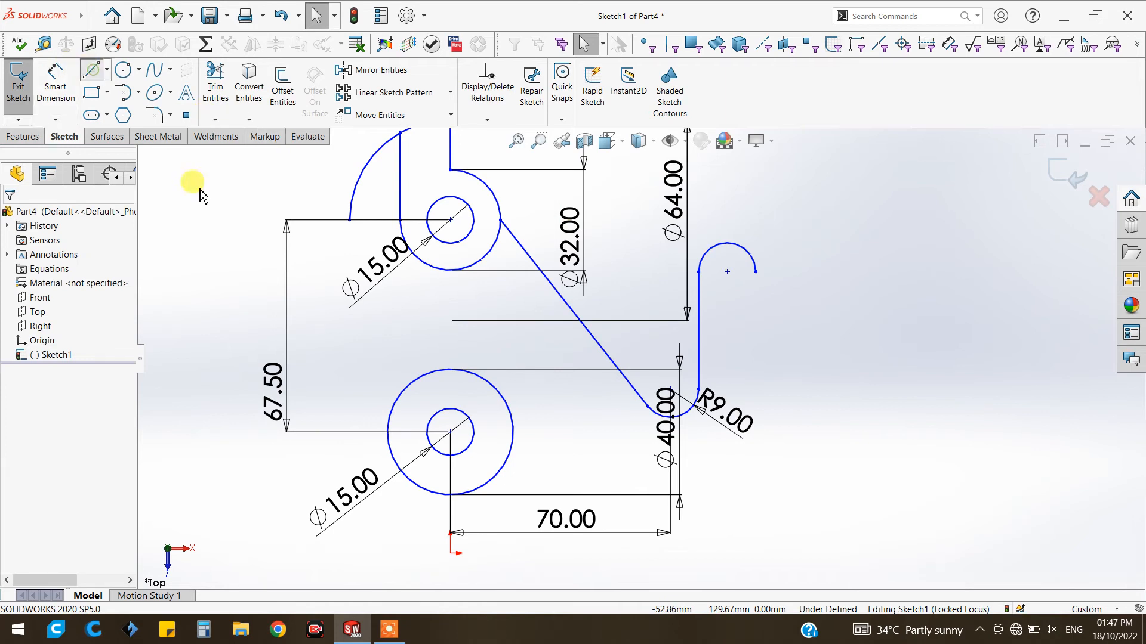
{"action": "left_click", "coordinate": [757, 272]}
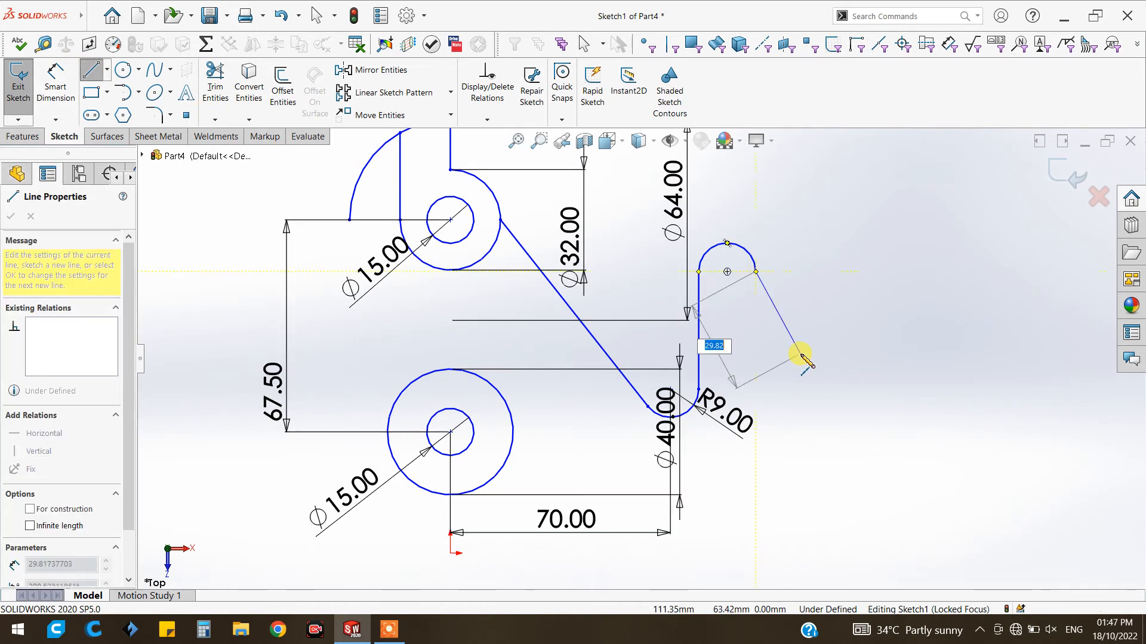
{"action": "double_click", "coordinate": [800, 354]}
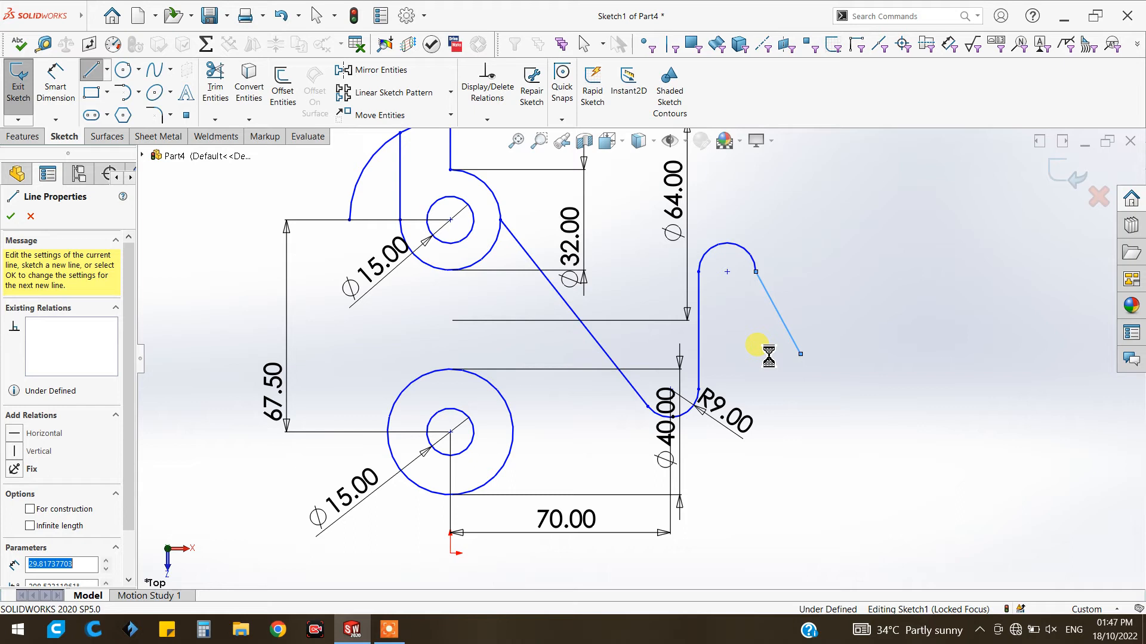
{"action": "left_click", "coordinate": [767, 354]}
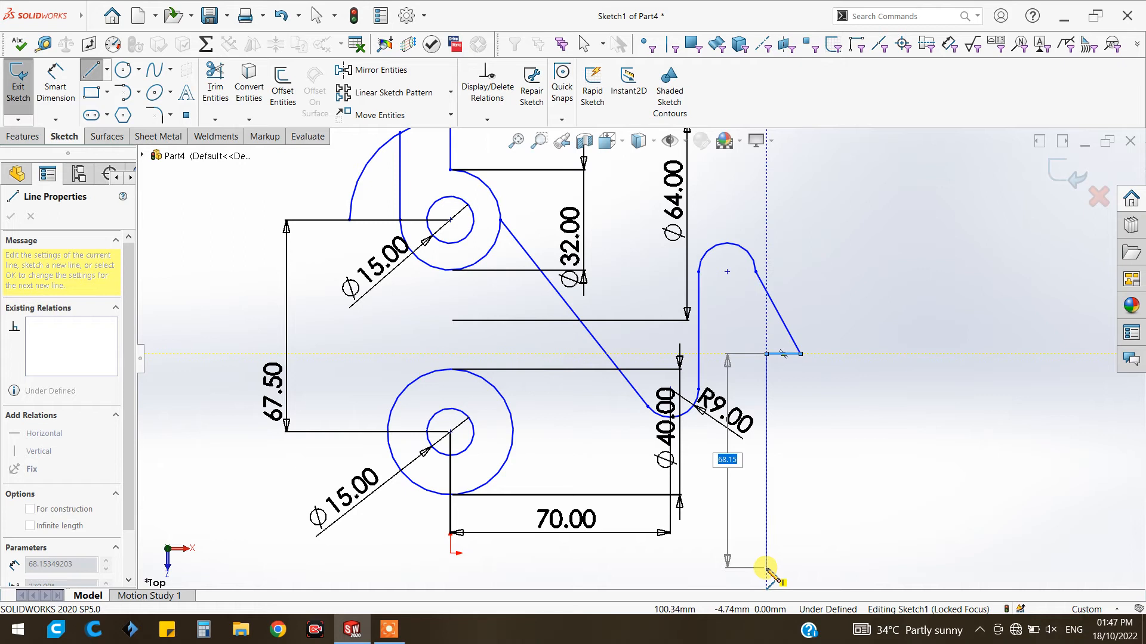
{"action": "left_click", "coordinate": [766, 567]}
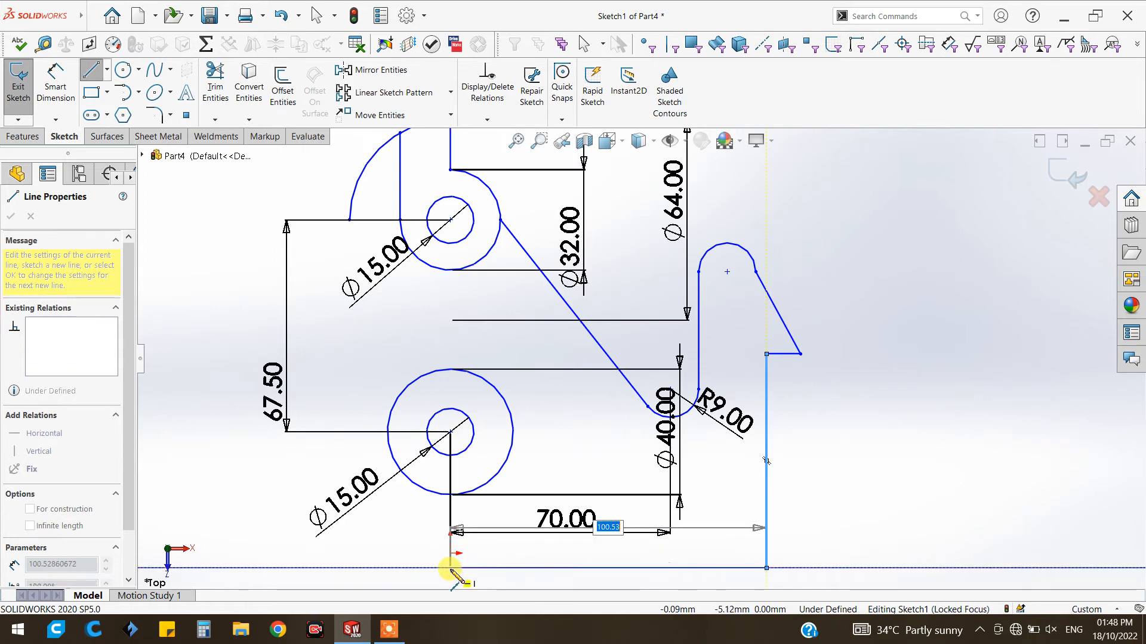
{"action": "left_click", "coordinate": [450, 568]}
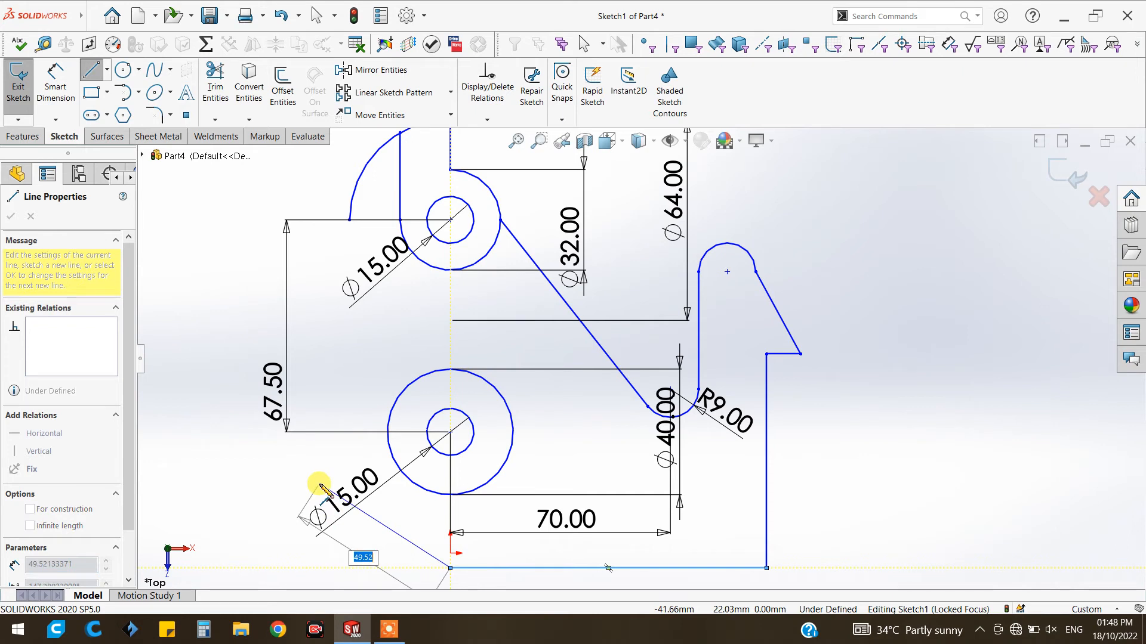
Draw a line slanting up-left from the bottom line's free end, followed by a tangent arc curving back toward the lower circles
{"action": "left_click", "coordinate": [266, 453]}
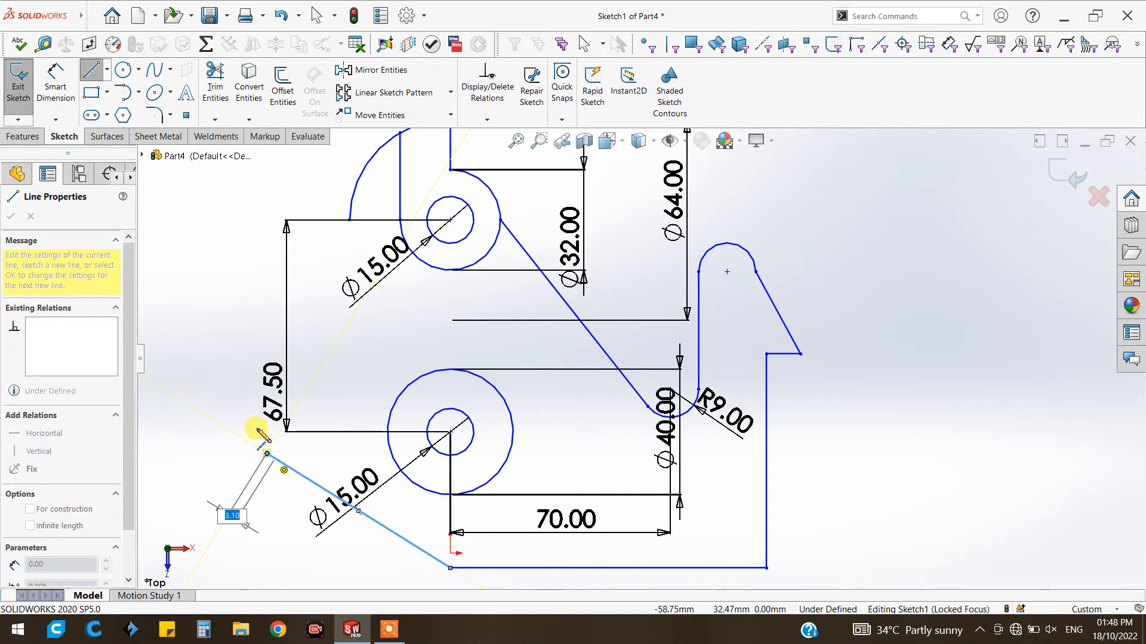
{"action": "double_click", "coordinate": [266, 452]}
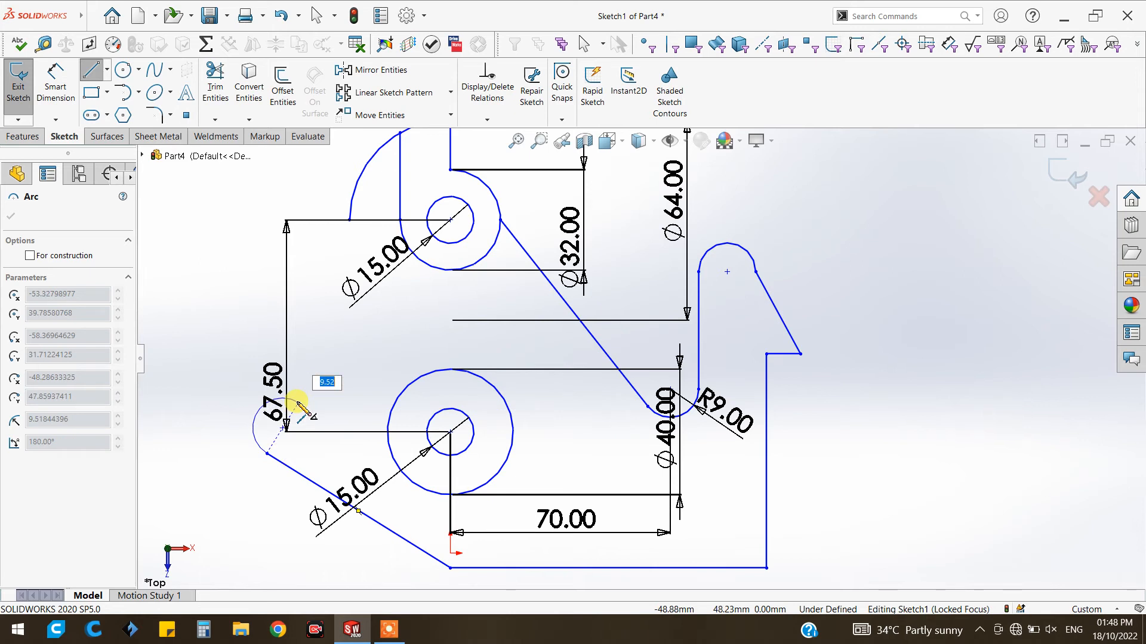
{"action": "left_click", "coordinate": [281, 401]}
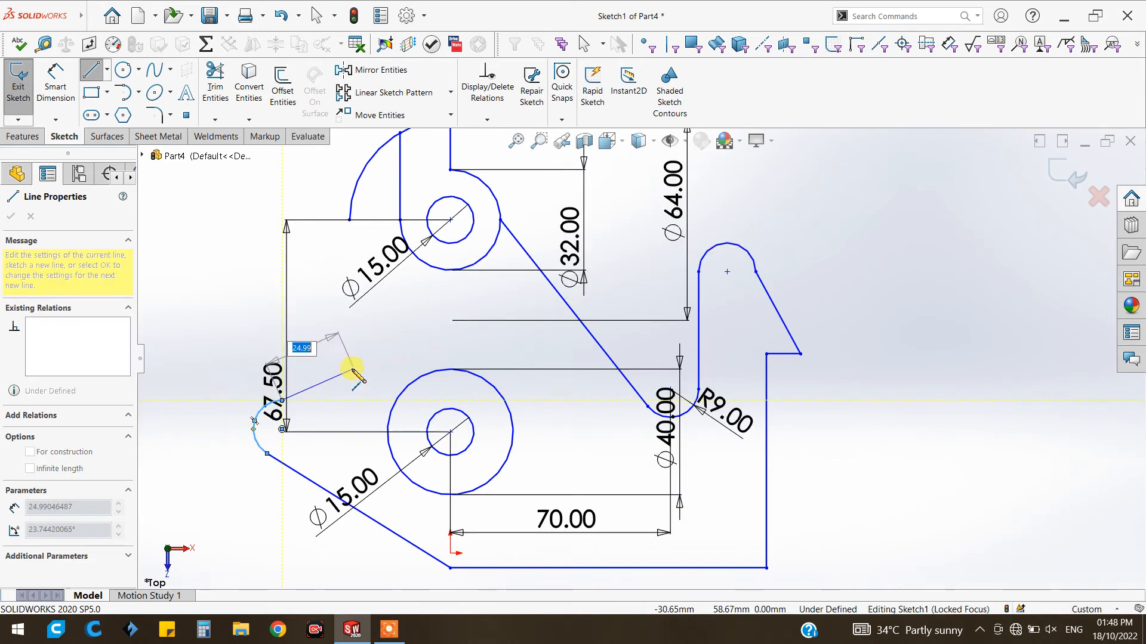
Draw an about 24 mm line slanting up-right from the arc's end and a vertical line up to the quarter-circle sector's lower end, closing the outline
{"action": "left_click", "coordinate": [349, 368]}
{"action": "left_click", "coordinate": [349, 220]}
{"action": "right_click", "coordinate": [253, 177]}
{"action": "left_click", "coordinate": [263, 184]}
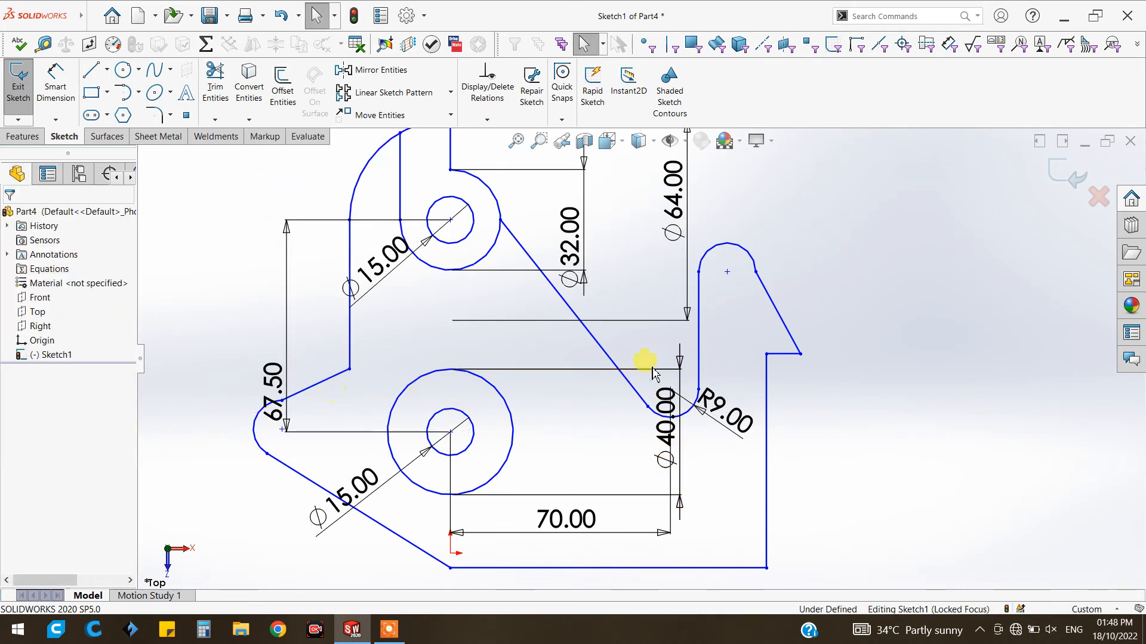
Dimension the vertical line rising from the 9 mm arc as 40 mm
{"action": "left_click", "coordinate": [55, 83]}
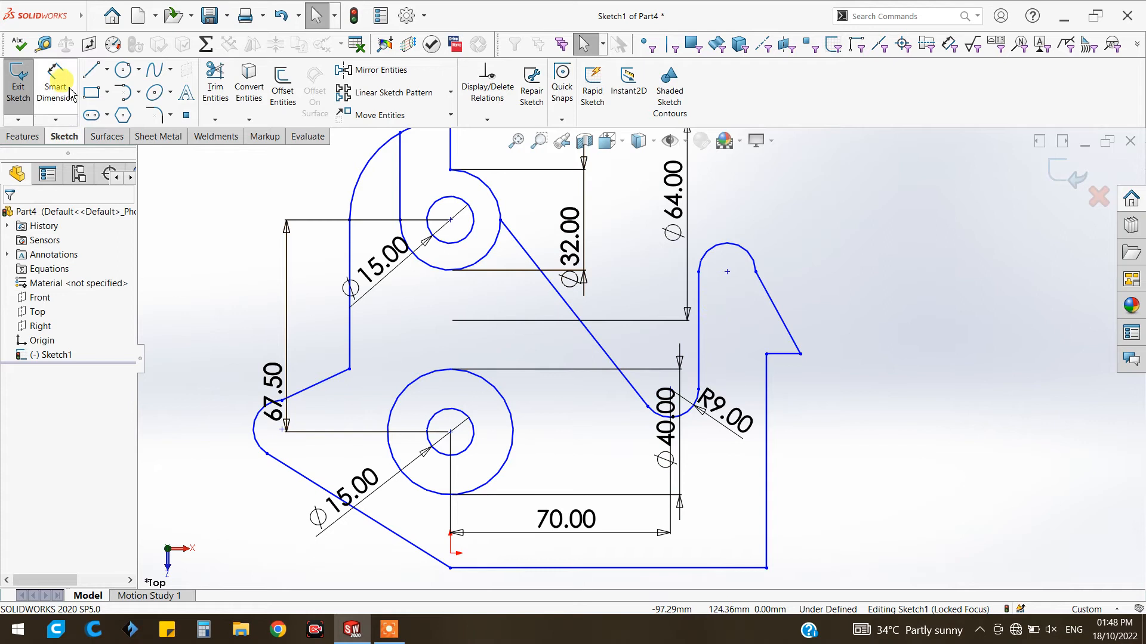
{"action": "left_click", "coordinate": [698, 316]}
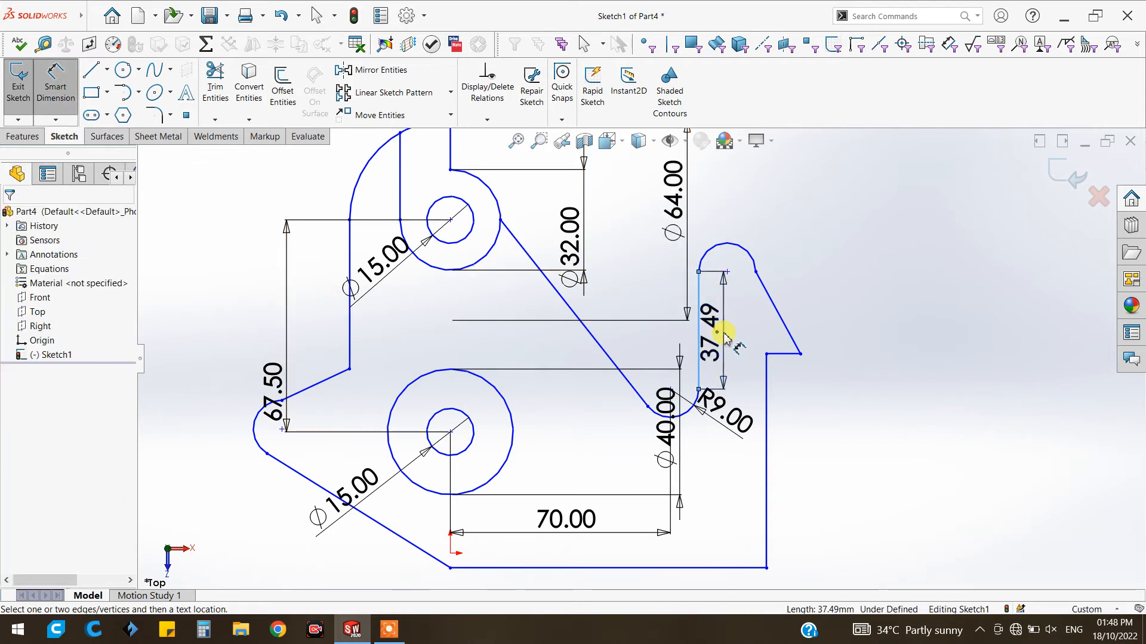
{"action": "left_click", "coordinate": [724, 337]}
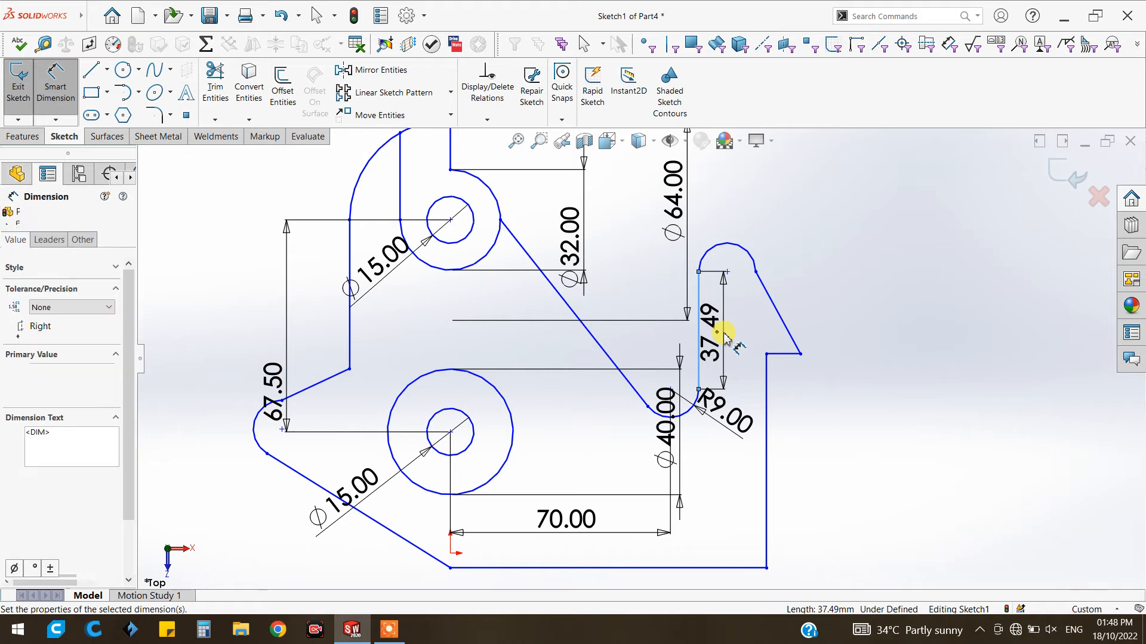
{"action": "key", "text": "Return"}
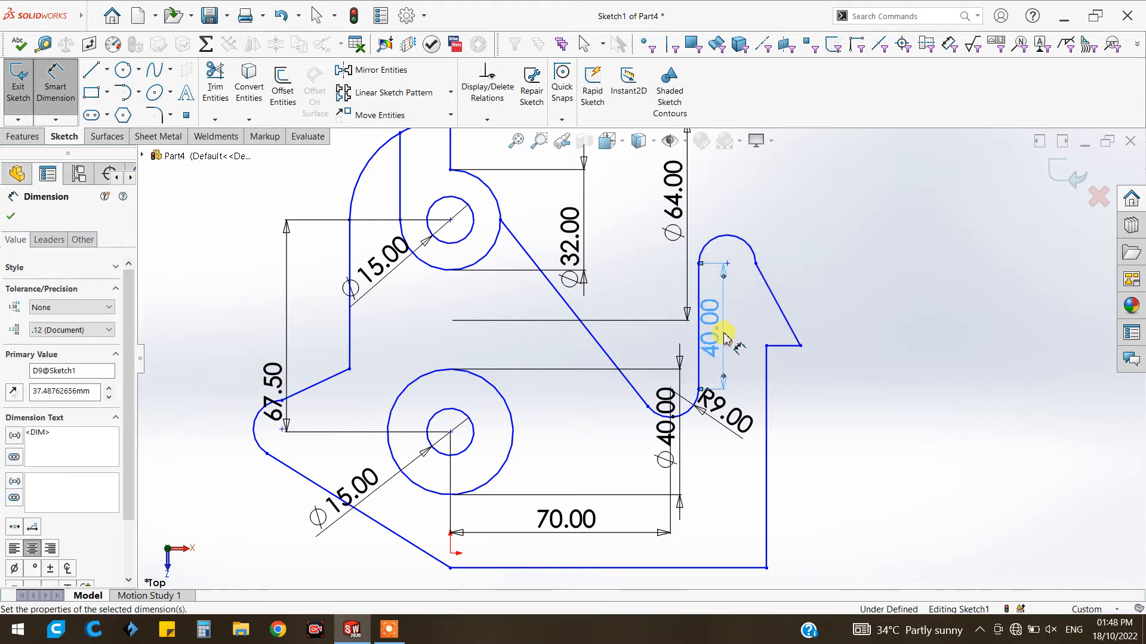
Dimension the radius of the arc above the 40 mm line as 10 mm
{"action": "left_click", "coordinate": [726, 228]}
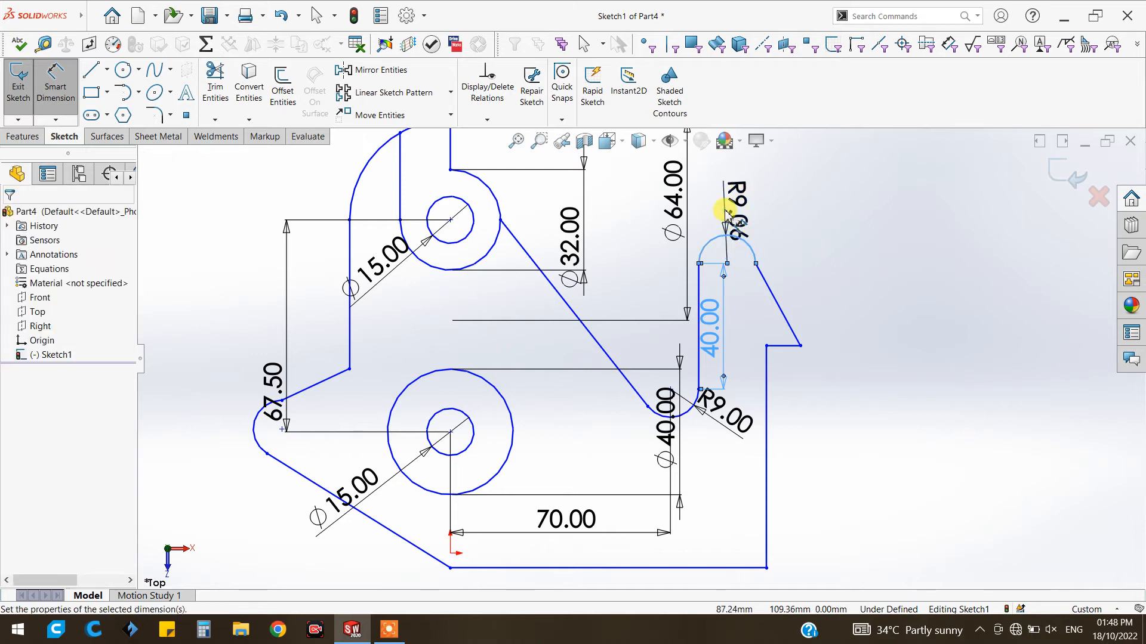
{"action": "left_click", "coordinate": [727, 214]}
{"action": "key", "text": "Return"}
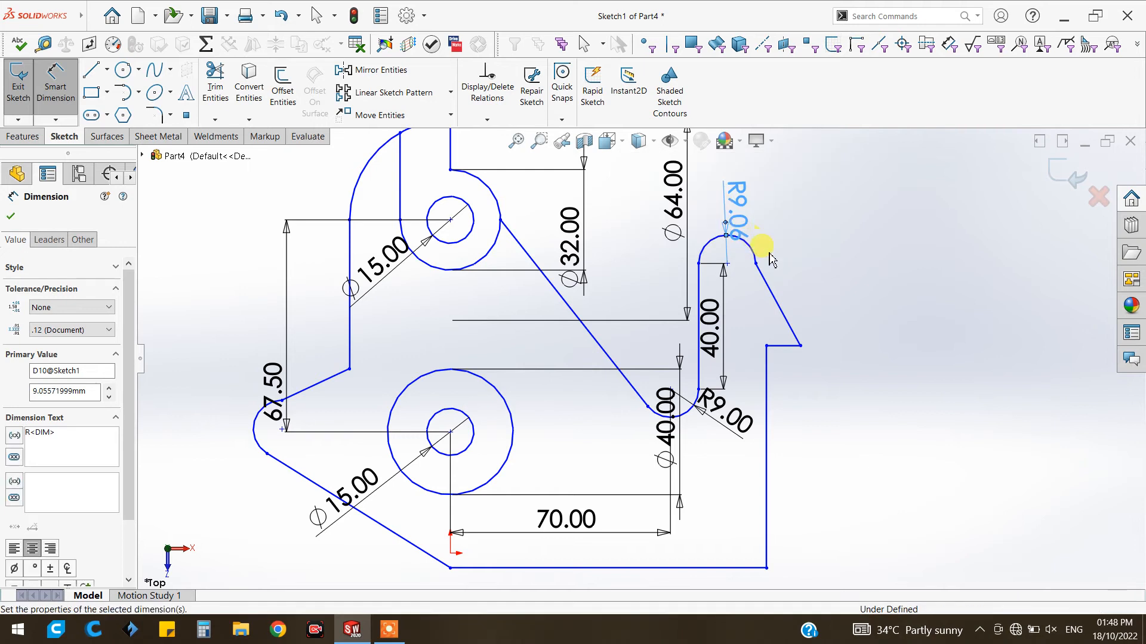
{"action": "key", "text": "Escape"}
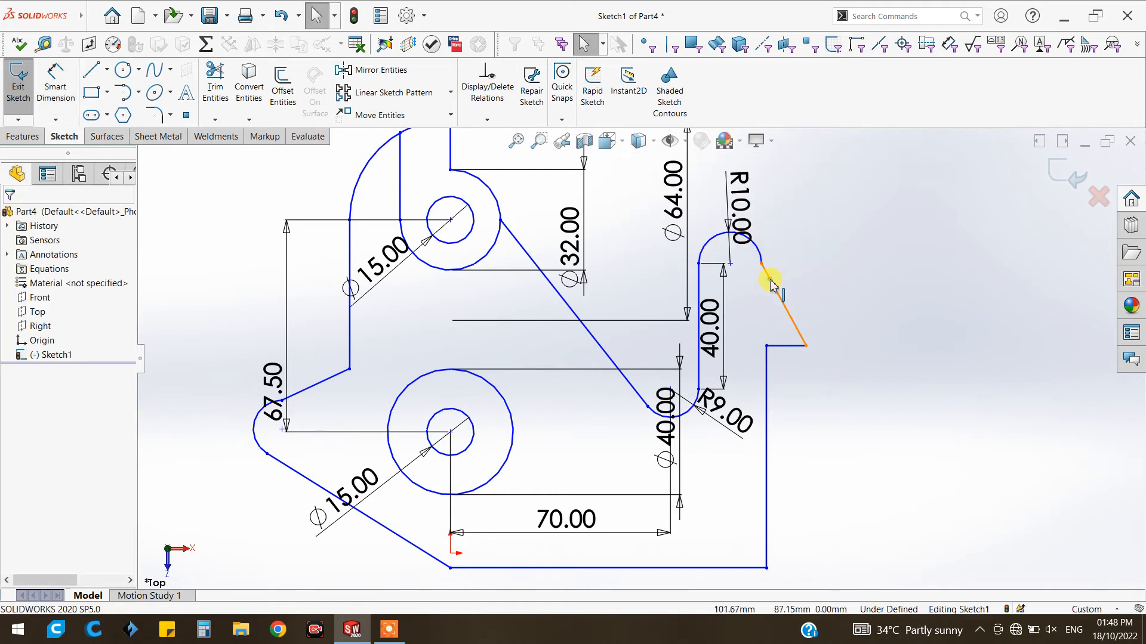
Make the right-hand slanted line tangent to the 10 mm radius arc
{"action": "left_click", "coordinate": [760, 254]}
{"action": "left_click", "coordinate": [759, 253], "text": "ctrl"}
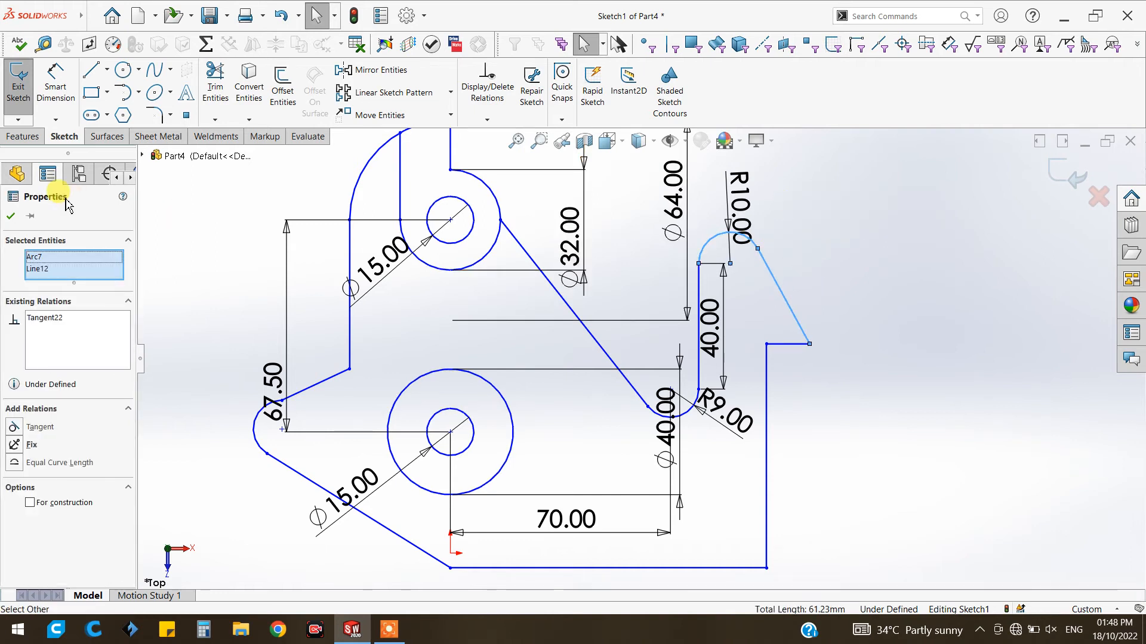
{"action": "left_click", "coordinate": [10, 216]}
Dimension the horizontal distance from the 40 mm vertical line to the slanted line's lower endpoint as 35 mm
{"action": "left_click", "coordinate": [55, 83]}
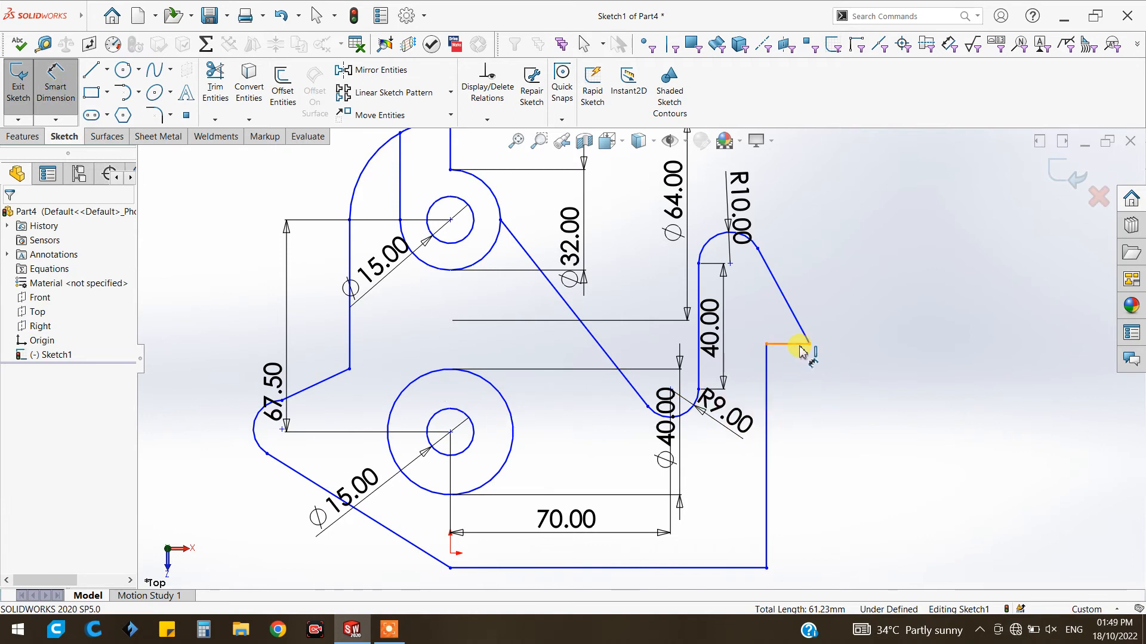
{"action": "left_click", "coordinate": [699, 363]}
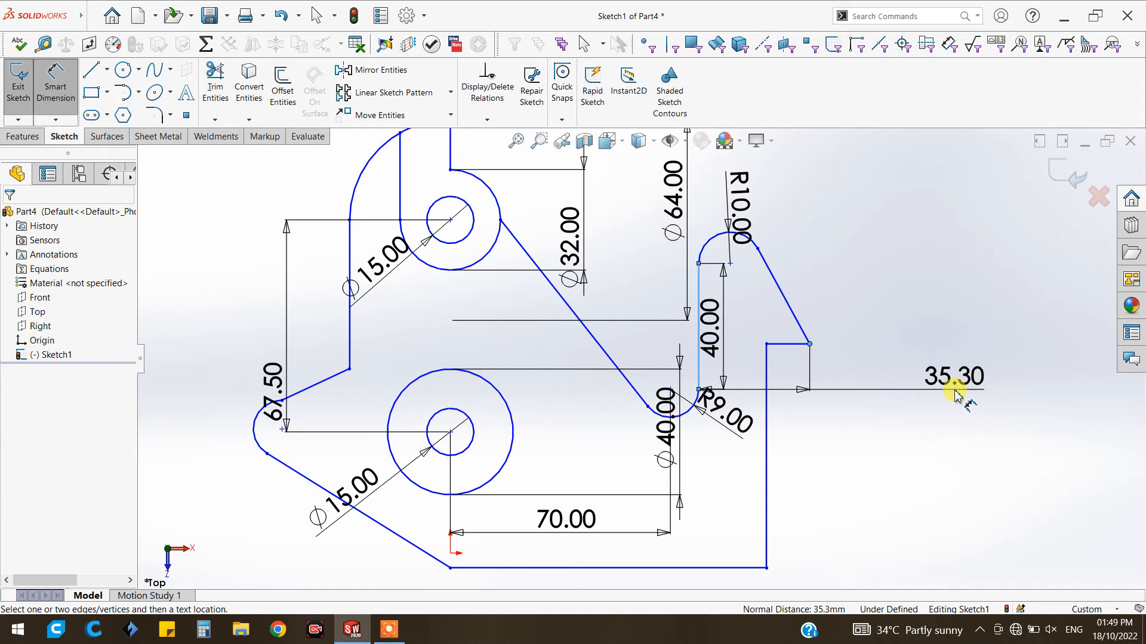
{"action": "left_click", "coordinate": [955, 394]}
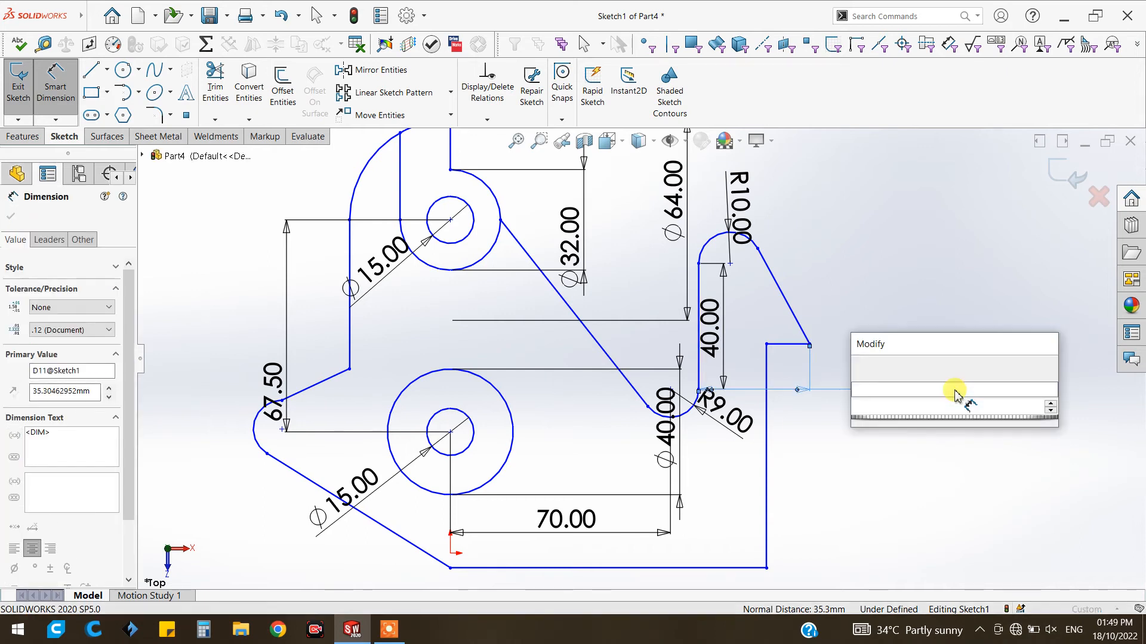
{"action": "key", "text": "Return"}
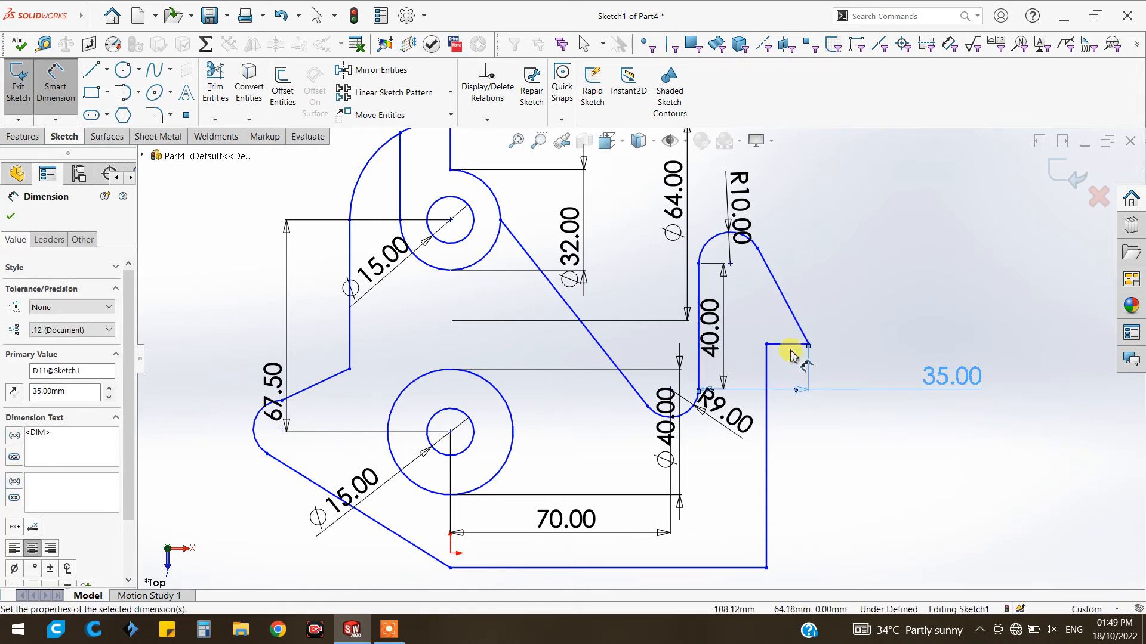
Dimension the short horizontal line at the slanted line's lower end as 10 mm
{"action": "left_click", "coordinate": [834, 315]}
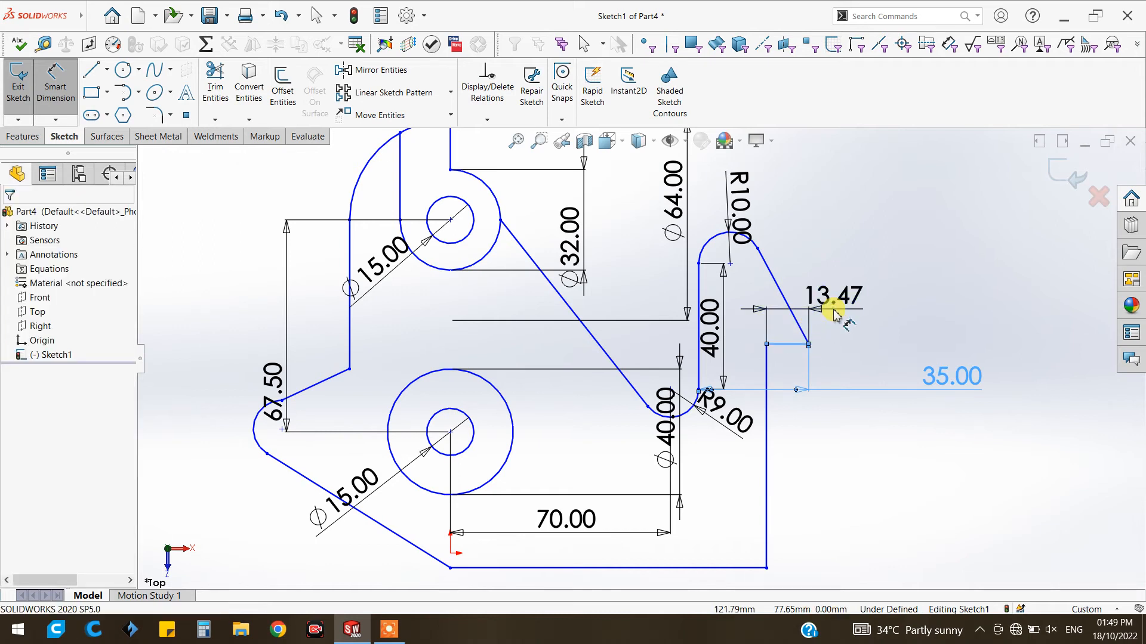
{"action": "left_click", "coordinate": [834, 313]}
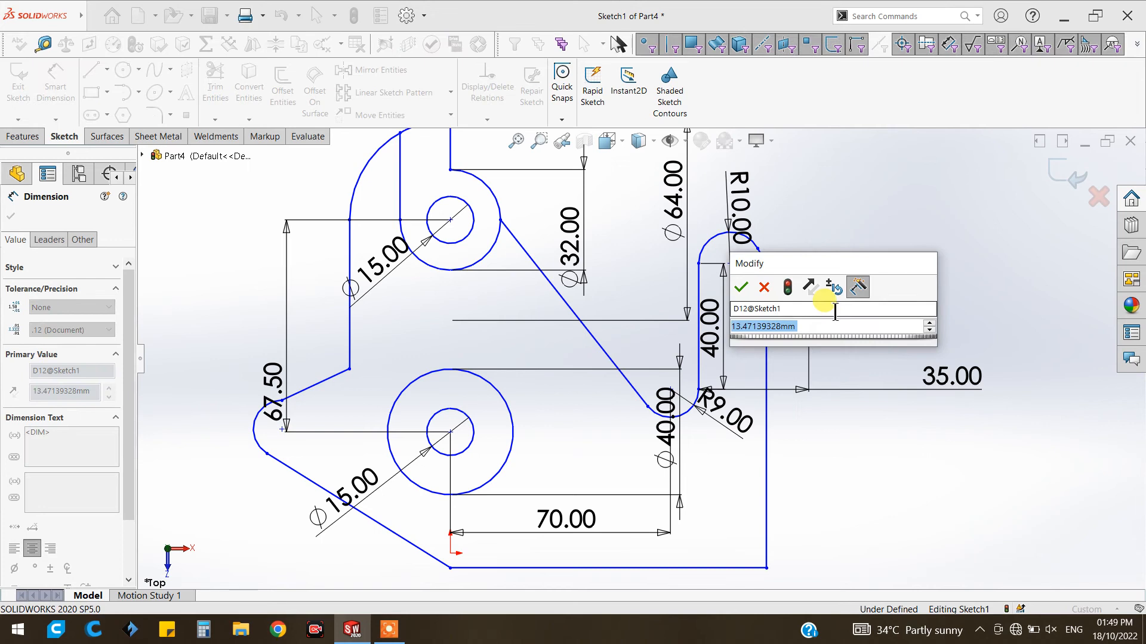
{"action": "type", "text": "10"}
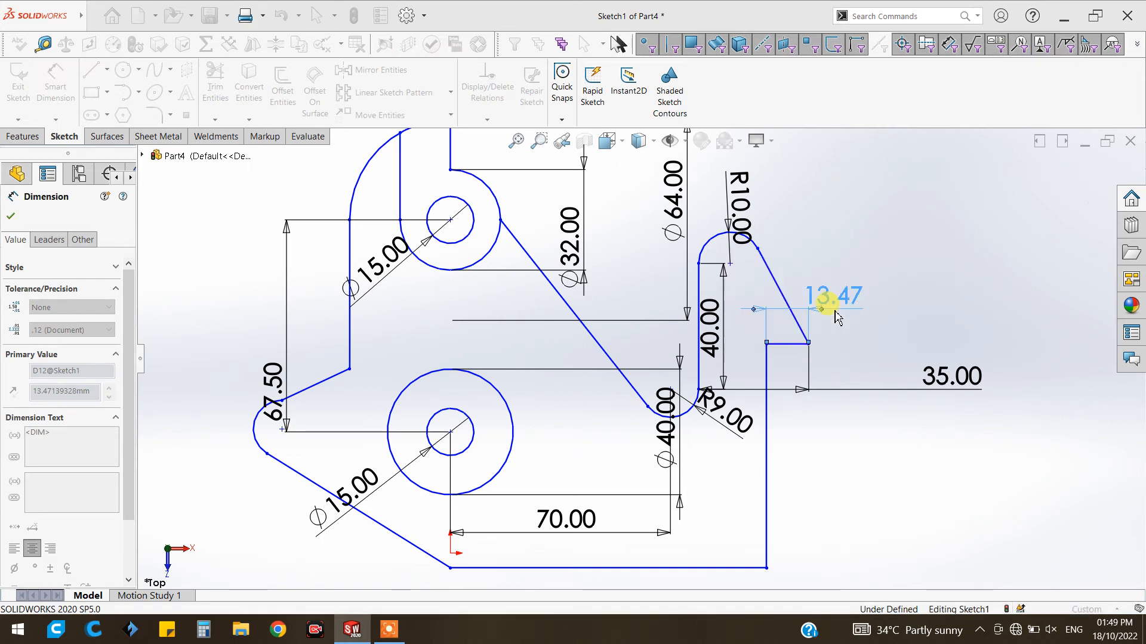
{"action": "key", "text": "Return"}
Dimension the outline's right vertical line, below the 10 mm ledge, as 70 mm
{"action": "left_click", "coordinate": [779, 486]}
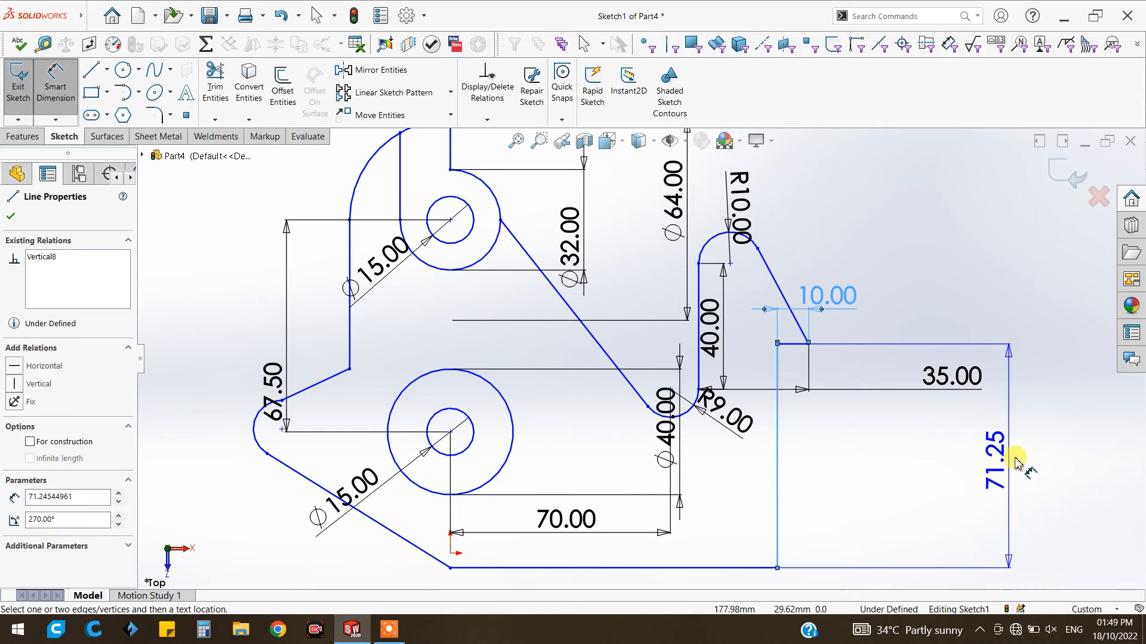
{"action": "left_click", "coordinate": [1034, 449]}
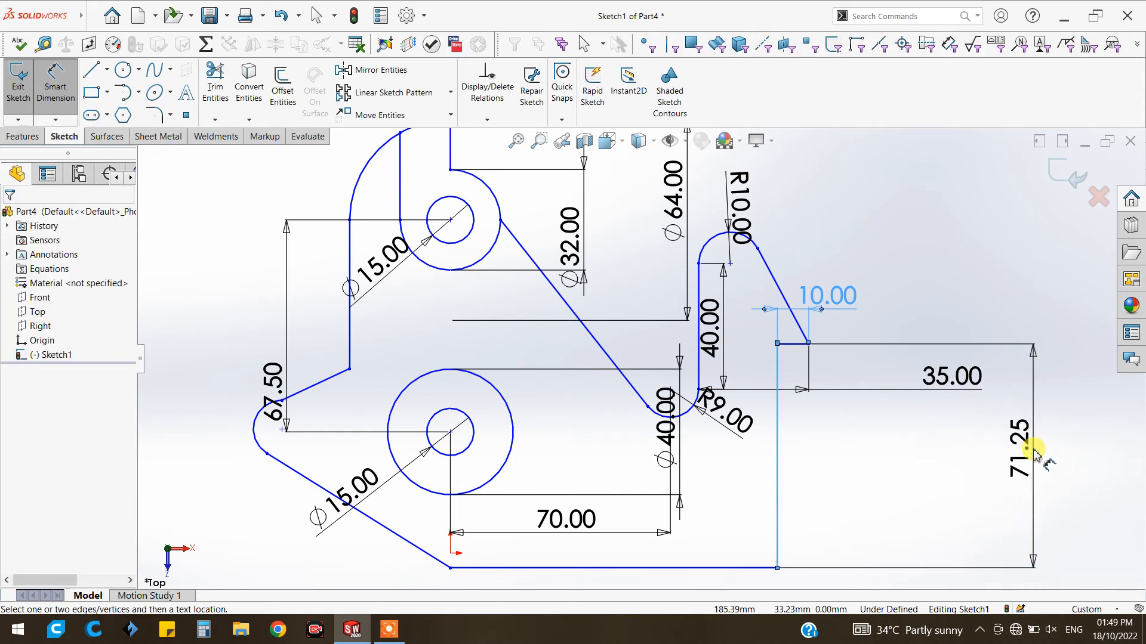
{"action": "double_click", "coordinate": [1036, 454]}
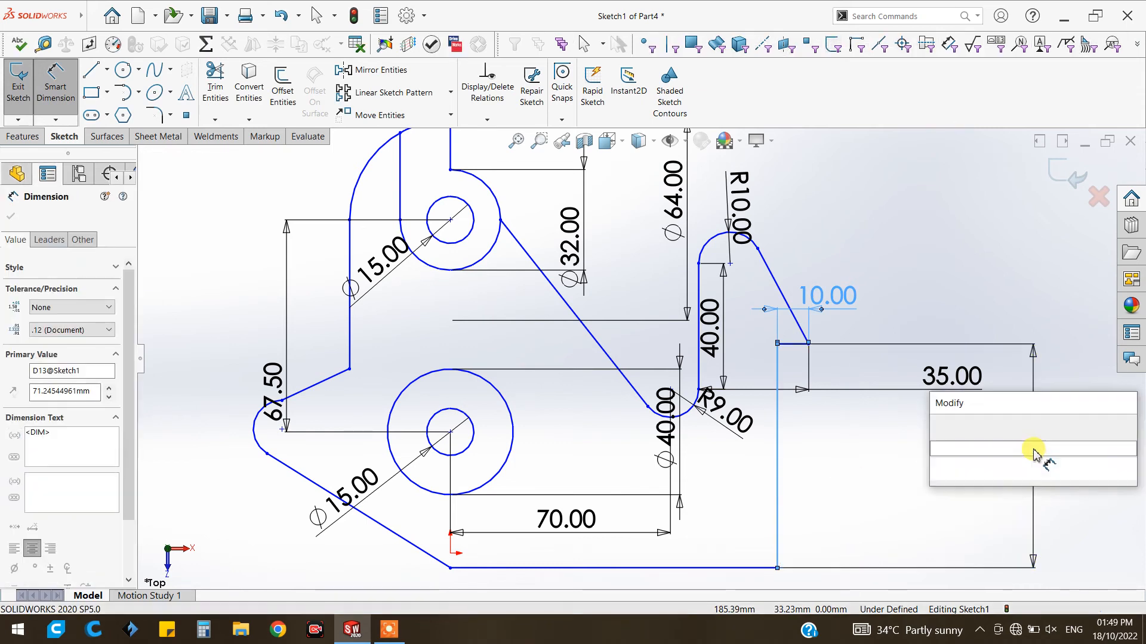
{"action": "key", "text": "Return"}
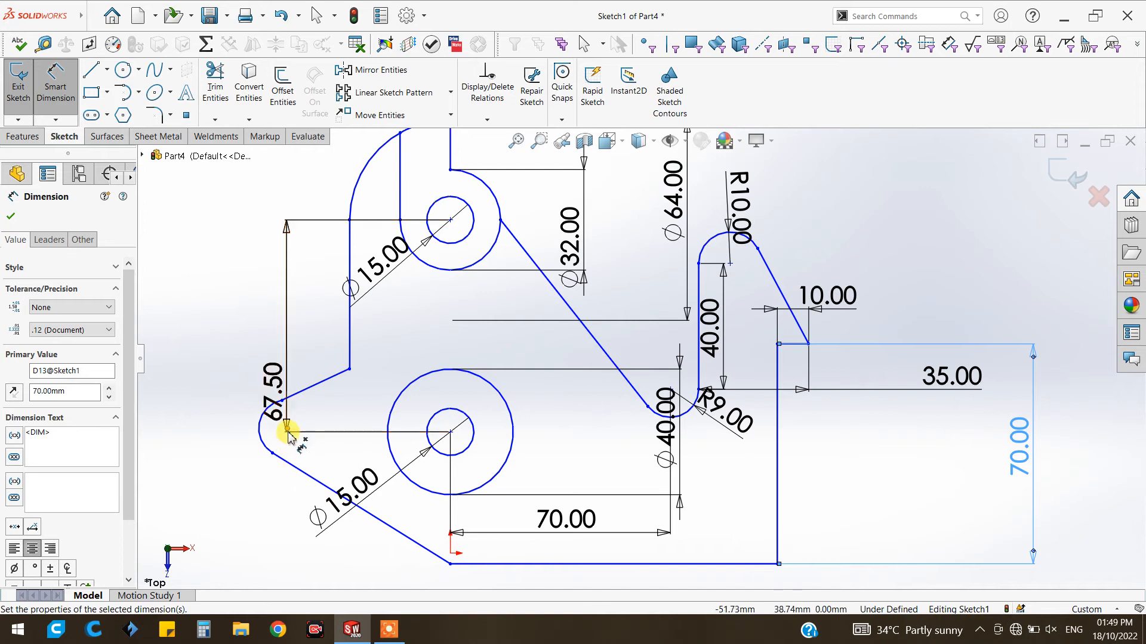
Dimension the distance from the lower circles' centre to the left arc's centre as 50 mm, and move the 67.50 mm dimension outward from the profile
{"action": "left_click", "coordinate": [450, 431]}
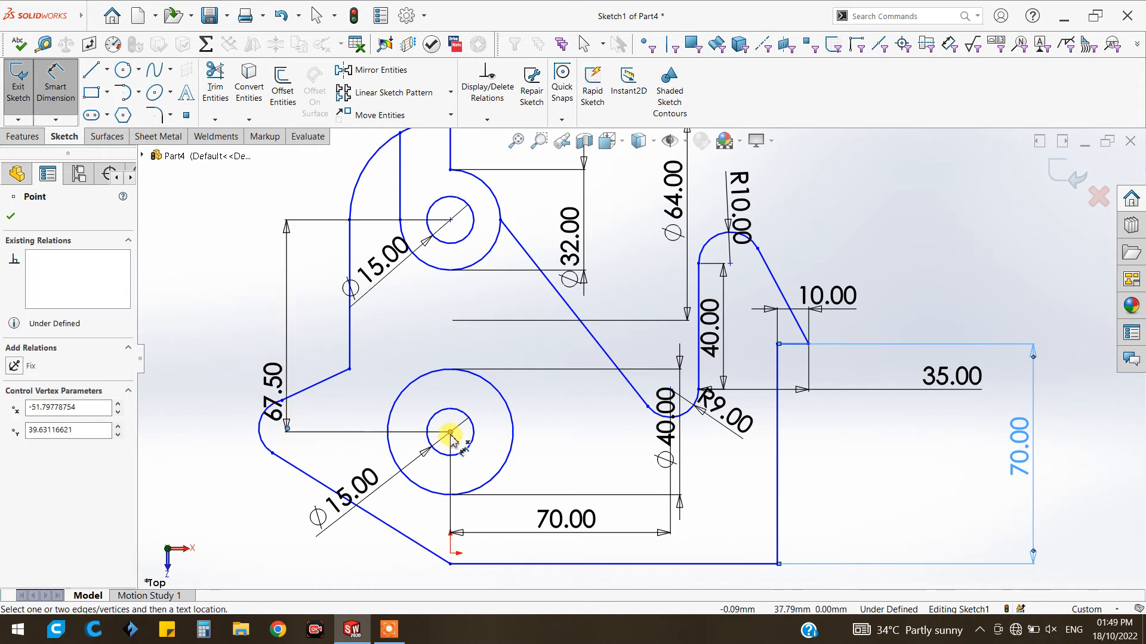
{"action": "left_click", "coordinate": [286, 429]}
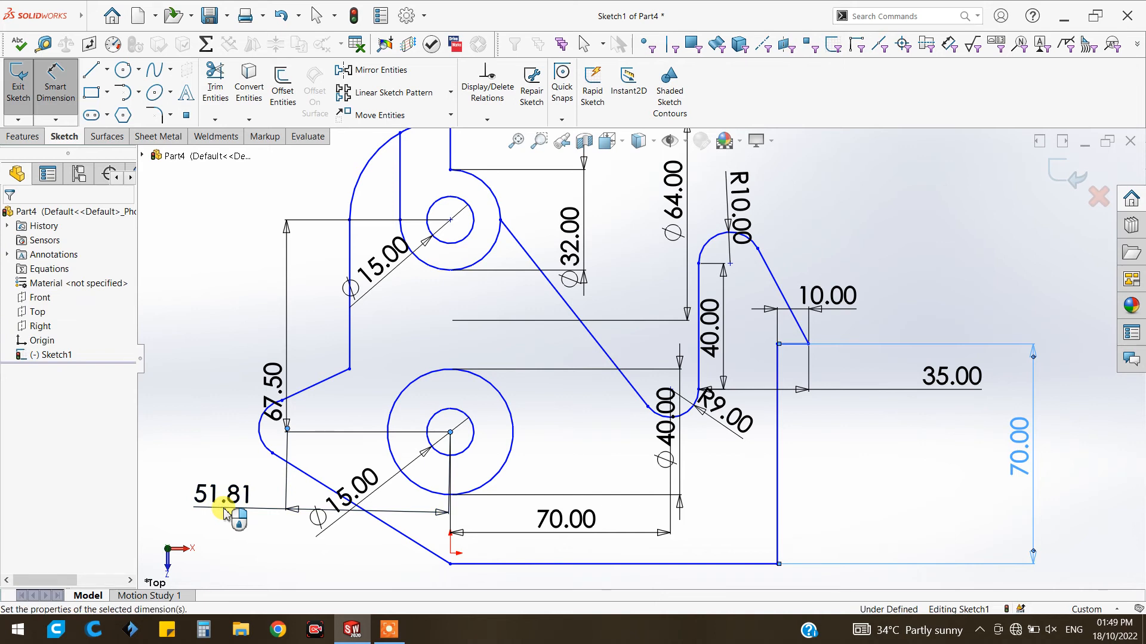
{"action": "left_click", "coordinate": [226, 513]}
{"action": "type", "text": "50"}
{"action": "key", "text": "Return"}
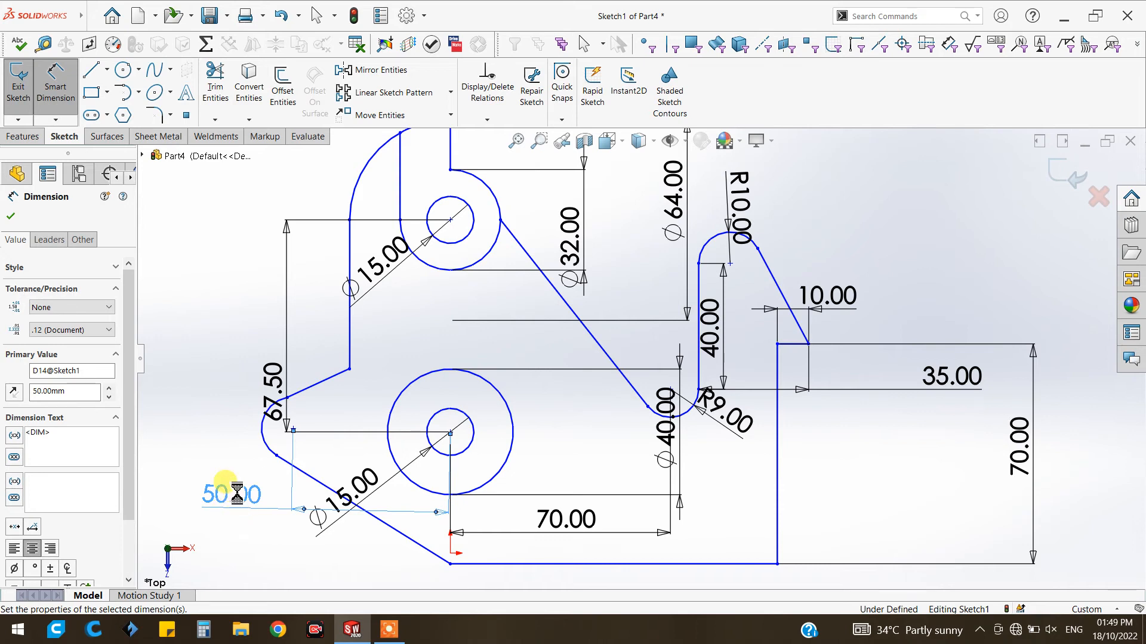
{"action": "key", "text": "Escape"}
{"action": "left_click_drag", "start_coordinate": [270, 407], "coordinate": [239, 346]}
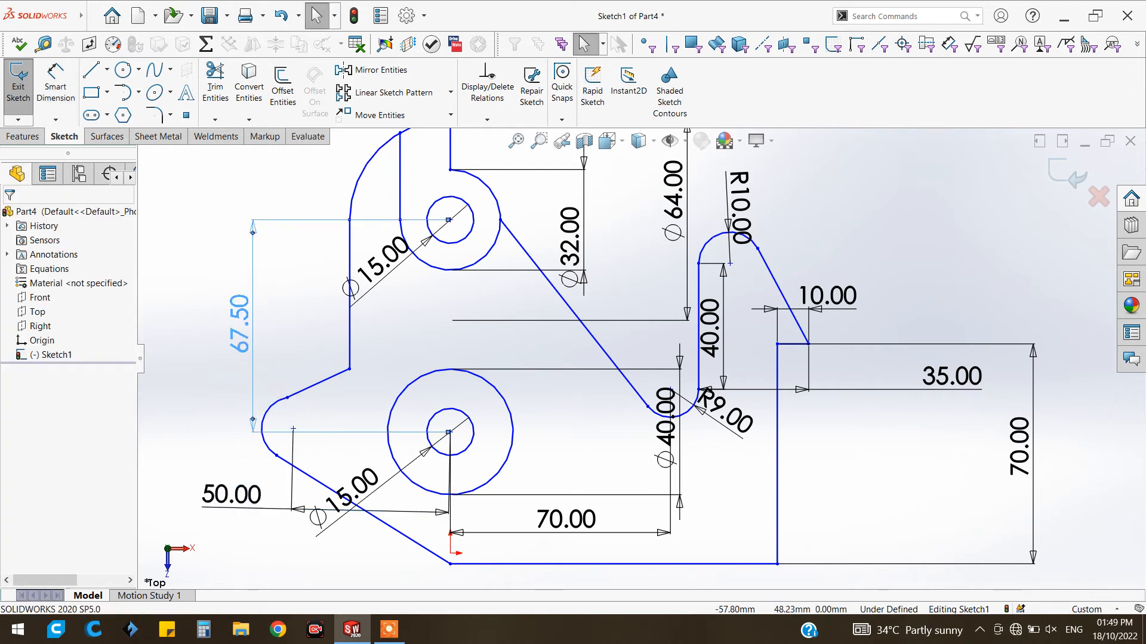
{"action": "left_click", "coordinate": [412, 266]}
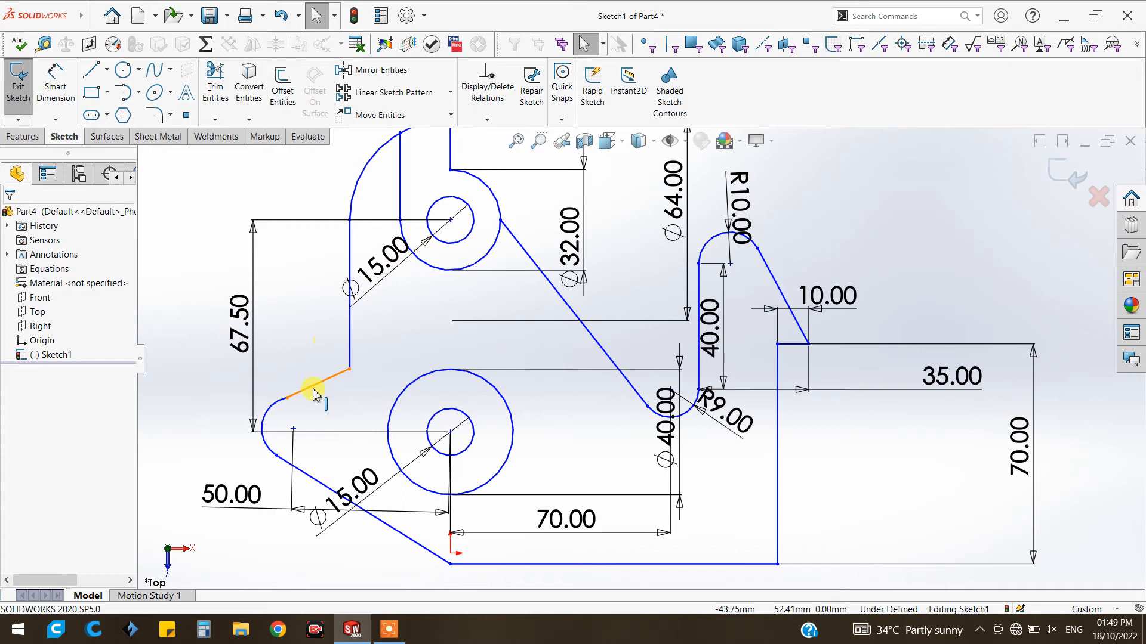
Add a tangent relation between the left arc and the short slanted line above it
{"action": "left_click", "coordinate": [287, 404]}
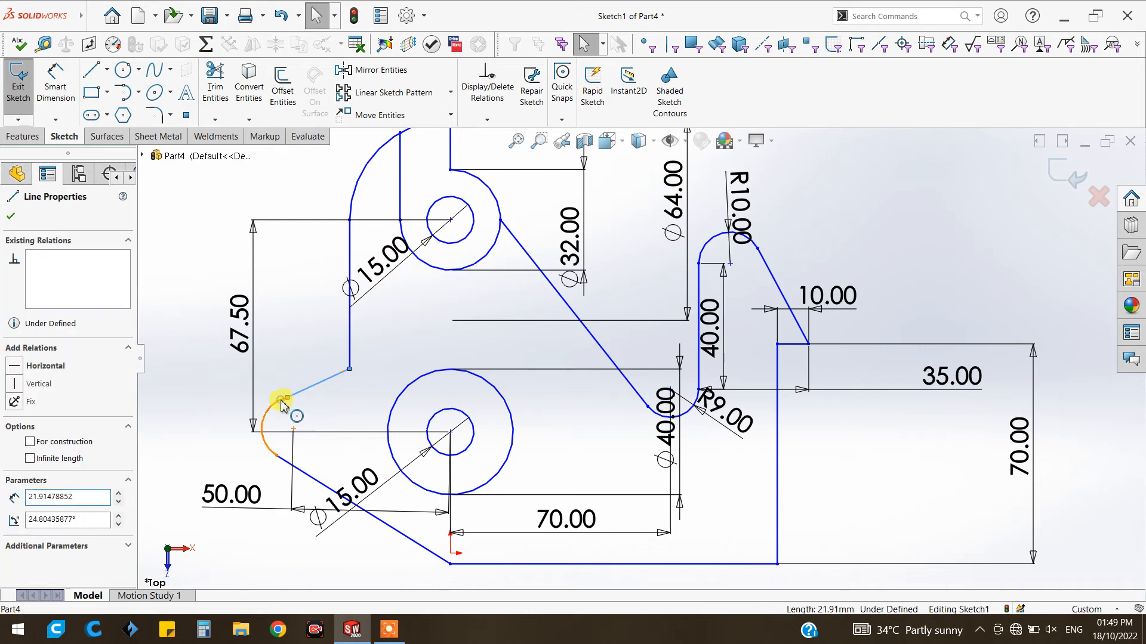
{"action": "left_click", "coordinate": [282, 403]}
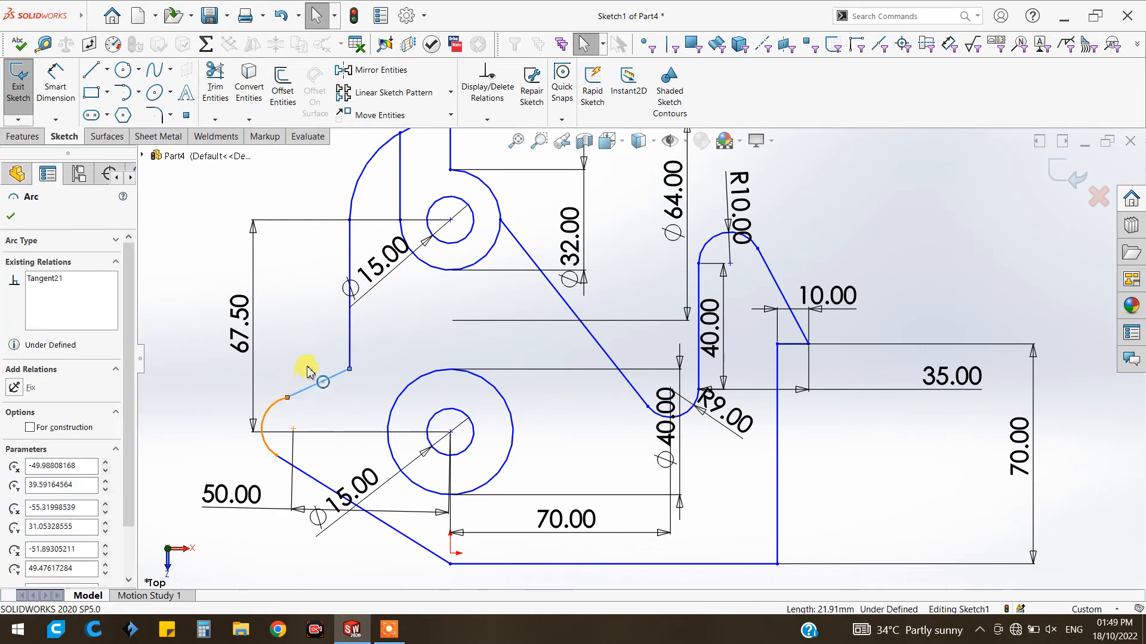
{"action": "left_click", "coordinate": [309, 388], "text": "ctrl"}
{"action": "left_click", "coordinate": [315, 348]}
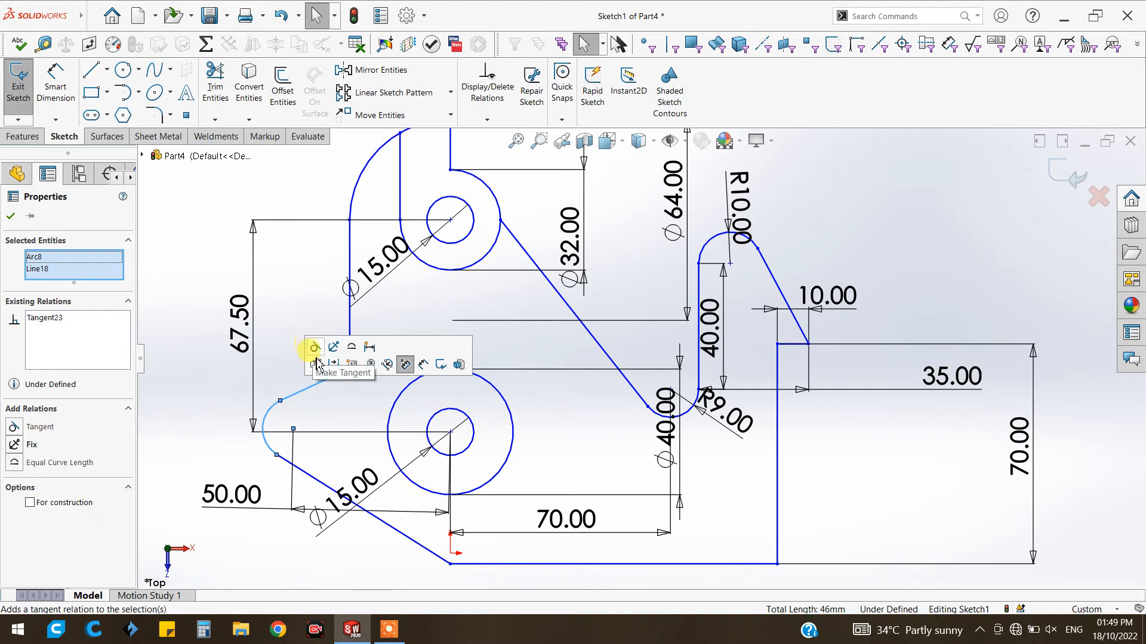
{"action": "left_click", "coordinate": [11, 216]}
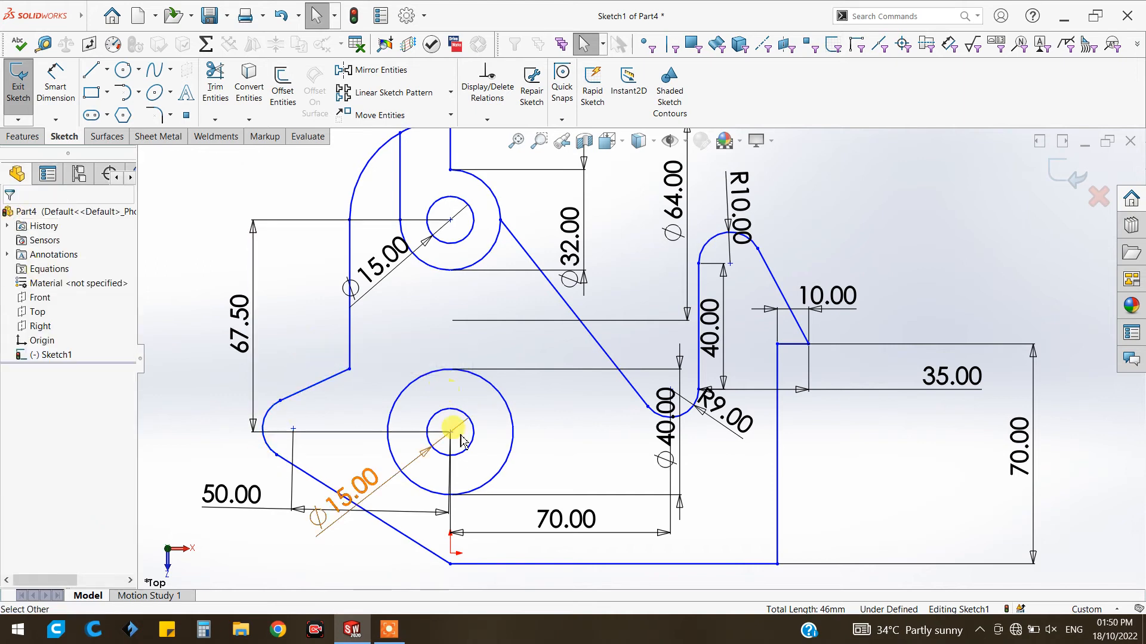
Add a horizontal relation between the left arc's centre and the lower circles' centre
{"action": "scroll", "coordinate": [453, 525], "scroll_direction": "down", "scroll_amount": 3}
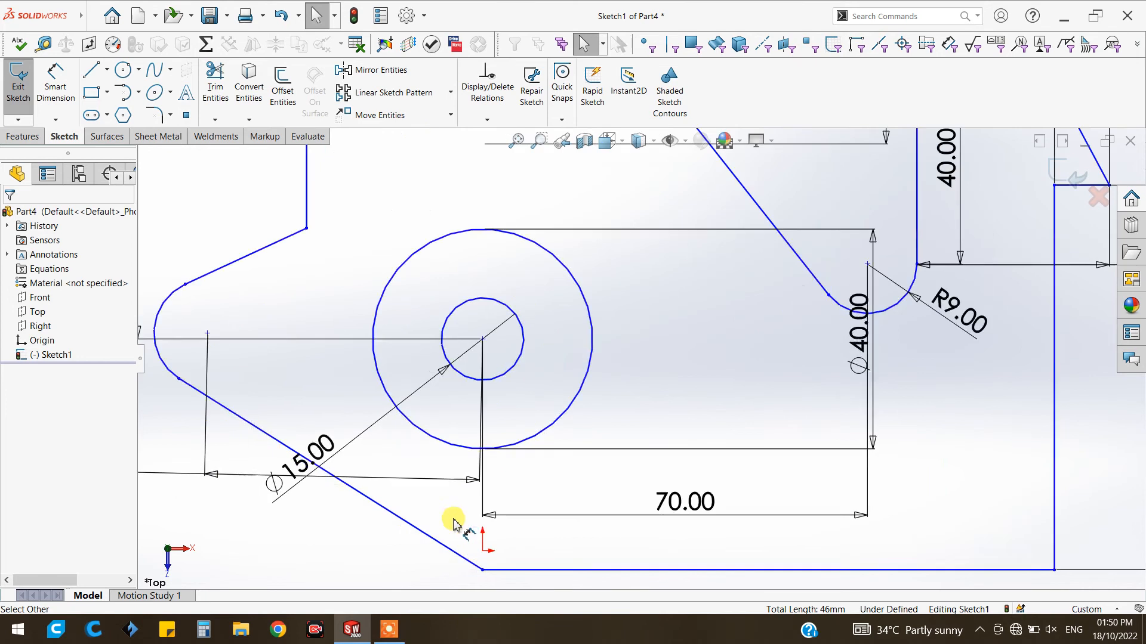
{"action": "scroll", "coordinate": [453, 477], "scroll_direction": "up", "scroll_amount": 4}
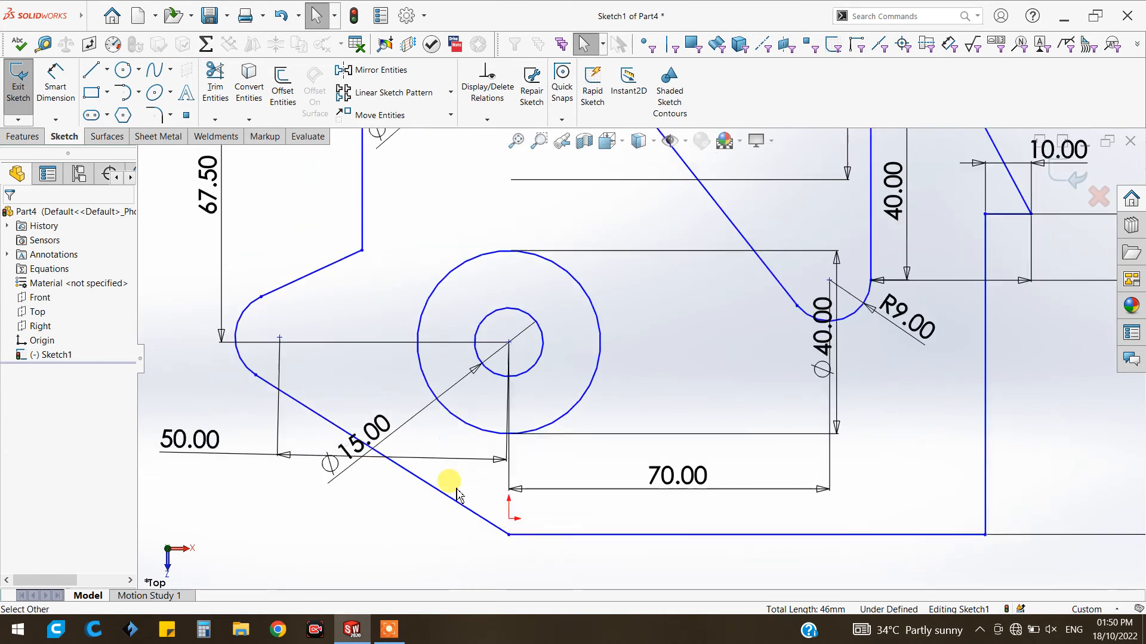
{"action": "left_click", "coordinate": [340, 342]}
{"action": "left_click", "coordinate": [528, 346]}
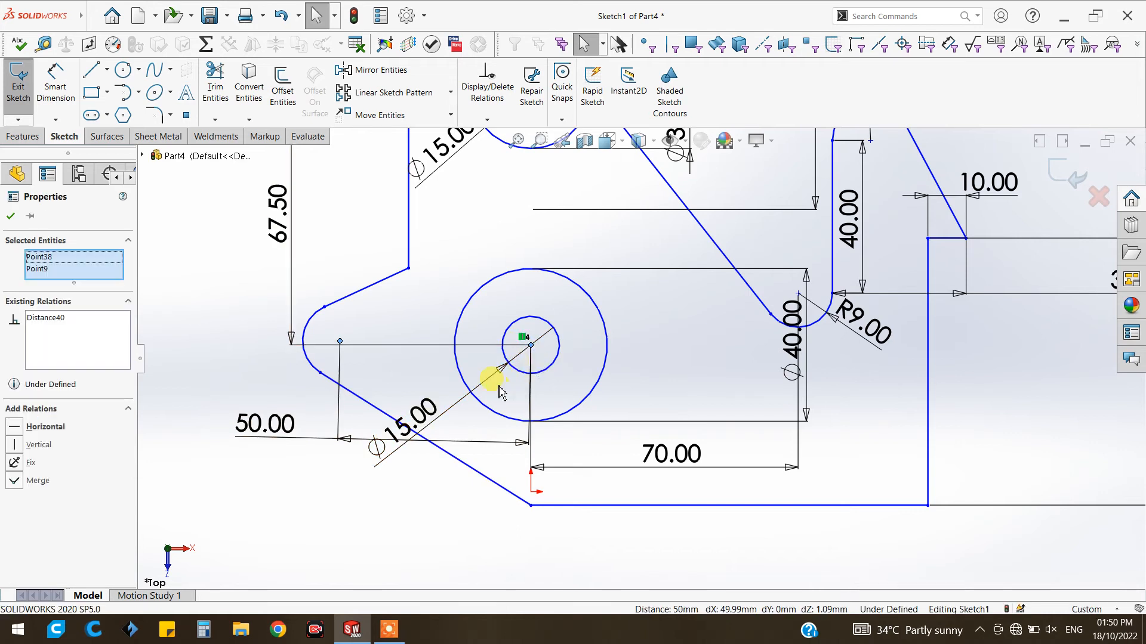
{"action": "left_click", "coordinate": [504, 358]}
{"action": "left_click", "coordinate": [562, 294]}
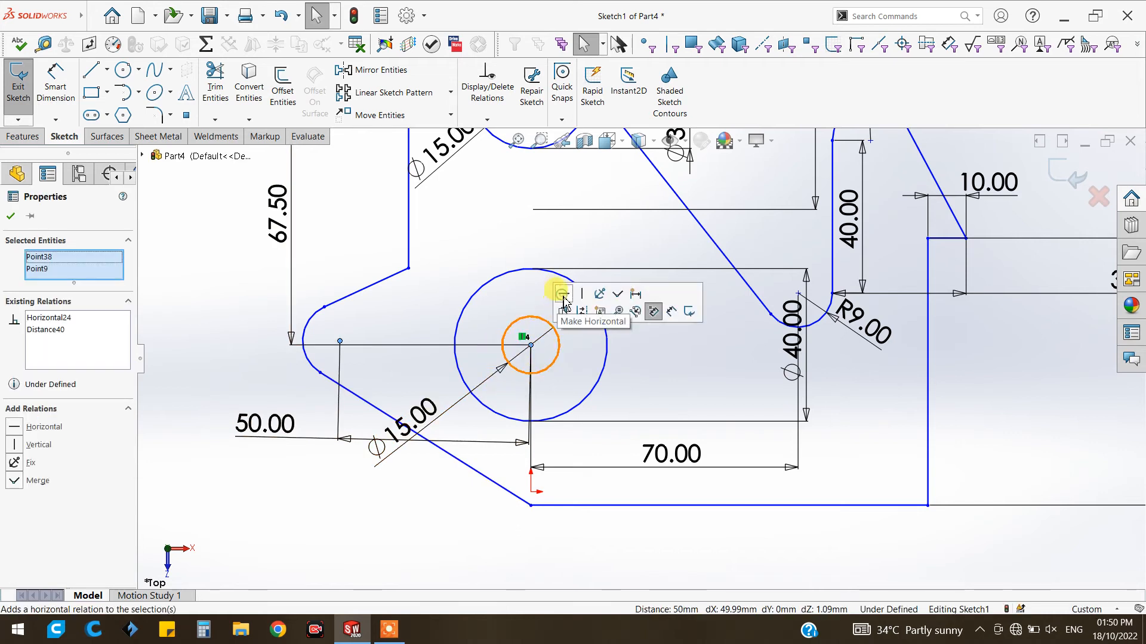
{"action": "left_click", "coordinate": [10, 217]}
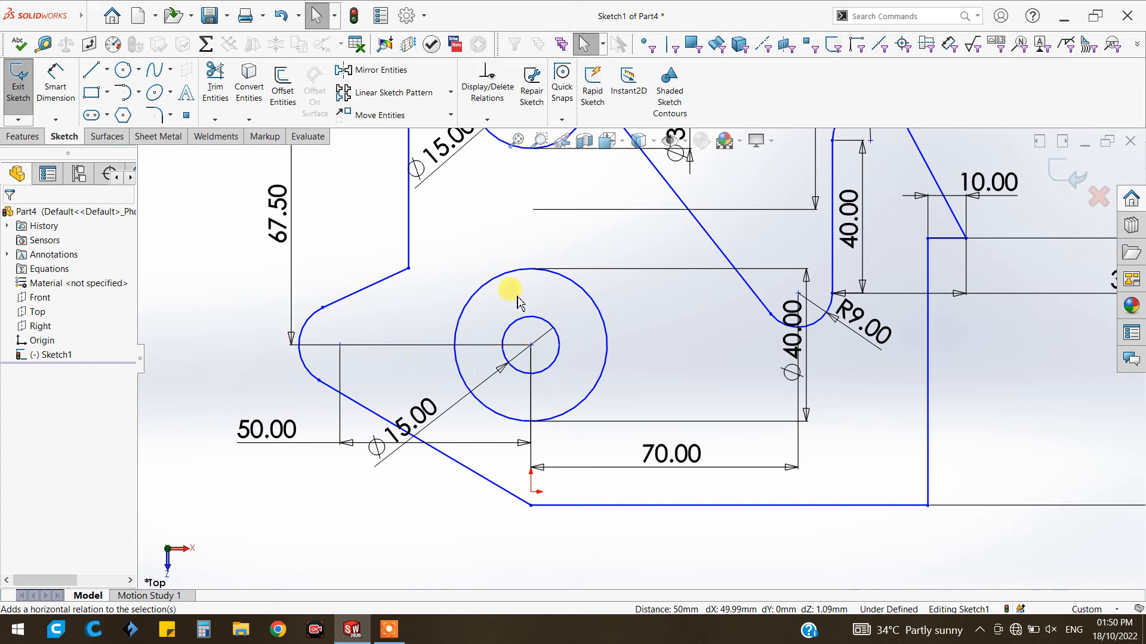
Draw a tangent arc of about 9.9 mm radius from the left vertical line's lower end to the lower 40 mm circle
{"action": "scroll", "coordinate": [545, 304], "scroll_direction": "up", "scroll_amount": 4}
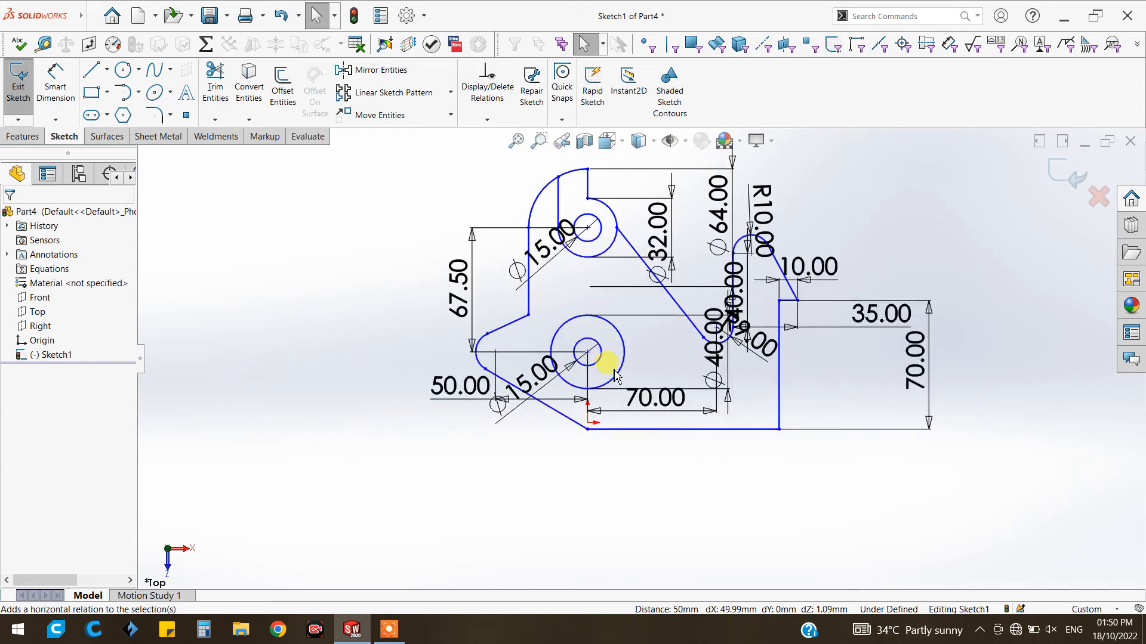
{"action": "scroll", "coordinate": [548, 339], "scroll_direction": "down", "scroll_amount": 3}
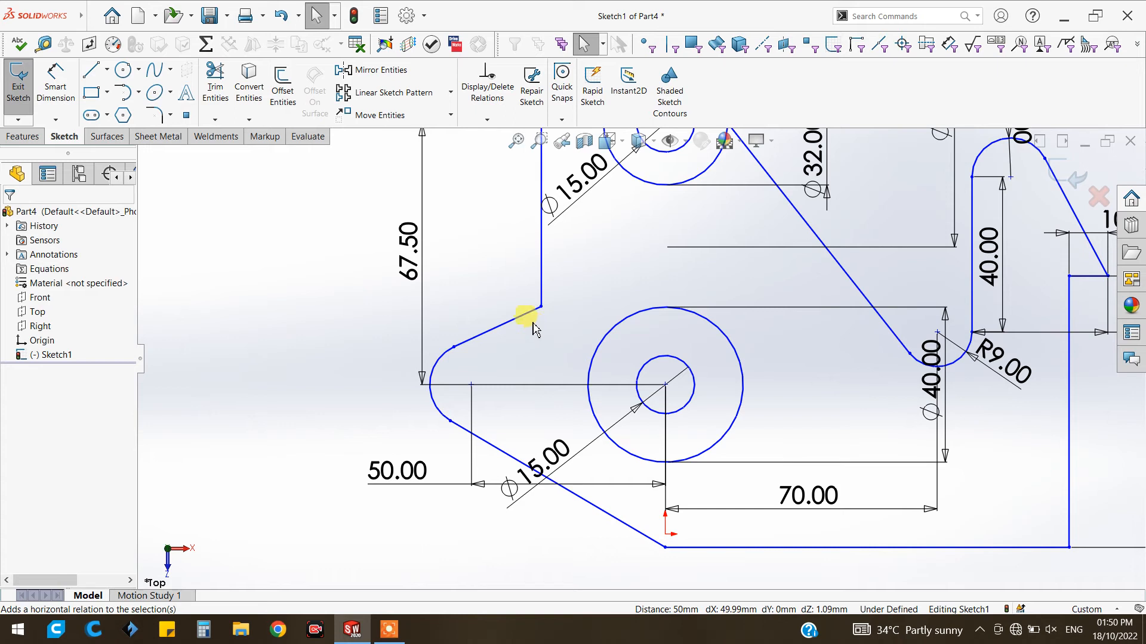
{"action": "left_click", "coordinate": [125, 94]}
{"action": "left_click", "coordinate": [541, 307]}
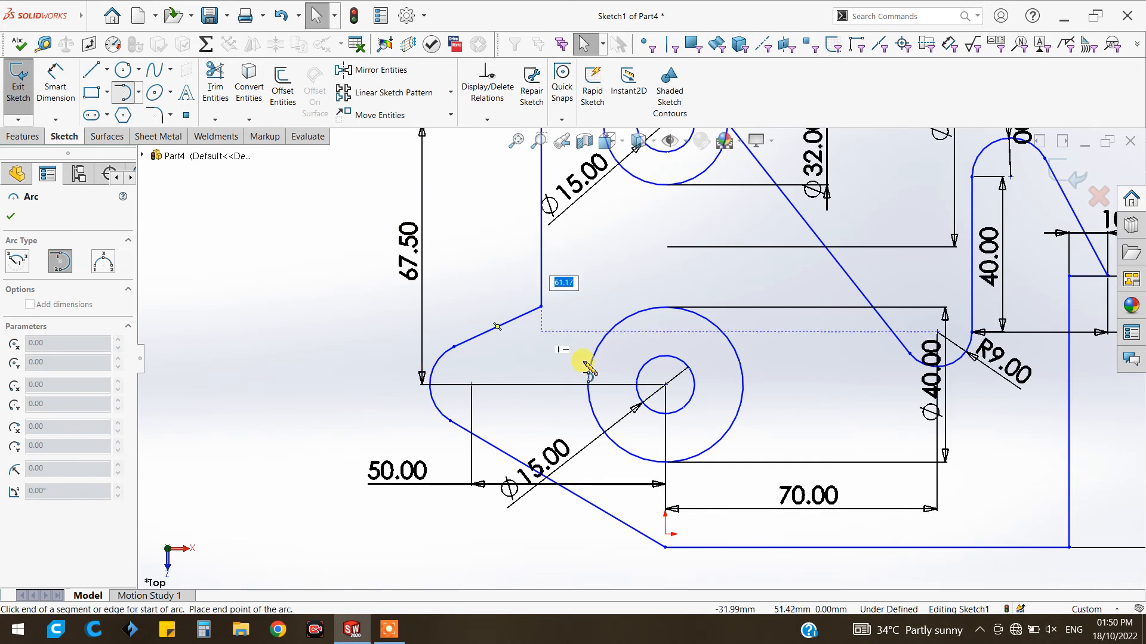
{"action": "left_click", "coordinate": [609, 331]}
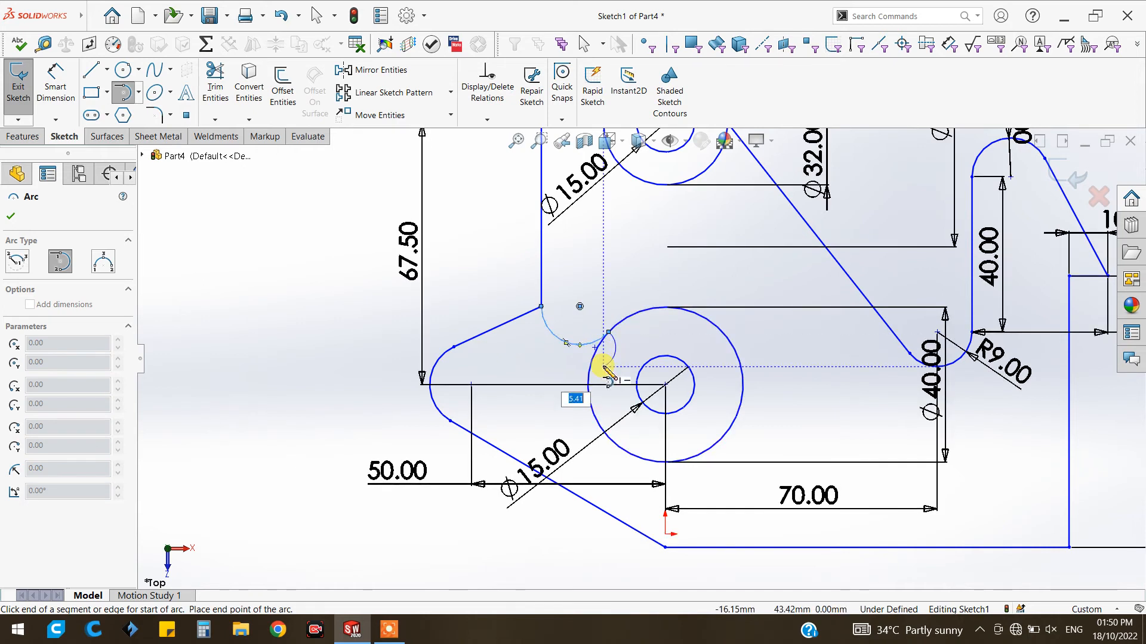
{"action": "key", "text": "Escape"}
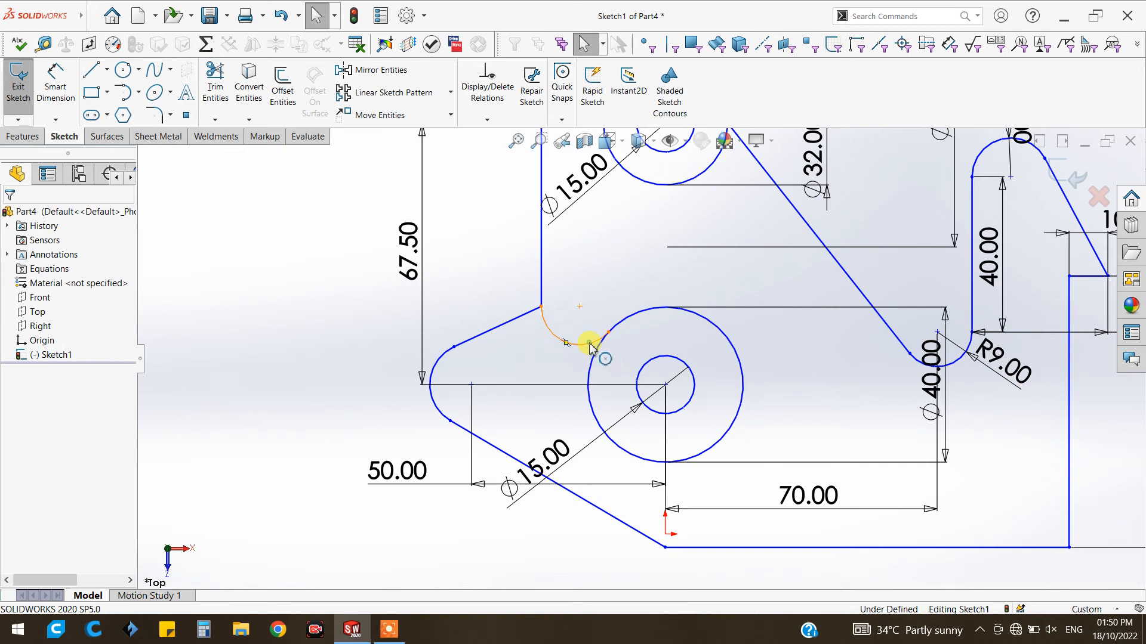
Add a tangent relation between the new small arc and the lower 40 mm circle
{"action": "left_click", "coordinate": [591, 346]}
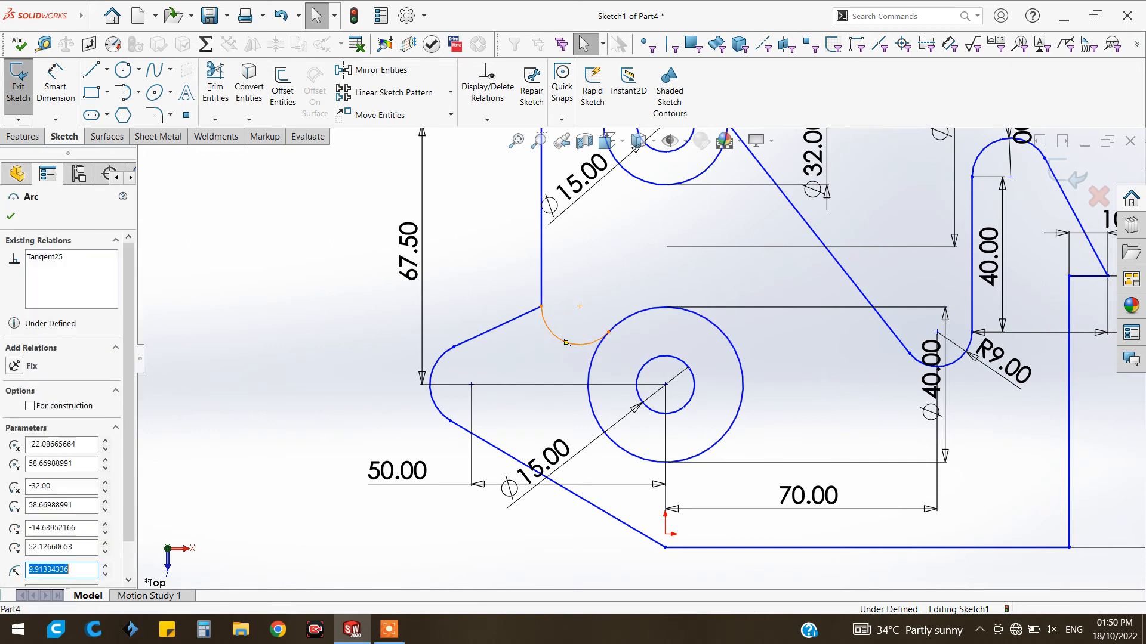
{"action": "left_click", "coordinate": [624, 328], "text": "ctrl"}
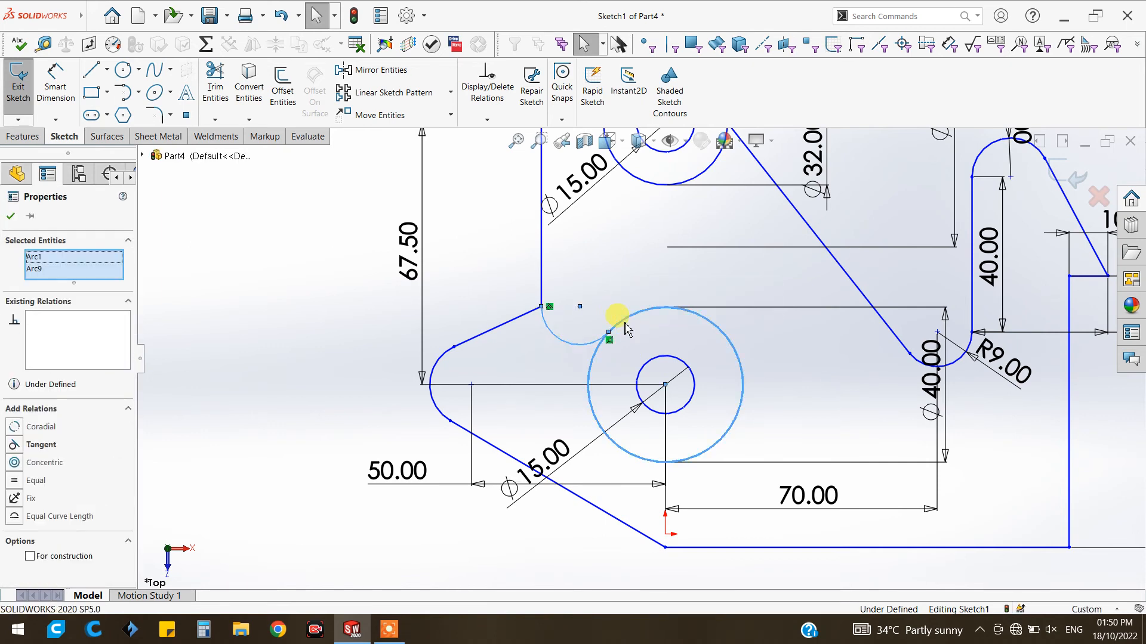
{"action": "left_click", "coordinate": [674, 277]}
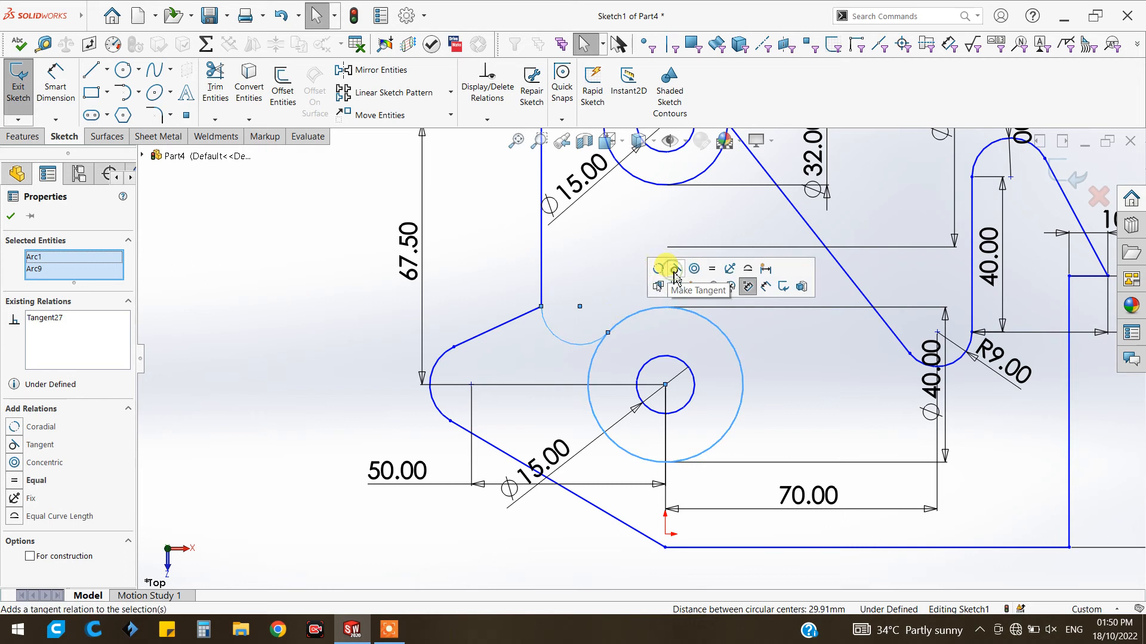
{"action": "left_click", "coordinate": [574, 389]}
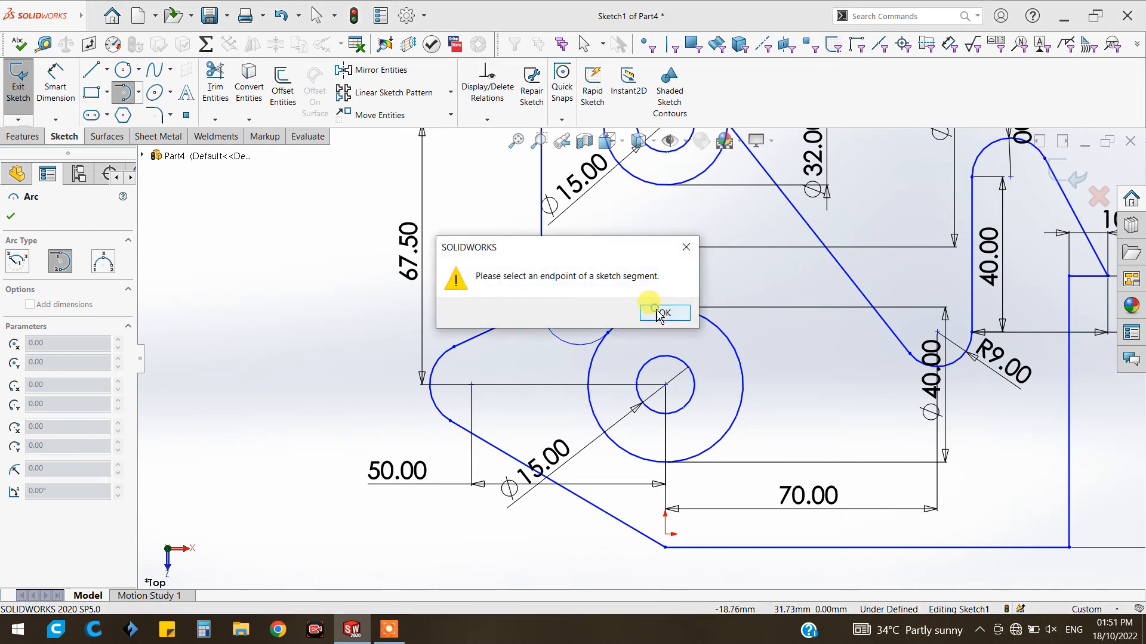
{"action": "left_click", "coordinate": [659, 314]}
{"action": "left_click", "coordinate": [538, 475]}
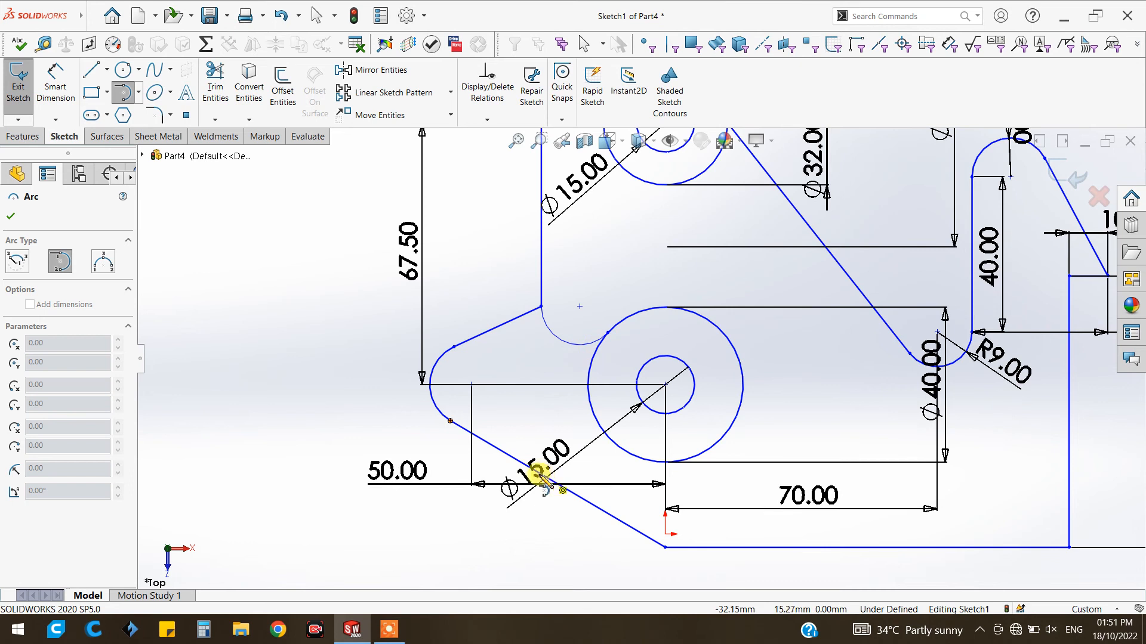
{"action": "left_click", "coordinate": [532, 411]}
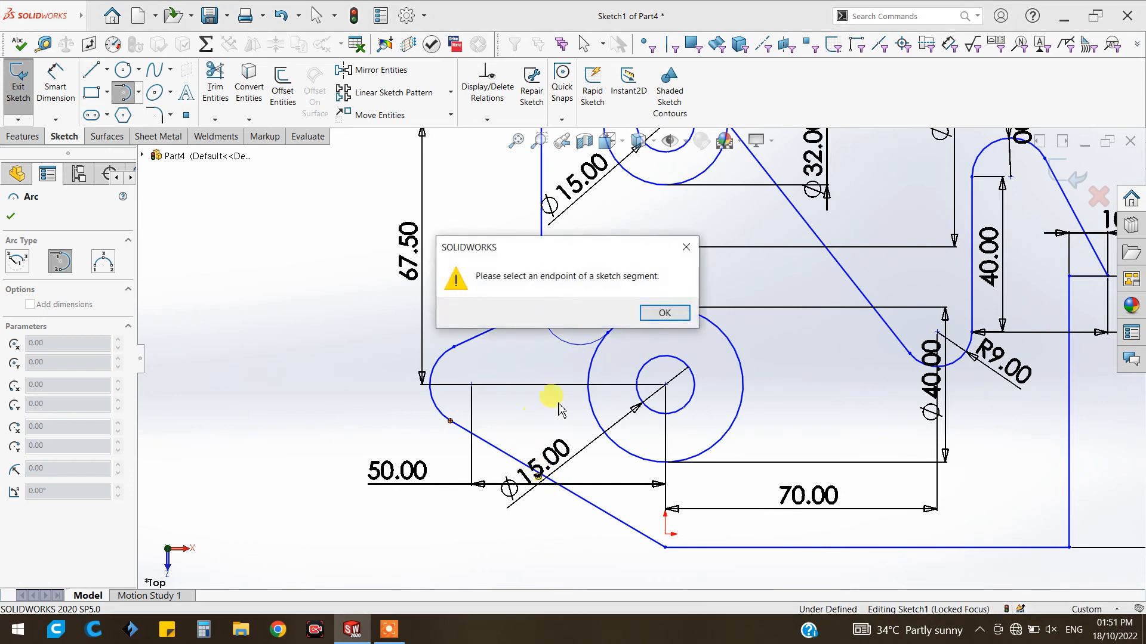
{"action": "left_click", "coordinate": [659, 312]}
{"action": "left_click", "coordinate": [636, 359]}
{"action": "scroll", "coordinate": [637, 361], "scroll_direction": "down", "scroll_amount": 2}
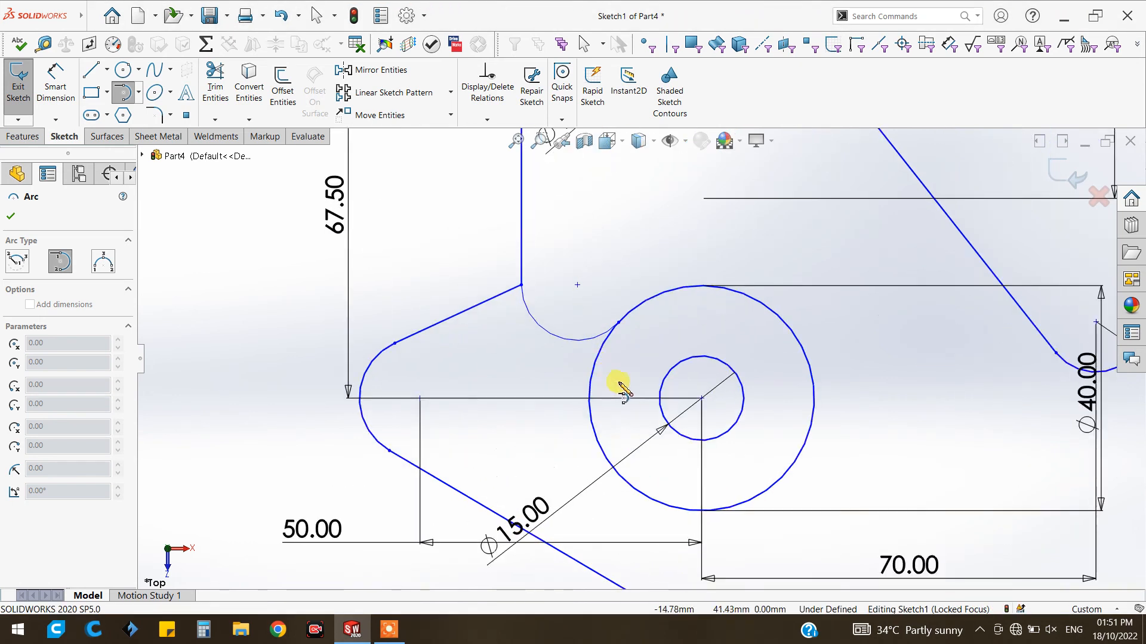
{"action": "scroll", "coordinate": [623, 389], "scroll_direction": "up", "scroll_amount": 2}
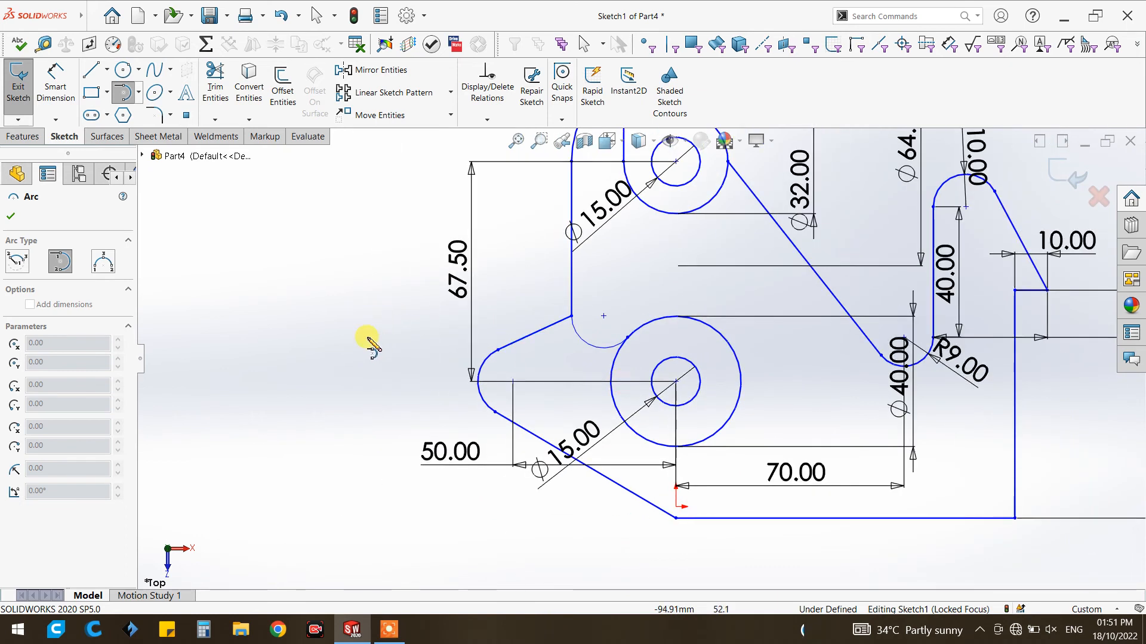
Draw a line from the lower-right side of the 40 mm circle to the outline's bottom-left corner and make it tangent to the circle
{"action": "left_click", "coordinate": [90, 70]}
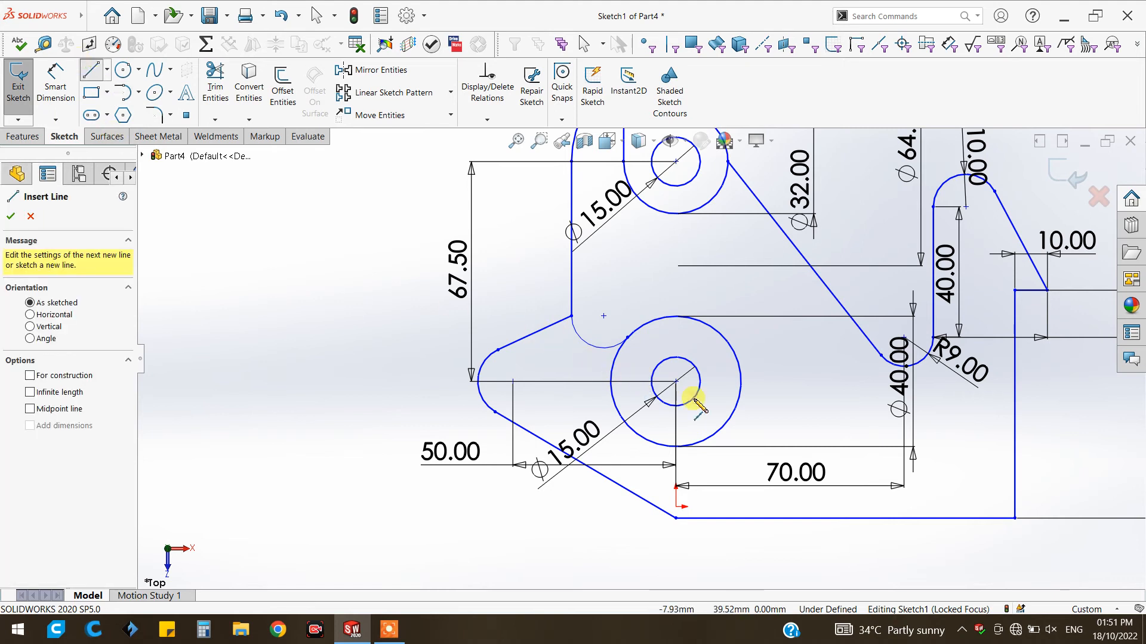
{"action": "left_click", "coordinate": [735, 412]}
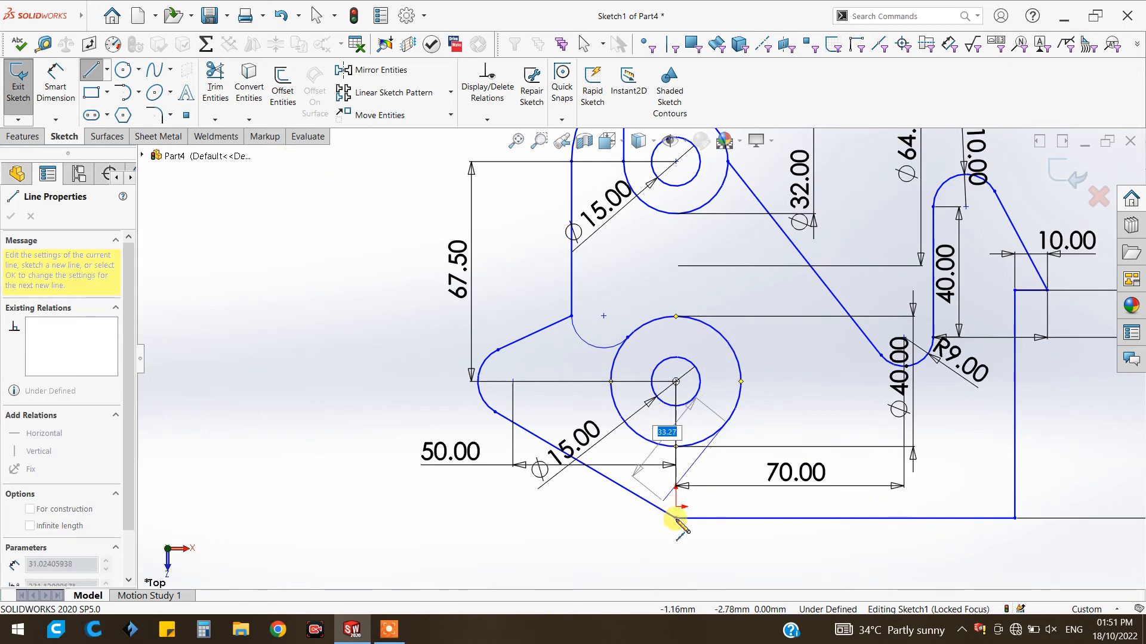
{"action": "left_click", "coordinate": [676, 518]}
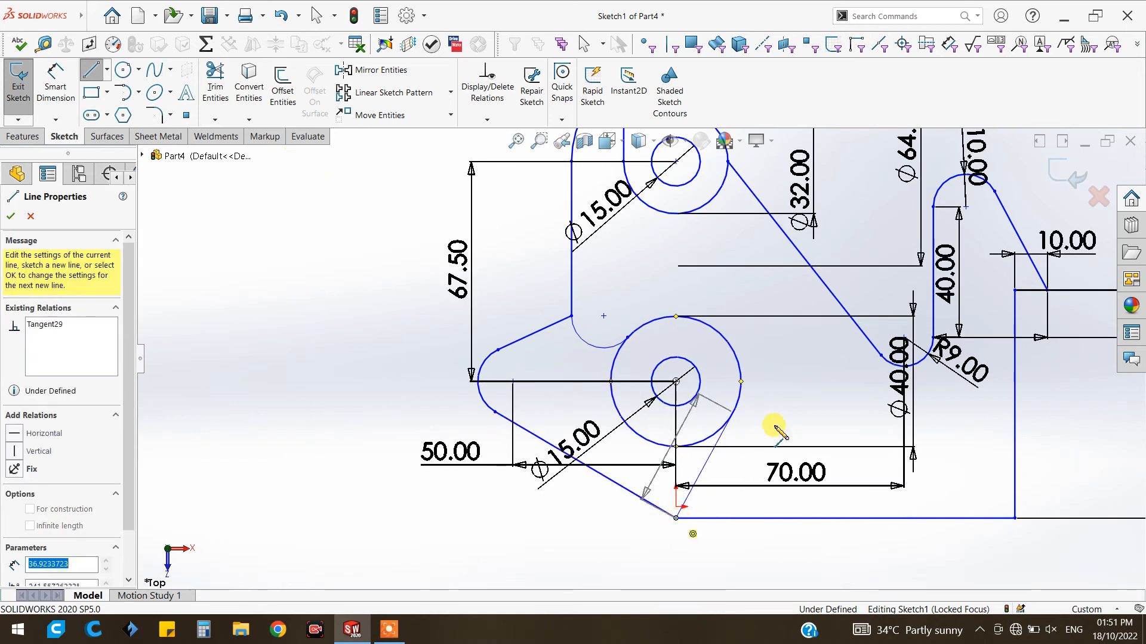
{"action": "right_click", "coordinate": [779, 386]}
{"action": "left_click", "coordinate": [803, 403]}
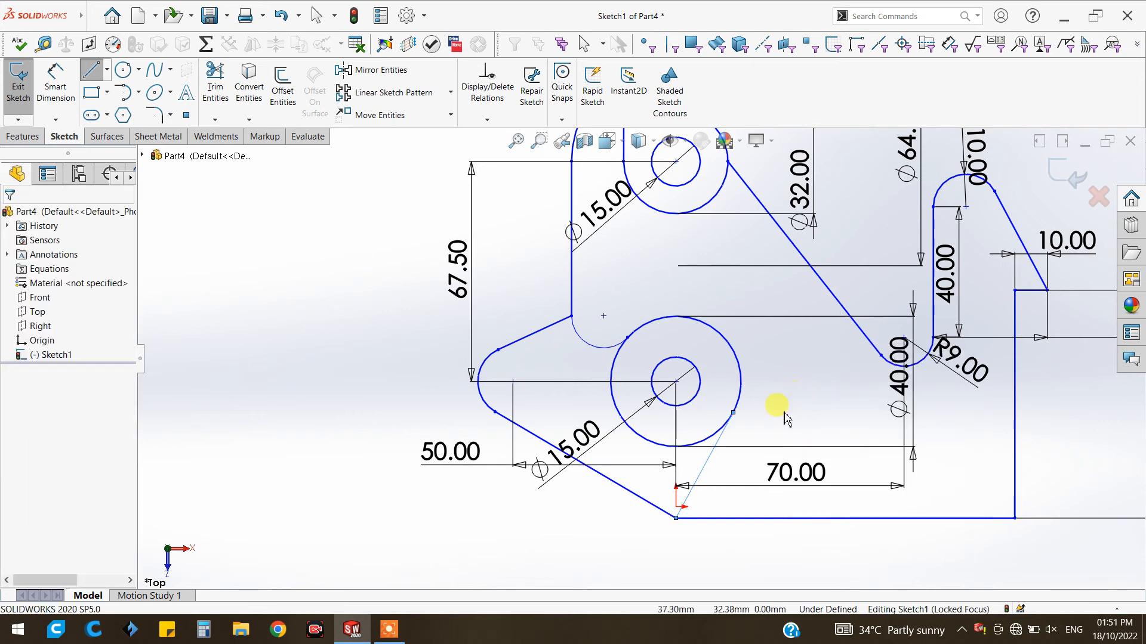
{"action": "left_click", "coordinate": [738, 399]}
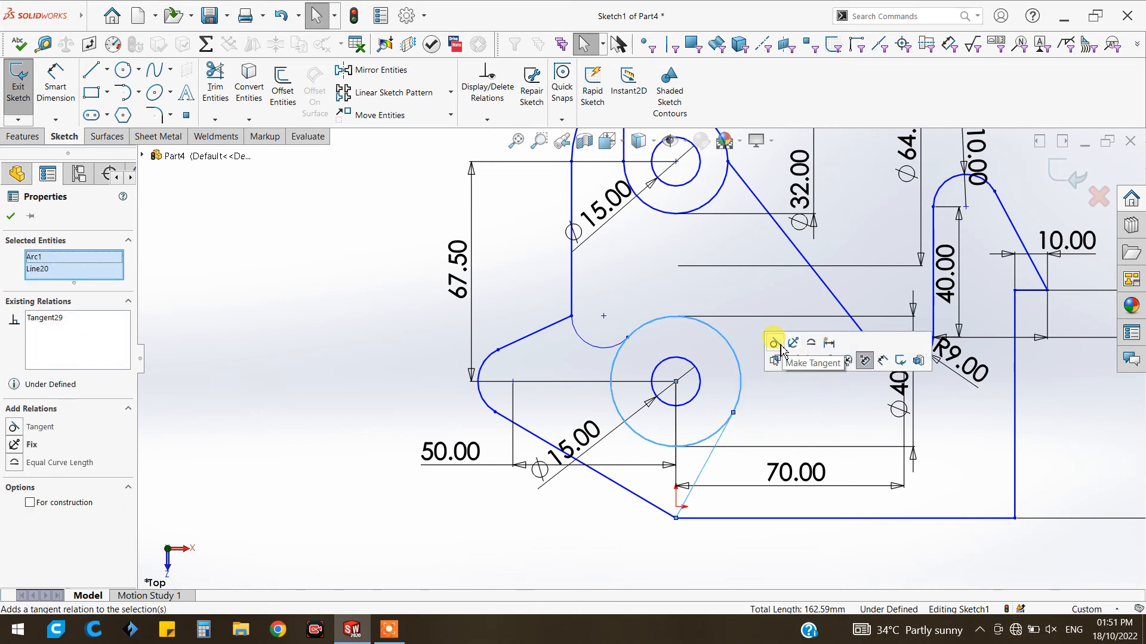
{"action": "left_click", "coordinate": [775, 344]}
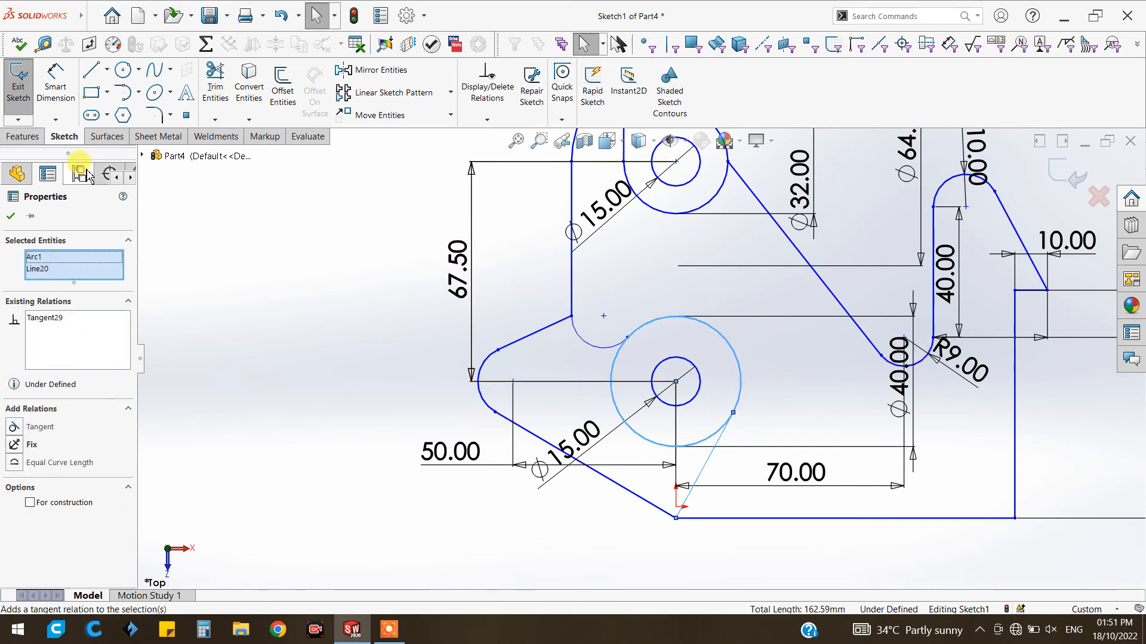
Trim away the lower-left portion of the 40 mm circle between the small tangent arc and the tangent line
{"action": "left_click", "coordinate": [214, 82]}
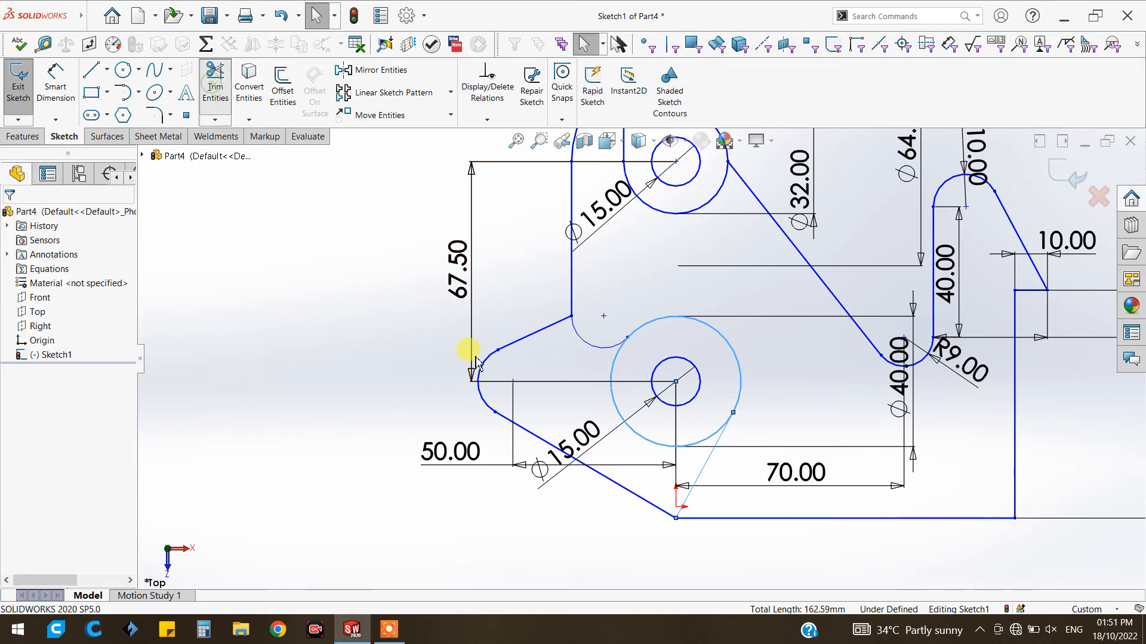
{"action": "left_click_drag", "start_coordinate": [579, 406], "coordinate": [623, 406]}
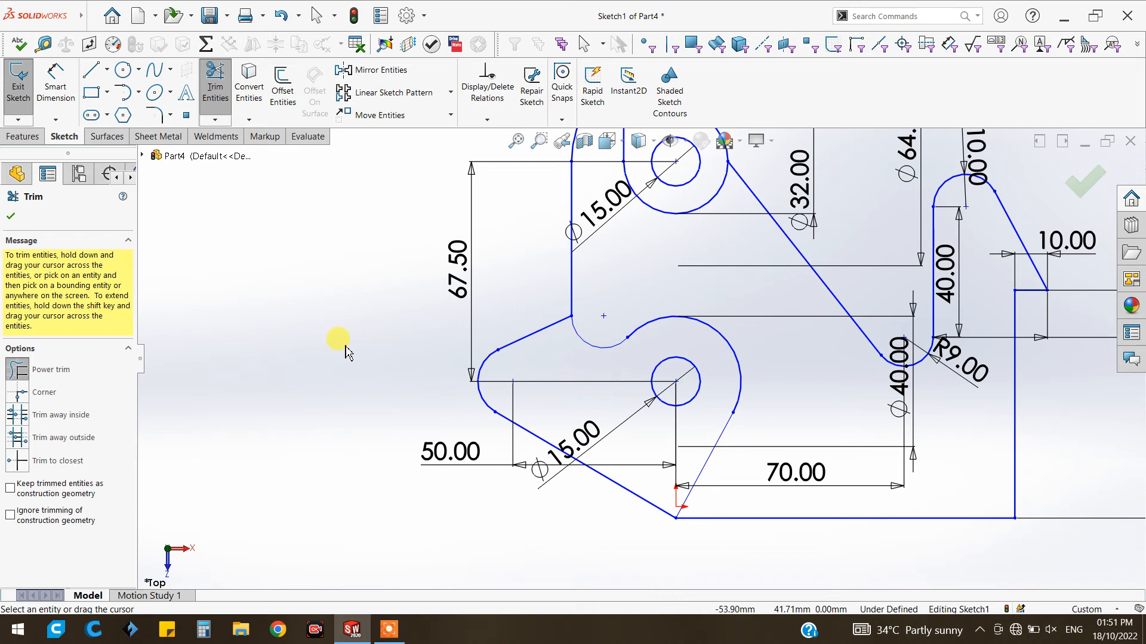
{"action": "left_click", "coordinate": [10, 216]}
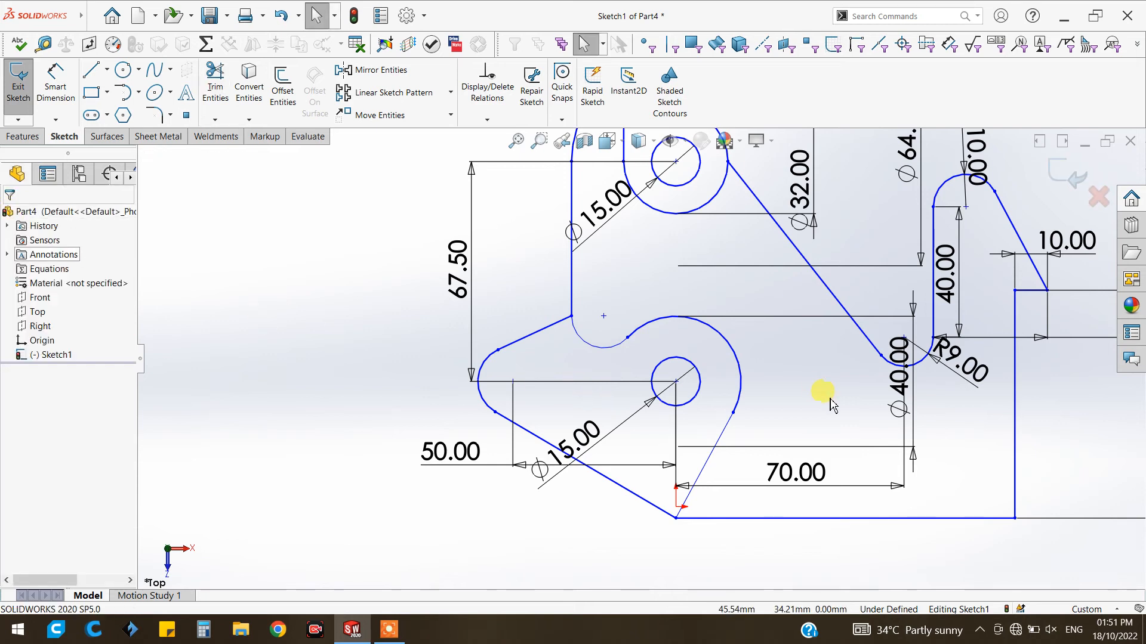
Extrude the sketch's large main plate region as a boss, using Mid Plane with a depth of 13 mm
{"action": "scroll", "coordinate": [823, 402], "scroll_direction": "up", "scroll_amount": 2}
{"action": "scroll", "coordinate": [871, 412], "scroll_direction": "down", "scroll_amount": 2}
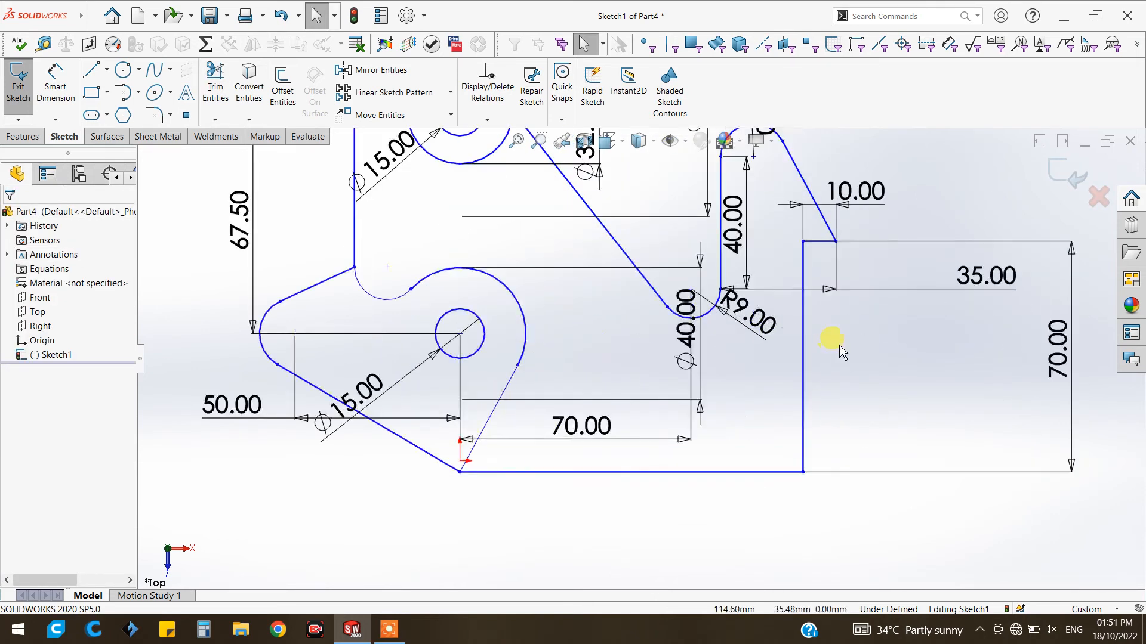
{"action": "scroll", "coordinate": [835, 334], "scroll_direction": "up", "scroll_amount": 1}
{"action": "scroll", "coordinate": [543, 279], "scroll_direction": "up", "scroll_amount": 2}
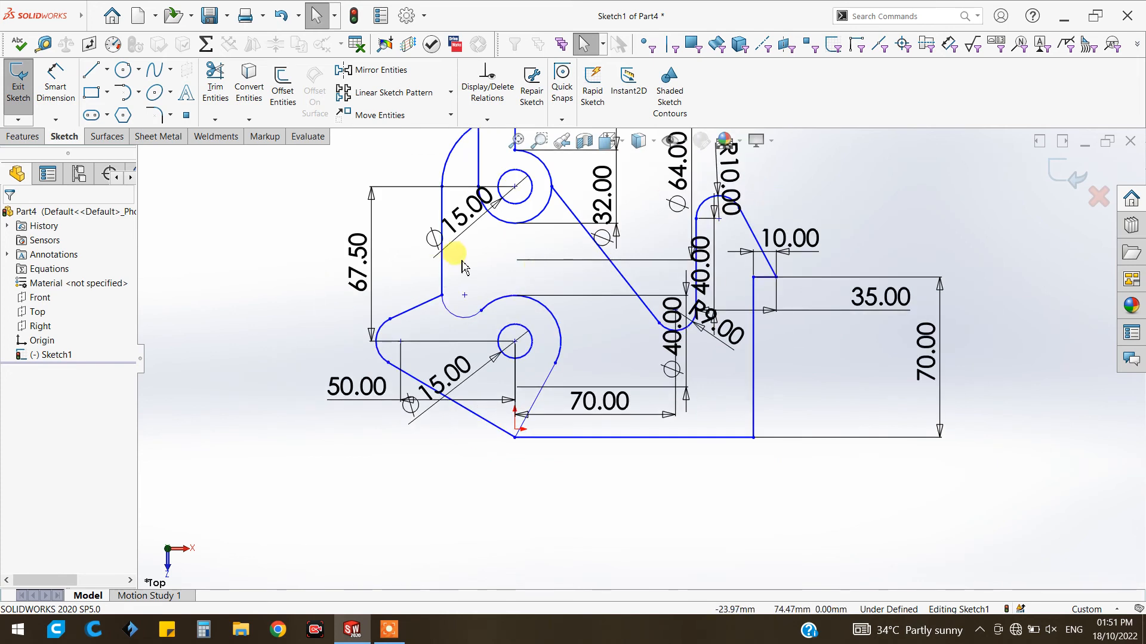
{"action": "scroll", "coordinate": [462, 260], "scroll_direction": "up", "scroll_amount": 1}
{"action": "scroll", "coordinate": [459, 260], "scroll_direction": "down", "scroll_amount": 1}
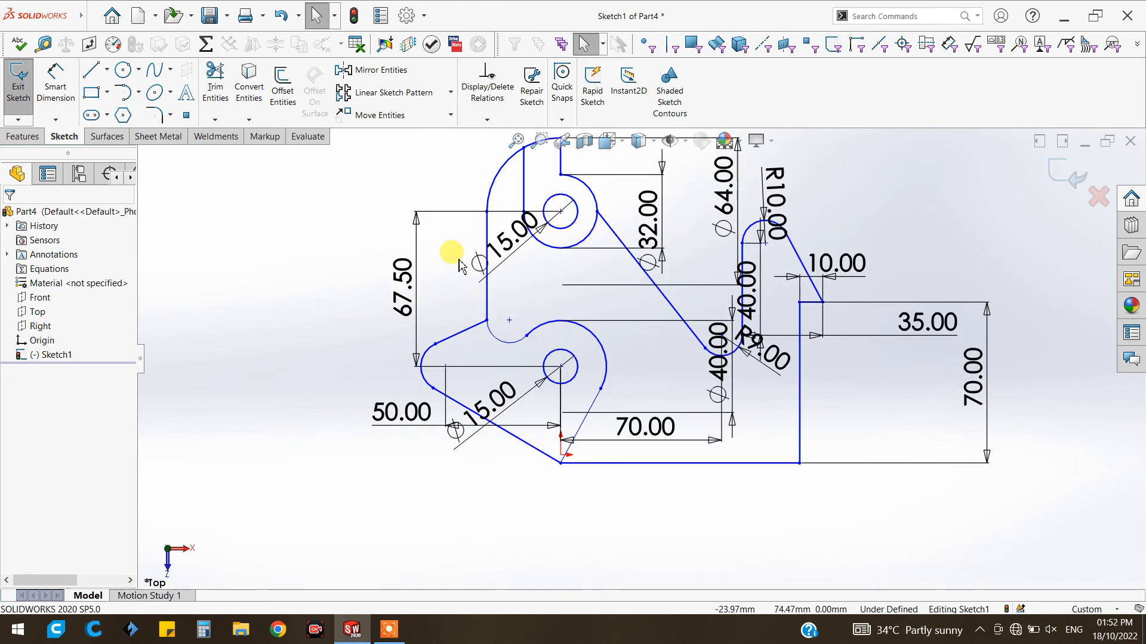
{"action": "left_click", "coordinate": [22, 137]}
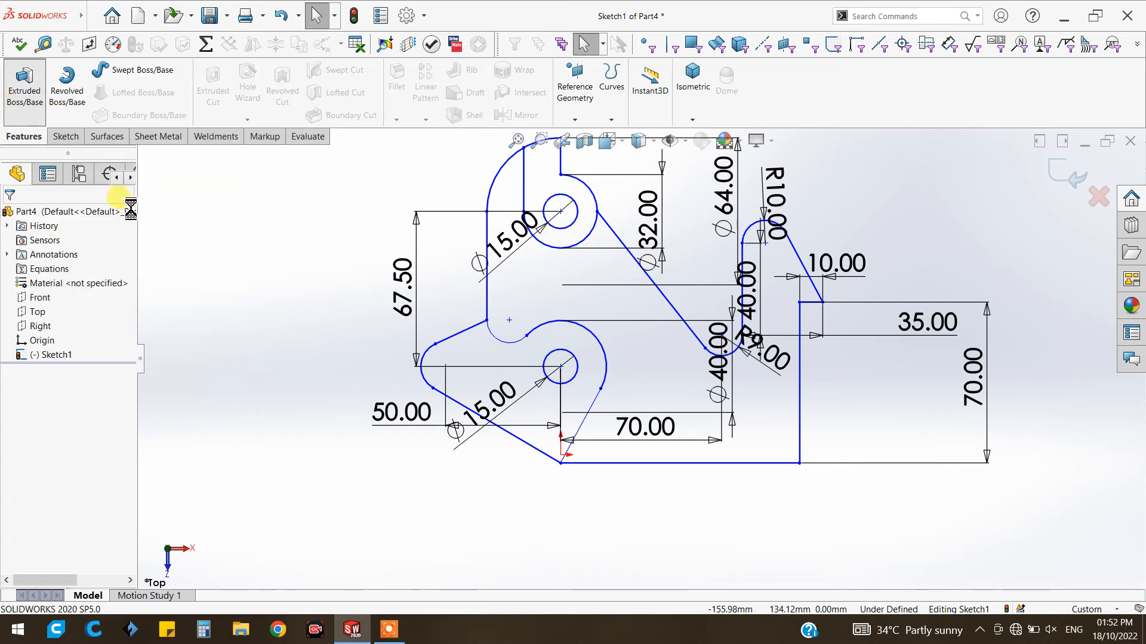
{"action": "mouse_move", "coordinate": [365, 639]}
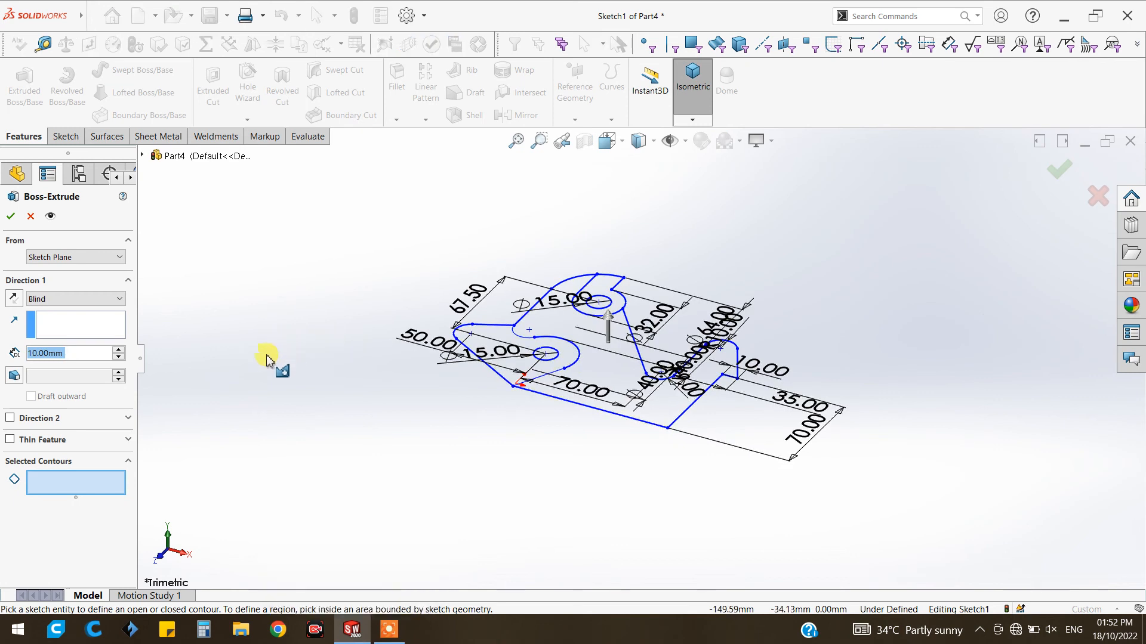
{"action": "left_click", "coordinate": [602, 371]}
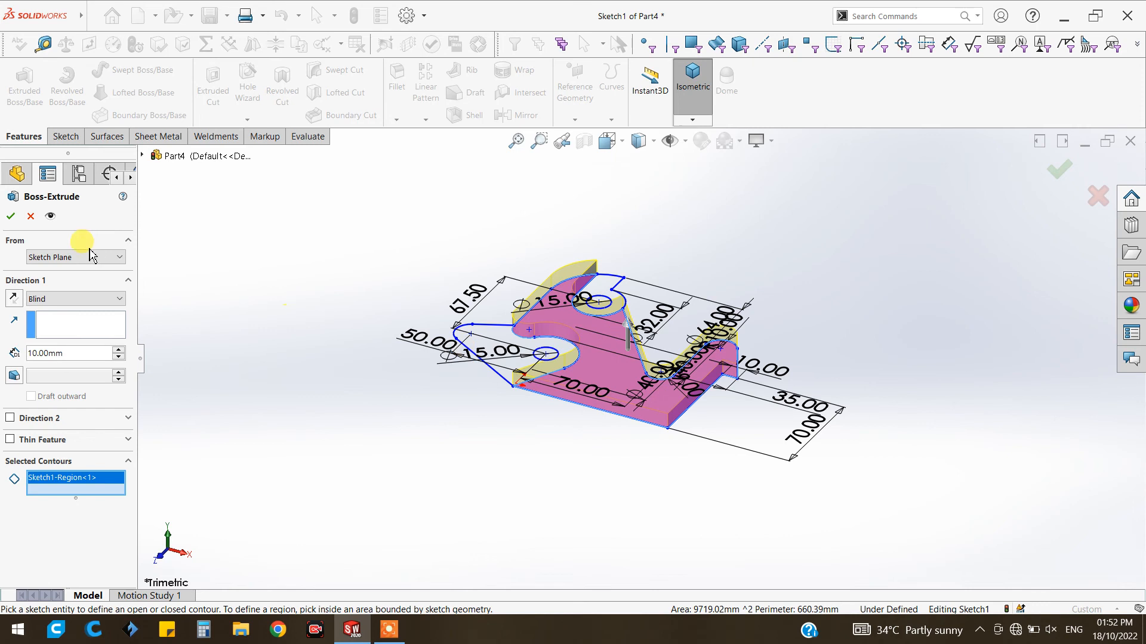
{"action": "left_click", "coordinate": [64, 300]}
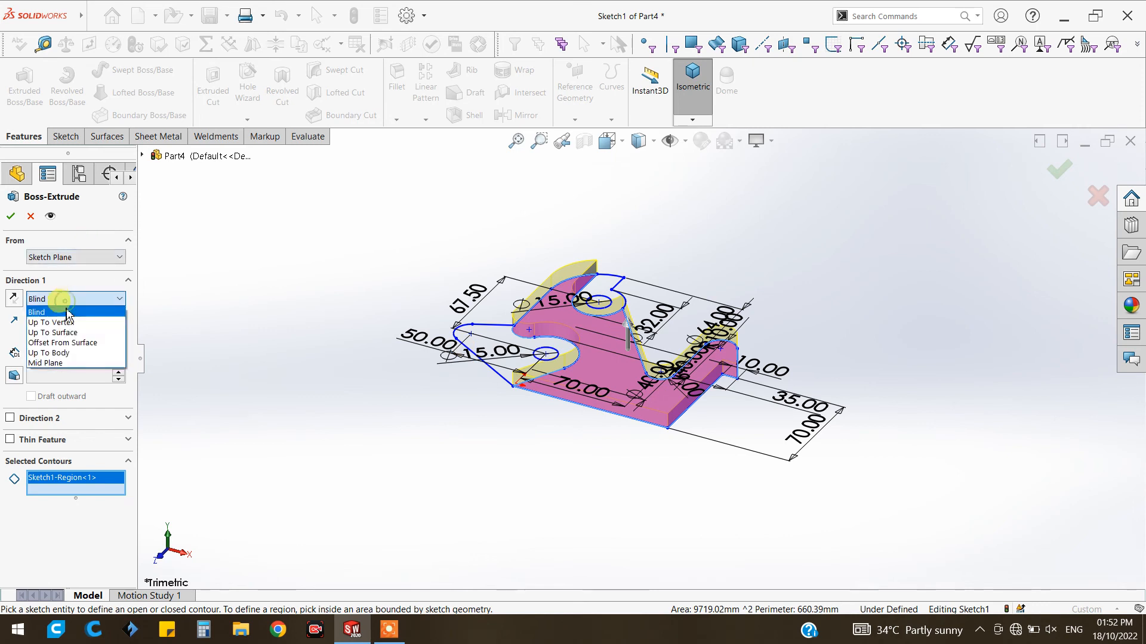
{"action": "left_click", "coordinate": [60, 363]}
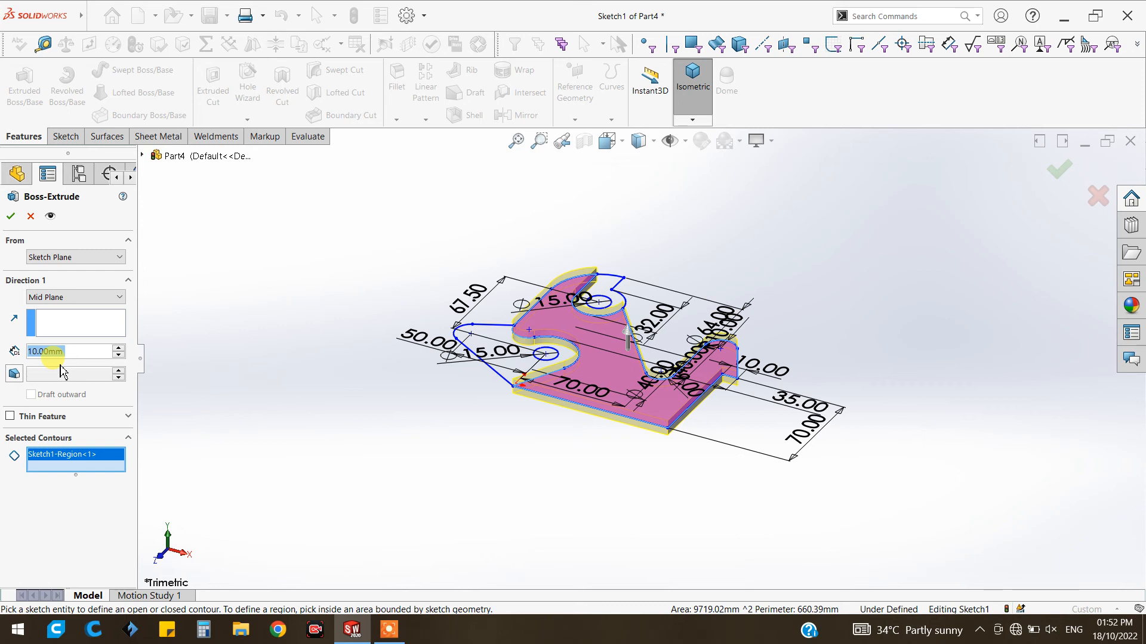
{"action": "type", "text": "13"}
{"action": "key", "text": "Return"}
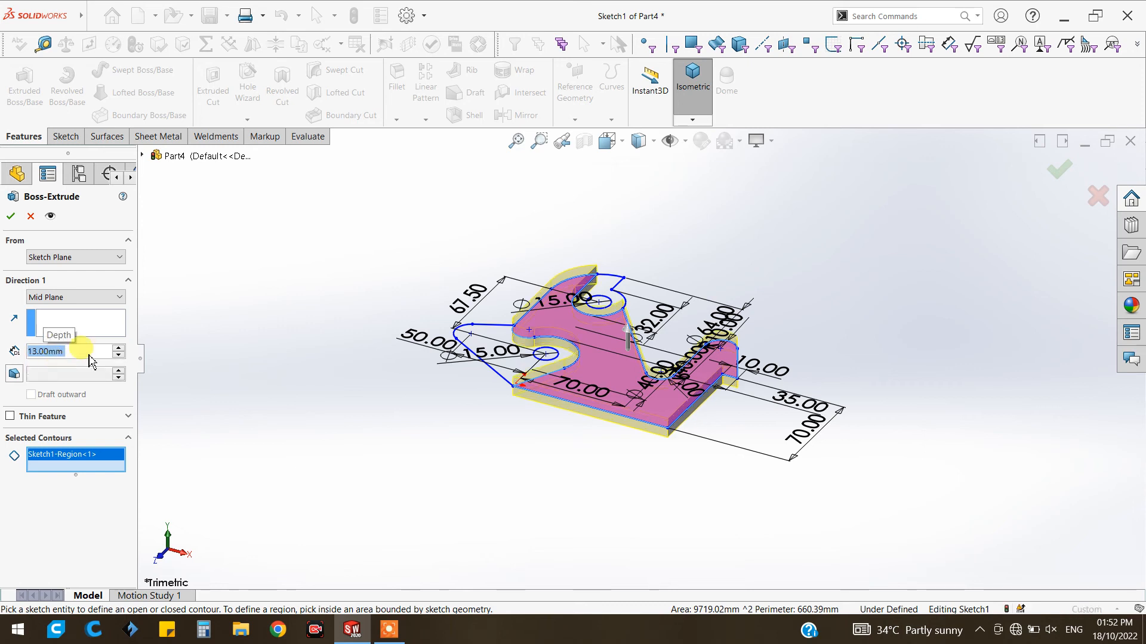
{"action": "left_click", "coordinate": [11, 216]}
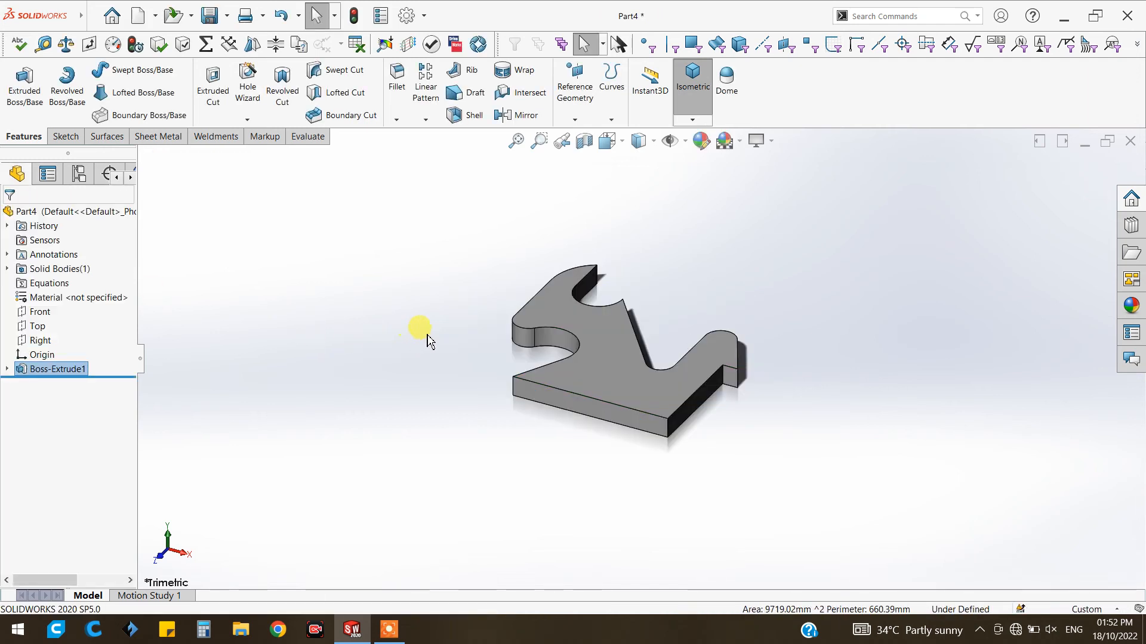
Reuse the first extrusion's sketch to extrude the pointed region around the lower 15 mm hole, Mid Plane, 27 mm deep, merged with the plate
{"action": "left_click", "coordinate": [6, 369]}
{"action": "left_click", "coordinate": [57, 383]}
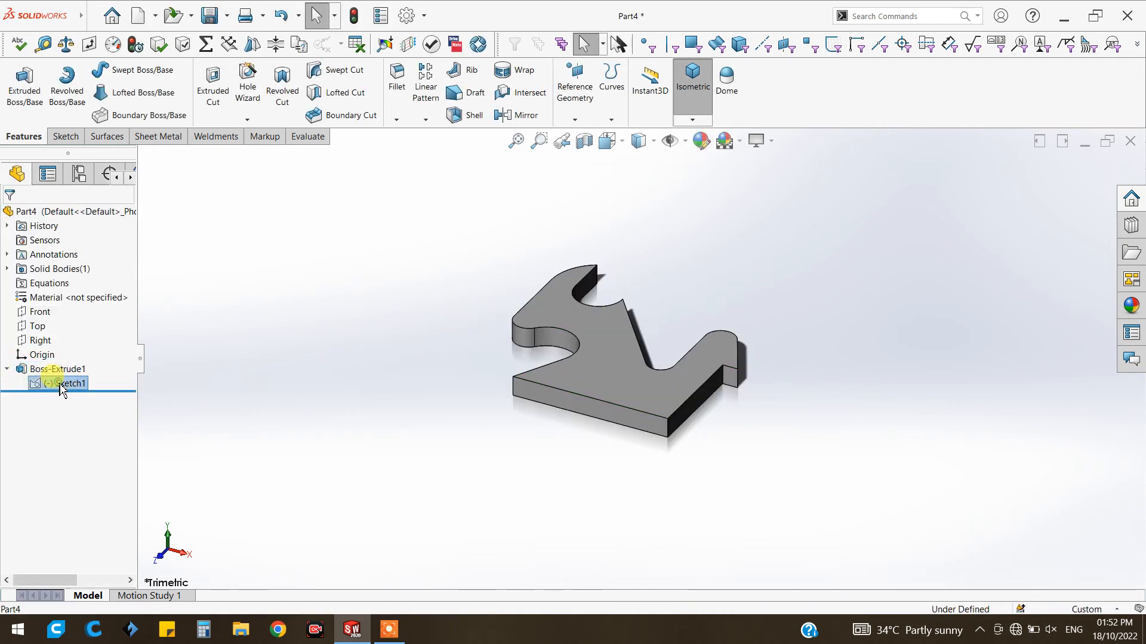
{"action": "left_click", "coordinate": [24, 83]}
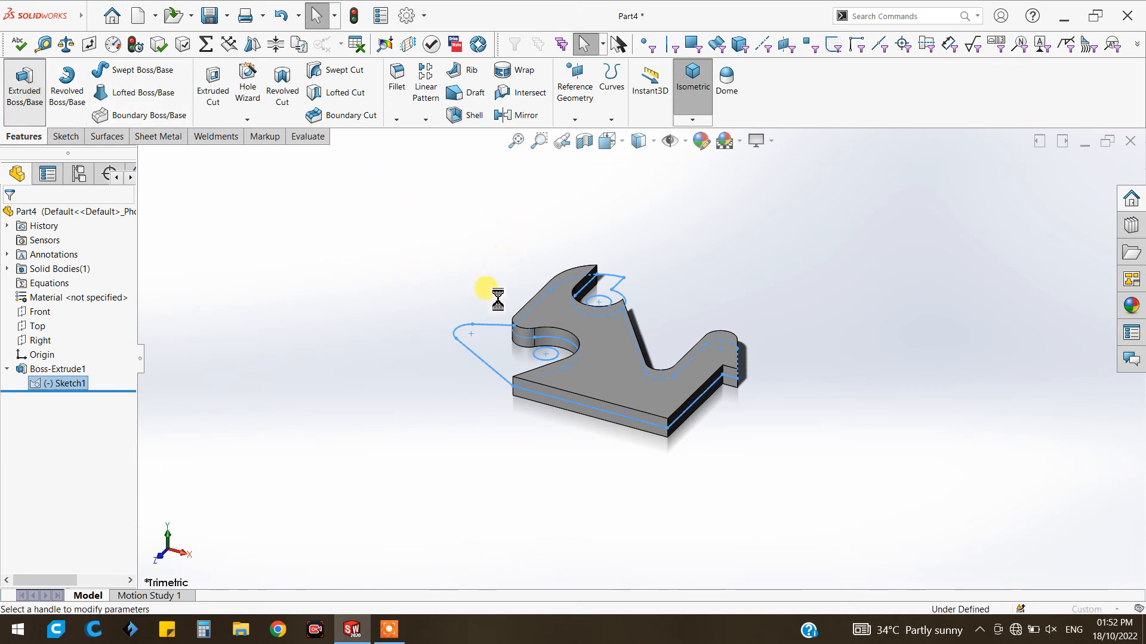
{"action": "left_click", "coordinate": [487, 348]}
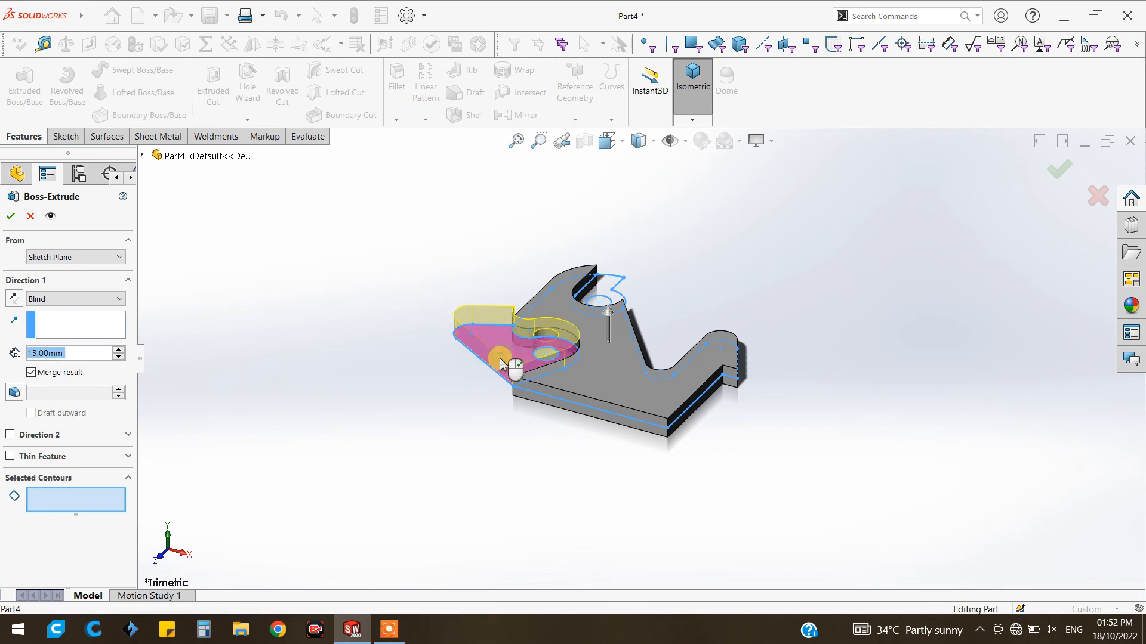
{"action": "left_click", "coordinate": [39, 299]}
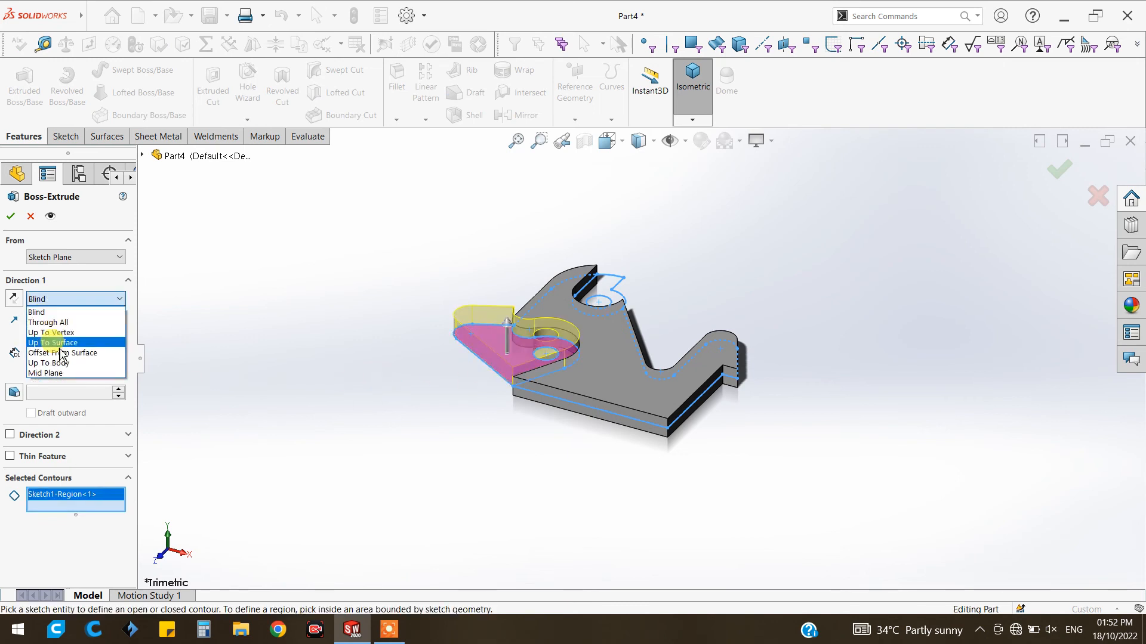
{"action": "left_click", "coordinate": [47, 373]}
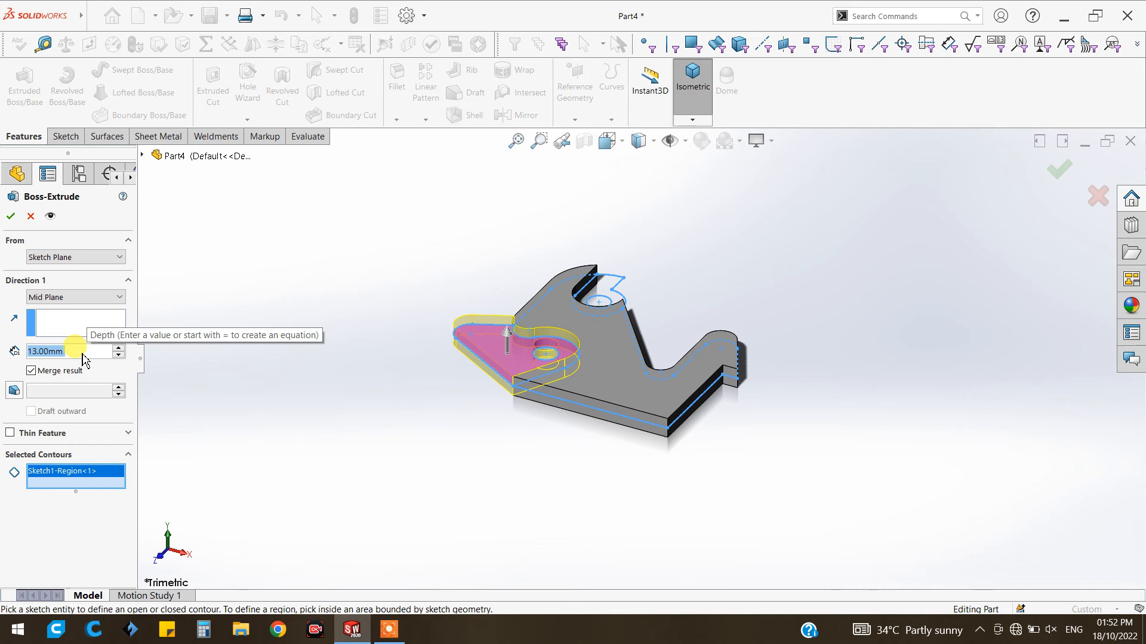
{"action": "type", "text": "27"}
{"action": "key", "text": "Return"}
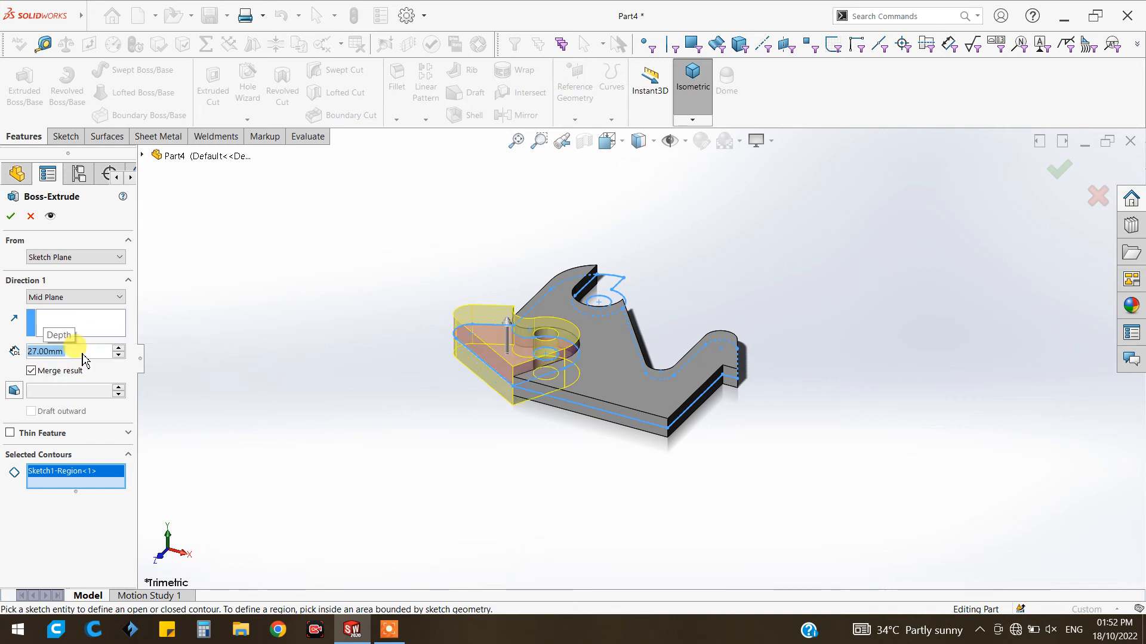
{"action": "left_click", "coordinate": [11, 216]}
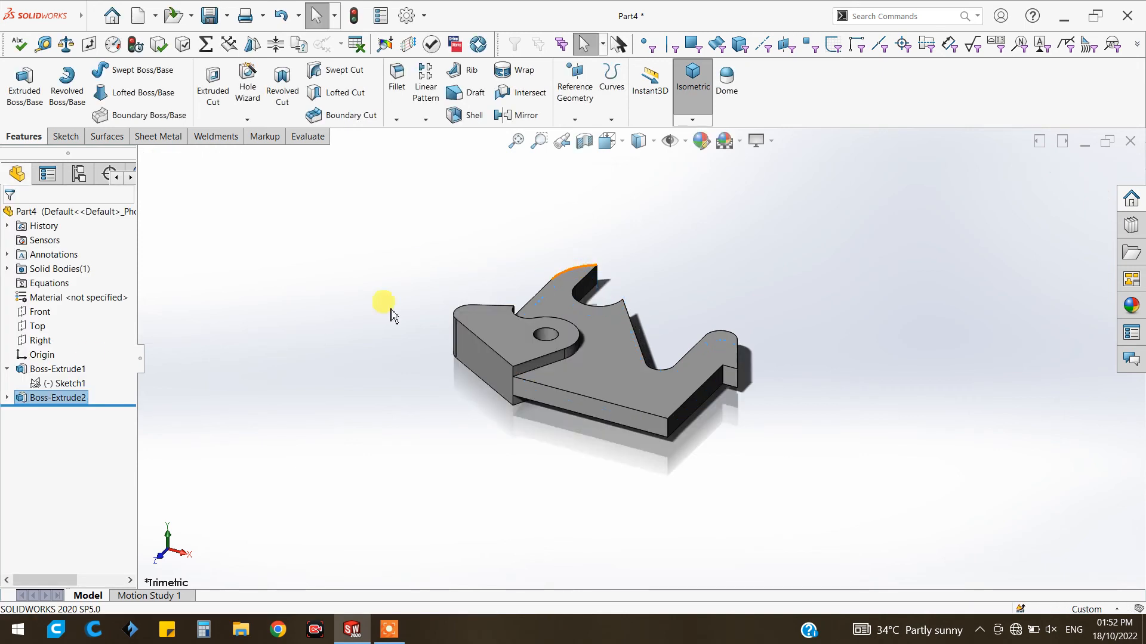
Reuse the same sketch to extrude the hooked region around the upper 15 mm hole, using Mid Plane with a 27 mm depth
{"action": "left_click", "coordinate": [47, 383]}
{"action": "middle_click_drag", "start_coordinate": [774, 357], "coordinate": [683, 383]}
{"action": "scroll", "coordinate": [740, 371], "scroll_direction": "down", "scroll_amount": 2}
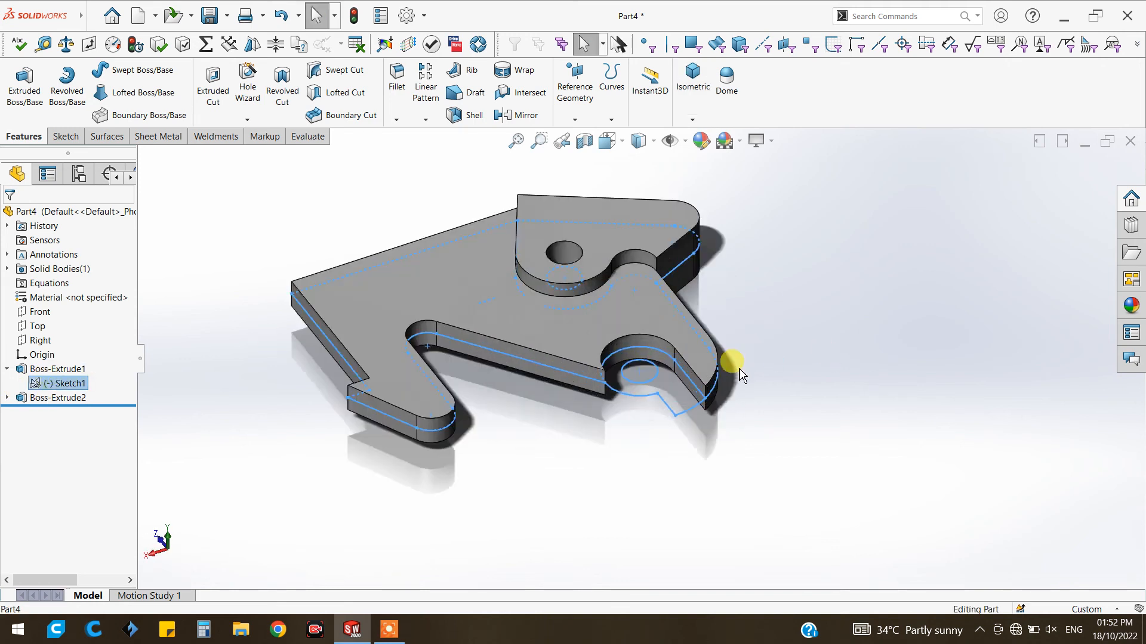
{"action": "left_click", "coordinate": [25, 79]}
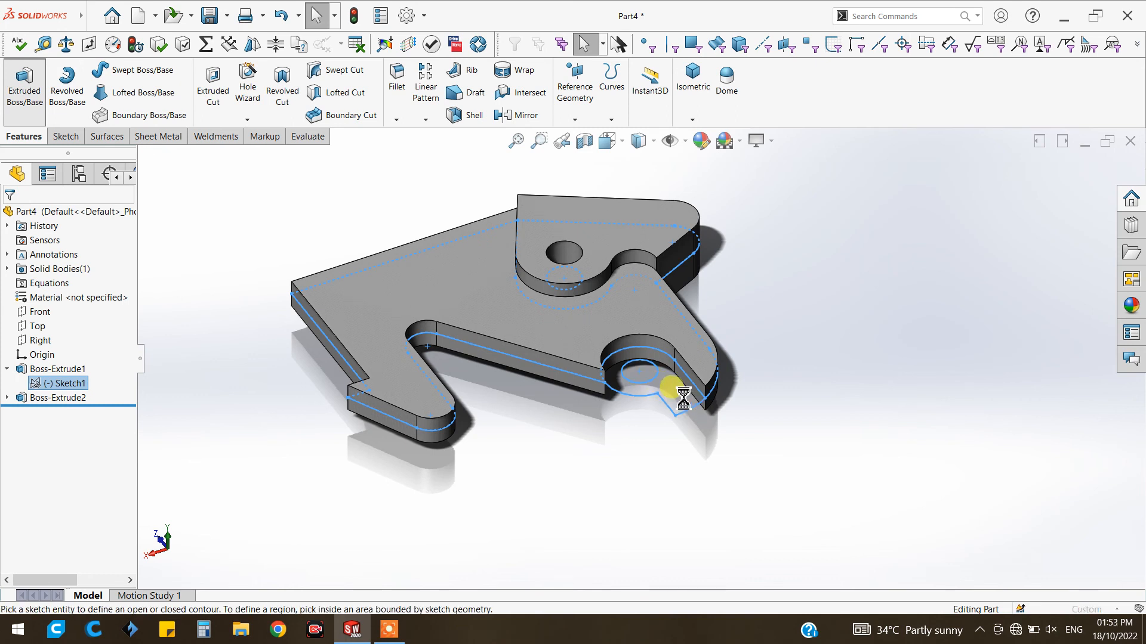
{"action": "left_click", "coordinate": [680, 394]}
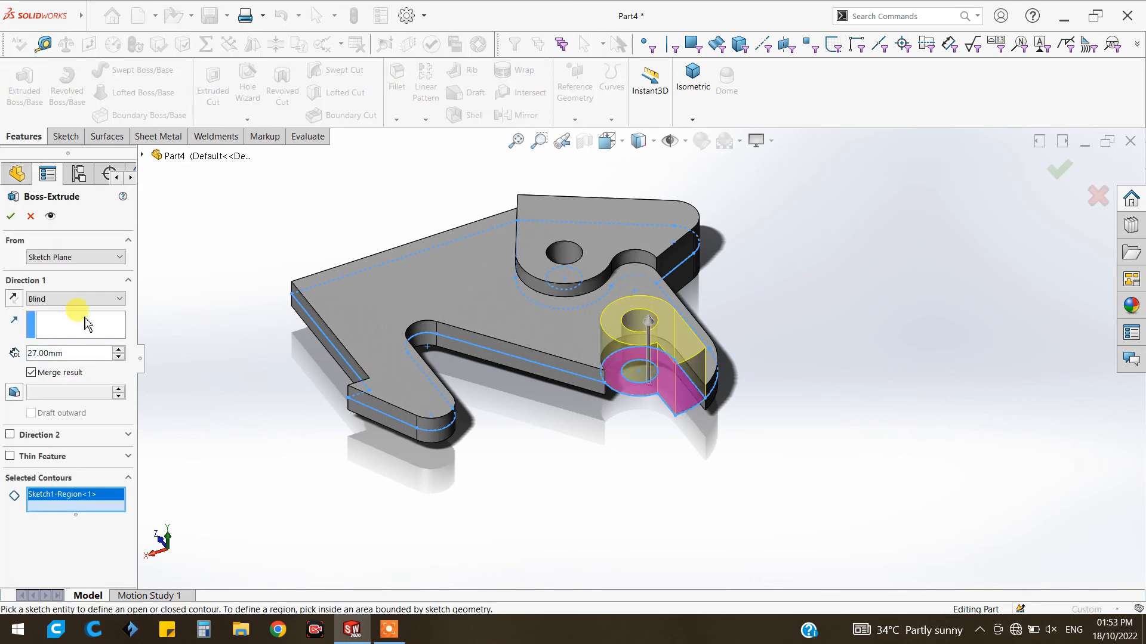
{"action": "left_click", "coordinate": [42, 299]}
{"action": "left_click", "coordinate": [58, 371]}
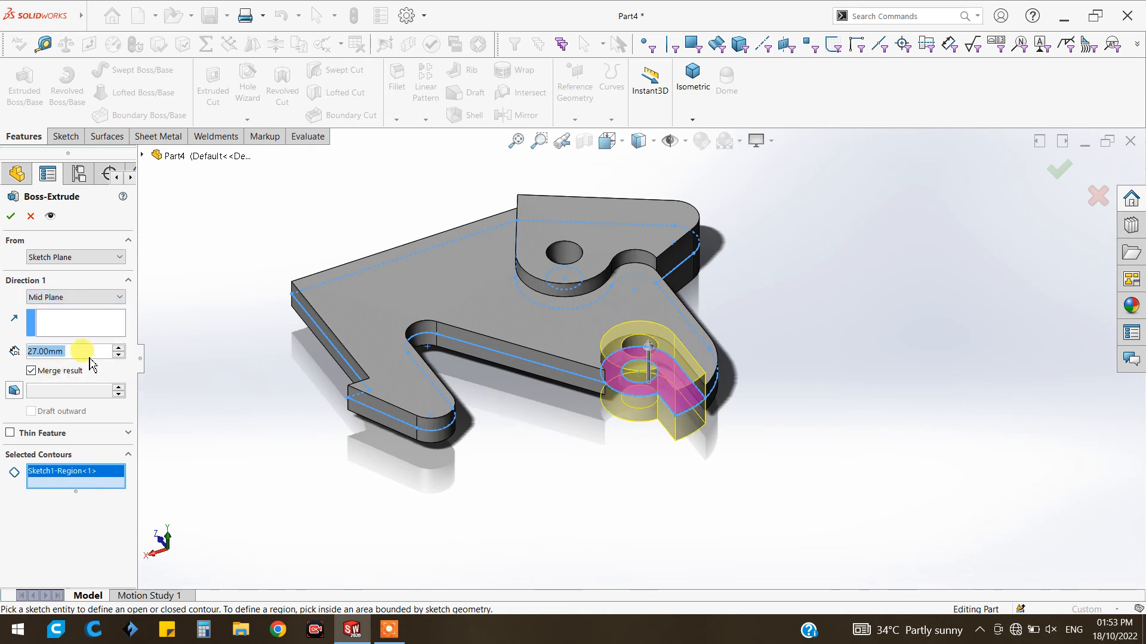
{"action": "left_click", "coordinate": [12, 218]}
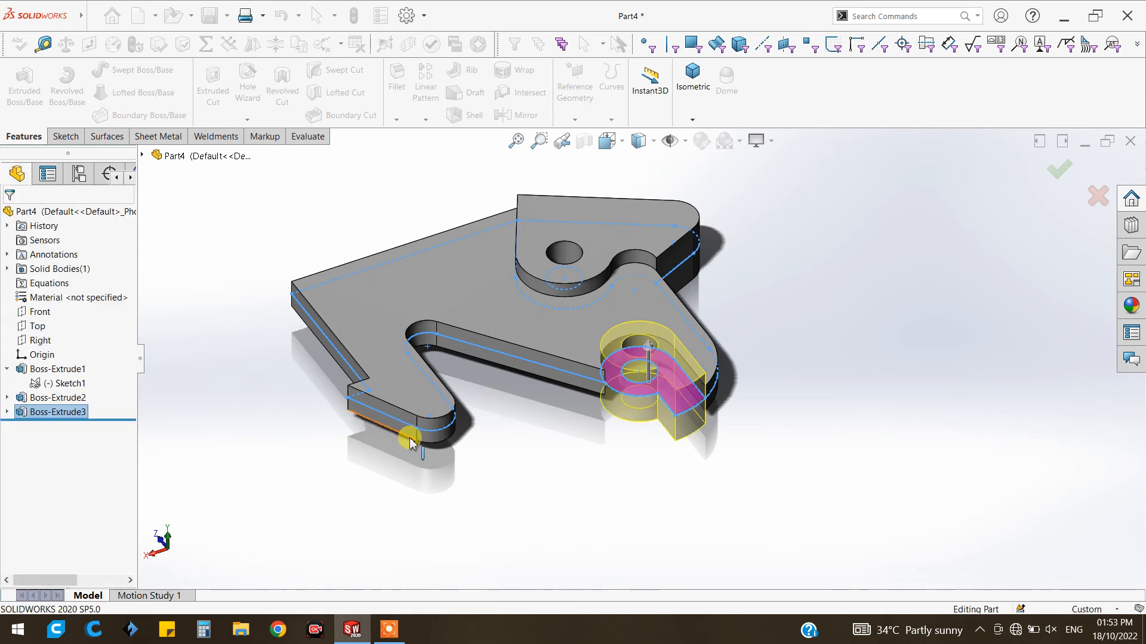
Orient the view straight onto the part's large flat face and check the available display settings without changing them
{"action": "middle_click_drag", "start_coordinate": [487, 486], "coordinate": [575, 484], "text": "ctrl"}
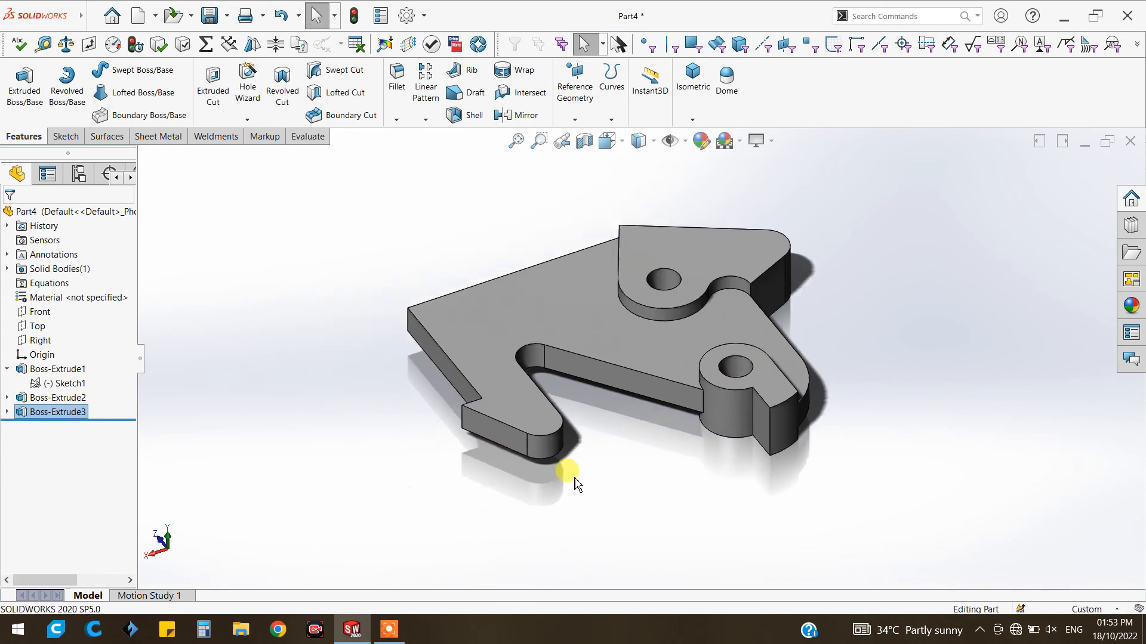
{"action": "key", "text": "space"}
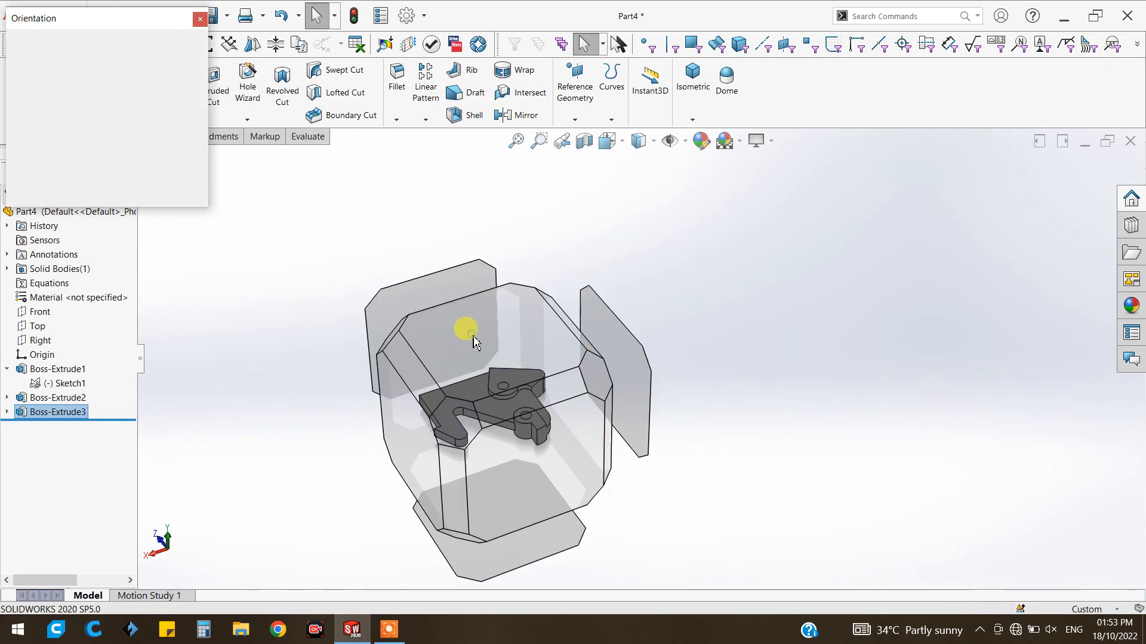
{"action": "left_click", "coordinate": [473, 342]}
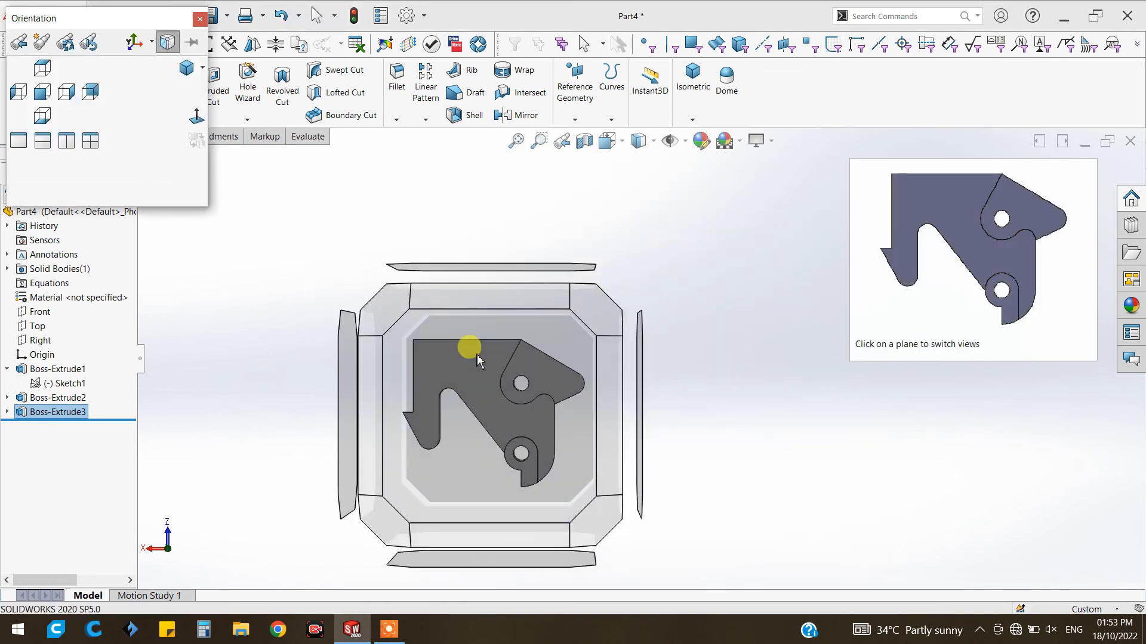
{"action": "left_click", "coordinate": [477, 354]}
{"action": "left_click", "coordinate": [774, 143]}
{"action": "left_click", "coordinate": [775, 145]}
{"action": "left_click", "coordinate": [775, 148]}
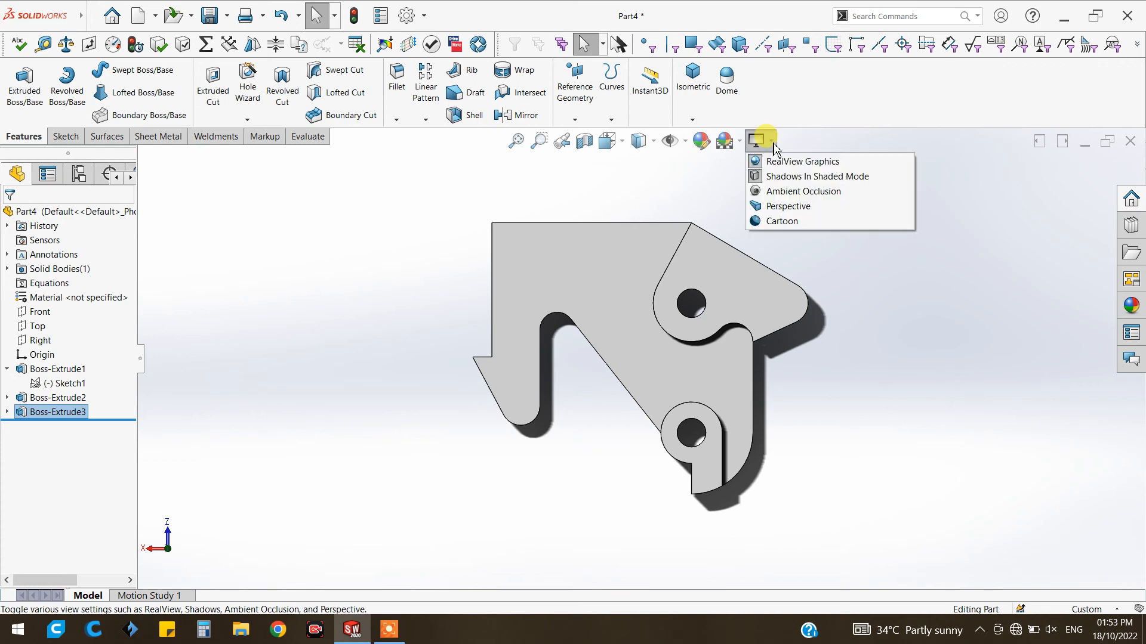
{"action": "left_click", "coordinate": [889, 285]}
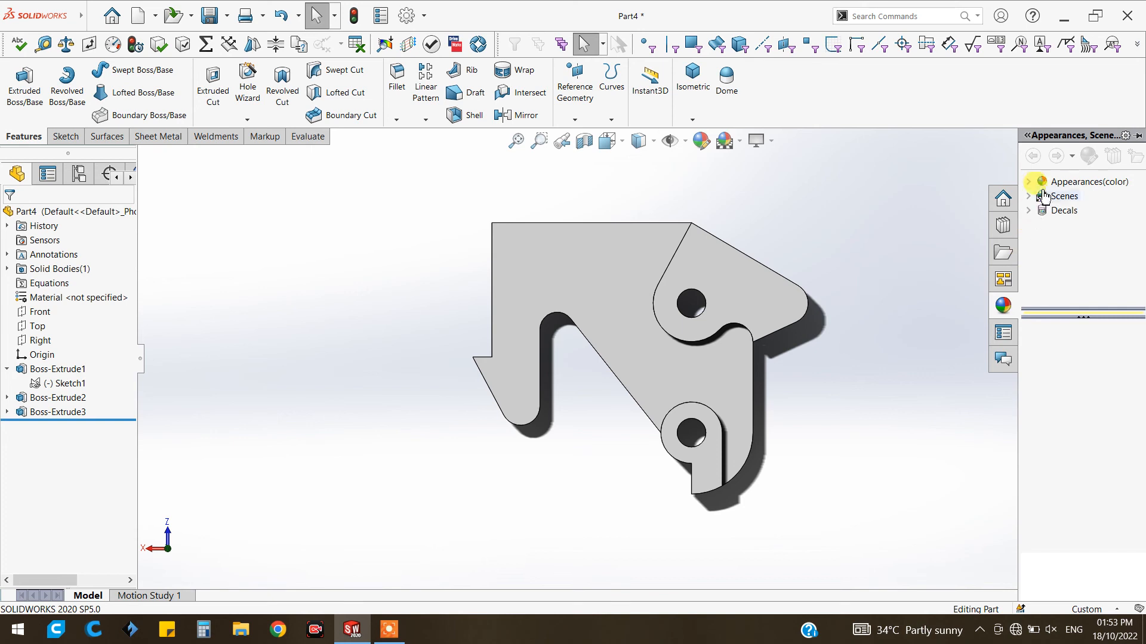
Browse the bronze and brass metal appearances and try to apply brushed brass to the part
{"action": "left_click", "coordinate": [1068, 183]}
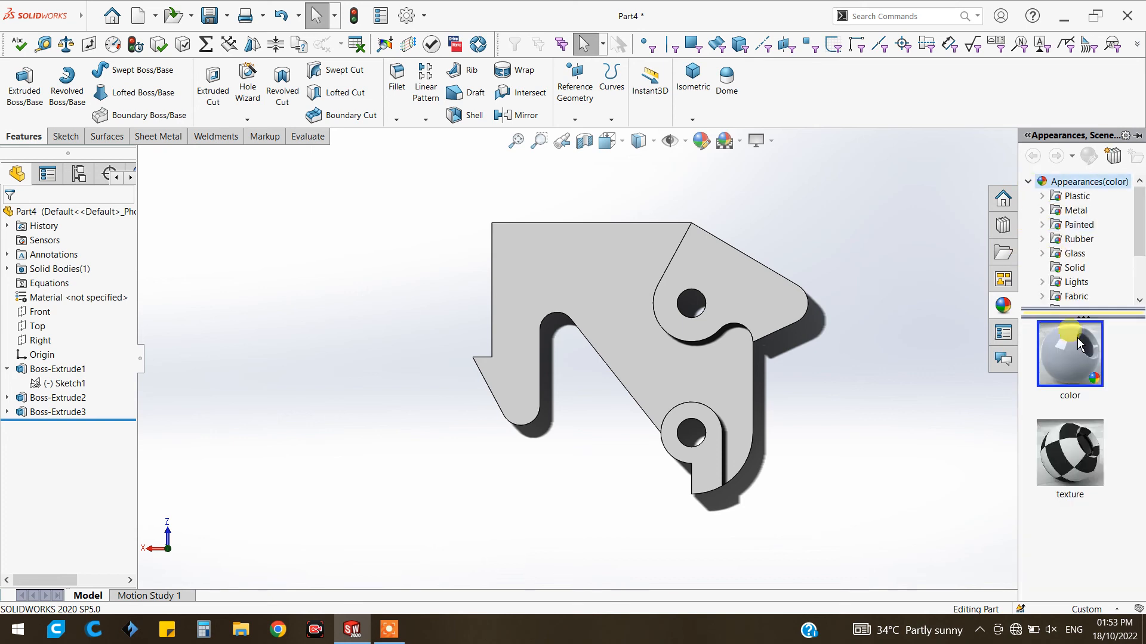
{"action": "left_click", "coordinate": [1043, 212]}
{"action": "left_click", "coordinate": [1091, 239]}
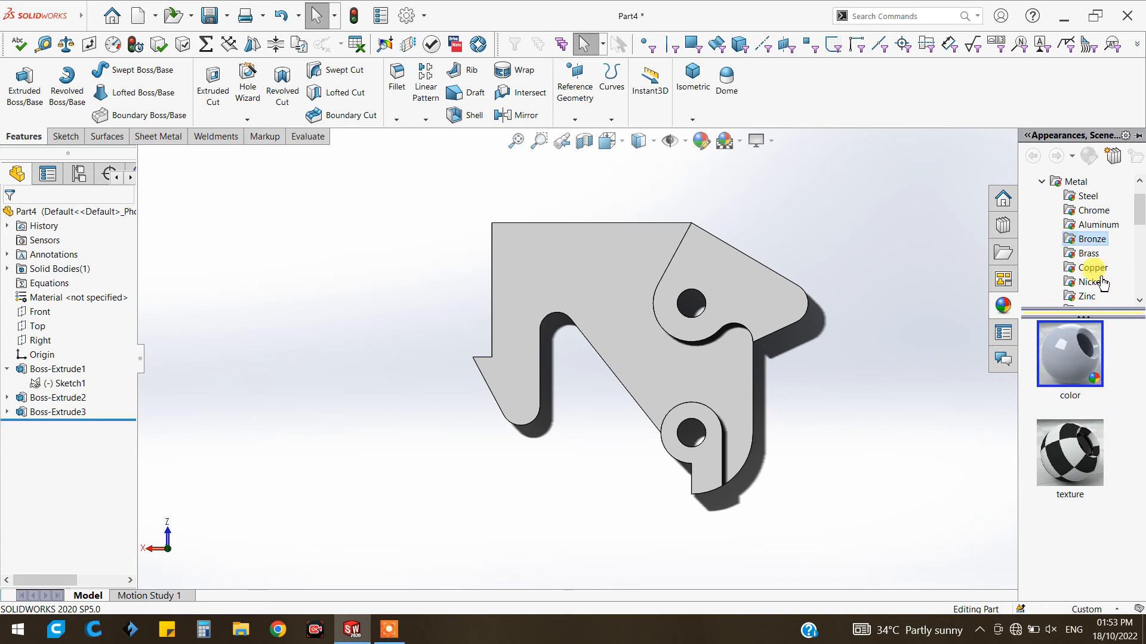
{"action": "left_click", "coordinate": [1093, 239]}
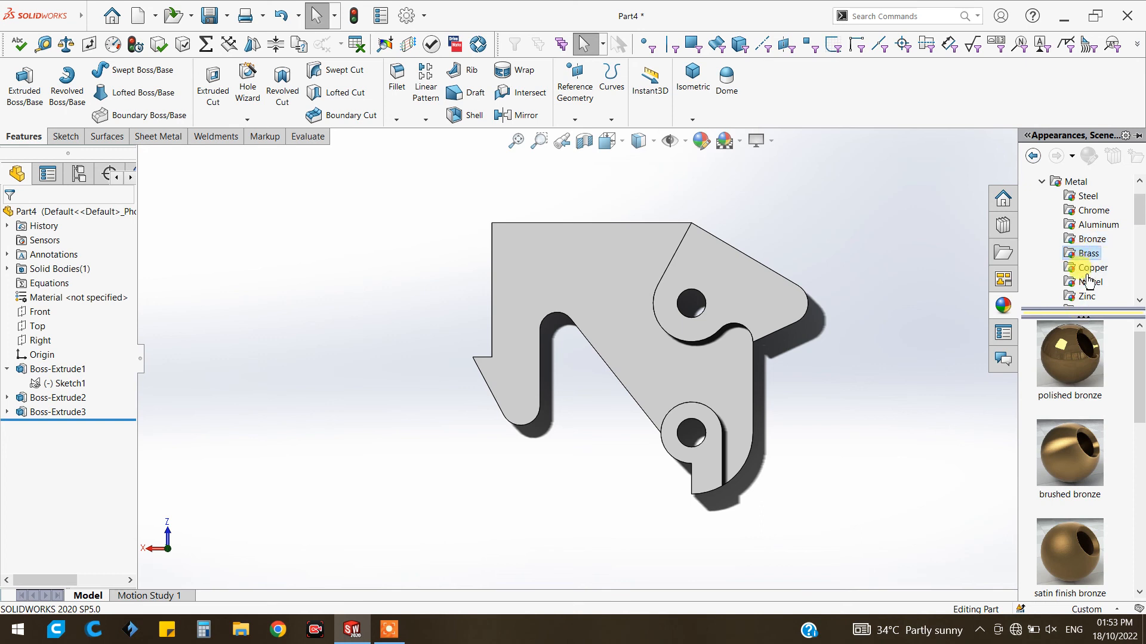
{"action": "left_click", "coordinate": [1074, 451]}
{"action": "mouse_move", "coordinate": [1075, 451]}
{"action": "left_mouse_down"}
{"action": "mouse_move", "coordinate": [739, 346]}
{"action": "mouse_move", "coordinate": [611, 285]}
{"action": "left_mouse_up"}
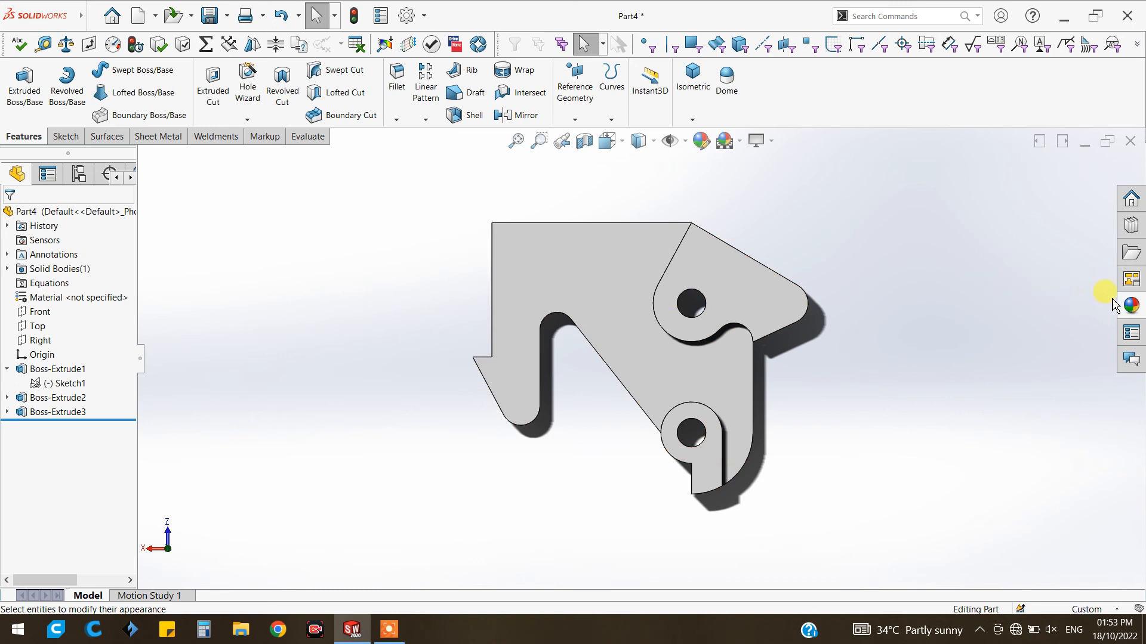
Try to apply the polished brass appearance to the part
{"action": "left_click", "coordinate": [1130, 305]}
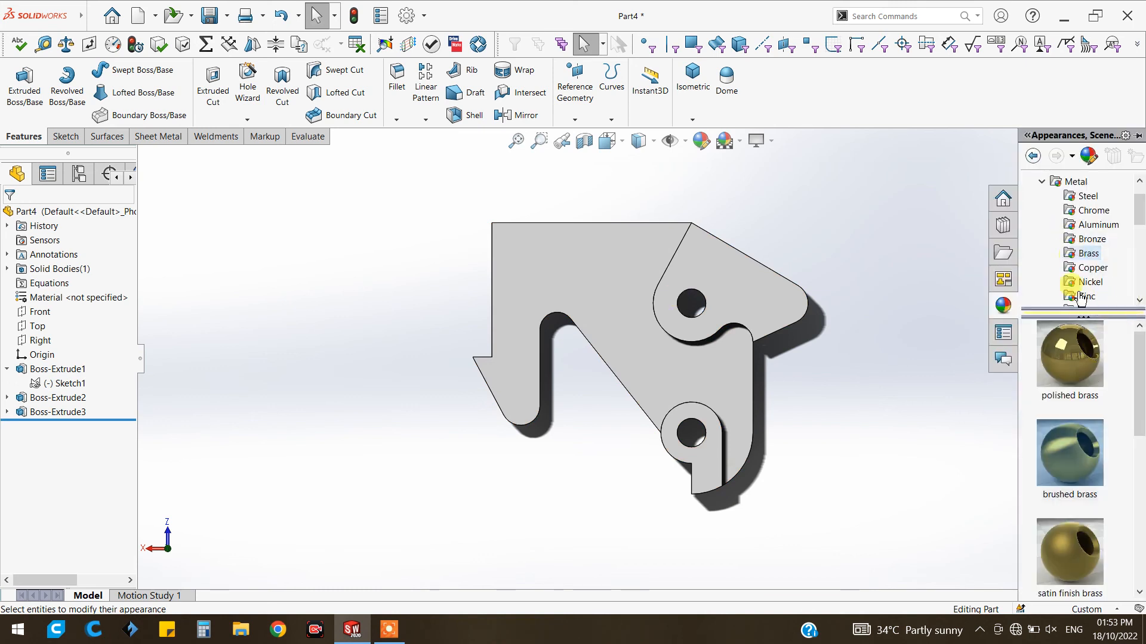
{"action": "left_click_drag", "start_coordinate": [1069, 355], "coordinate": [697, 269]}
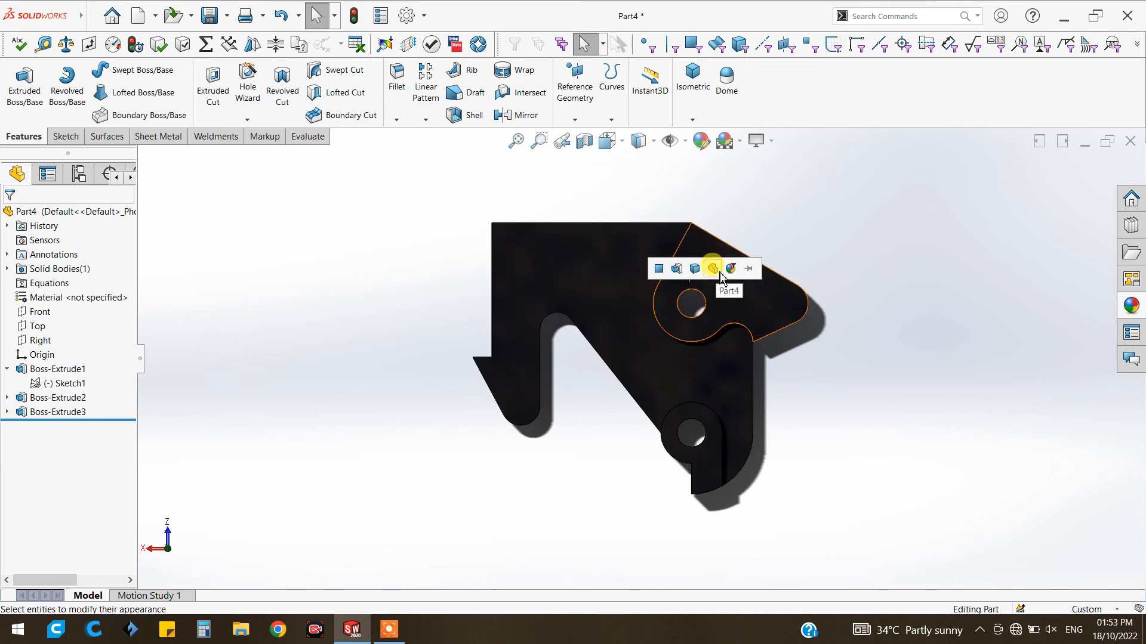
{"action": "left_click", "coordinate": [1137, 312]}
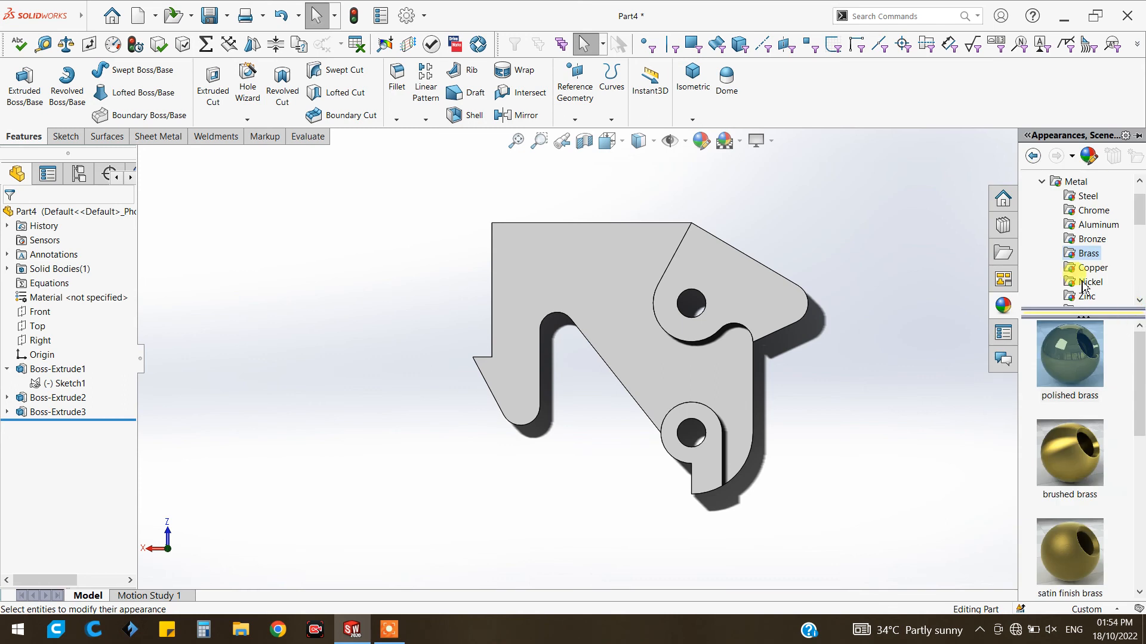
{"action": "left_click_drag", "start_coordinate": [1078, 275], "coordinate": [1109, 337]}
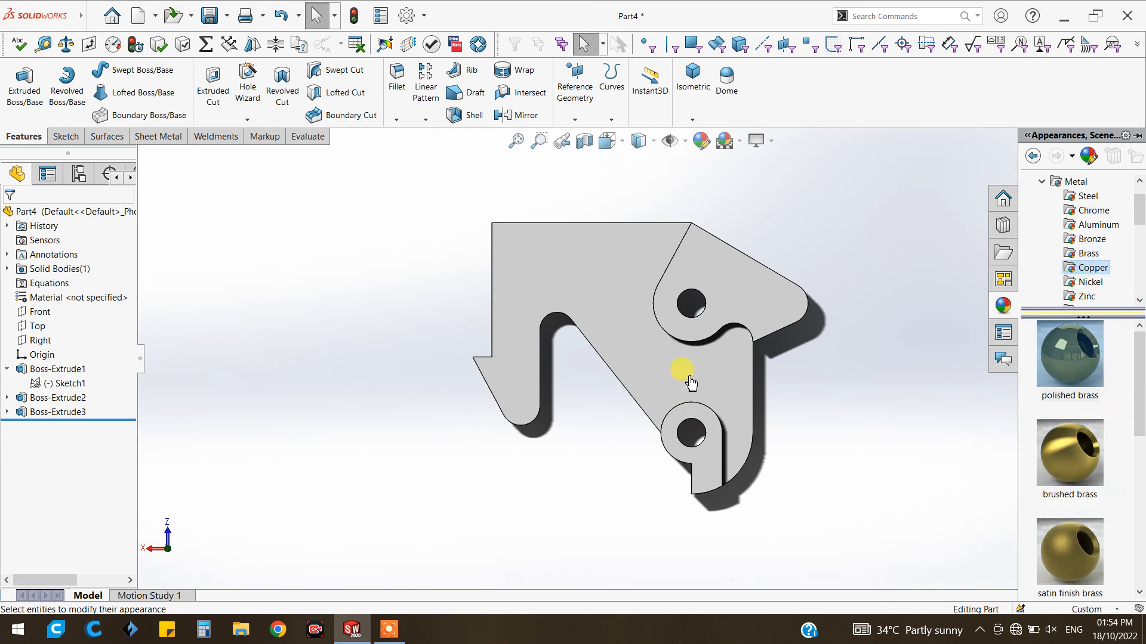
Browse the copper and chrome metal appearances and apply a chrome appearance to the part's whole body
{"action": "left_click", "coordinate": [1086, 269]}
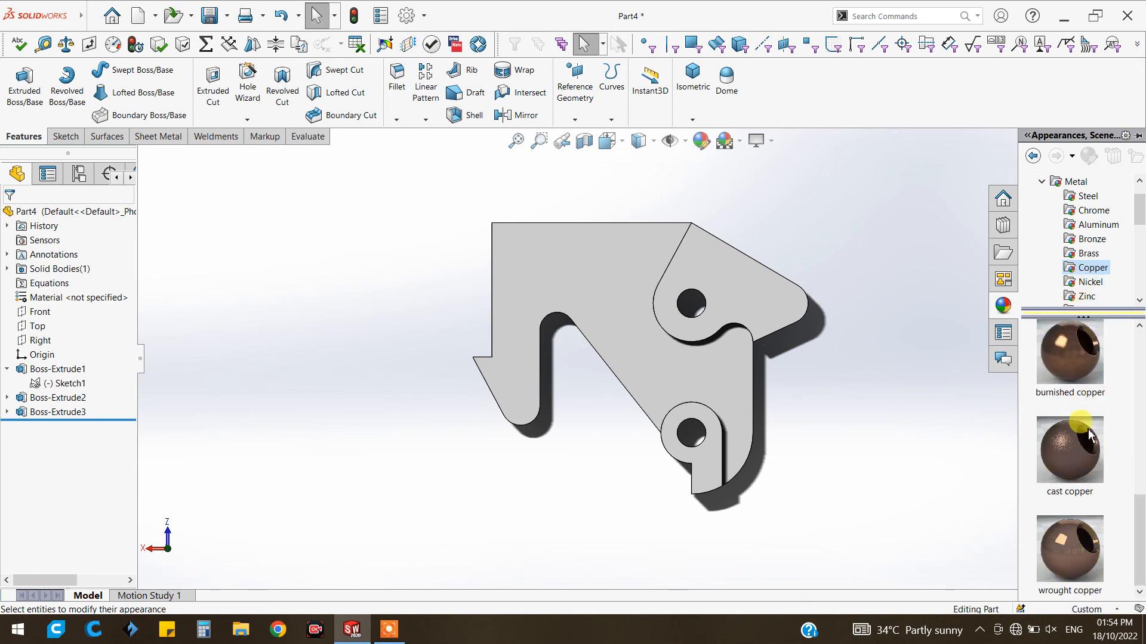
{"action": "left_click", "coordinate": [1090, 211]}
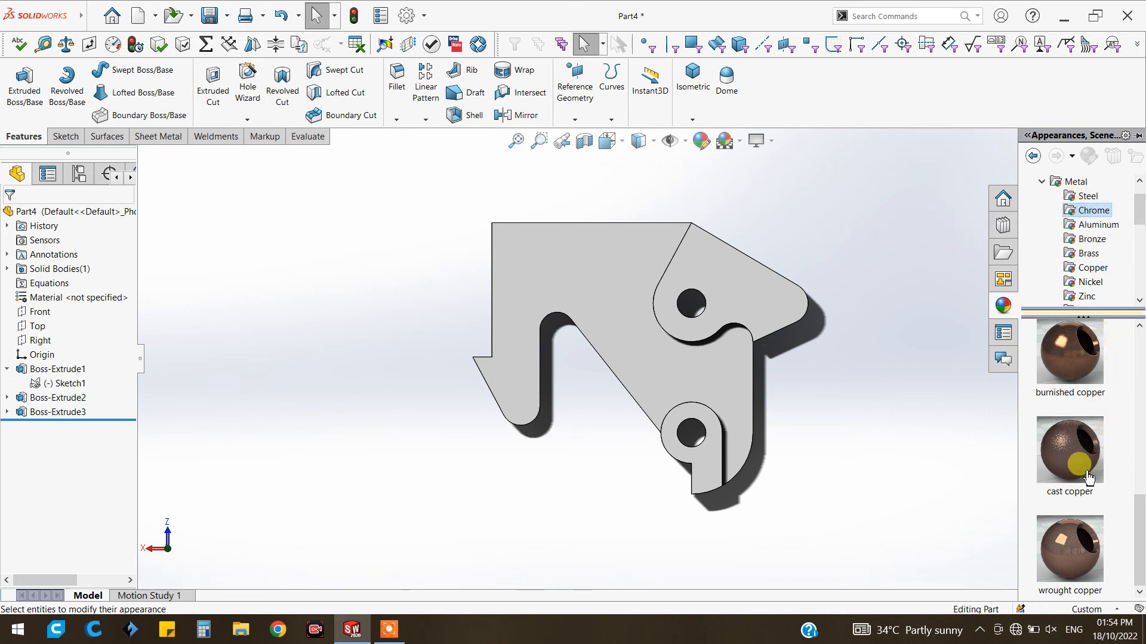
{"action": "left_click_drag", "start_coordinate": [1088, 477], "coordinate": [624, 407]}
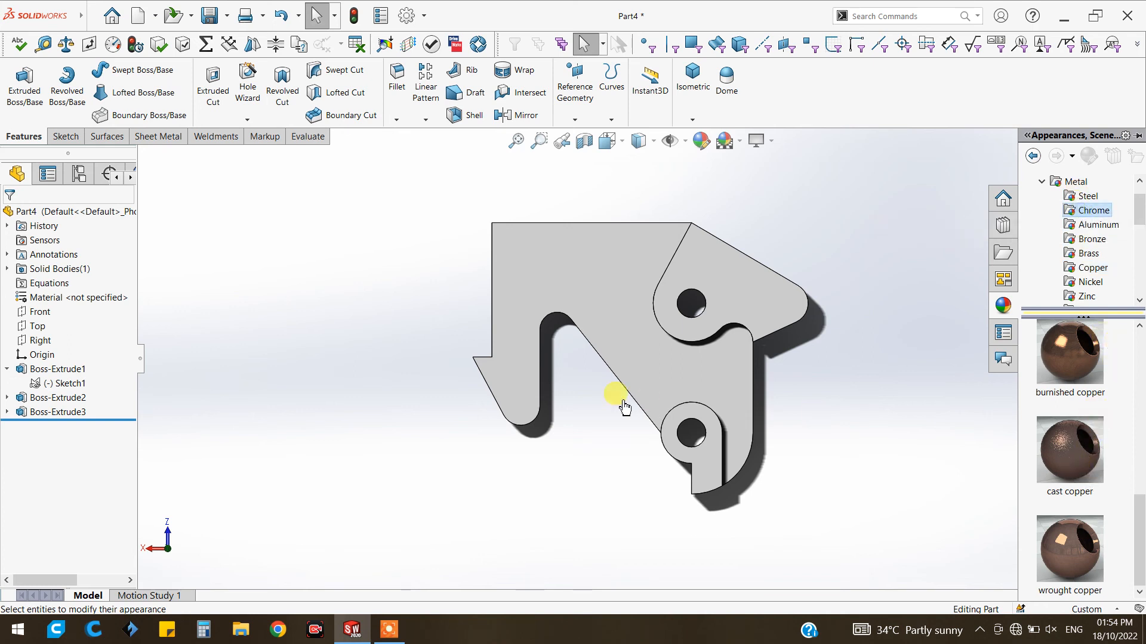
{"action": "left_click_drag", "start_coordinate": [1070, 355], "coordinate": [703, 272]}
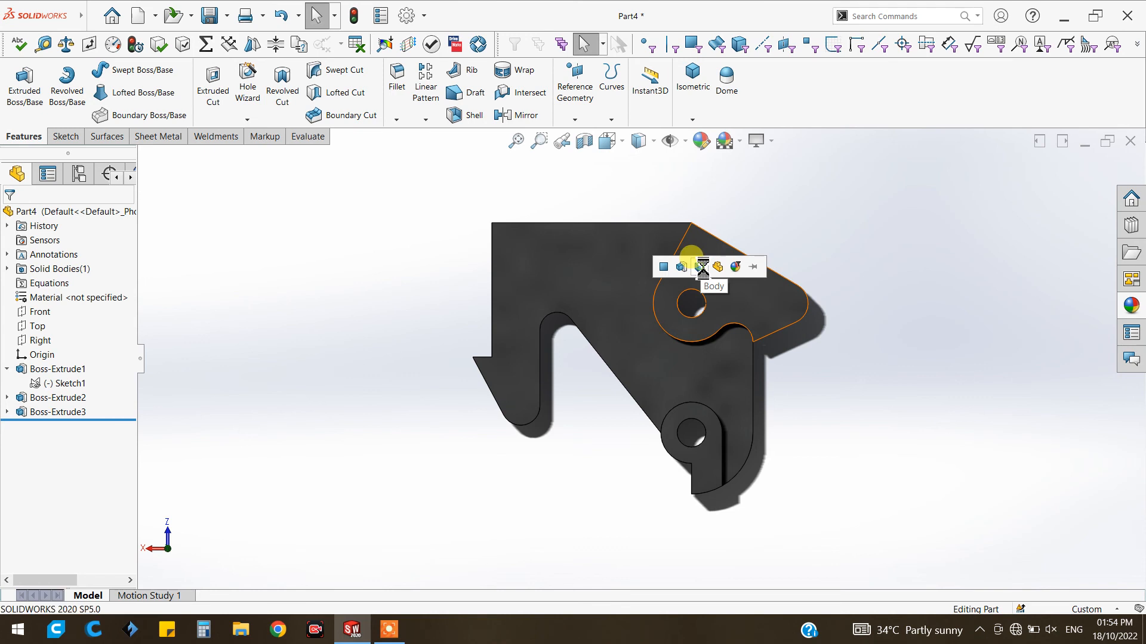
{"action": "left_click", "coordinate": [701, 270]}
Turn off Shadows In Shaded Mode in the display settings
{"action": "left_click", "coordinate": [774, 168]}
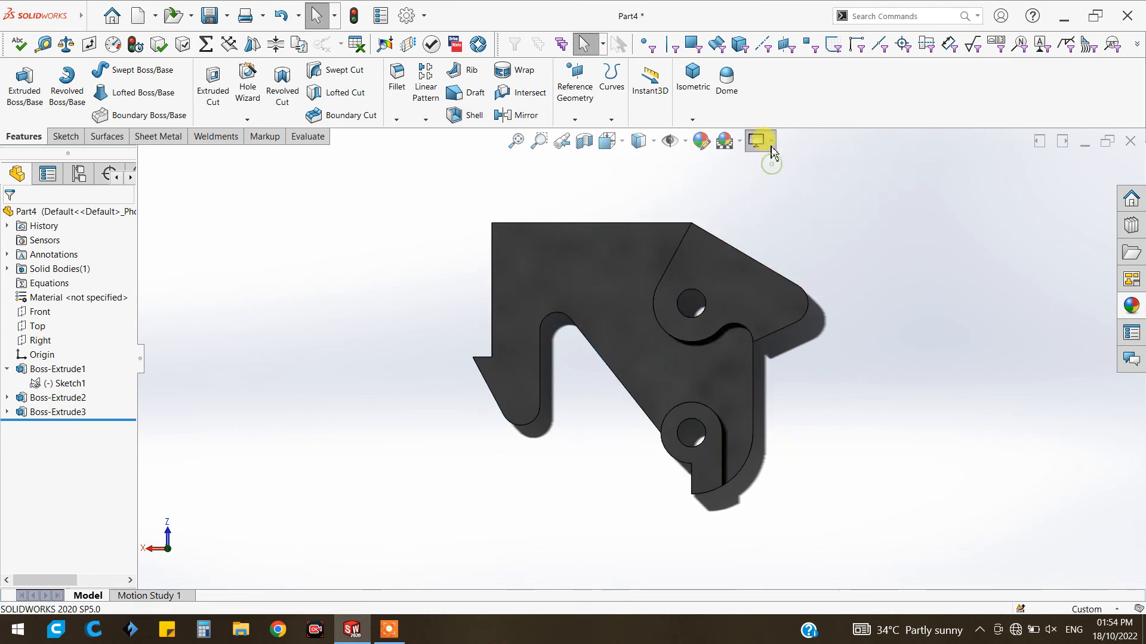
{"action": "left_click", "coordinate": [766, 142]}
{"action": "left_click", "coordinate": [775, 165]}
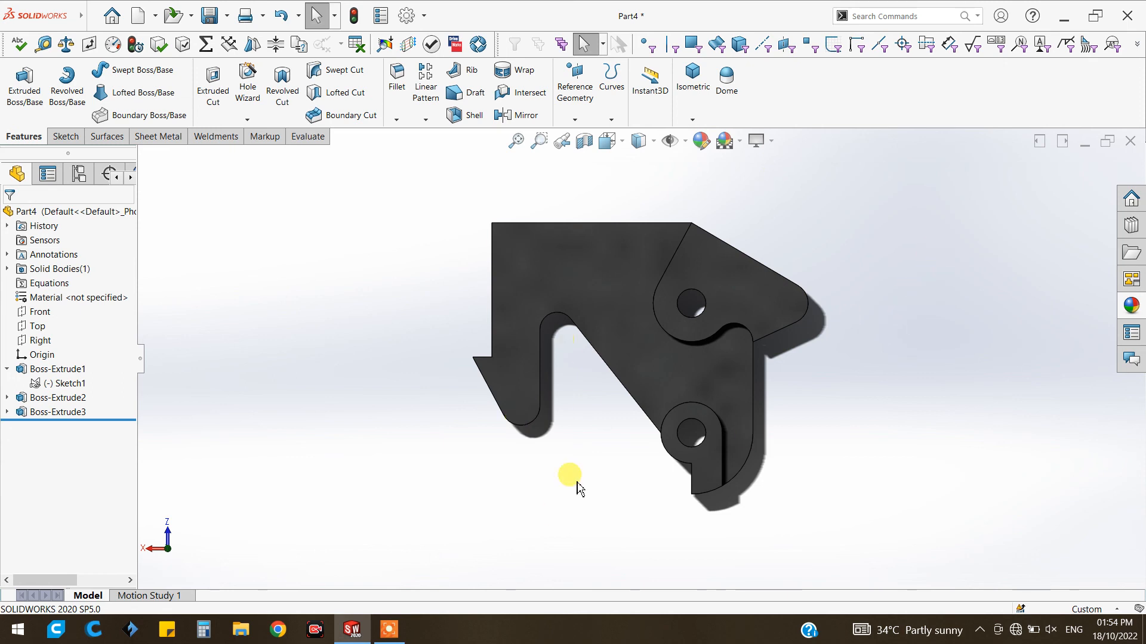
{"action": "mouse_move", "coordinate": [610, 407]}
{"action": "middle_mouse_down"}
{"action": "mouse_move", "coordinate": [638, 364]}
{"action": "mouse_move", "coordinate": [813, 252]}
{"action": "mouse_move", "coordinate": [813, 302]}
{"action": "middle_mouse_up"}
{"action": "left_click", "coordinate": [758, 140]}
{"action": "left_click", "coordinate": [779, 177]}
{"action": "middle_click_drag", "start_coordinate": [851, 501], "coordinate": [831, 454]}
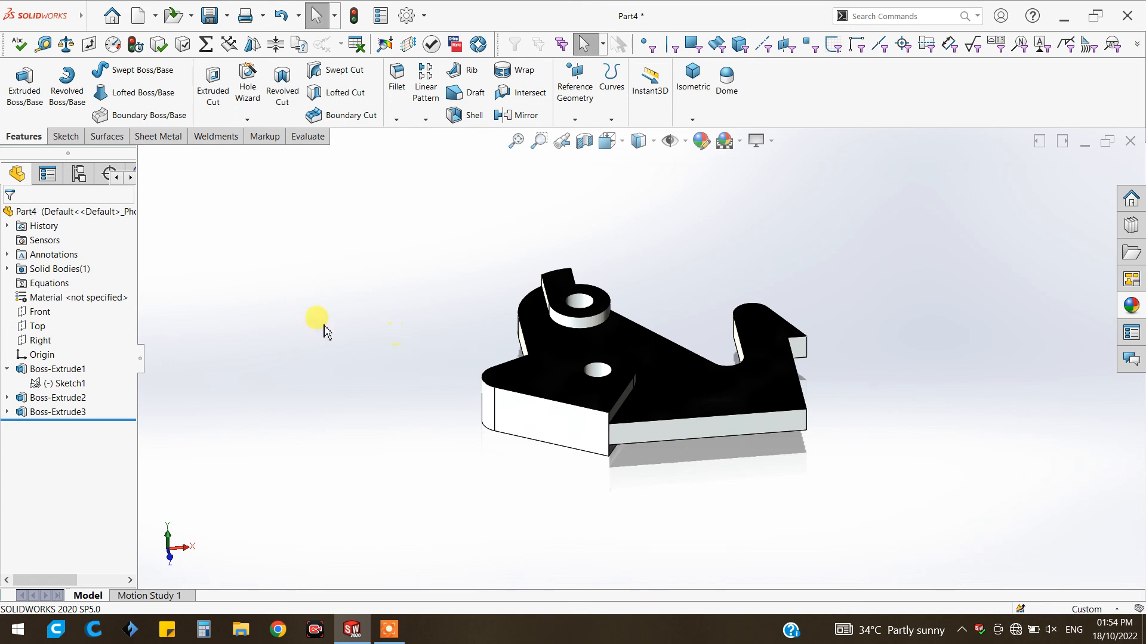
Orient the view straight onto the part's large flat face and fit the whole part in view
{"action": "key", "text": "space"}
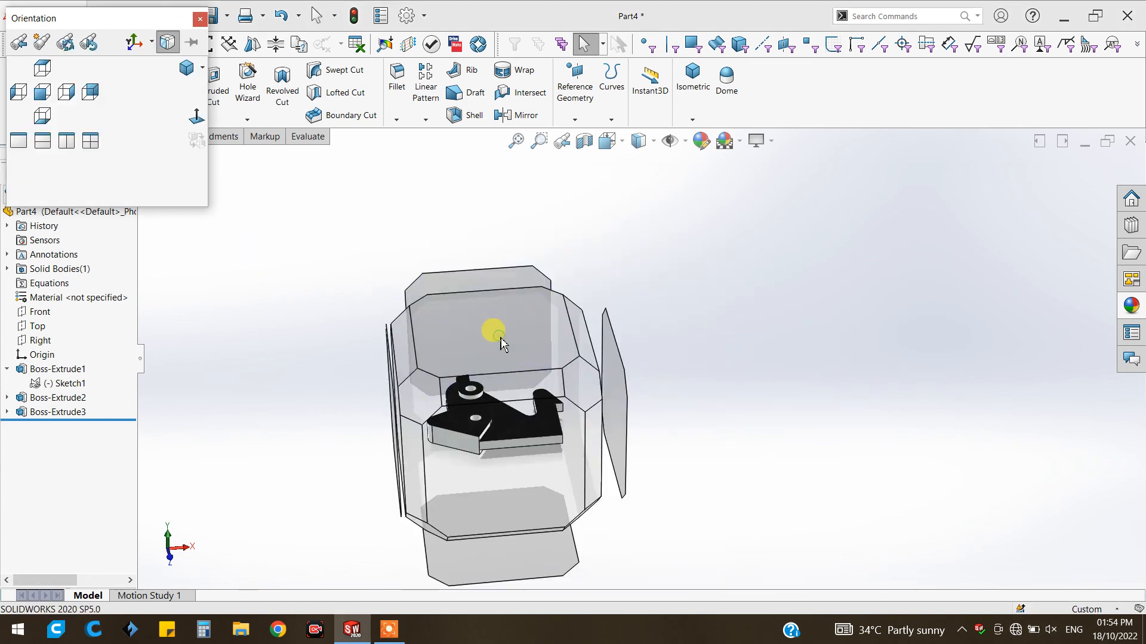
{"action": "left_click", "coordinate": [502, 344]}
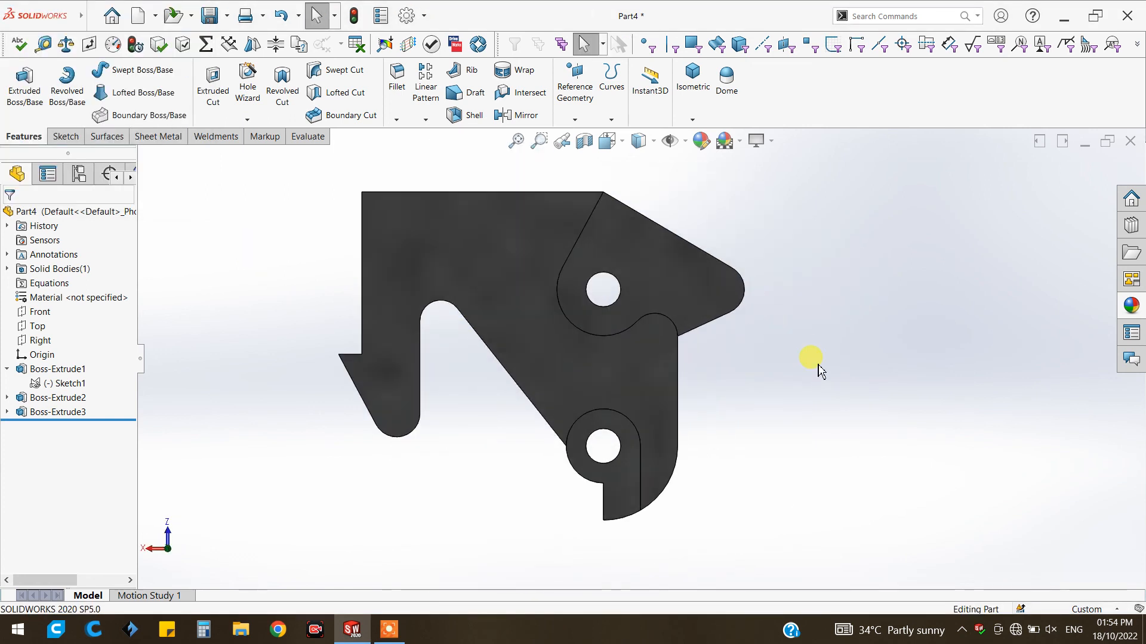
{"action": "scroll", "coordinate": [817, 364], "scroll_direction": "up", "scroll_amount": 2}
{"action": "scroll", "coordinate": [661, 262], "scroll_direction": "down", "scroll_amount": 1}
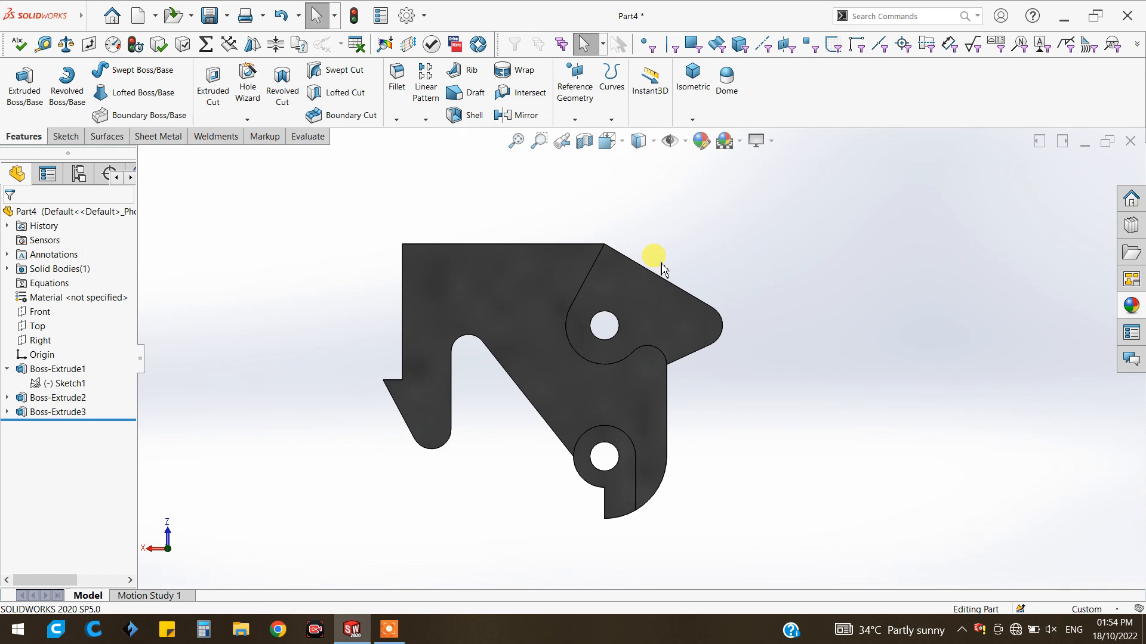
{"action": "key", "text": "f"}
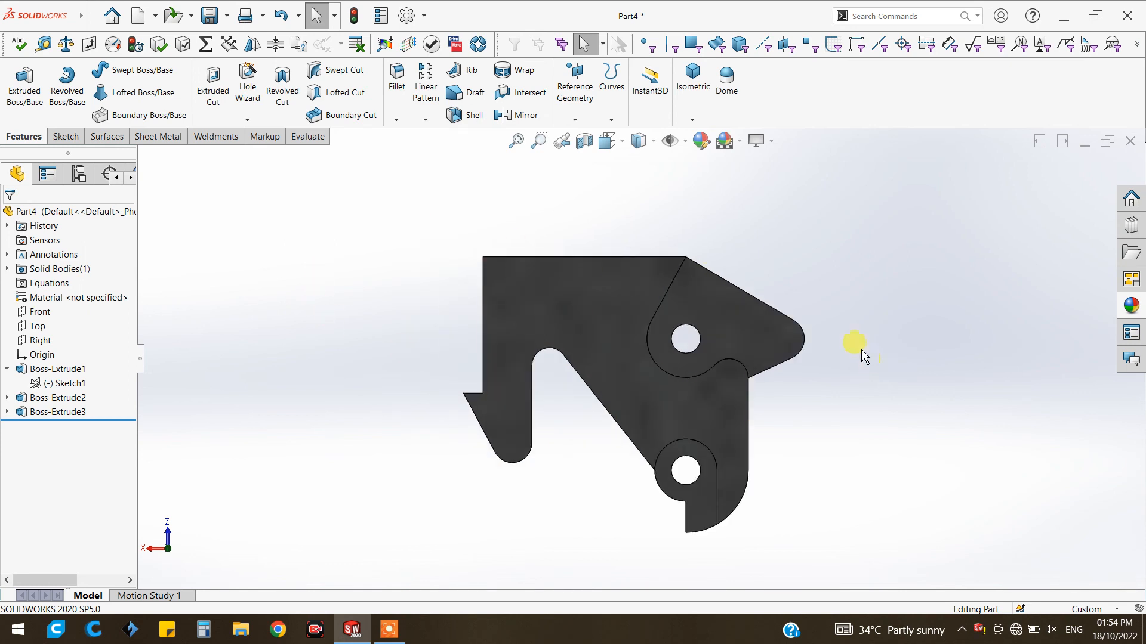
{"action": "left_click", "coordinate": [66, 136]}
{"action": "left_click", "coordinate": [18, 77]}
{"action": "left_click", "coordinate": [17, 173]}
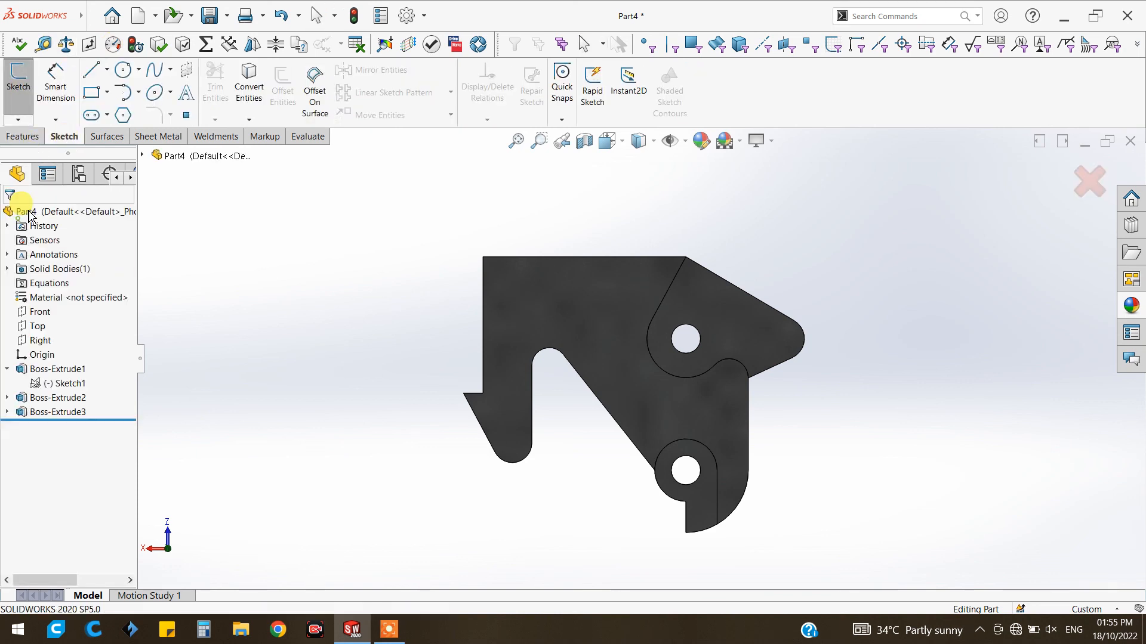
{"action": "left_click", "coordinate": [53, 90]}
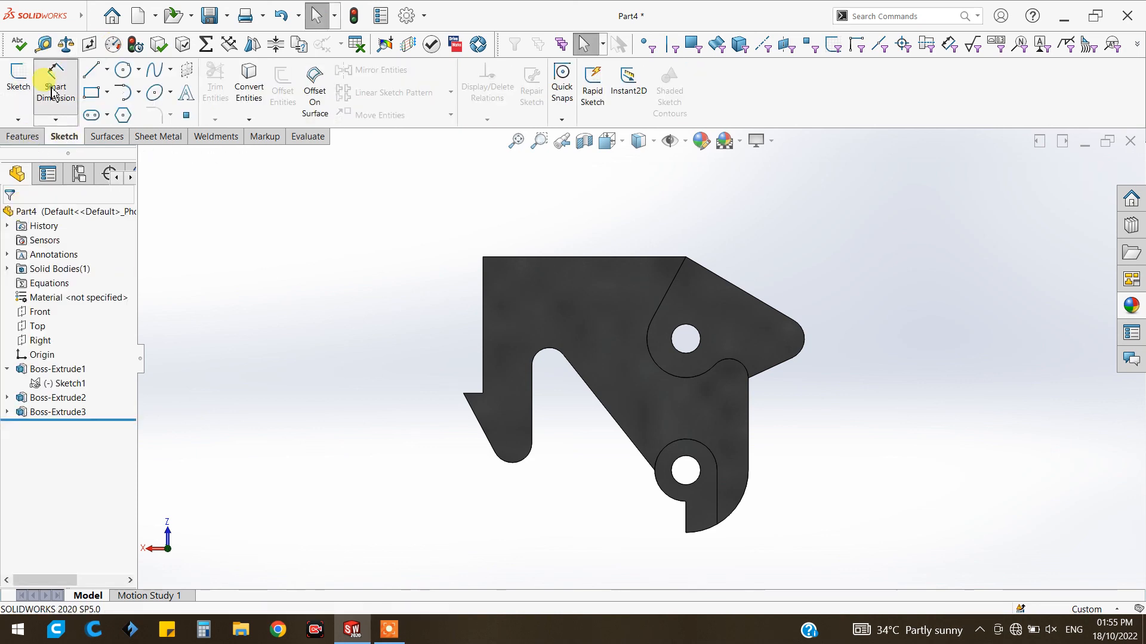
{"action": "left_click", "coordinate": [560, 259]}
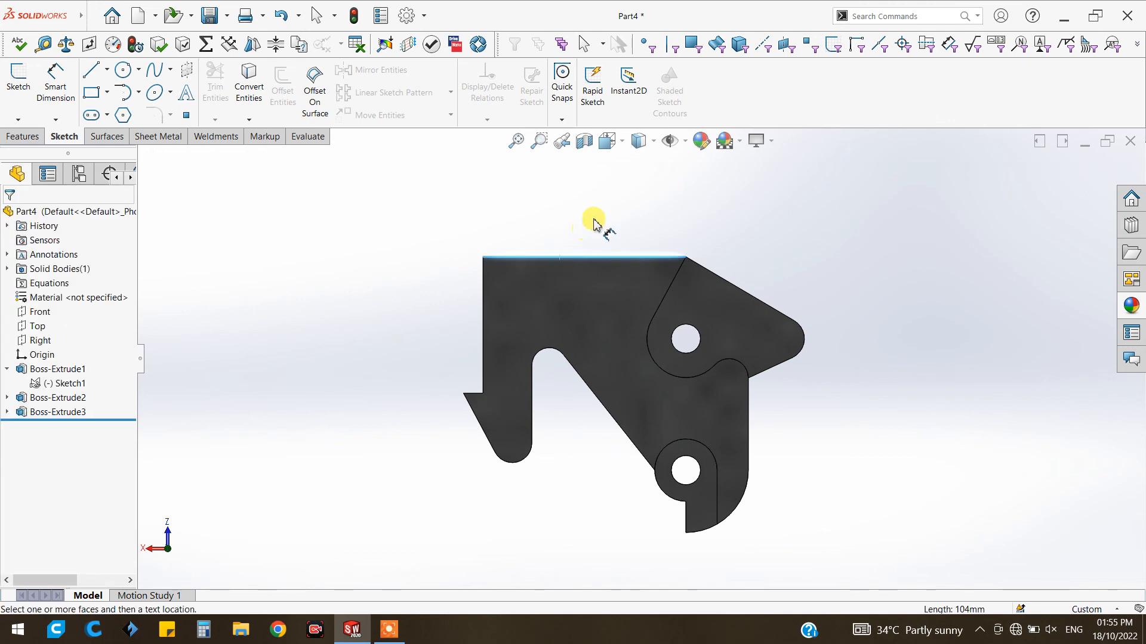
{"action": "key", "text": "Escape"}
Dimension the vertical distance from the plate's long straight edge to the small step above the pointed hook, and delete that dimension
{"action": "left_click", "coordinate": [597, 258]}
{"action": "left_click", "coordinate": [58, 78]}
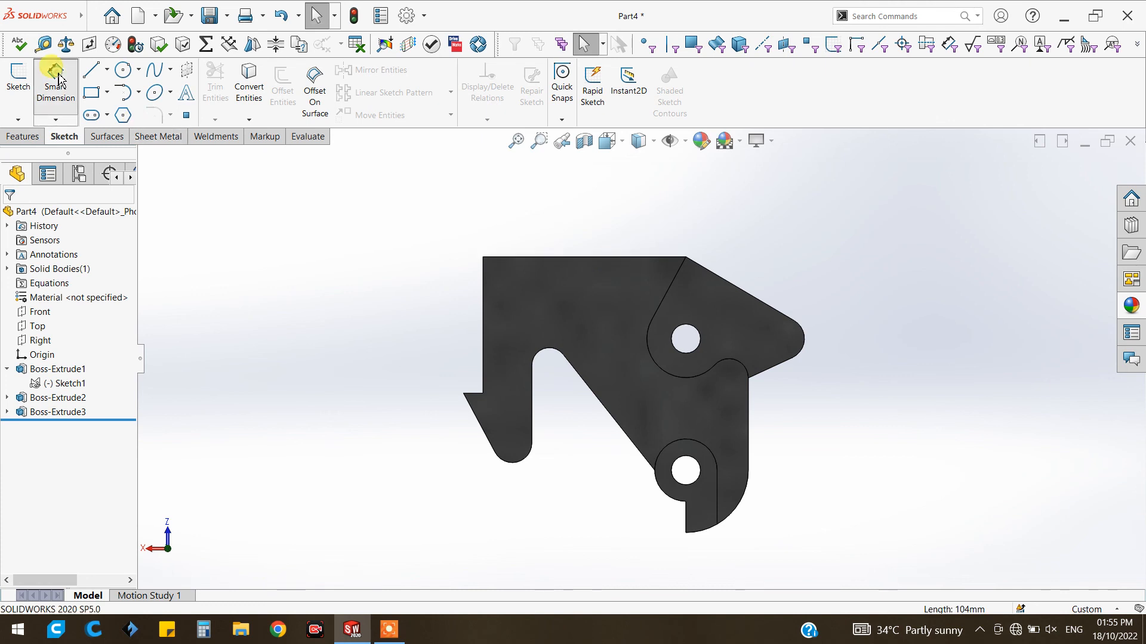
{"action": "left_click", "coordinate": [483, 267]}
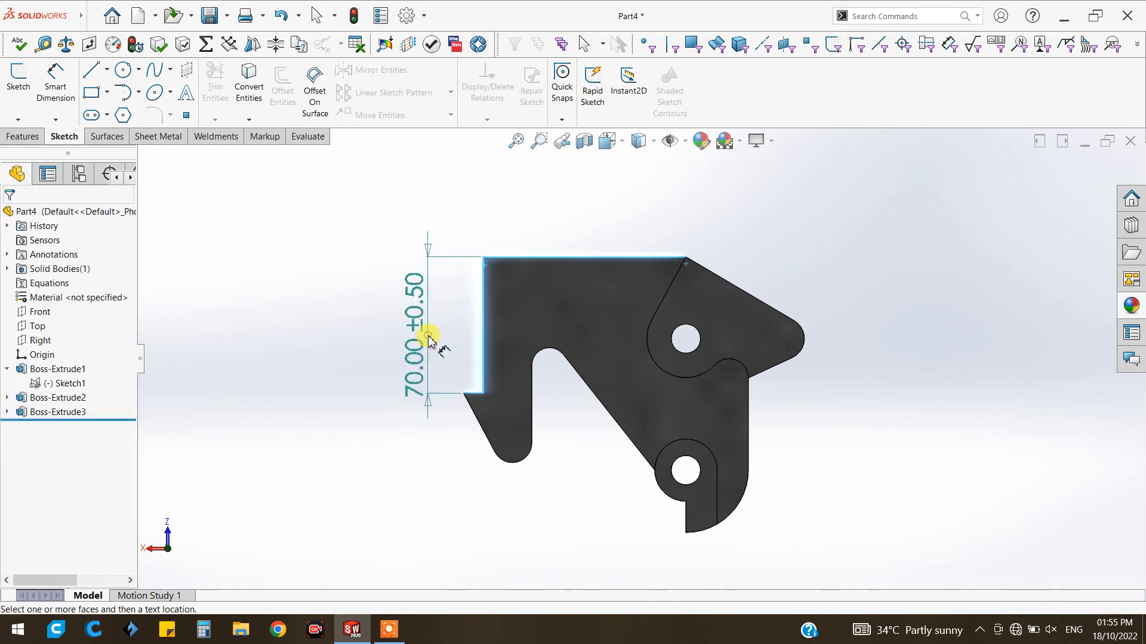
{"action": "left_click", "coordinate": [466, 324]}
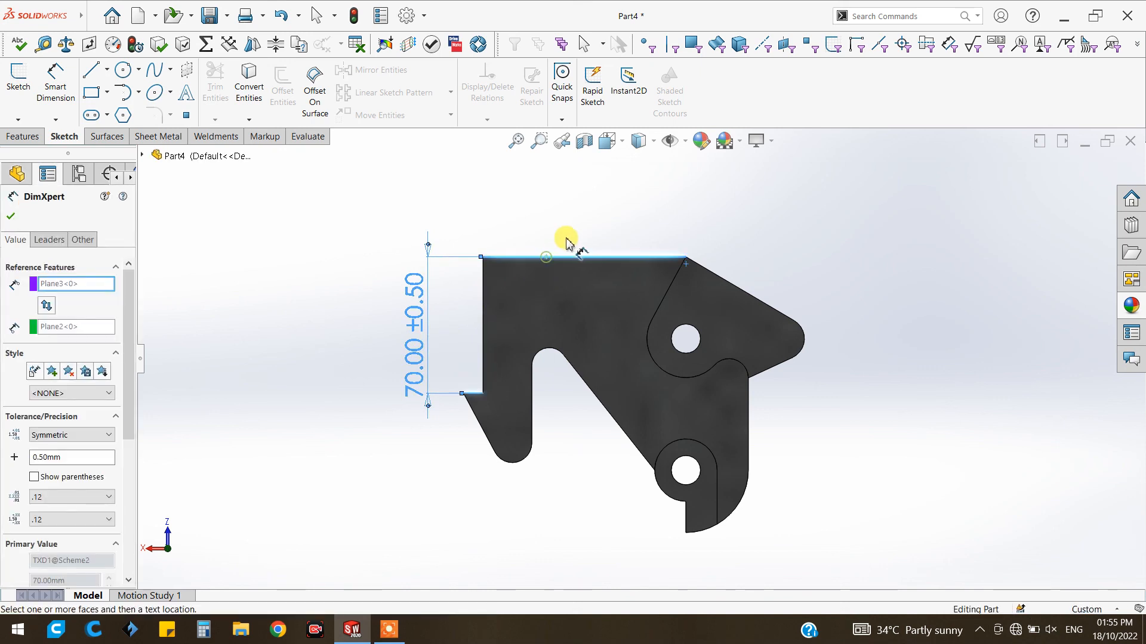
{"action": "key", "text": "Escape"}
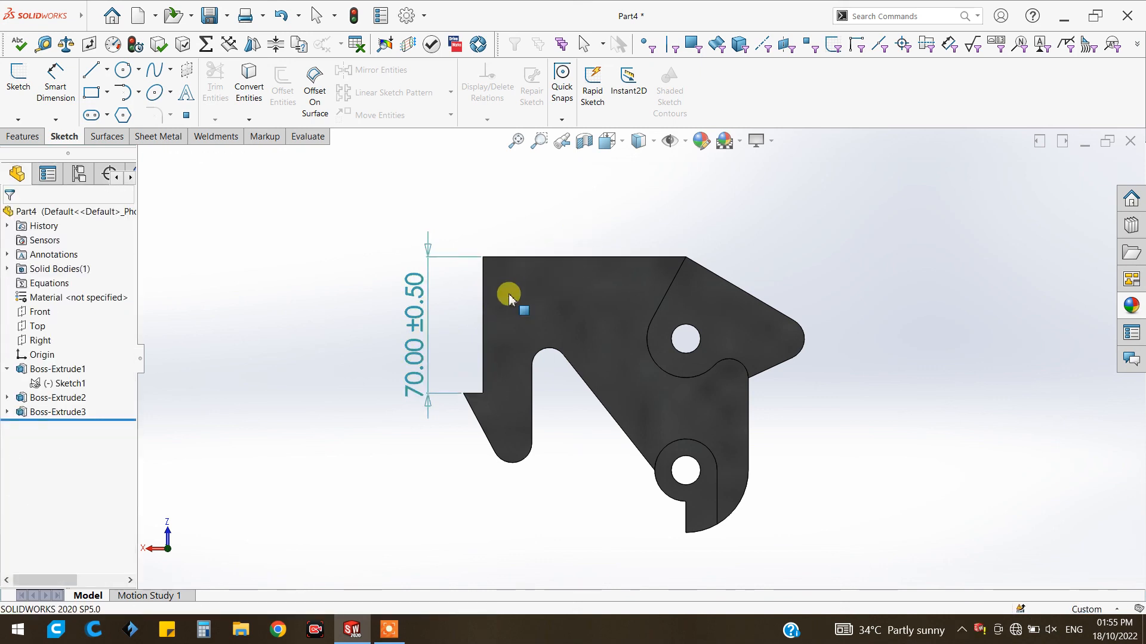
{"action": "left_click", "coordinate": [420, 363]}
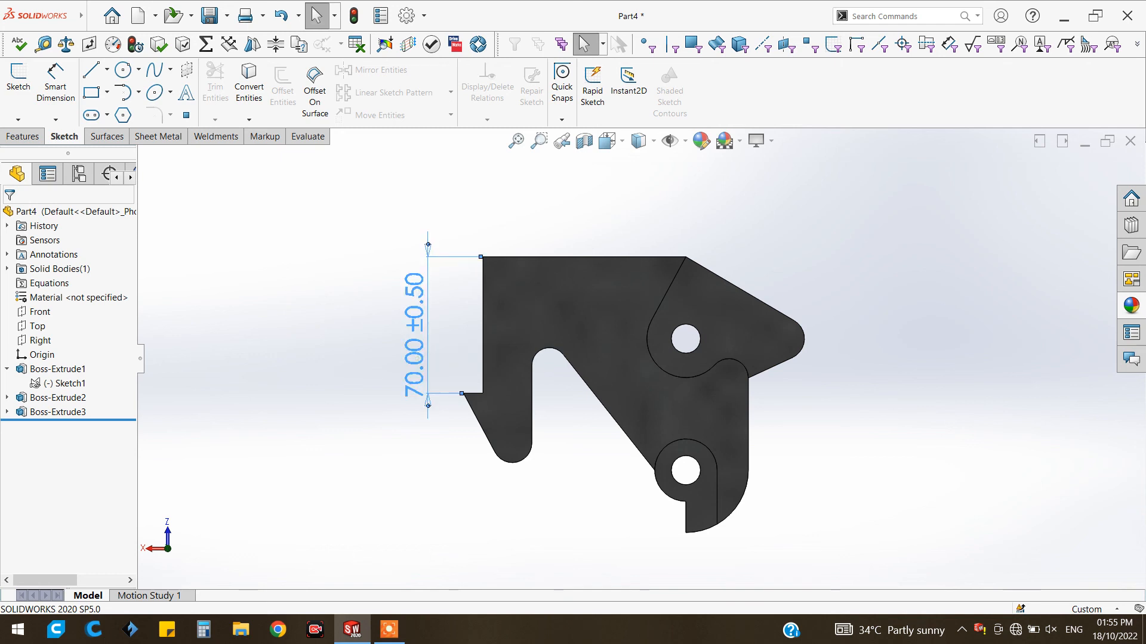
{"action": "key", "text": "Delete"}
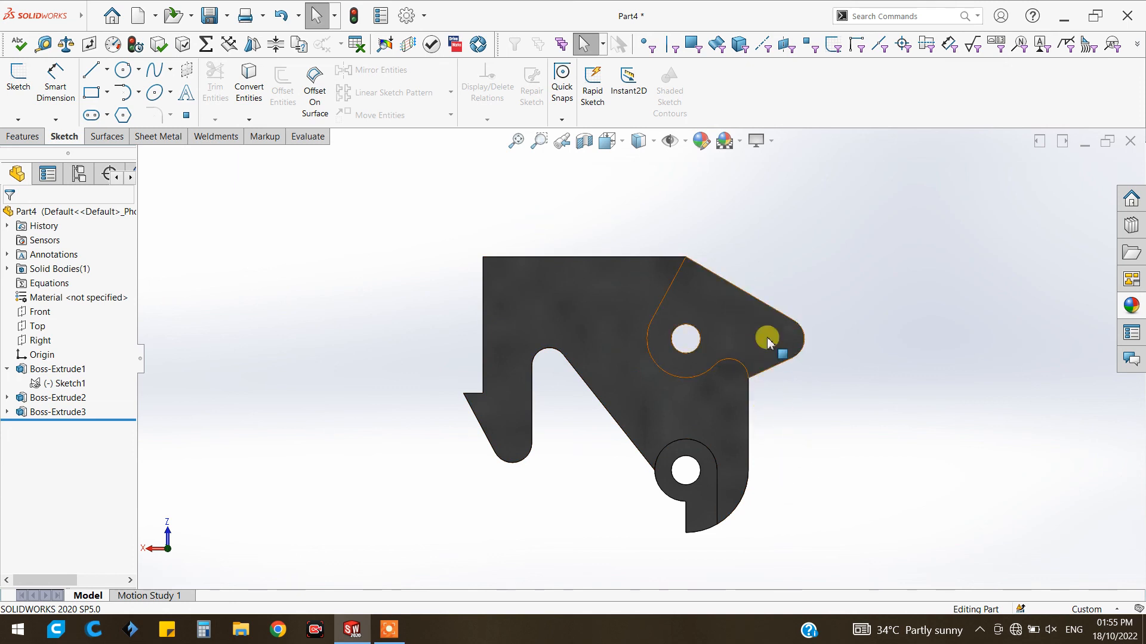
{"action": "left_click_drag", "start_coordinate": [827, 411], "coordinate": [870, 352]}
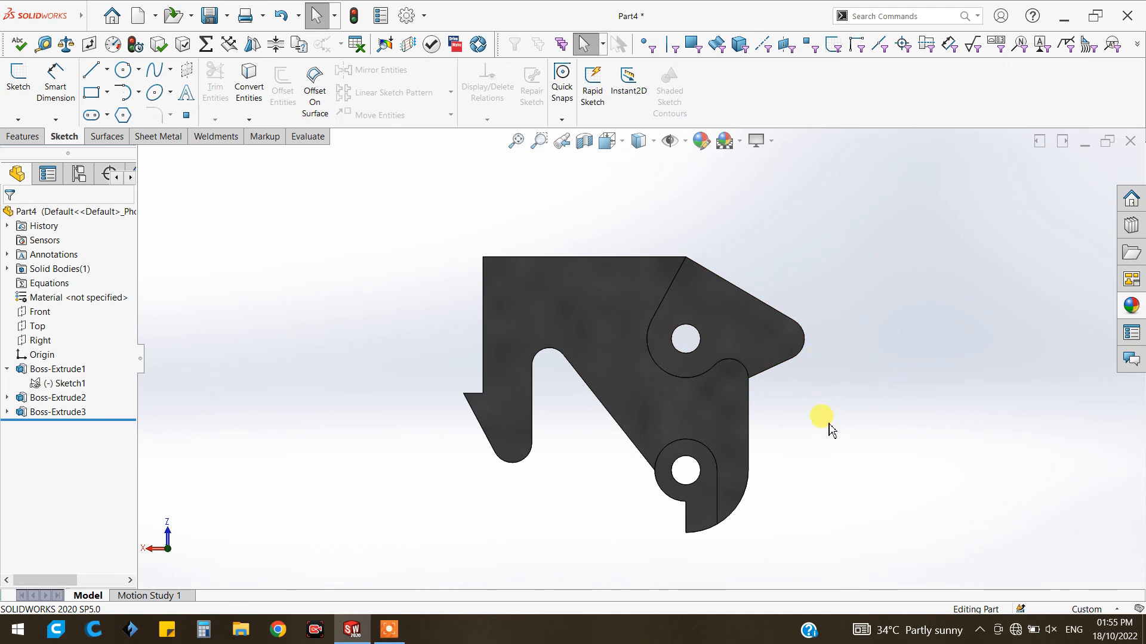
{"action": "left_click", "coordinate": [758, 142]}
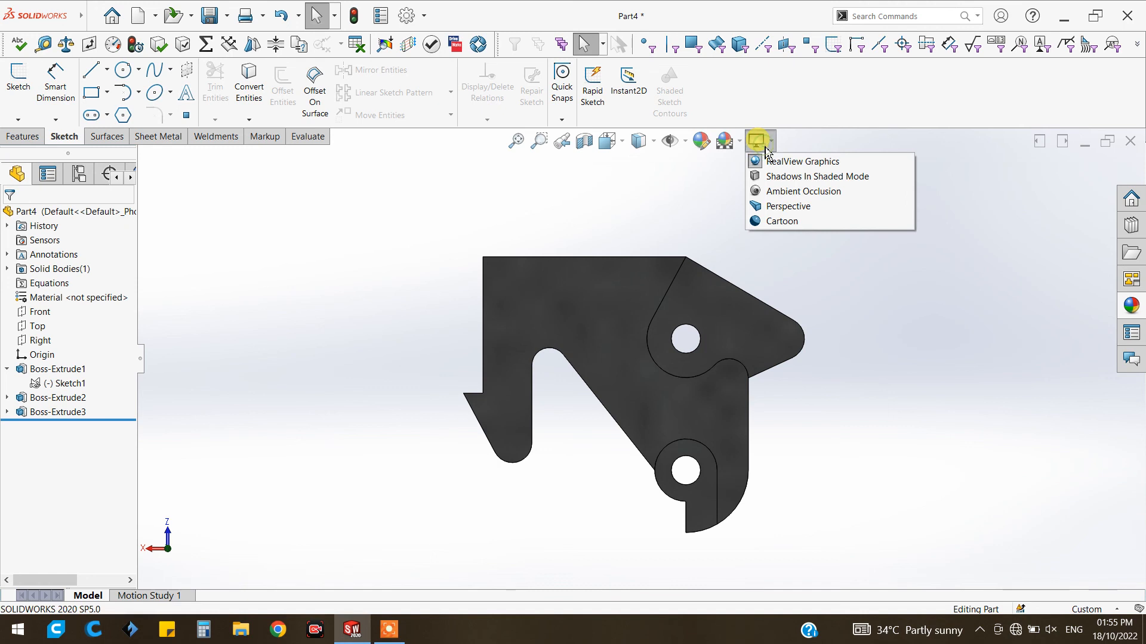
{"action": "left_click", "coordinate": [773, 222]}
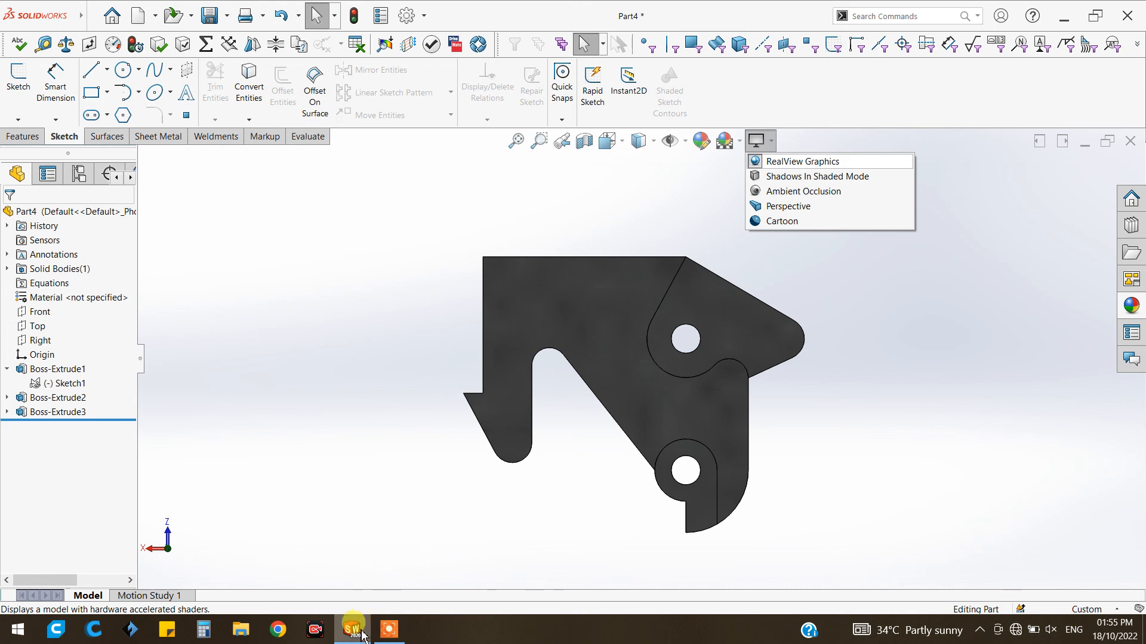
{"action": "mouse_move", "coordinate": [361, 633]}
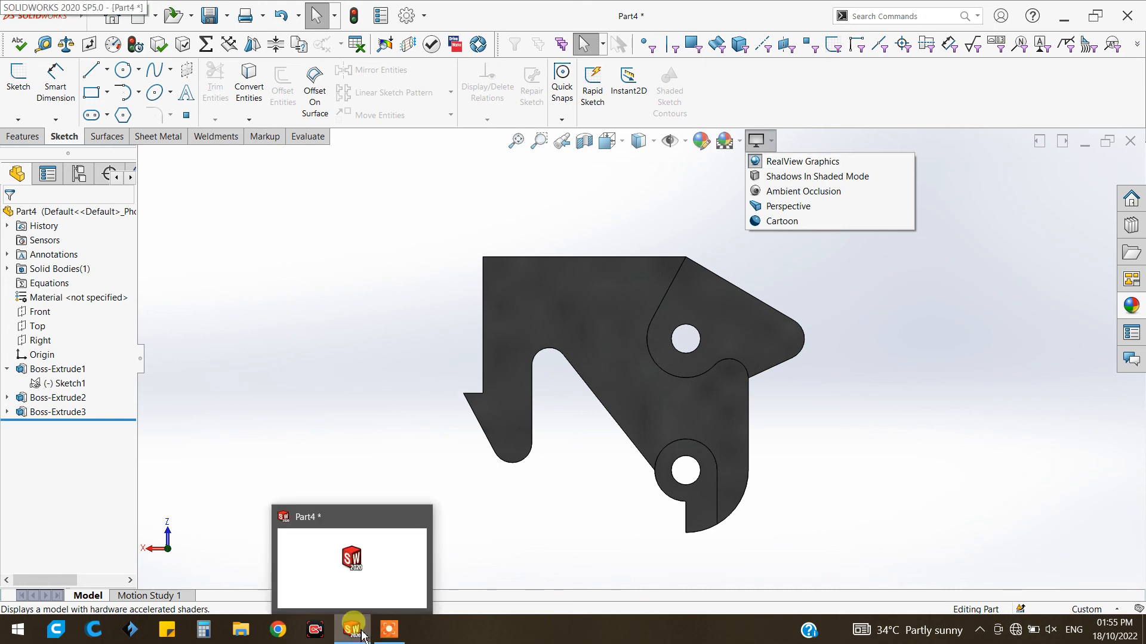
{"action": "left_click", "coordinate": [362, 634]}
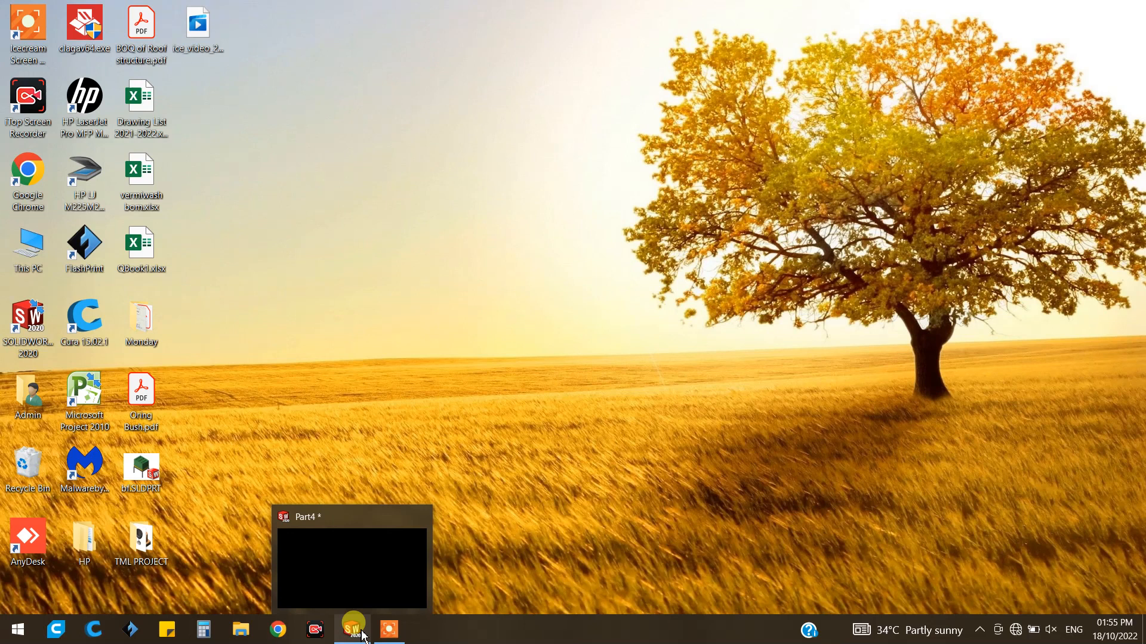
{"action": "left_click", "coordinate": [362, 636]}
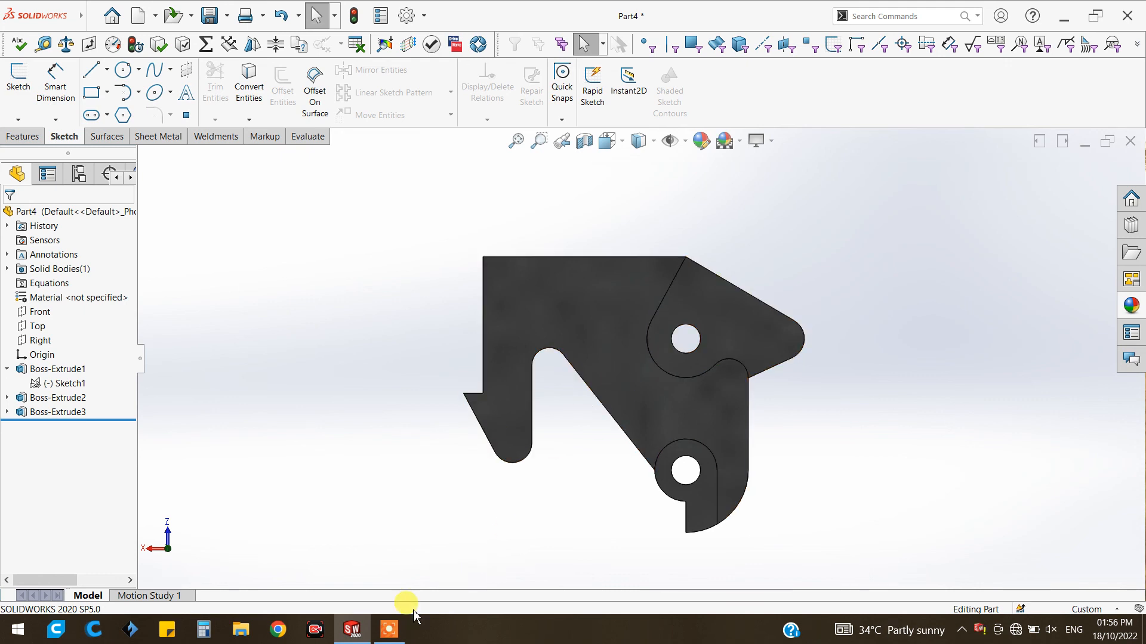
{"action": "left_click", "coordinate": [390, 624]}
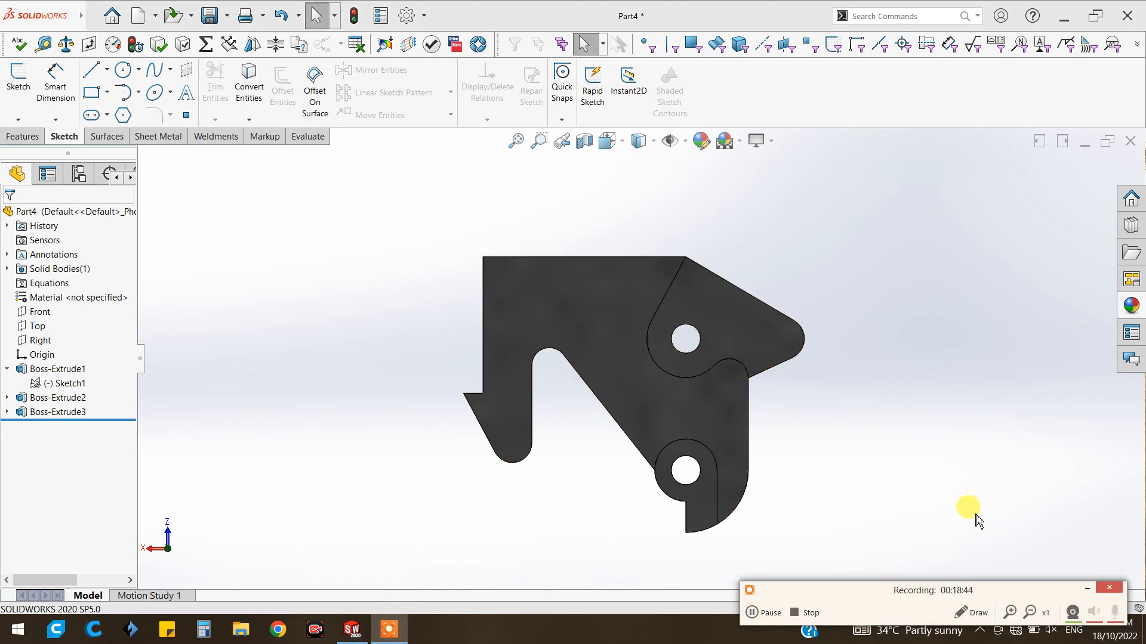